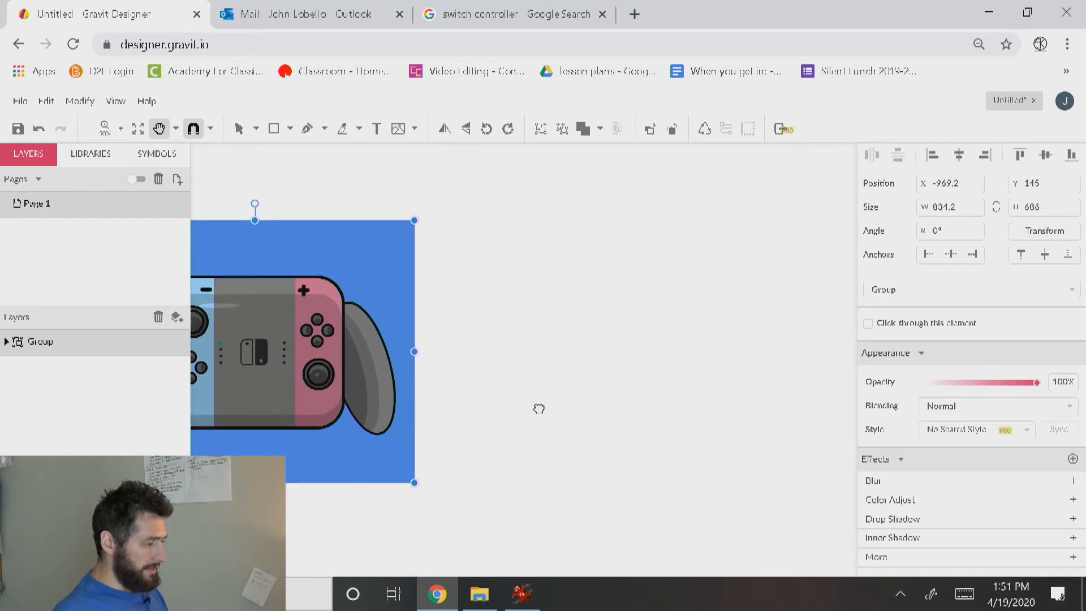
Draw a rectangle about 786 by 592 px beside the controller artwork
{"action": "key", "text": "v"}
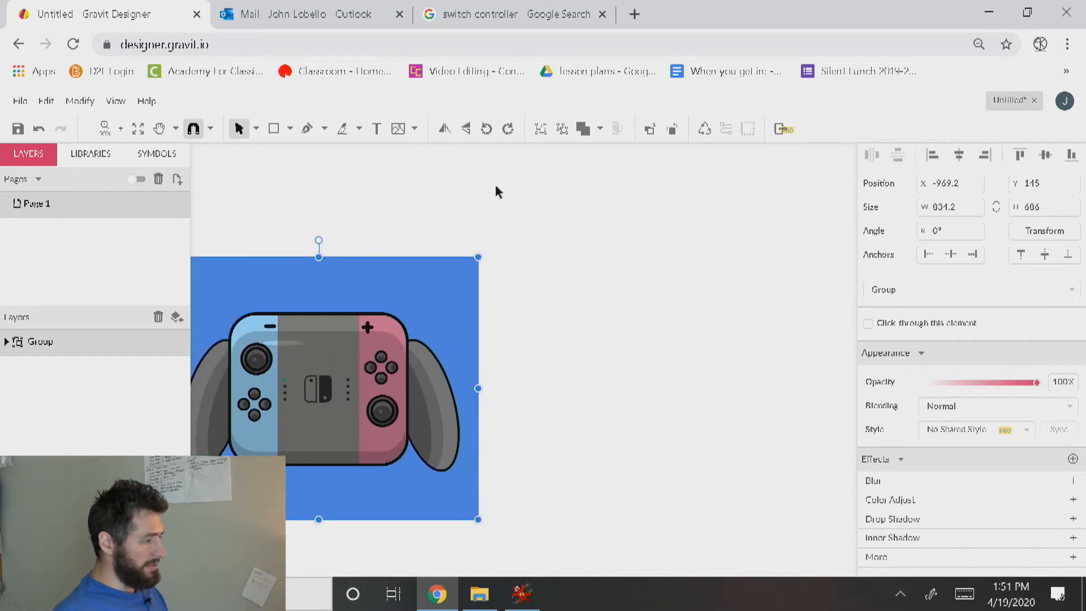
{"action": "left_click", "coordinate": [273, 129]}
{"action": "left_click_drag", "start_coordinate": [544, 257], "coordinate": [843, 483]}
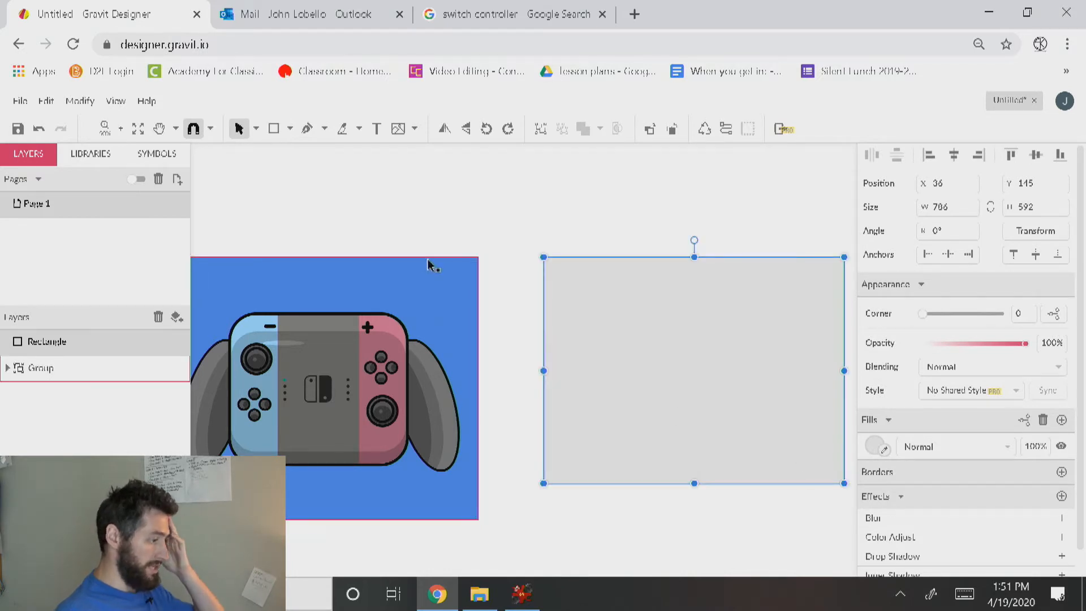
{"action": "key", "text": "space"}
{"action": "left_click_drag", "start_coordinate": [744, 340], "coordinate": [713, 330]}
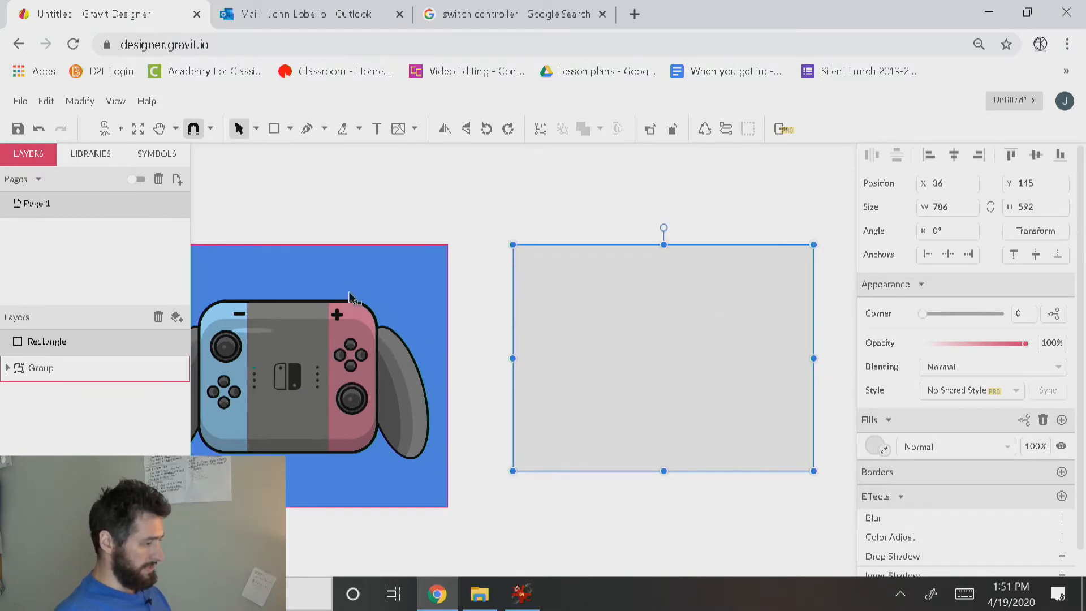
Scale down the reference controller group and move it lower, clear of the new rectangle
{"action": "left_click", "coordinate": [419, 271]}
{"action": "left_click_drag", "start_coordinate": [447, 245], "coordinate": [379, 301]}
{"action": "left_click_drag", "start_coordinate": [346, 383], "coordinate": [383, 453]}
Resize the rectangle to about 860 by 697 px and round its corners to 143
{"action": "left_click", "coordinate": [656, 389]}
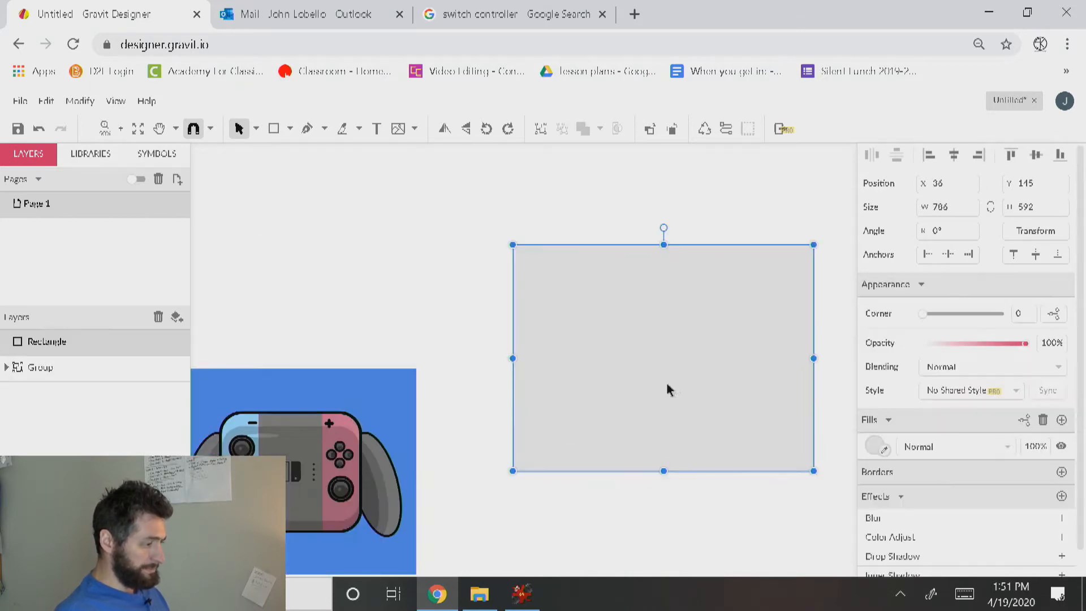
{"action": "left_click", "coordinate": [490, 216]}
{"action": "left_click", "coordinate": [606, 310]}
{"action": "left_click_drag", "start_coordinate": [663, 473], "coordinate": [657, 424]}
{"action": "left_click_drag", "start_coordinate": [797, 343], "coordinate": [825, 344]}
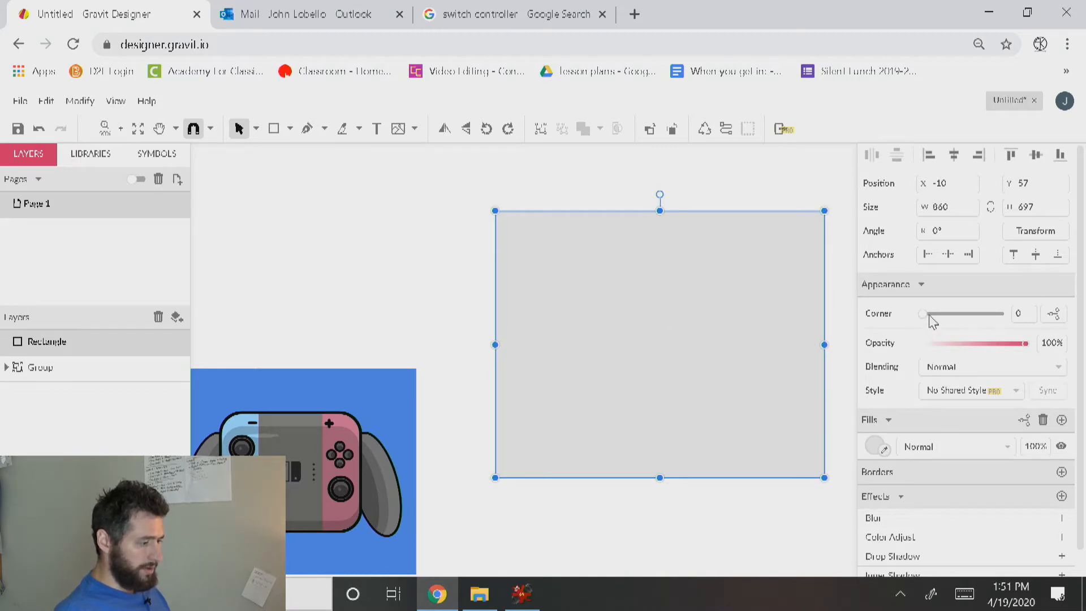
{"action": "left_click_drag", "start_coordinate": [924, 315], "coordinate": [959, 320]}
{"action": "left_click", "coordinate": [641, 510]}
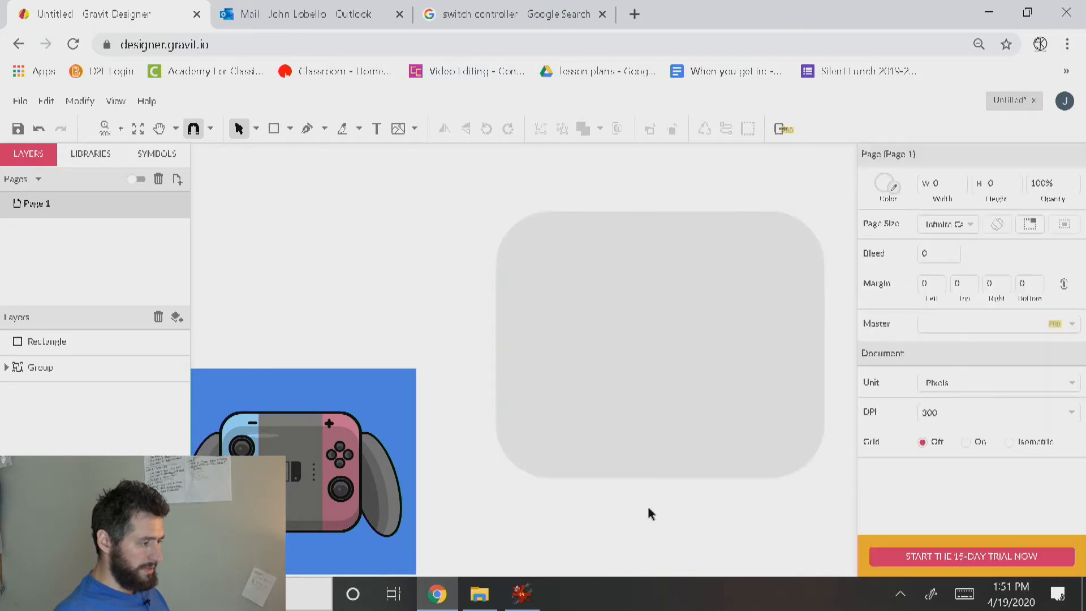
Change the rounded rectangle's fill colour to the medium-light grey #B9B9B9
{"action": "left_click", "coordinate": [598, 339]}
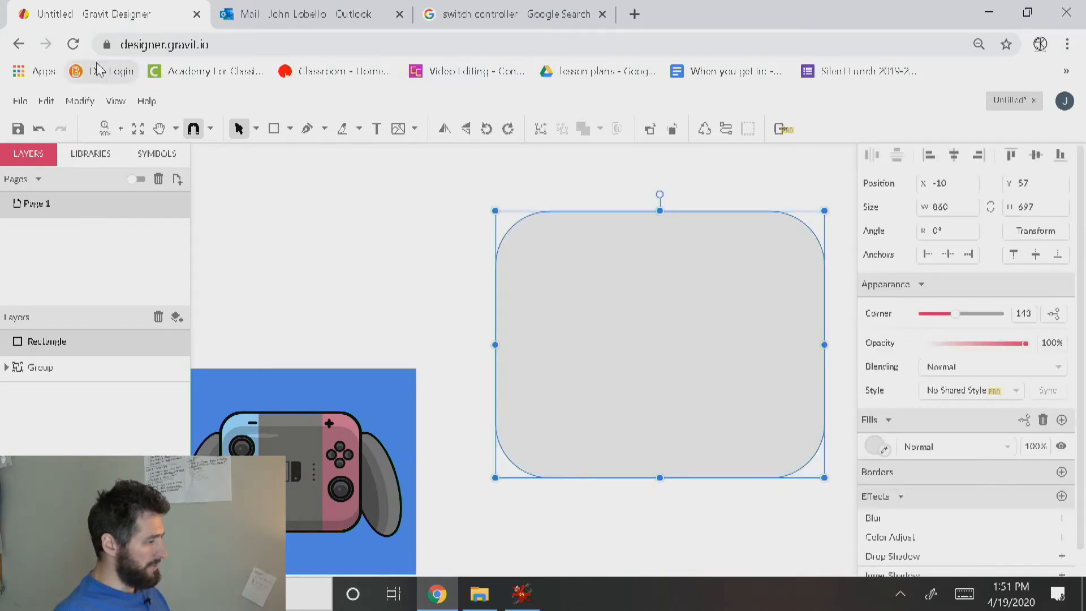
{"action": "left_click", "coordinate": [875, 446]}
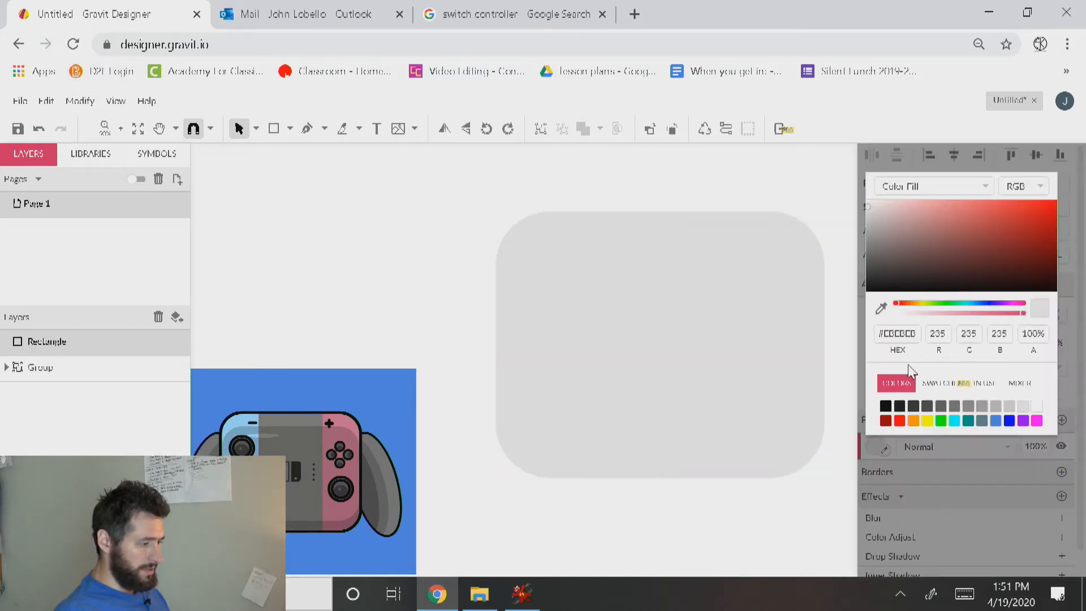
{"action": "left_click", "coordinate": [967, 406]}
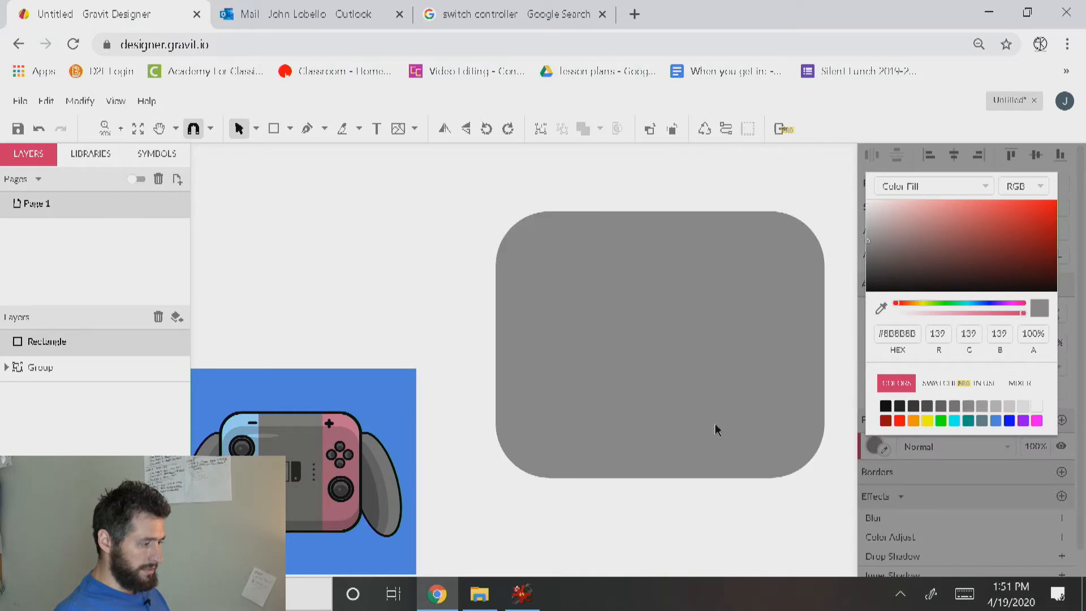
{"action": "left_click", "coordinate": [995, 406]}
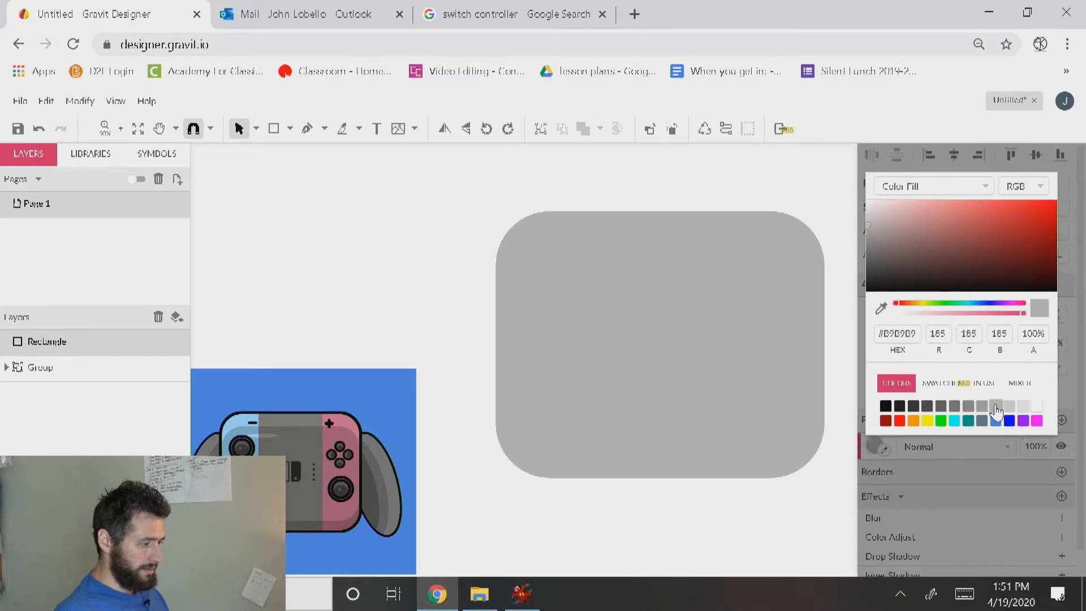
{"action": "left_click", "coordinate": [615, 465]}
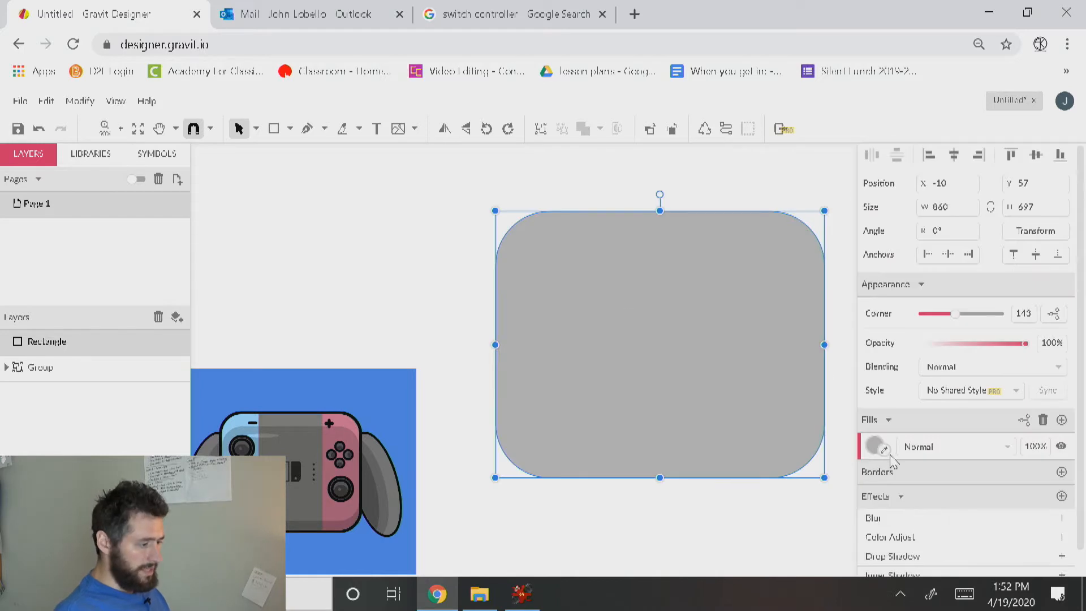
Duplicate the grey rounded rectangle in place and fill the copy with the soft red #E38B8B
{"action": "left_click", "coordinate": [46, 101]}
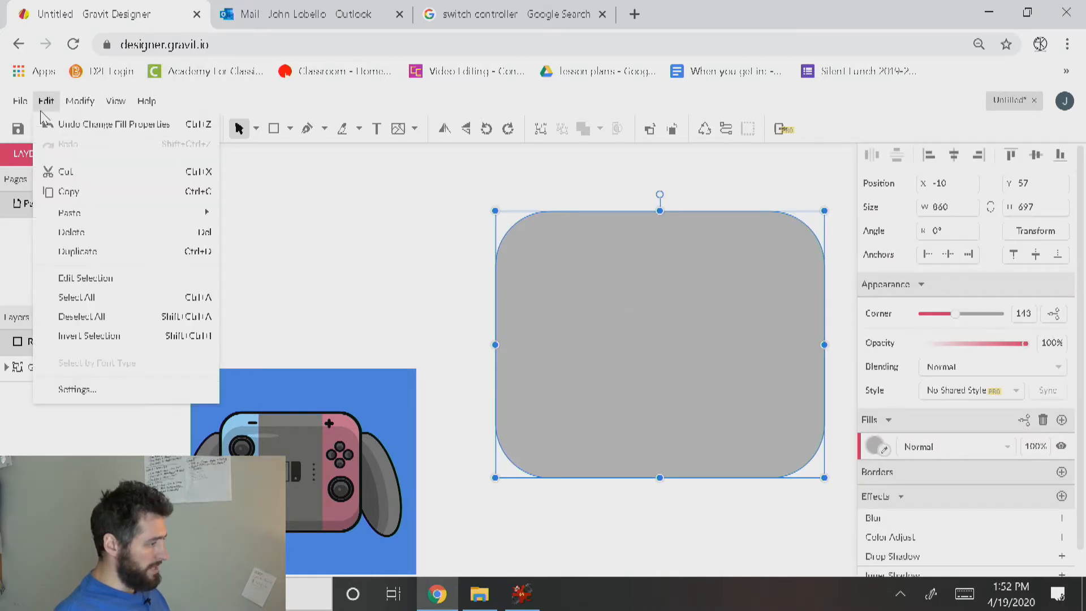
{"action": "left_click", "coordinate": [73, 250]}
{"action": "left_click", "coordinate": [874, 448]}
{"action": "left_click_drag", "start_coordinate": [943, 208], "coordinate": [938, 202]}
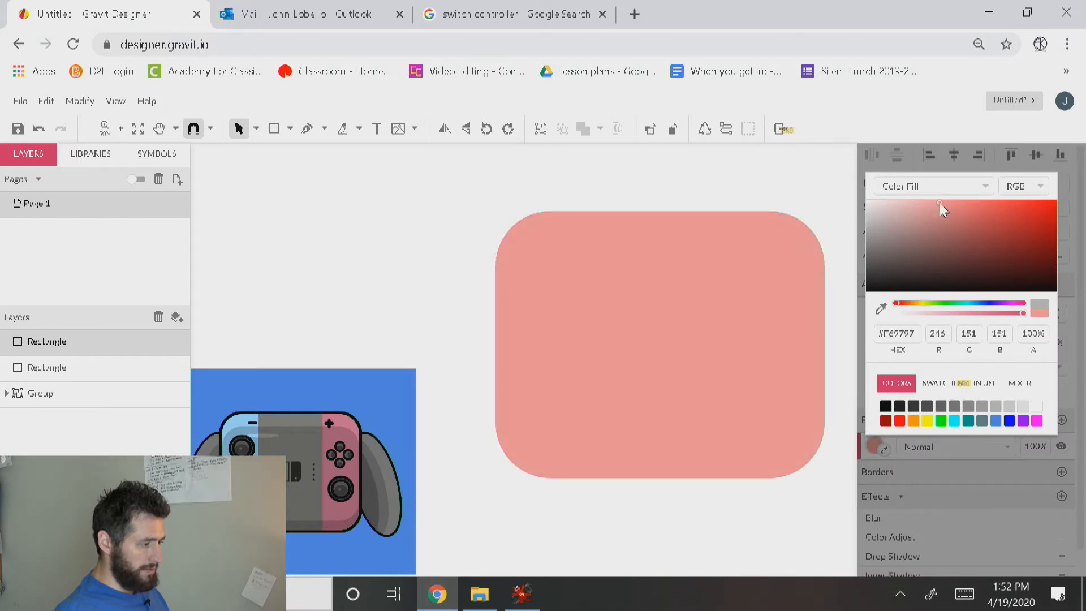
{"action": "left_click_drag", "start_coordinate": [934, 206], "coordinate": [940, 208]}
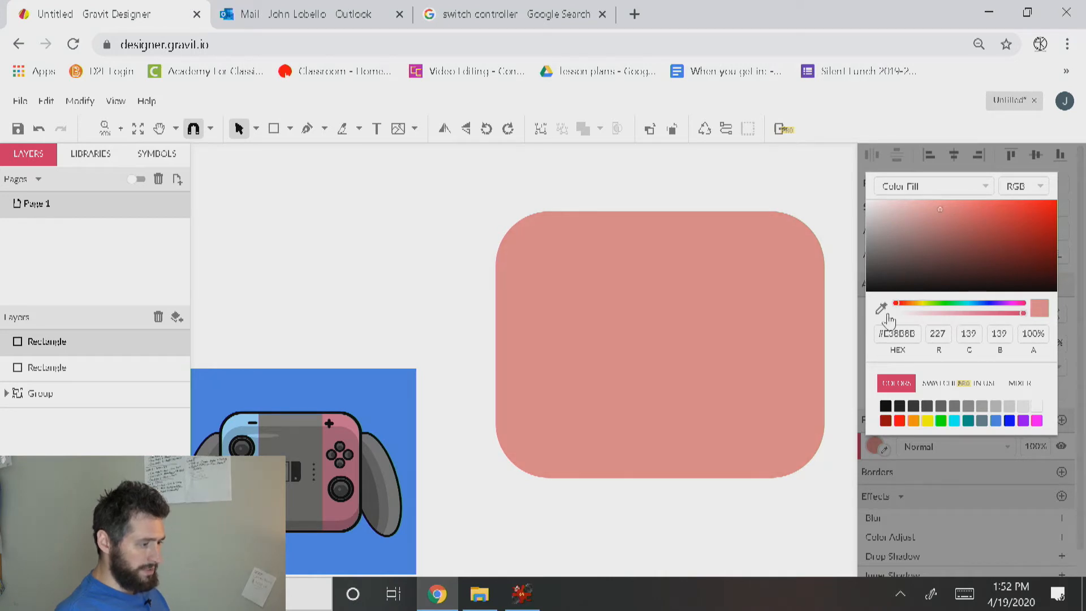
{"action": "left_click", "coordinate": [832, 182]}
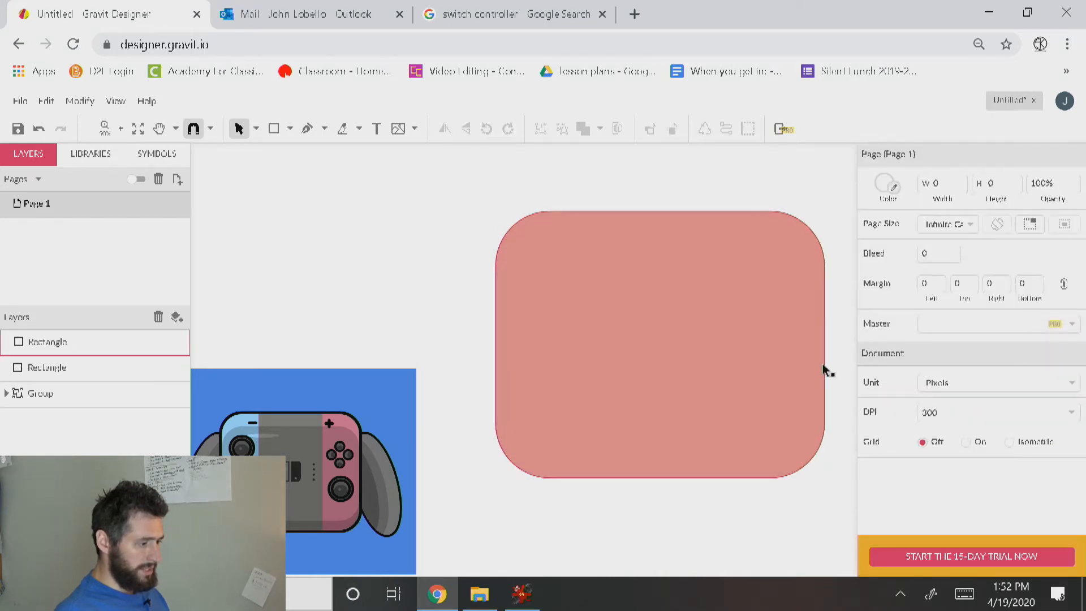
Duplicate the soft red rounded rectangle and fill the new copy with light blue #81CDFF
{"action": "left_click", "coordinate": [765, 295]}
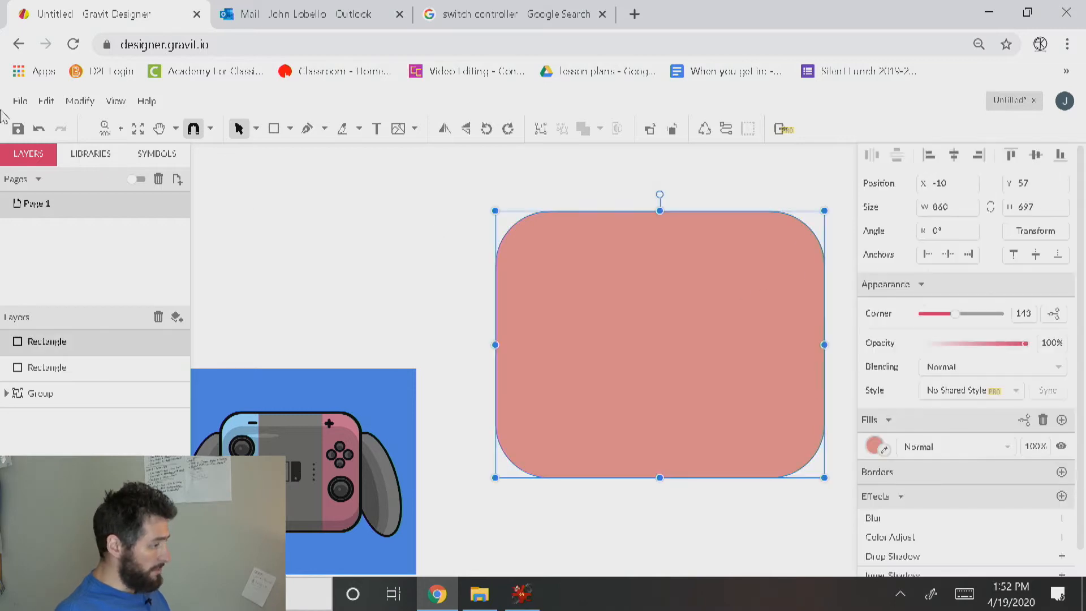
{"action": "left_click", "coordinate": [48, 100]}
{"action": "left_click", "coordinate": [85, 251]}
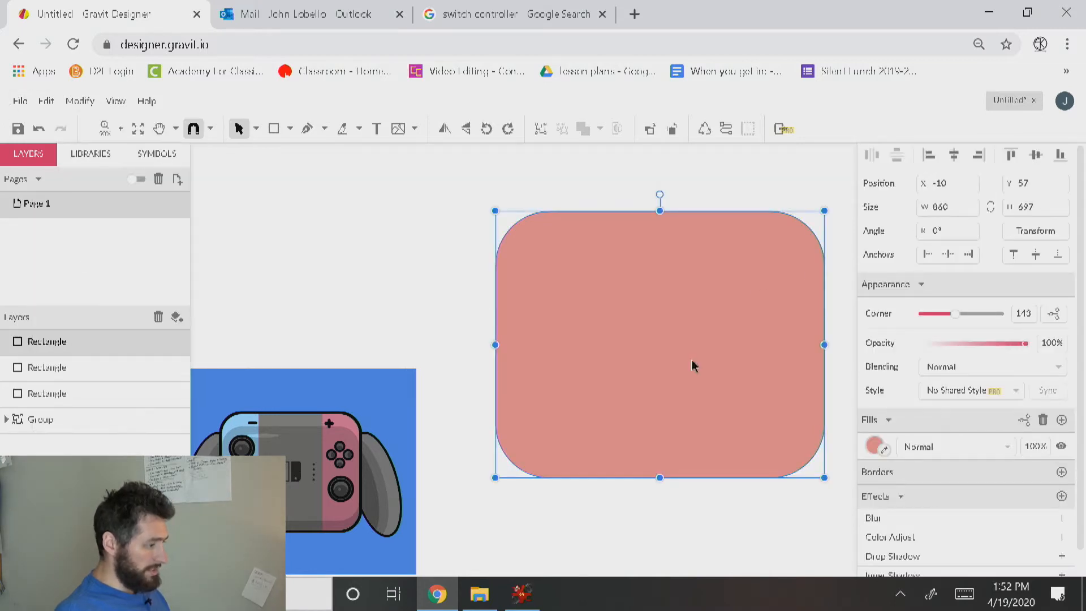
{"action": "left_click", "coordinate": [874, 446]}
{"action": "left_click", "coordinate": [972, 303]}
{"action": "left_click_drag", "start_coordinate": [942, 213], "coordinate": [952, 202]}
{"action": "left_click", "coordinate": [971, 305]}
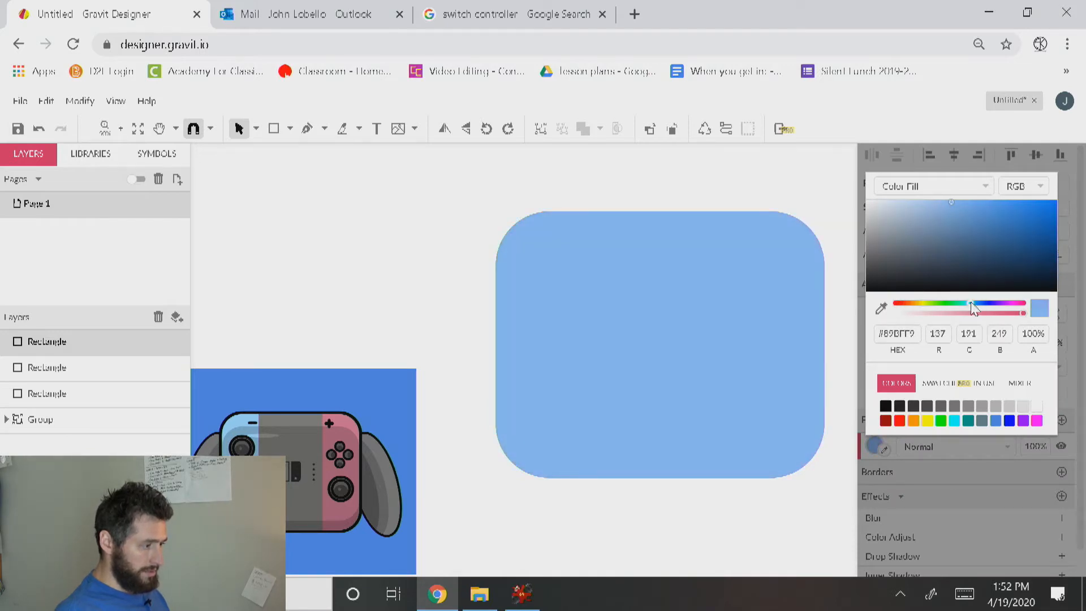
{"action": "left_click", "coordinate": [961, 202]}
{"action": "left_click", "coordinate": [969, 304]}
{"action": "left_click", "coordinate": [956, 201]}
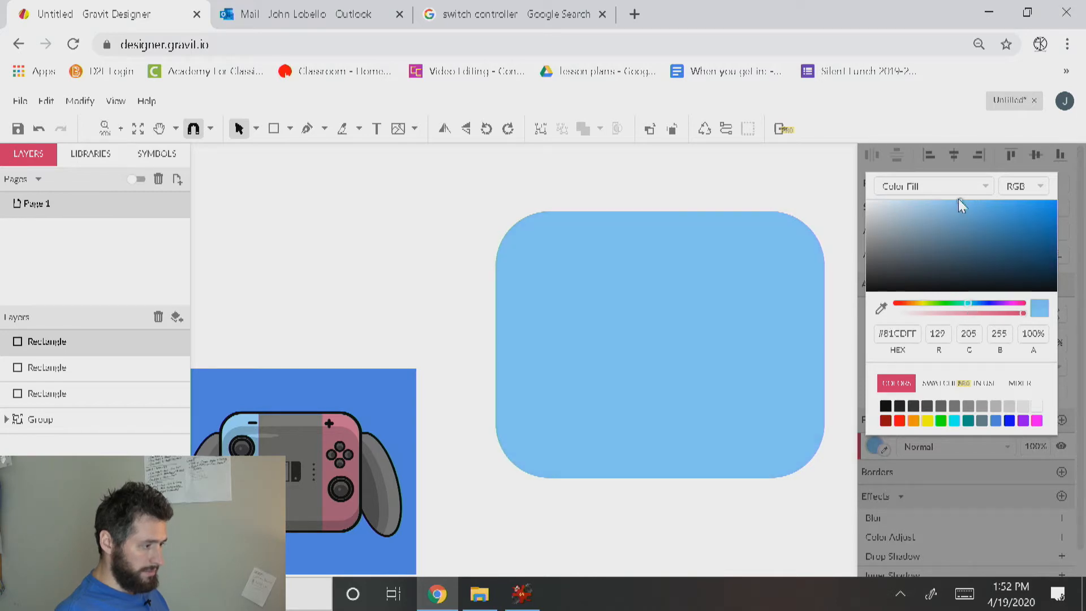
{"action": "left_click", "coordinate": [588, 197]}
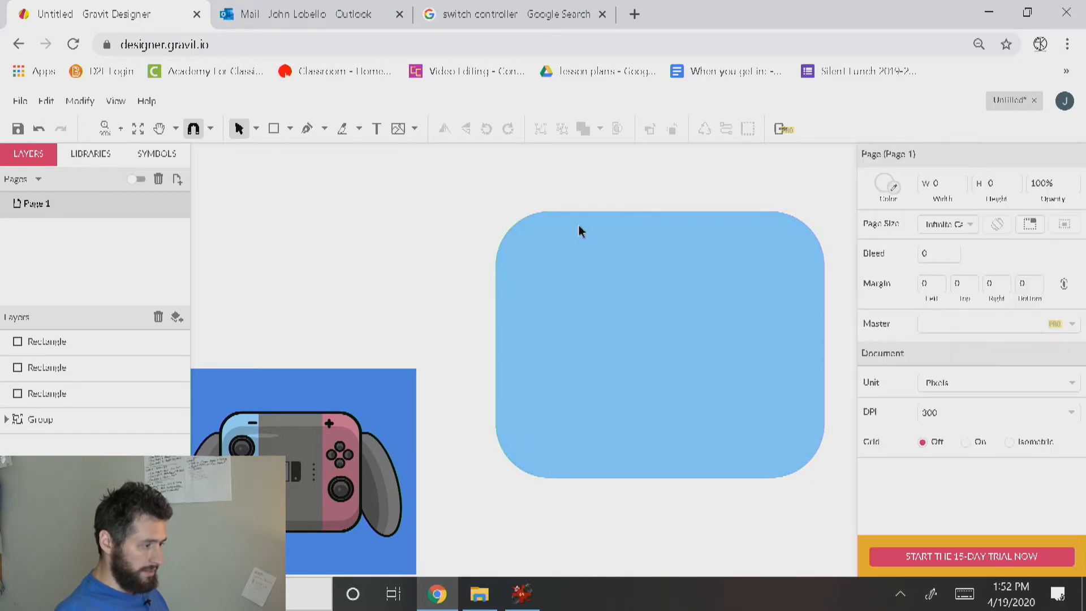
Offset the blue and red copies to expose all three rectangles, and realign the three on their horizontal and vertical centres
{"action": "left_click", "coordinate": [611, 320]}
{"action": "left_click_drag", "start_coordinate": [609, 304], "coordinate": [616, 348]}
{"action": "left_click_drag", "start_coordinate": [611, 249], "coordinate": [559, 236]}
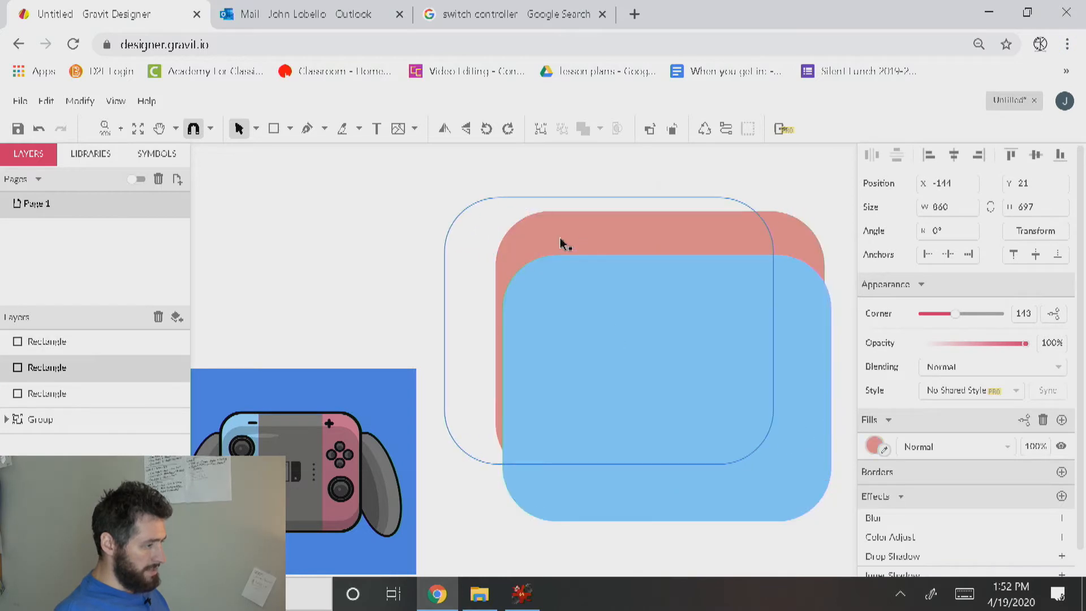
{"action": "left_click_drag", "start_coordinate": [583, 168], "coordinate": [797, 300]}
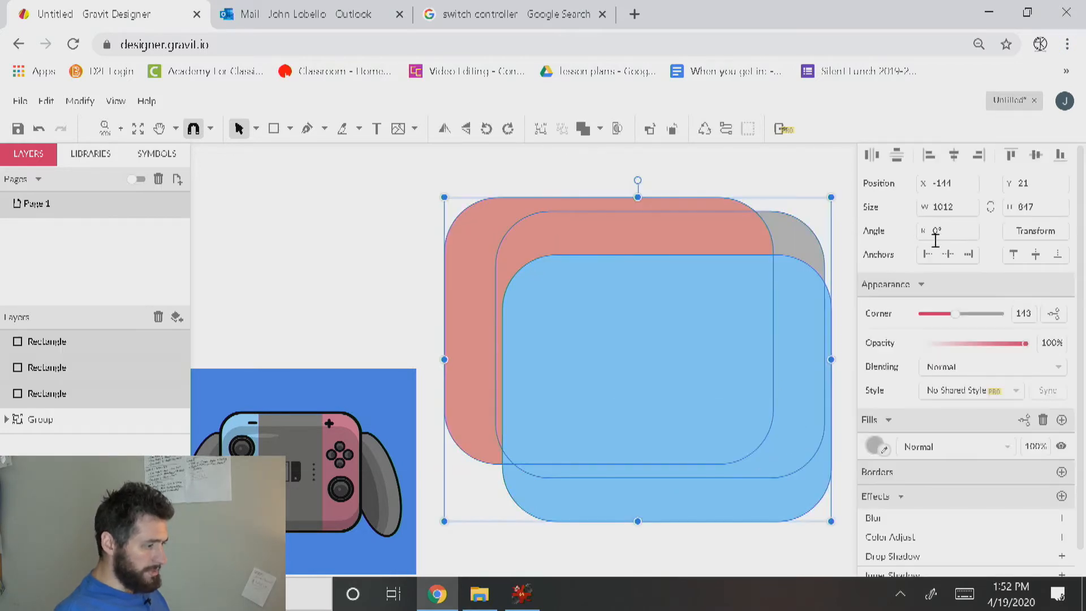
{"action": "left_click", "coordinate": [953, 155]}
{"action": "left_click", "coordinate": [1034, 156]}
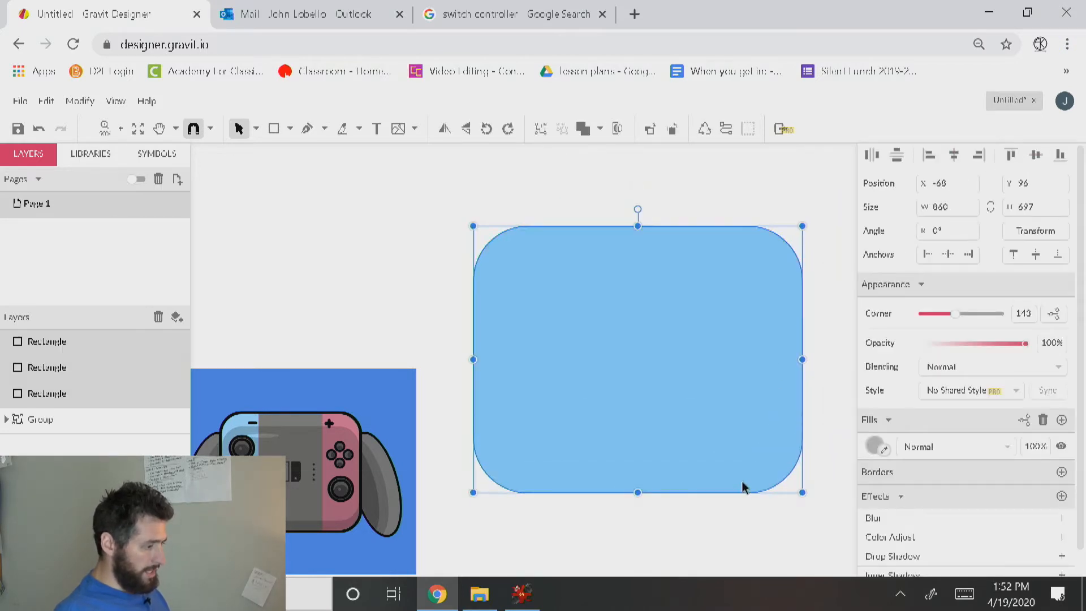
{"action": "left_click", "coordinate": [734, 528]}
Draw a rectangle about 270 by 898 px over the blue body's left end and place a copy flush with its right edge
{"action": "left_click", "coordinate": [273, 128]}
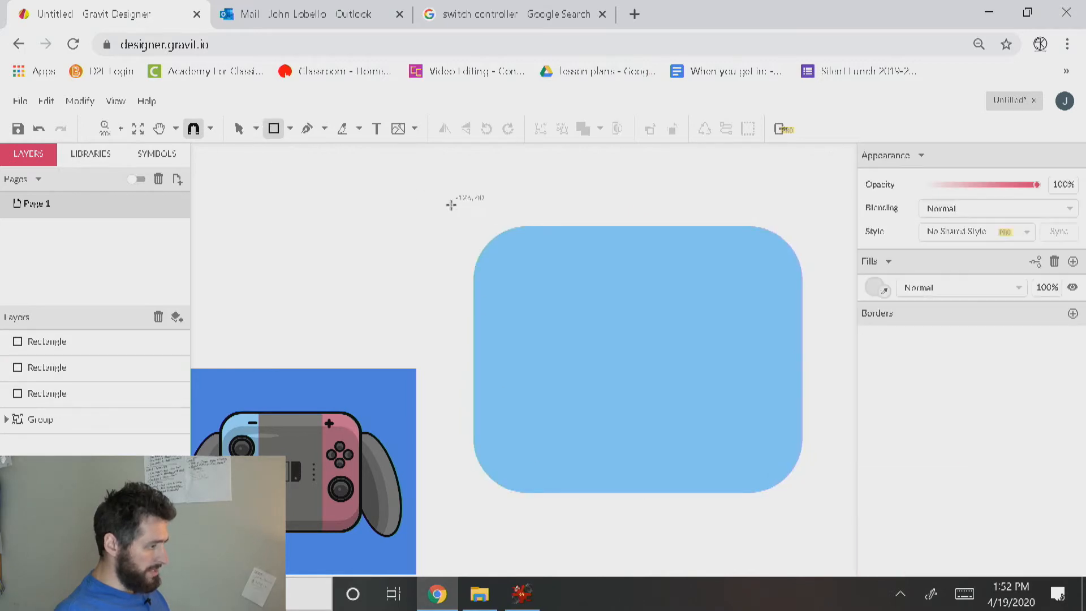
{"action": "left_click_drag", "start_coordinate": [458, 180], "coordinate": [575, 524]}
{"action": "mouse_move", "coordinate": [457, 354]}
{"action": "left_mouse_down"}
{"action": "mouse_move", "coordinate": [516, 359]}
{"action": "mouse_move", "coordinate": [473, 368]}
{"action": "mouse_move", "coordinate": [538, 369]}
{"action": "mouse_move", "coordinate": [473, 359]}
{"action": "left_mouse_up"}
{"action": "left_click_drag", "start_coordinate": [536, 392], "coordinate": [758, 400]}
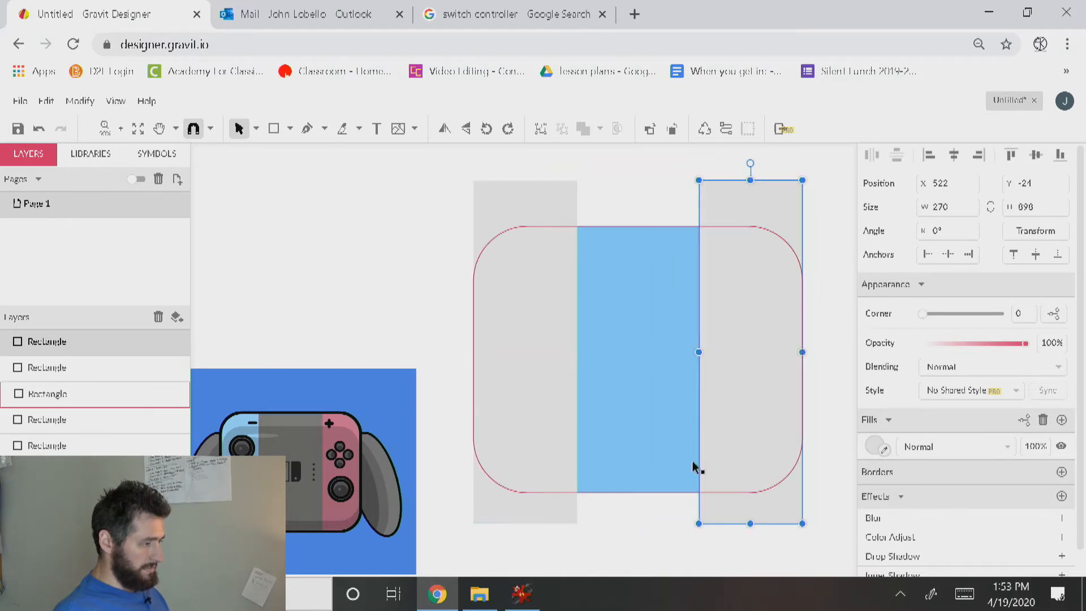
{"action": "left_click", "coordinate": [635, 531]}
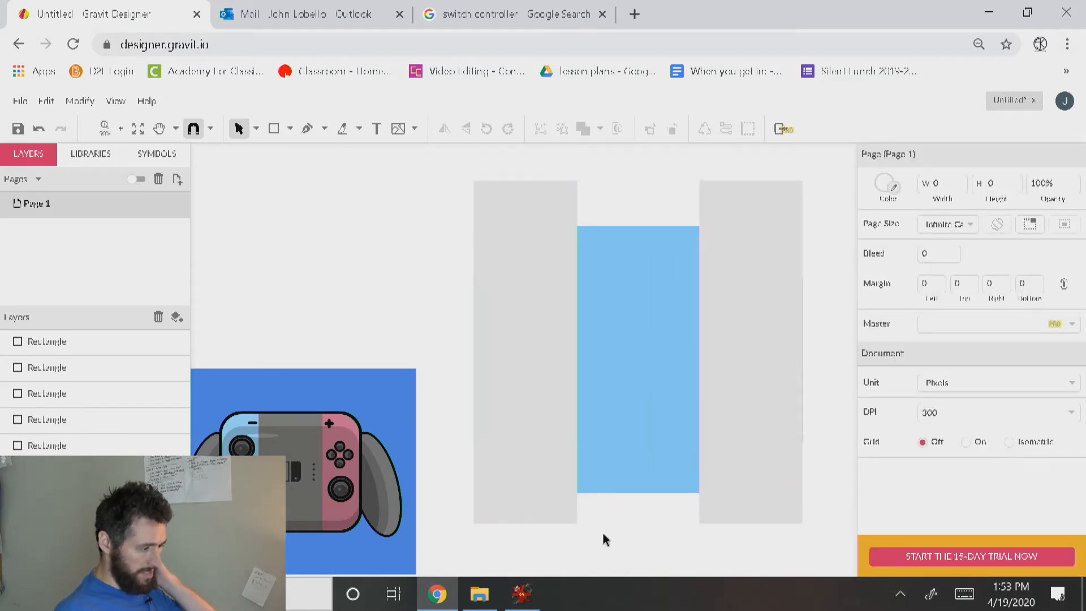
Intersect the left vertical rectangle with the blue rounded rectangle to form the left controller section
{"action": "left_click", "coordinate": [542, 420]}
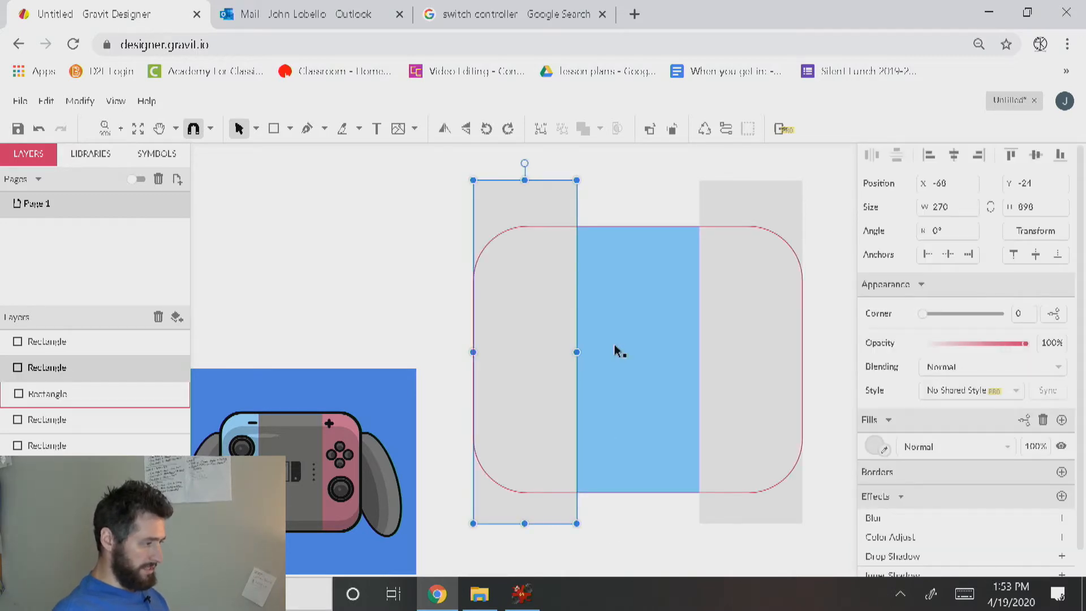
{"action": "left_click", "coordinate": [618, 375], "text": "shift"}
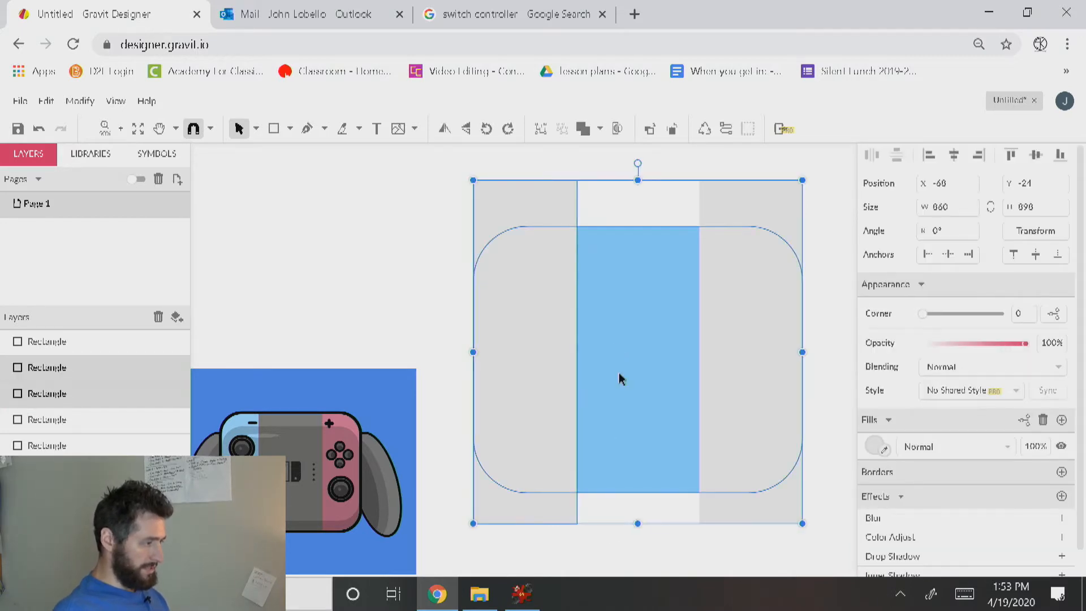
{"action": "left_click", "coordinate": [600, 130]}
{"action": "left_click", "coordinate": [633, 191]}
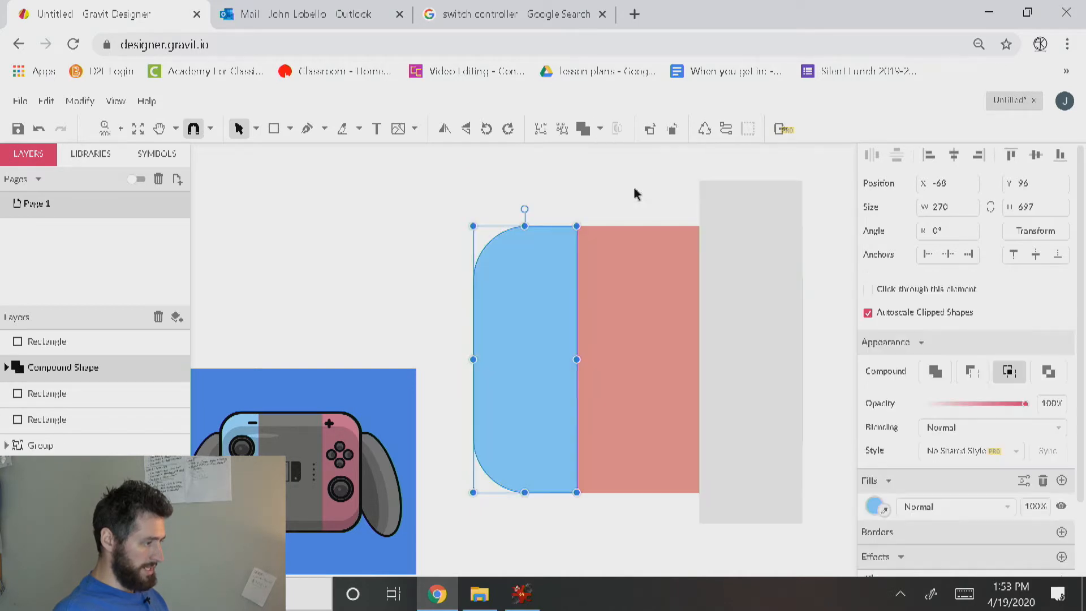
Convert the blue compound shape into a single path
{"action": "left_click", "coordinate": [45, 102]}
{"action": "mouse_move", "coordinate": [80, 101]}
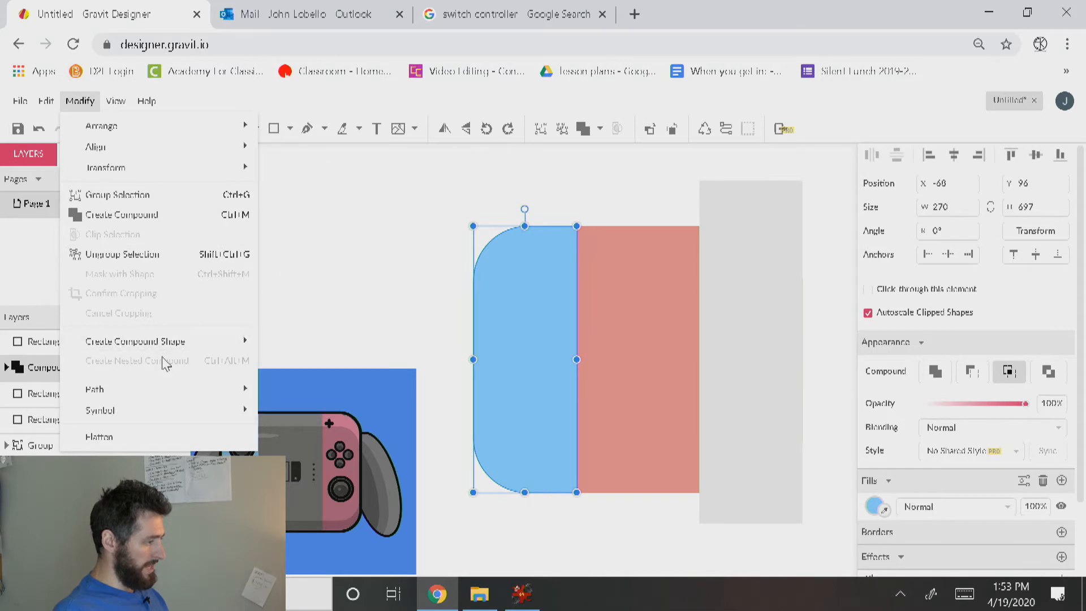
{"action": "mouse_move", "coordinate": [171, 419]}
{"action": "mouse_move", "coordinate": [172, 390]}
{"action": "left_click", "coordinate": [311, 341]}
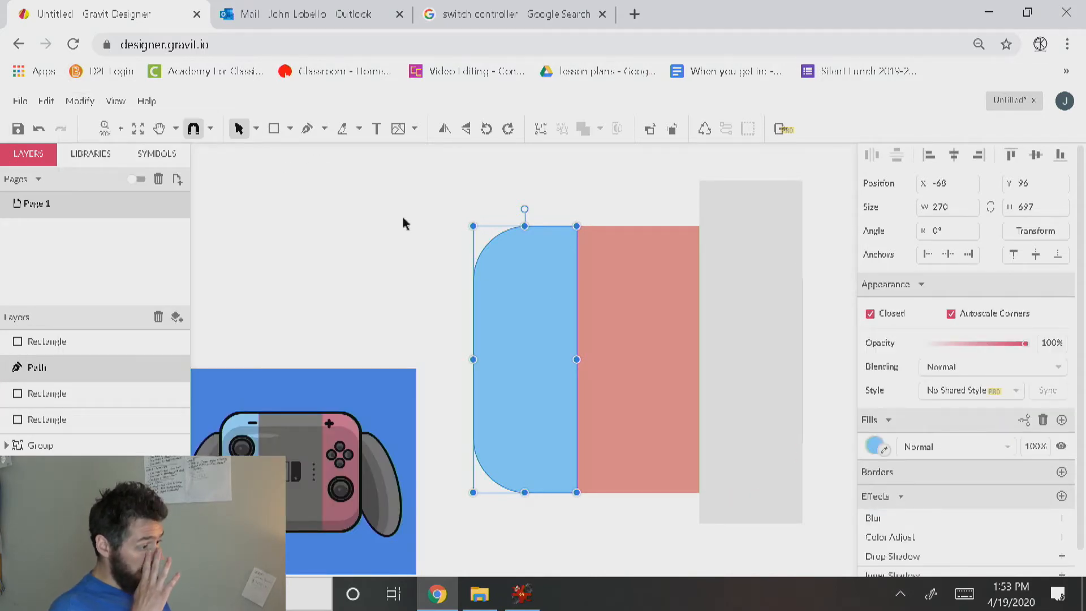
Intersect the right vertical rectangle with the red rounded rectangle to form the right controller section, and select the grey body
{"action": "left_click", "coordinate": [745, 285]}
{"action": "left_click", "coordinate": [643, 329], "text": "shift"}
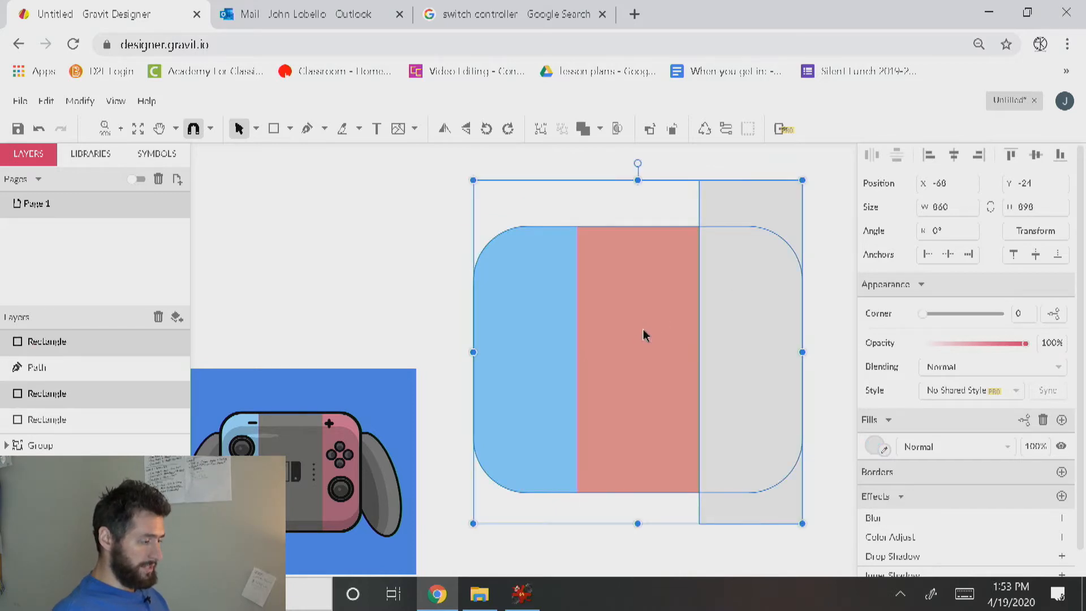
{"action": "left_click", "coordinate": [599, 129]}
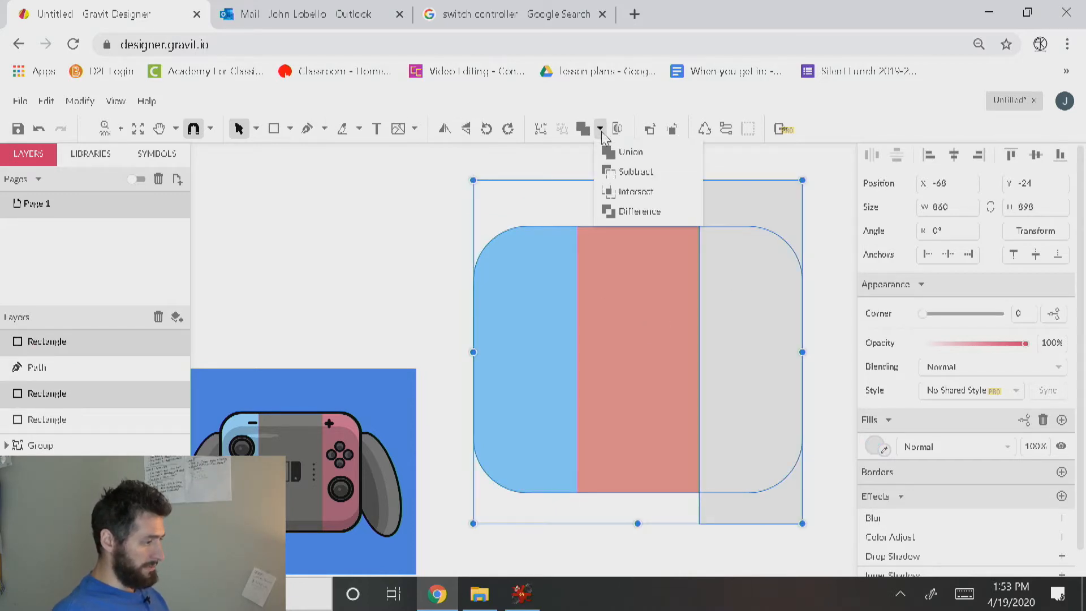
{"action": "left_click", "coordinate": [637, 192]}
{"action": "left_click", "coordinate": [344, 224]}
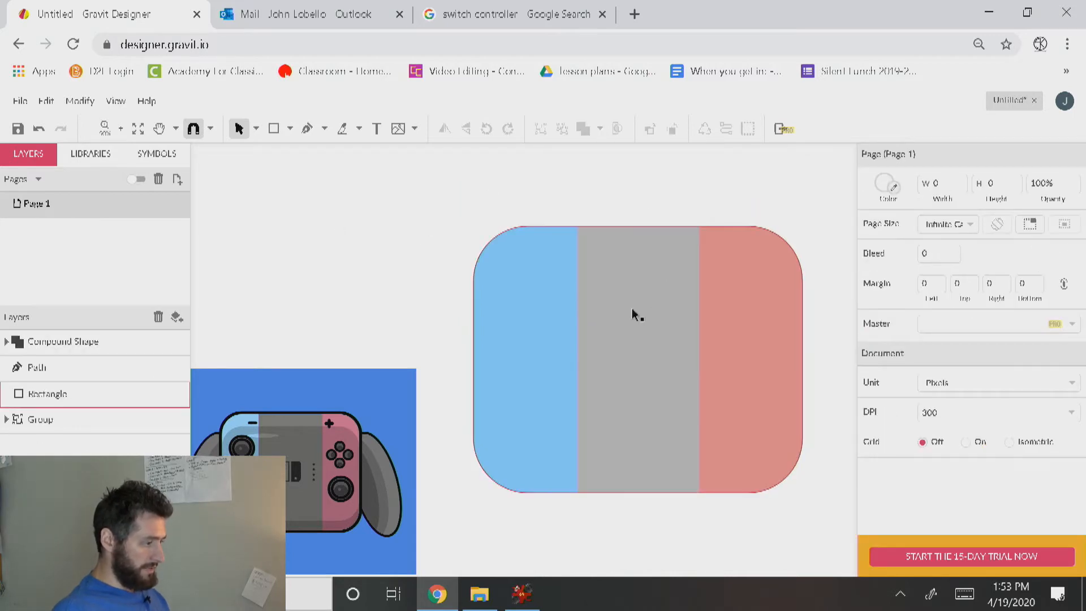
{"action": "left_click", "coordinate": [650, 334]}
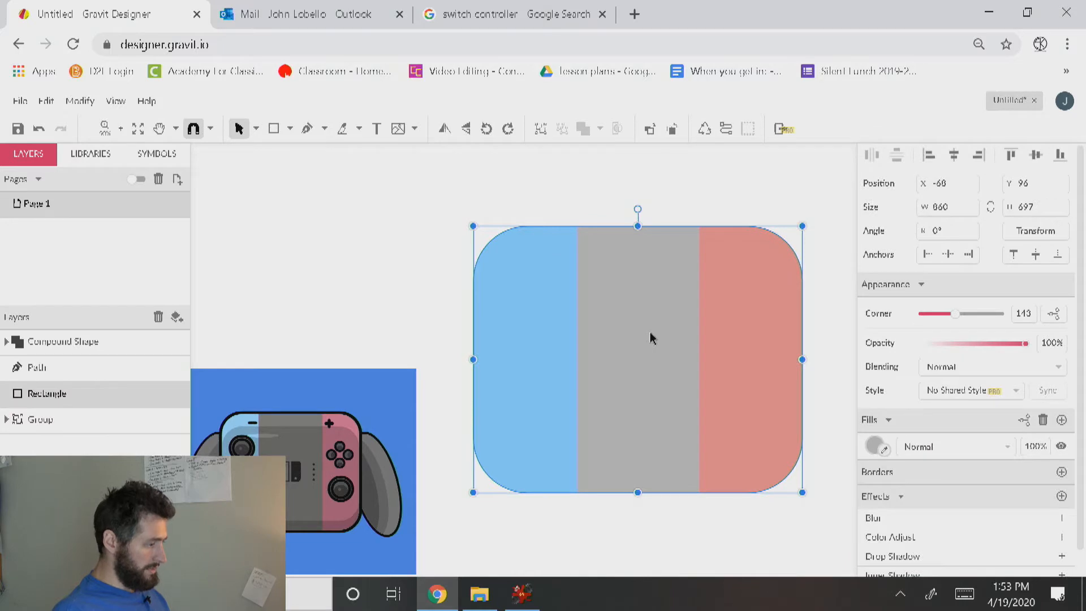
Duplicate the grey body rectangle in place and bring the copy in front of the coloured sections
{"action": "left_click_drag", "start_coordinate": [640, 283], "coordinate": [547, 195]}
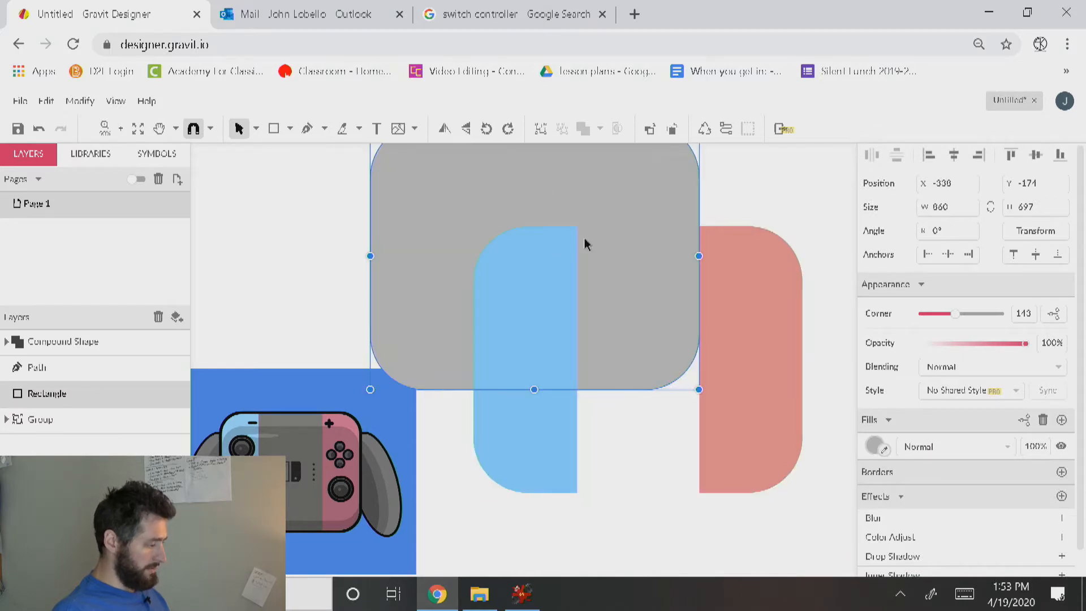
{"action": "key", "text": "ctrl+z"}
{"action": "left_click", "coordinate": [46, 101]}
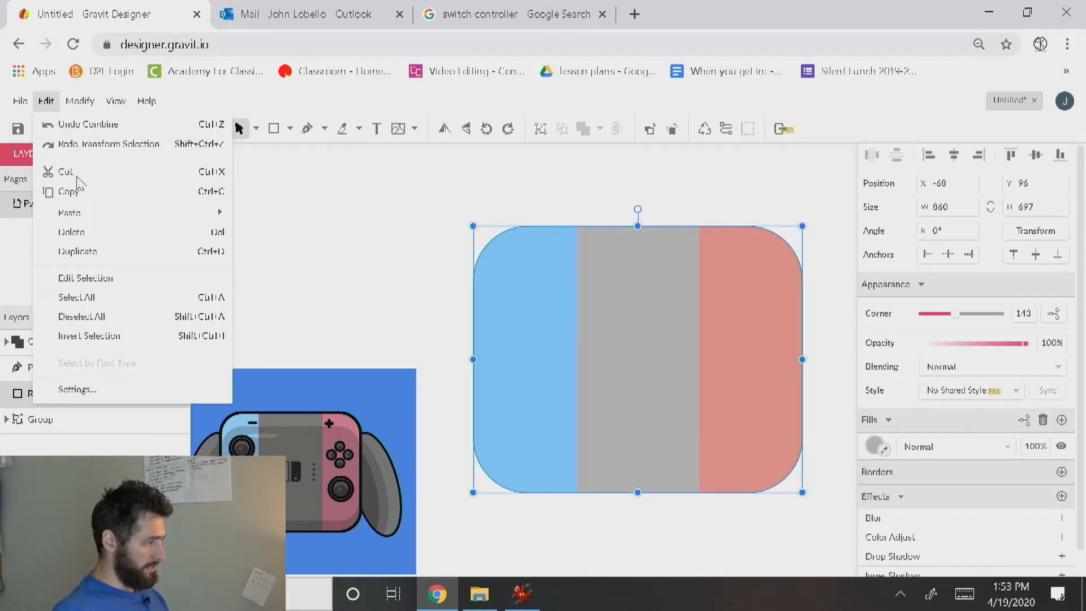
{"action": "left_click", "coordinate": [79, 251]}
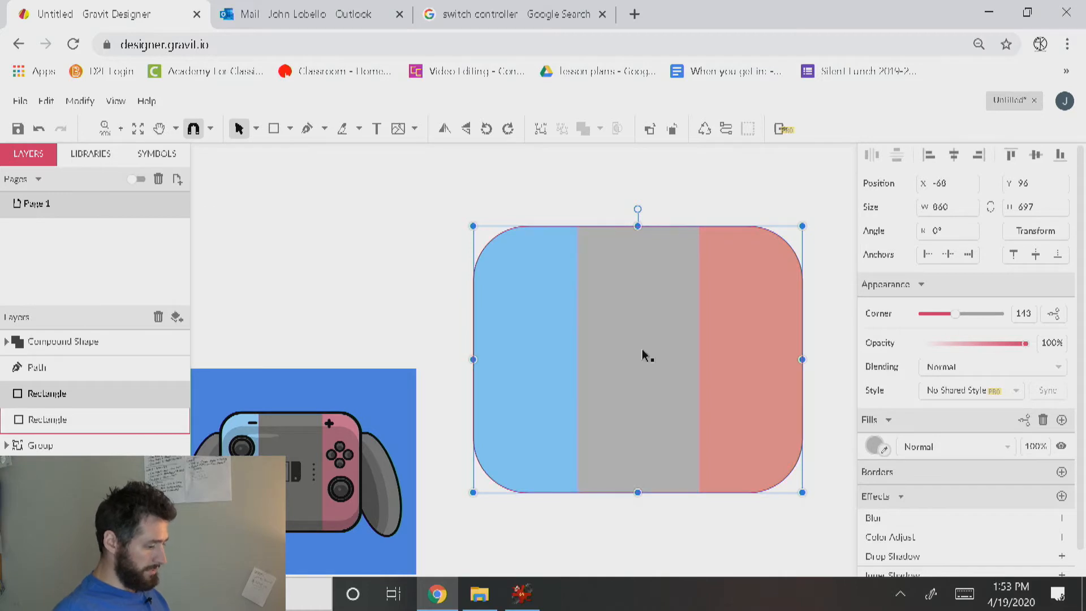
{"action": "key", "text": "ctrl+shift+Up"}
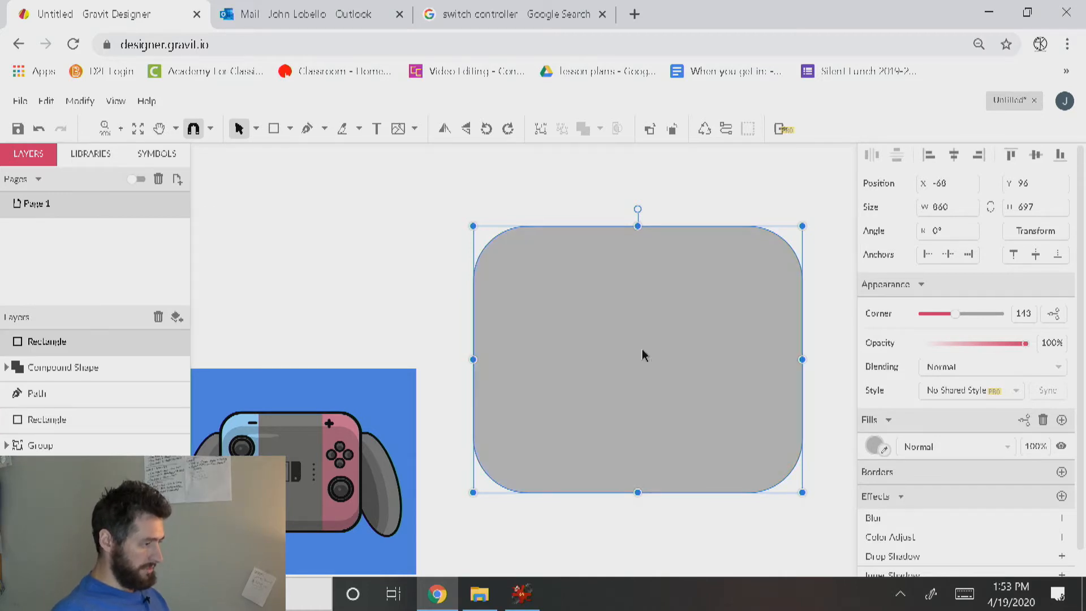
Fill the front copy with black at 20% opacity and move it straight down about 81 px
{"action": "left_click", "coordinate": [876, 446]}
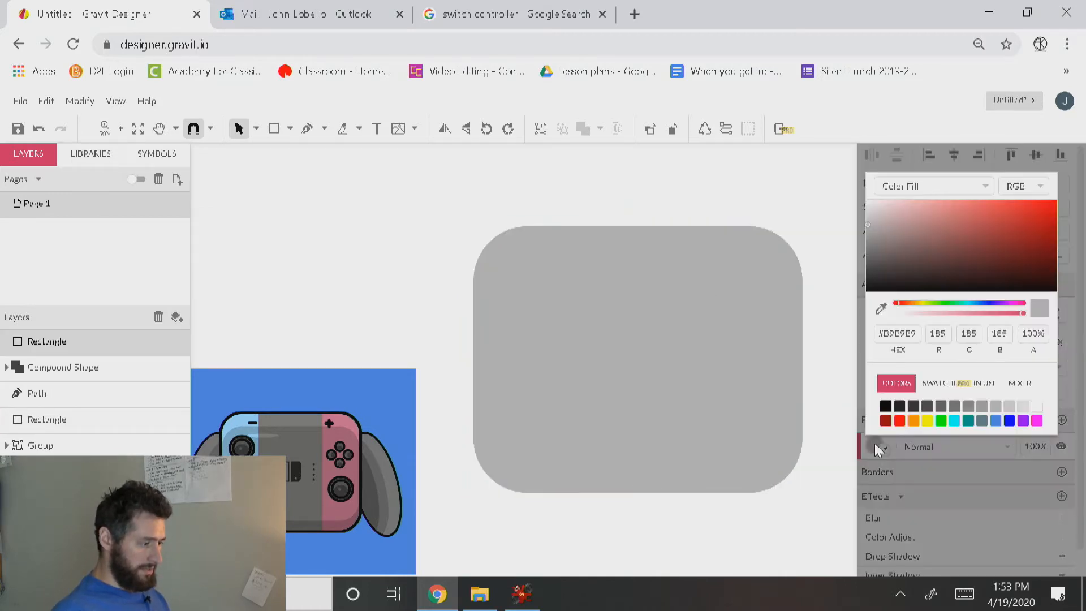
{"action": "left_click", "coordinate": [885, 406]}
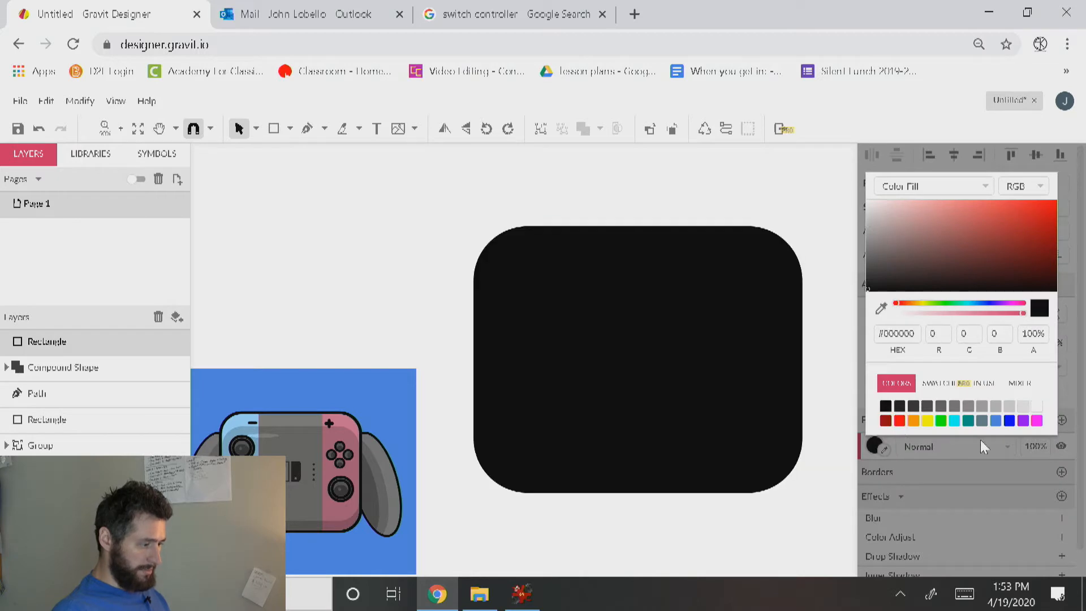
{"action": "left_click", "coordinate": [1022, 463]}
{"action": "left_click", "coordinate": [1047, 446]}
{"action": "type", "text": "20"}
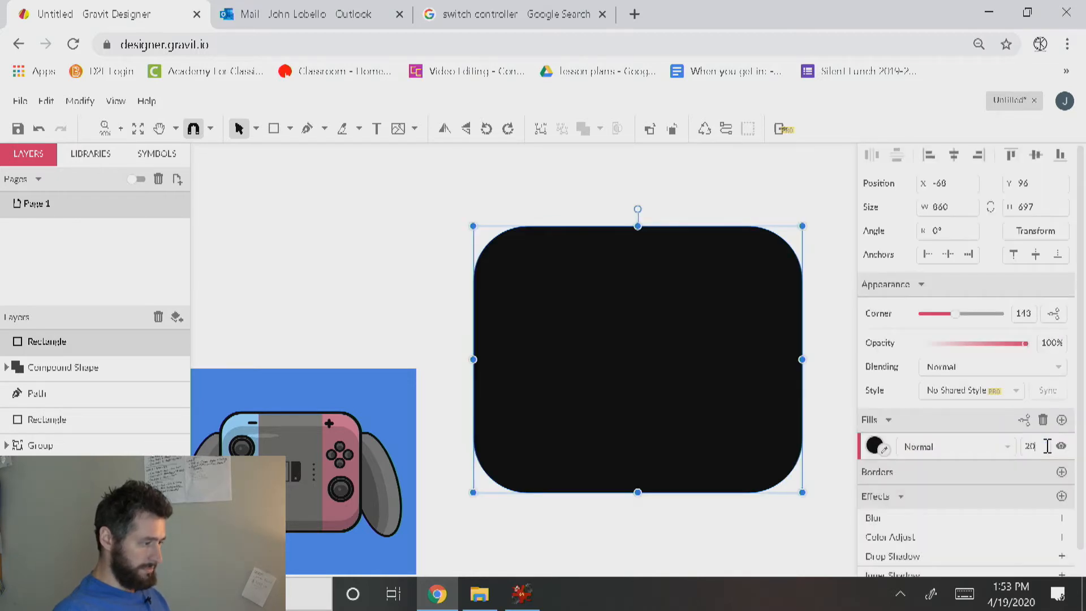
{"action": "key", "text": "Return"}
{"action": "left_click_drag", "start_coordinate": [658, 357], "coordinate": [647, 387]}
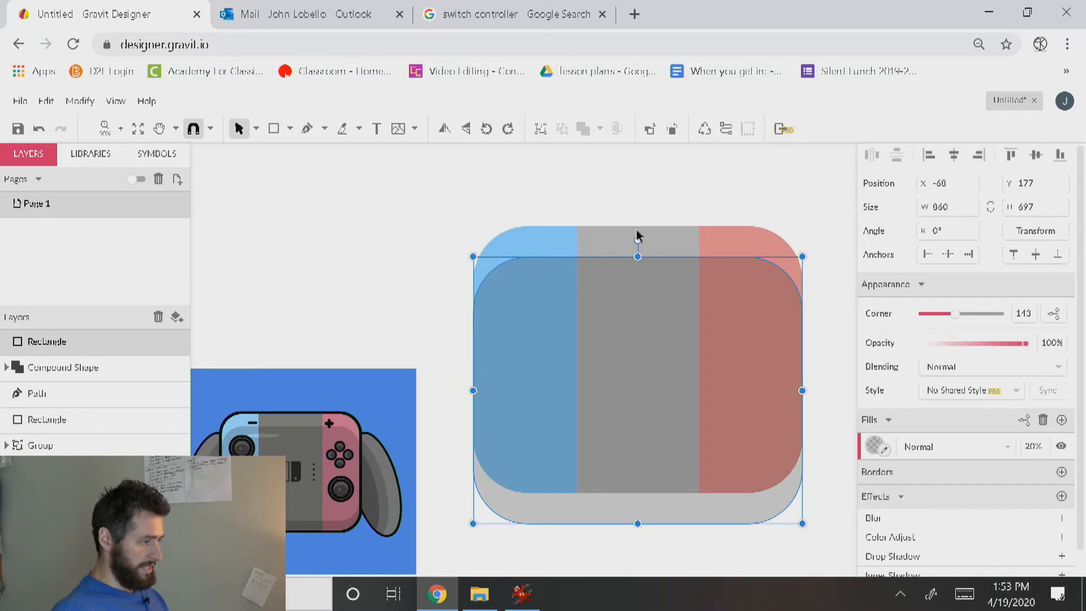
Bring another duplicate of the grey body to the front and intersect it with the dark overlay to trim the overhang
{"action": "left_click", "coordinate": [687, 245]}
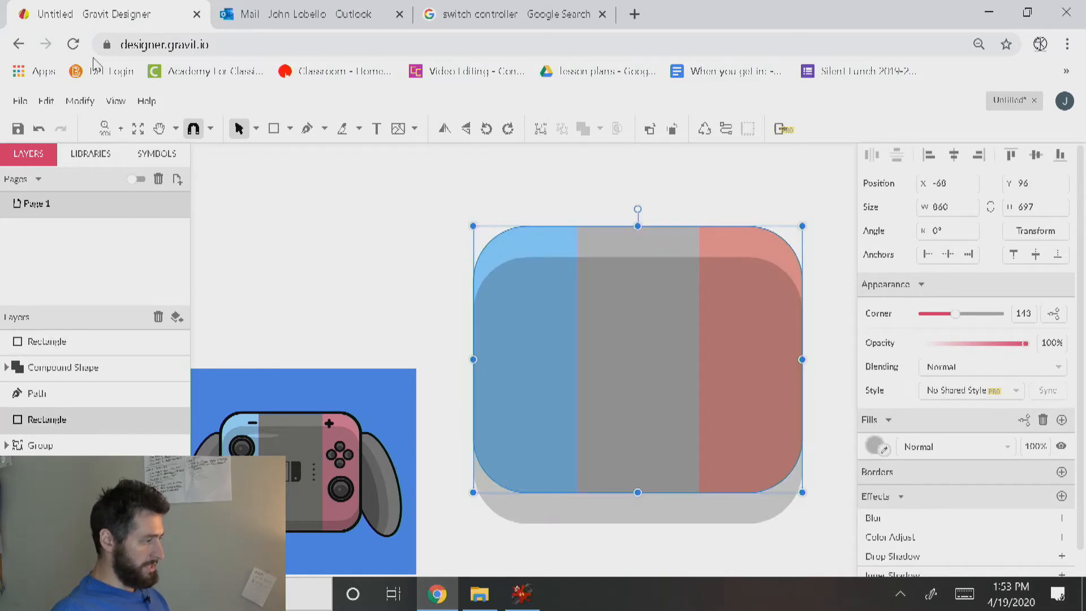
{"action": "left_click", "coordinate": [46, 101]}
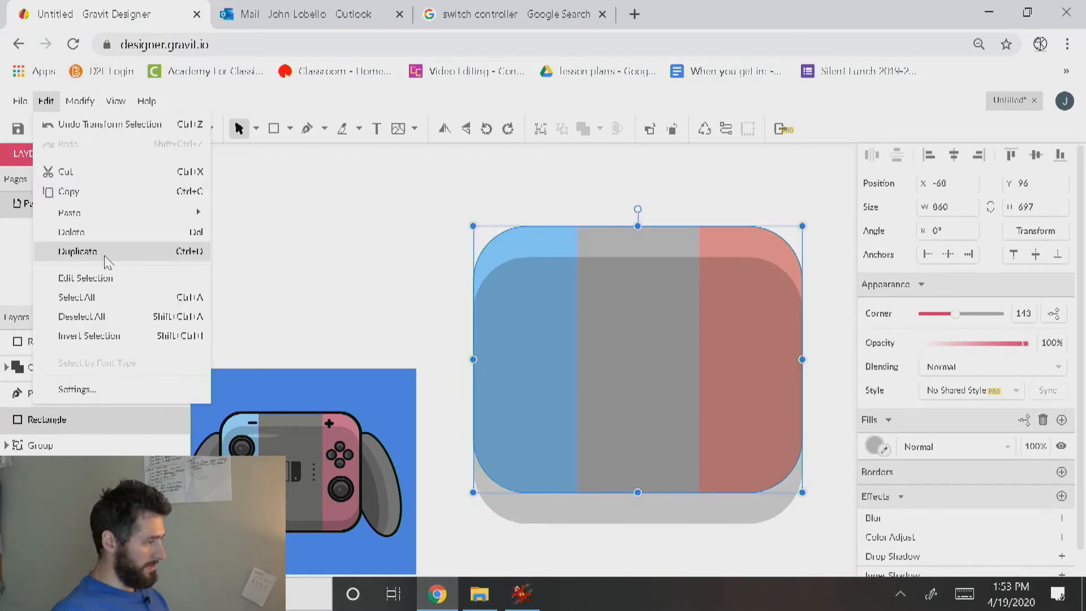
{"action": "left_click", "coordinate": [77, 251]}
{"action": "key", "text": "ctrl+shift+Up"}
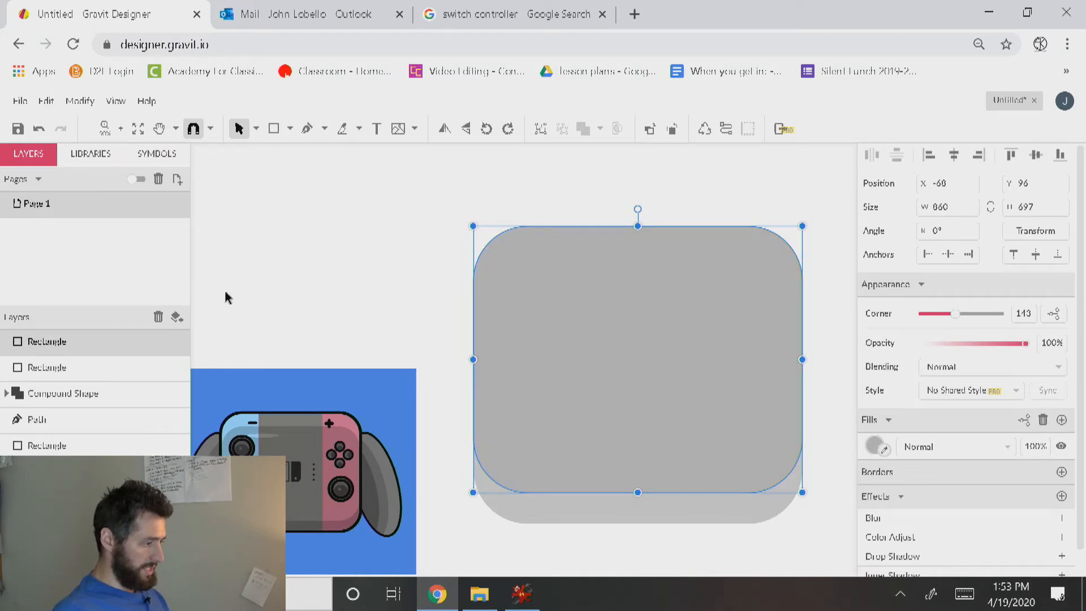
{"action": "left_click", "coordinate": [589, 518], "text": "shift"}
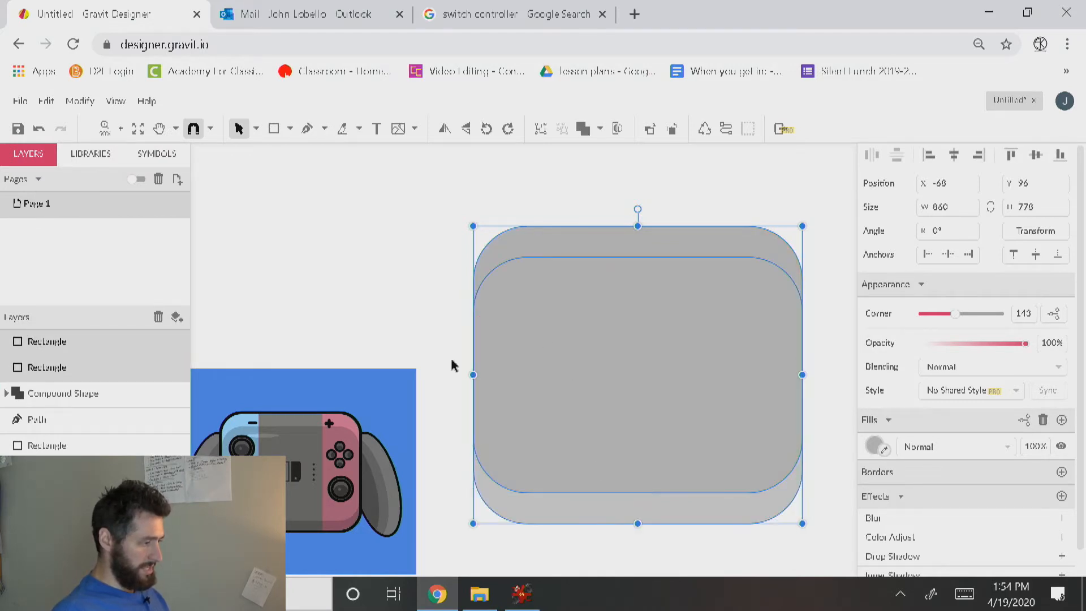
{"action": "left_click", "coordinate": [600, 129]}
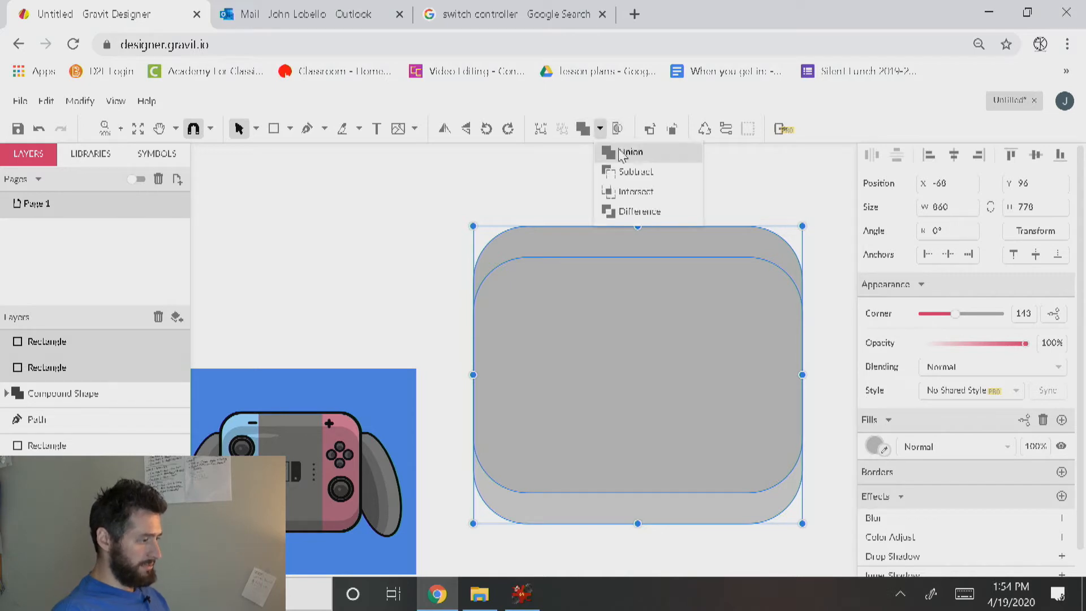
{"action": "left_click", "coordinate": [632, 189]}
{"action": "left_click", "coordinate": [395, 232]}
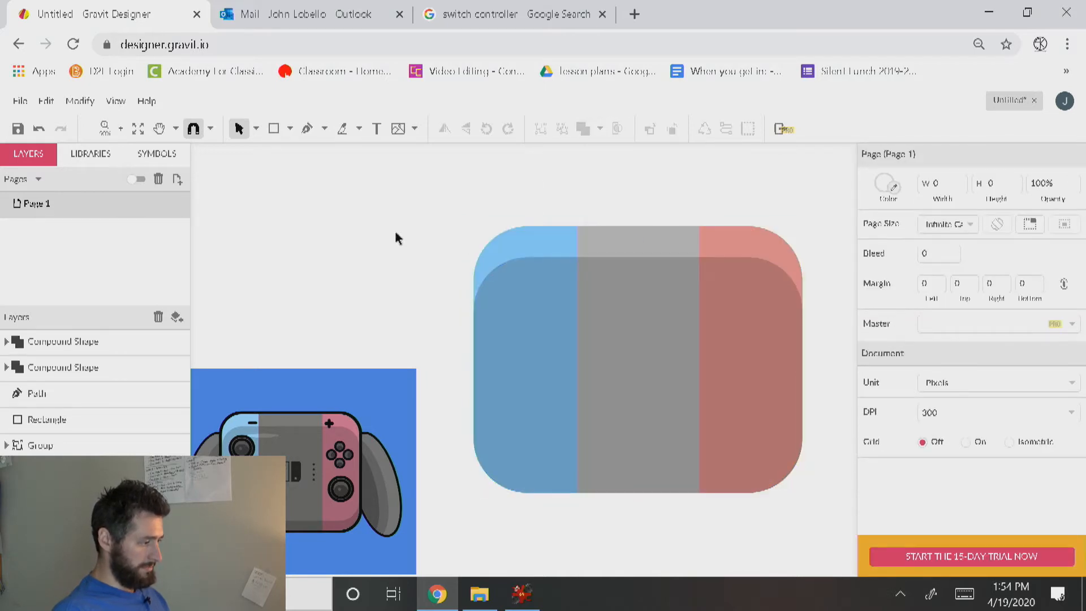
Create another front copy of the grey body and fill it with black at 20% opacity
{"action": "left_click", "coordinate": [633, 247]}
{"action": "key", "text": "ctrl+d"}
{"action": "key", "text": "ctrl+shift+Up"}
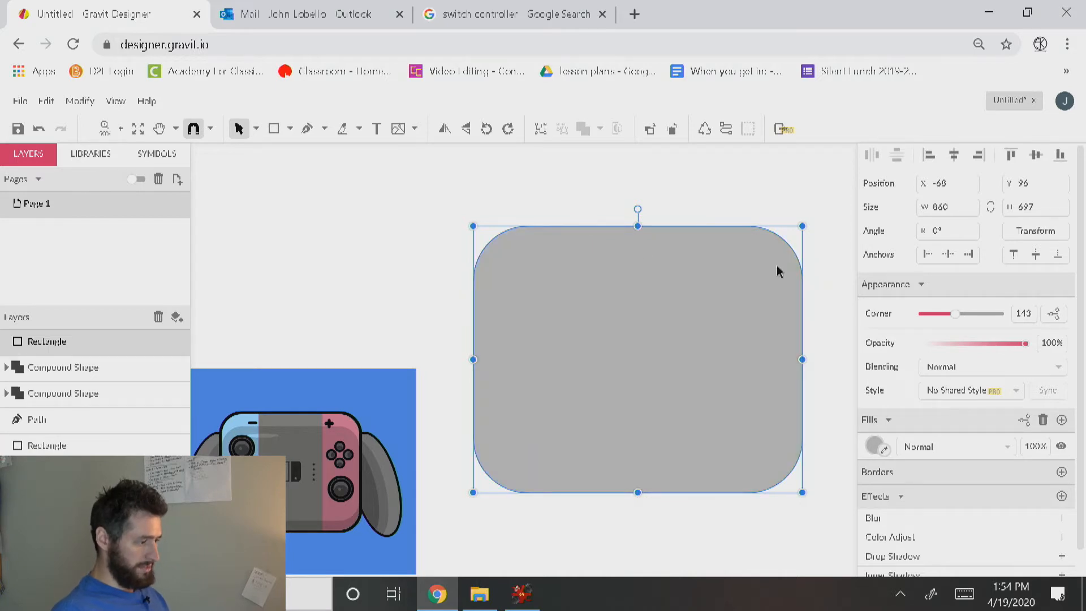
{"action": "left_click", "coordinate": [876, 447]}
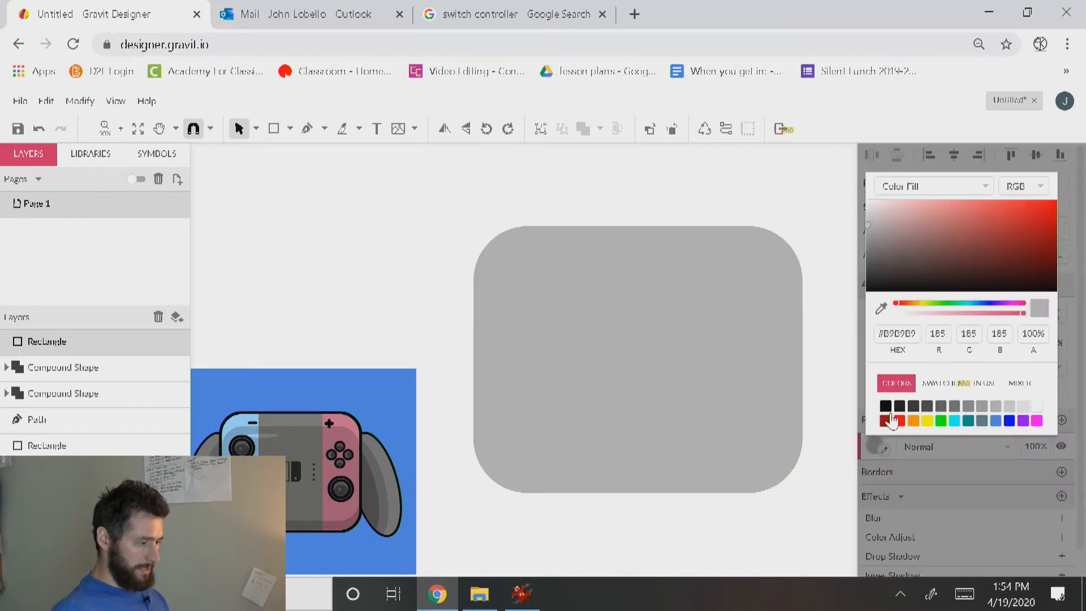
{"action": "left_click", "coordinate": [885, 406]}
{"action": "left_click", "coordinate": [1035, 447]}
{"action": "left_click", "coordinate": [1034, 446]}
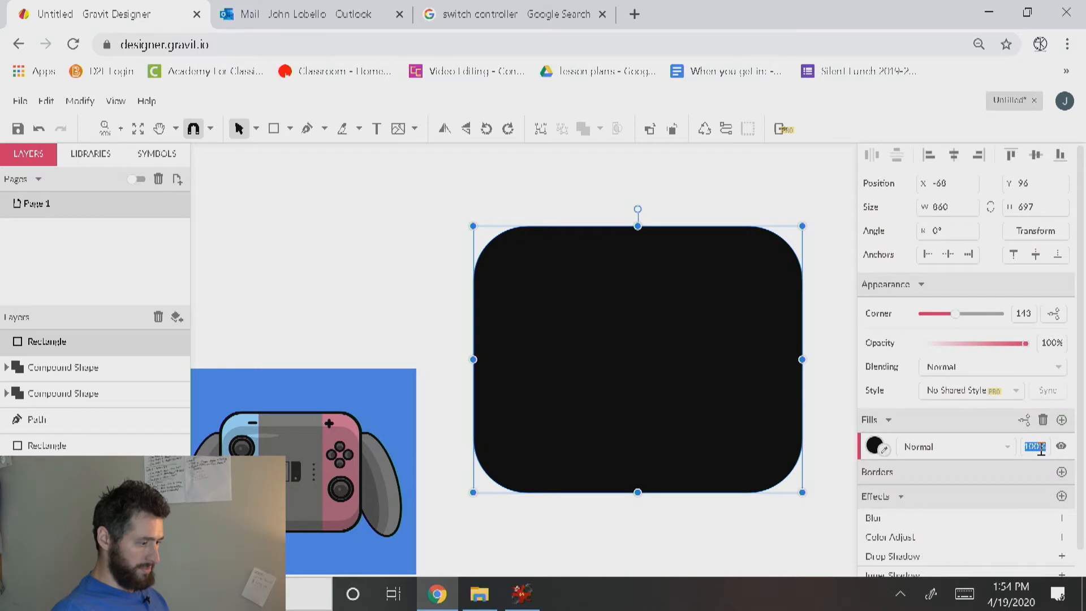
{"action": "type", "text": "20"}
{"action": "key", "text": "Return"}
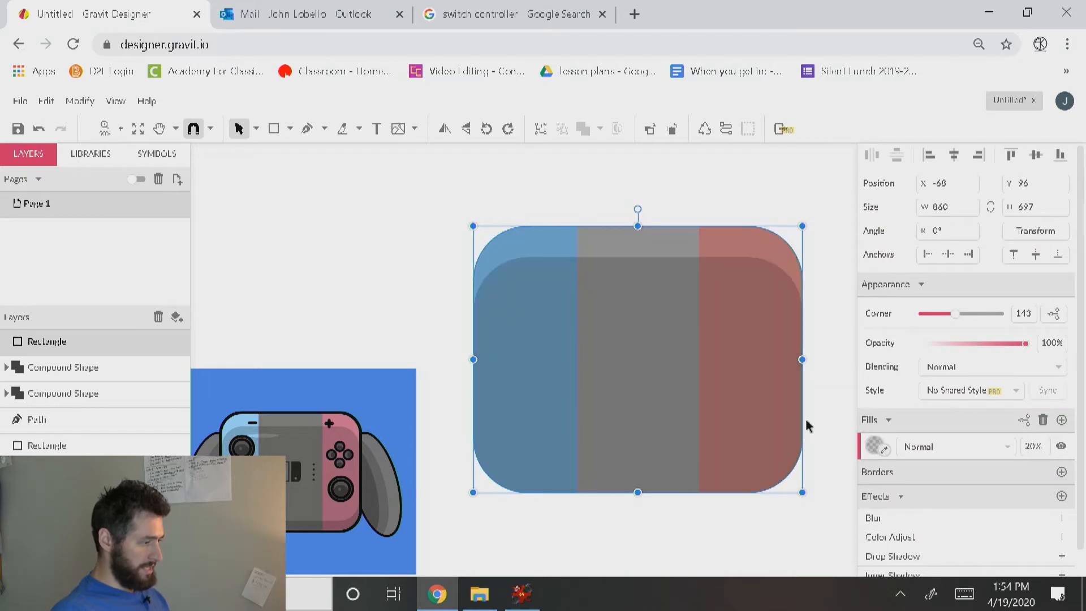
Bring a further grey body copy to the front, move it up about 194 px, and keep the new dark overlay aligned with the body
{"action": "left_click_drag", "start_coordinate": [671, 315], "coordinate": [669, 324]}
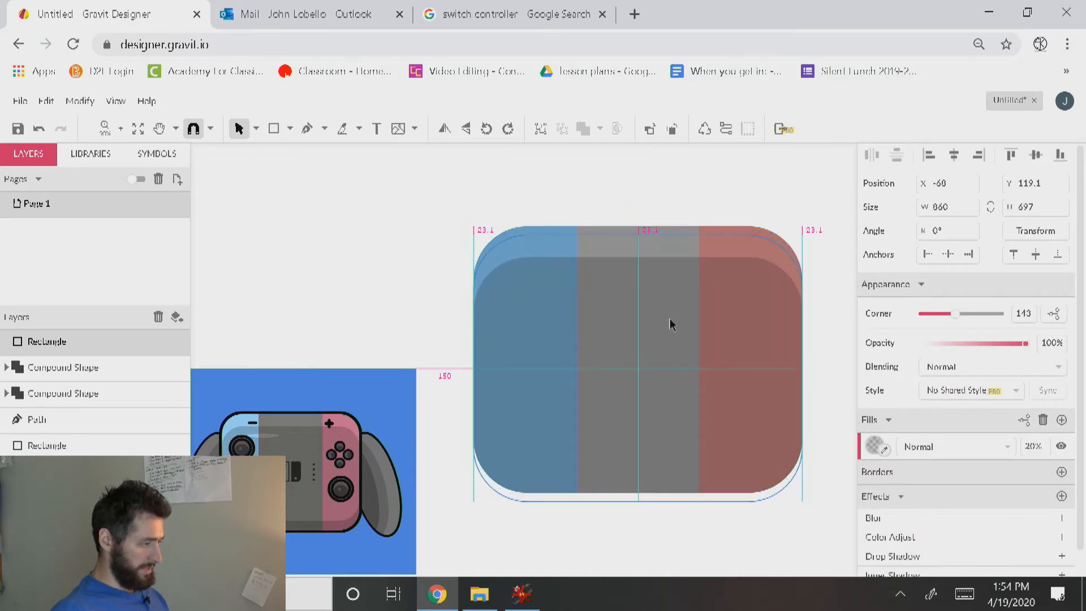
{"action": "left_click", "coordinate": [667, 234]}
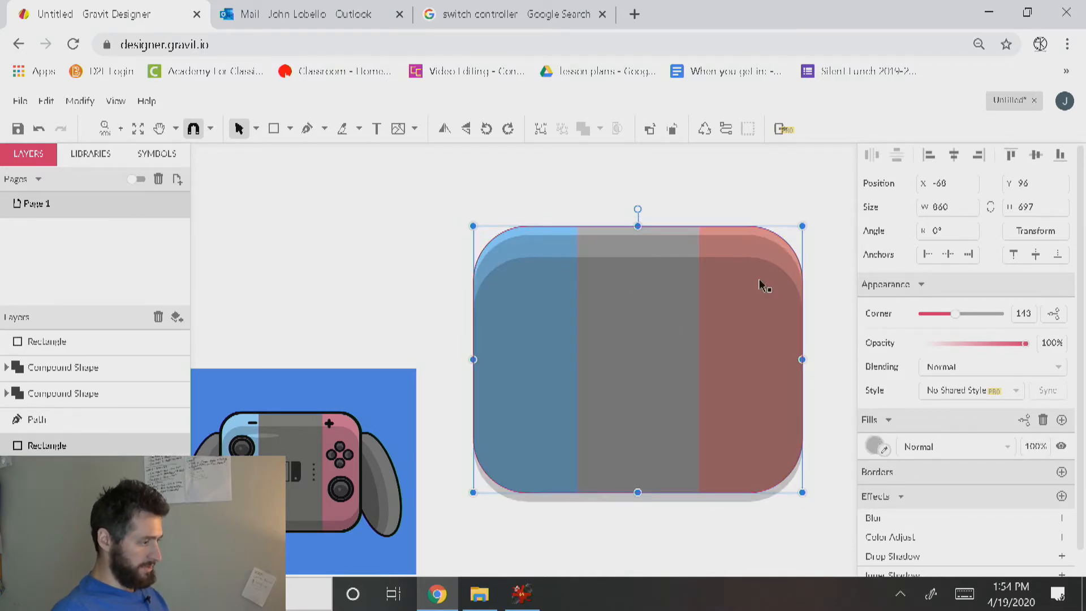
{"action": "key", "text": "ctrl+shift+Up"}
{"action": "left_click_drag", "start_coordinate": [698, 338], "coordinate": [693, 264]}
{"action": "left_click", "coordinate": [746, 490]}
{"action": "left_click_drag", "start_coordinate": [687, 464], "coordinate": [682, 450]}
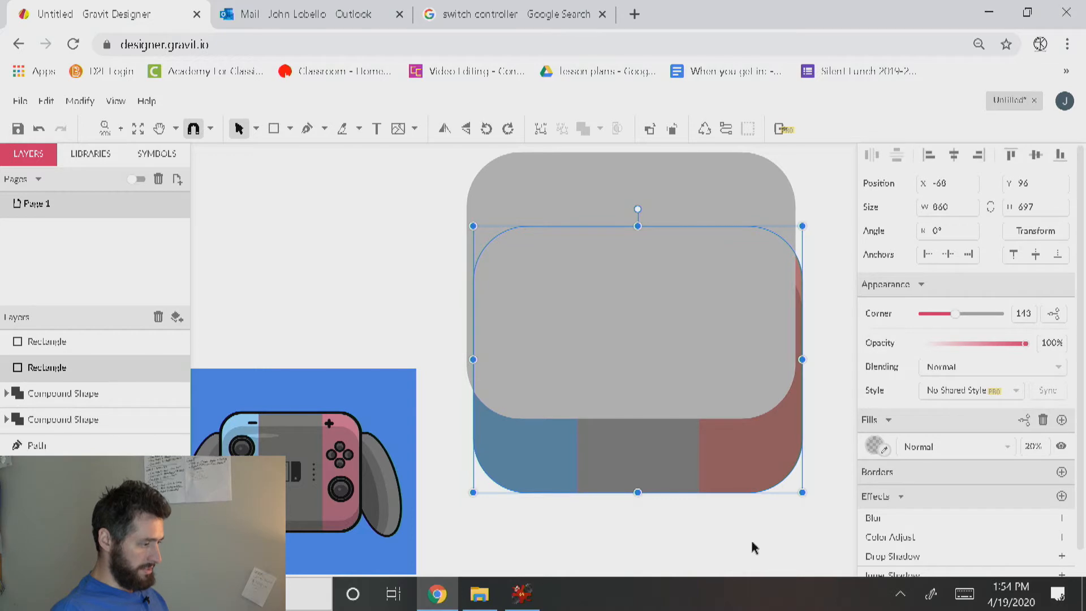
{"action": "left_click", "coordinate": [801, 535]}
{"action": "left_click_drag", "start_coordinate": [647, 471], "coordinate": [651, 456]}
{"action": "left_click_drag", "start_coordinate": [655, 537], "coordinate": [654, 464]}
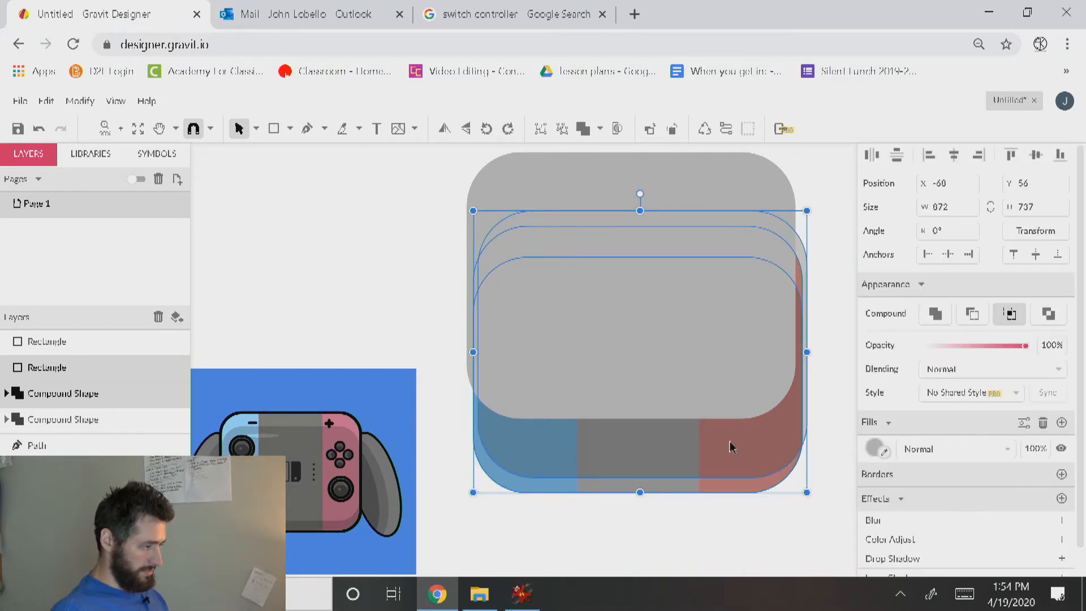
{"action": "left_click", "coordinate": [955, 158]}
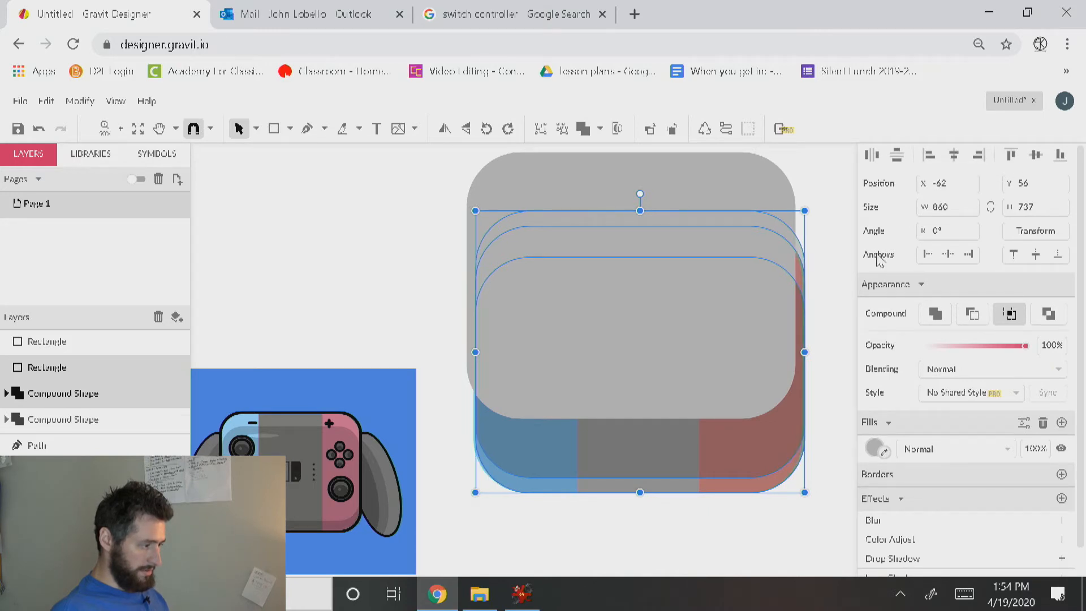
{"action": "key", "text": "ctrl+z"}
{"action": "key", "text": "ctrl+z"}
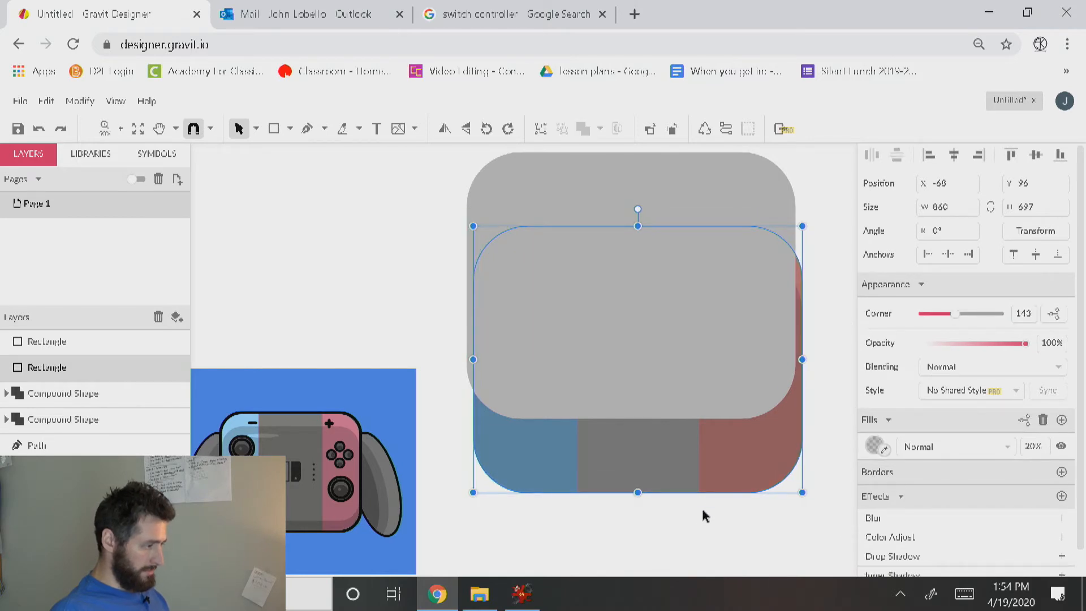
Align the grey copy with the body's sides about 98 px above it and subtract it from the dark overlay, leaving a bottom shadow
{"action": "left_click_drag", "start_coordinate": [704, 171], "coordinate": [711, 171]}
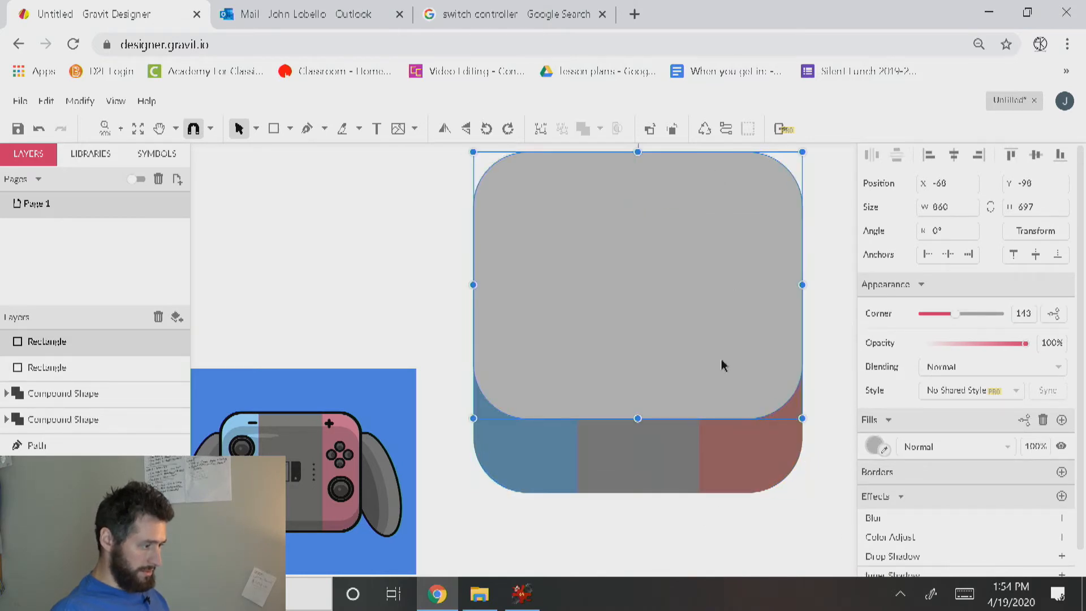
{"action": "left_click_drag", "start_coordinate": [703, 345], "coordinate": [703, 385]}
{"action": "left_click", "coordinate": [659, 490]}
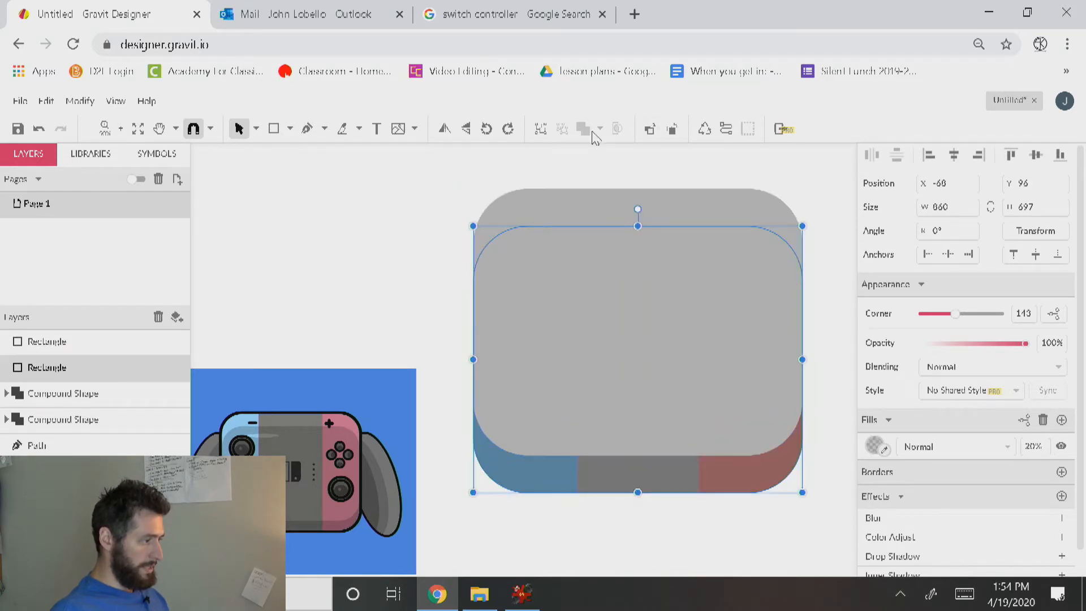
{"action": "left_click", "coordinate": [530, 172]}
{"action": "left_click", "coordinate": [577, 200]}
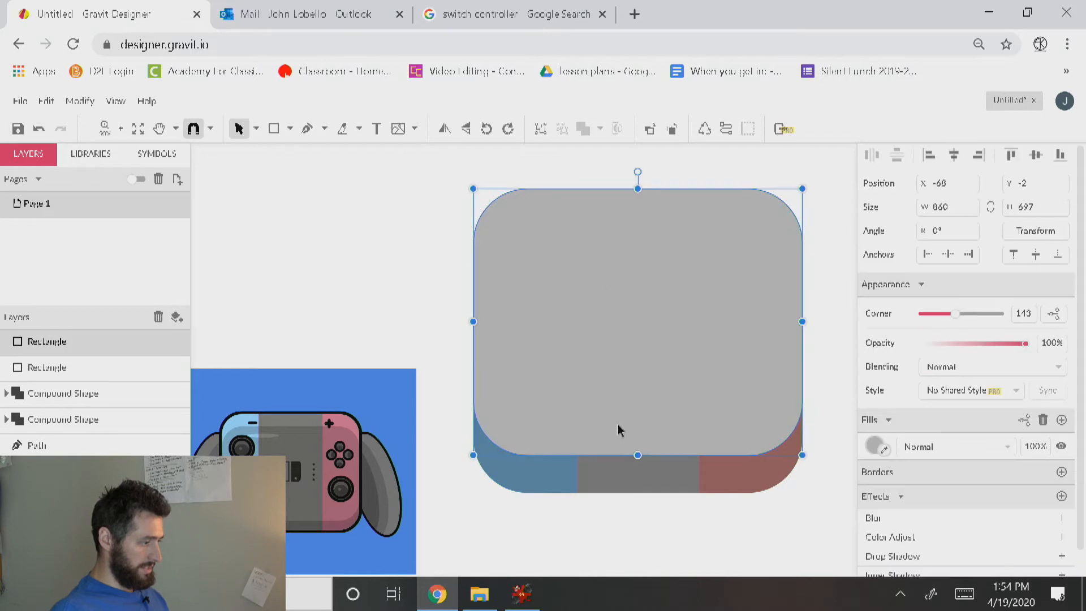
{"action": "left_click", "coordinate": [640, 485], "text": "shift"}
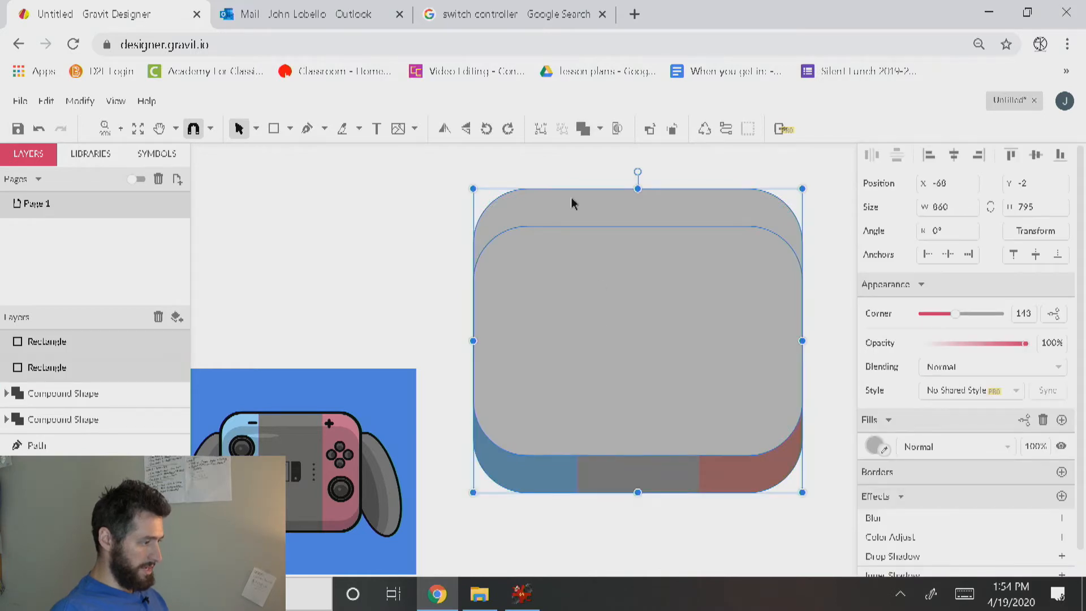
{"action": "left_click", "coordinate": [600, 129]}
{"action": "left_click", "coordinate": [625, 172]}
{"action": "left_click", "coordinate": [395, 224]}
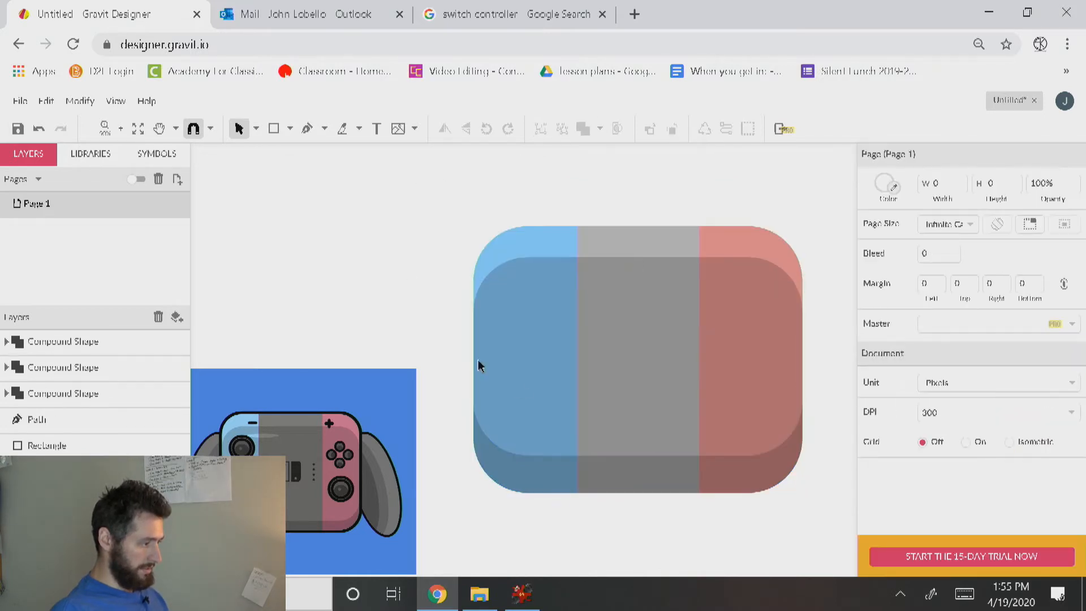
Move the subtracted rectangle inside the bottom shadow's compound shape further down to make the shadow strip thinner
{"action": "left_click", "coordinate": [641, 472]}
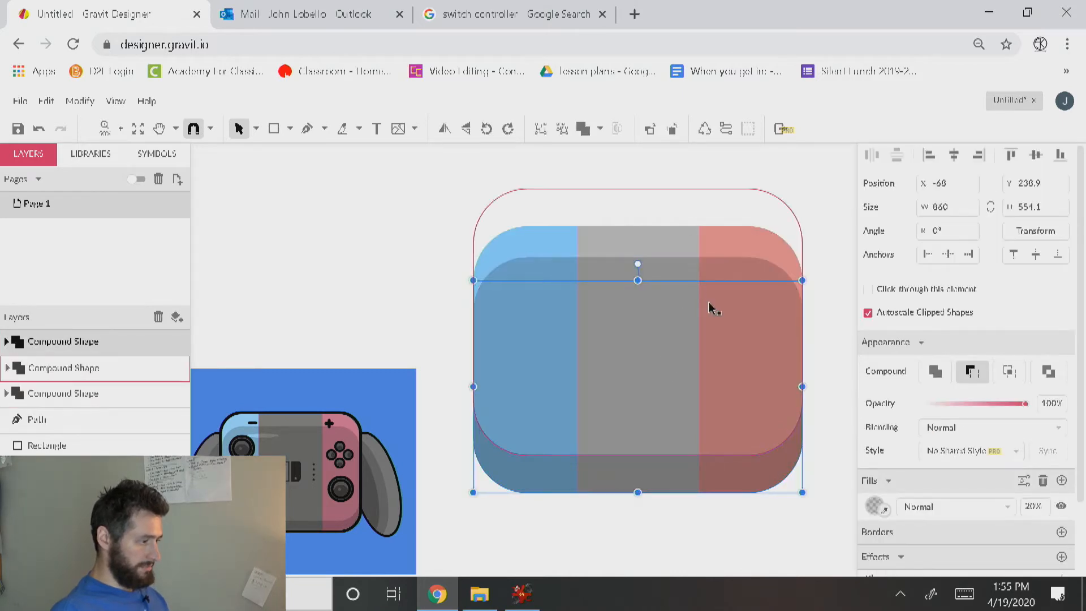
{"action": "double_click", "coordinate": [734, 353]}
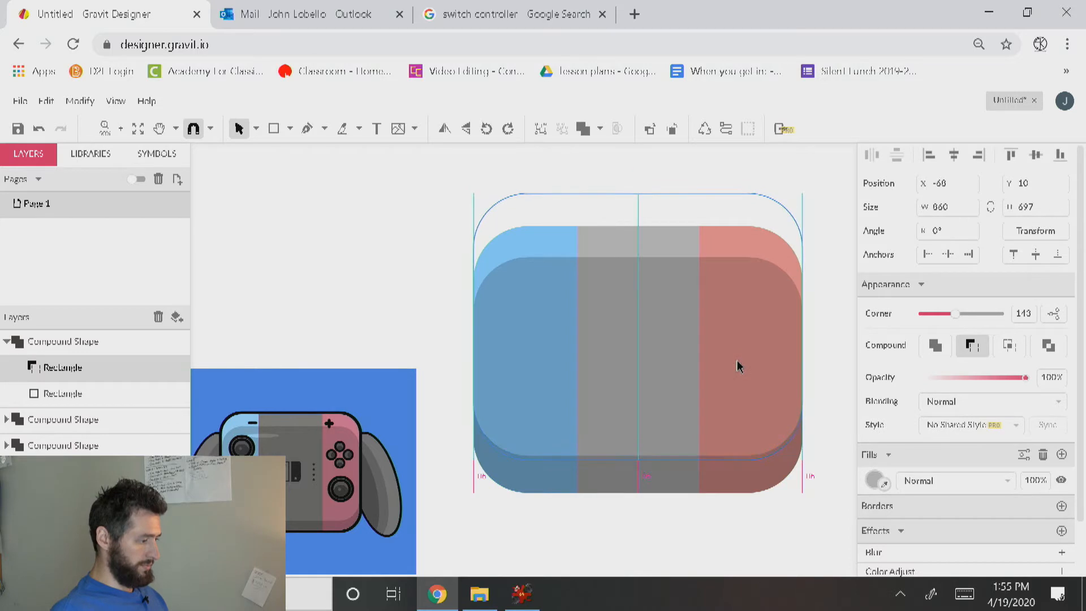
{"action": "left_click_drag", "start_coordinate": [735, 365], "coordinate": [735, 369]}
{"action": "left_click", "coordinate": [686, 522]}
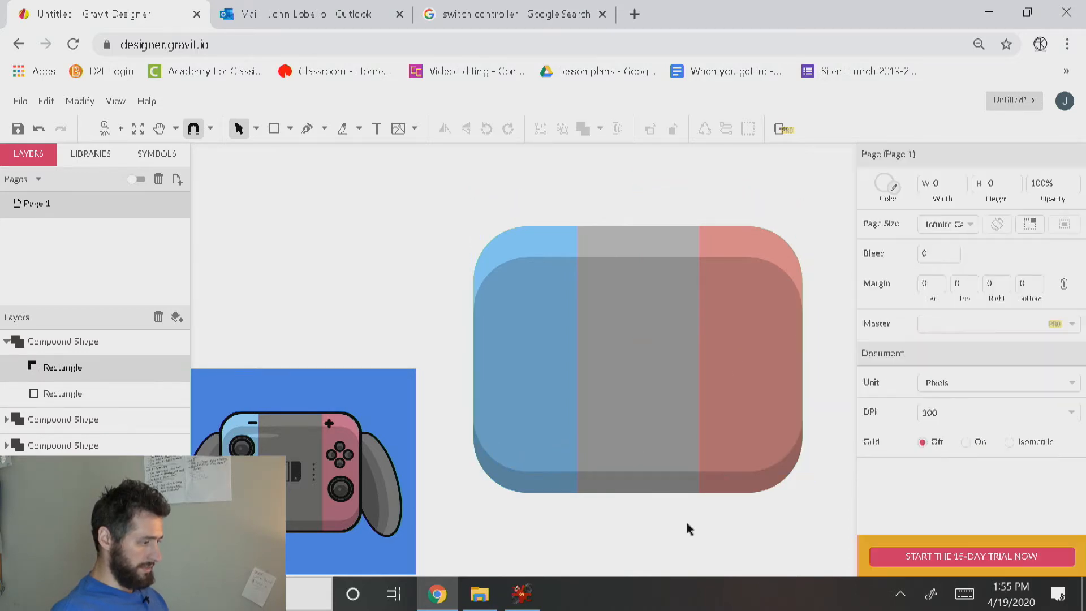
Select all the controller body shapes and convert them to paths
{"action": "left_click_drag", "start_coordinate": [803, 528], "coordinate": [371, 133]}
{"action": "left_click", "coordinate": [80, 100]}
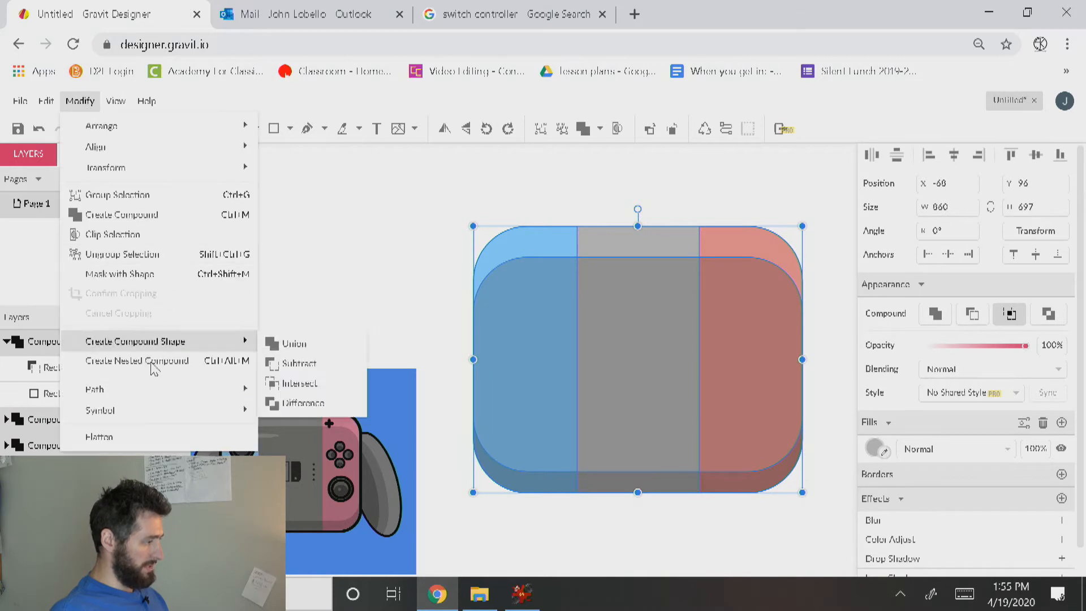
{"action": "mouse_move", "coordinate": [213, 391]}
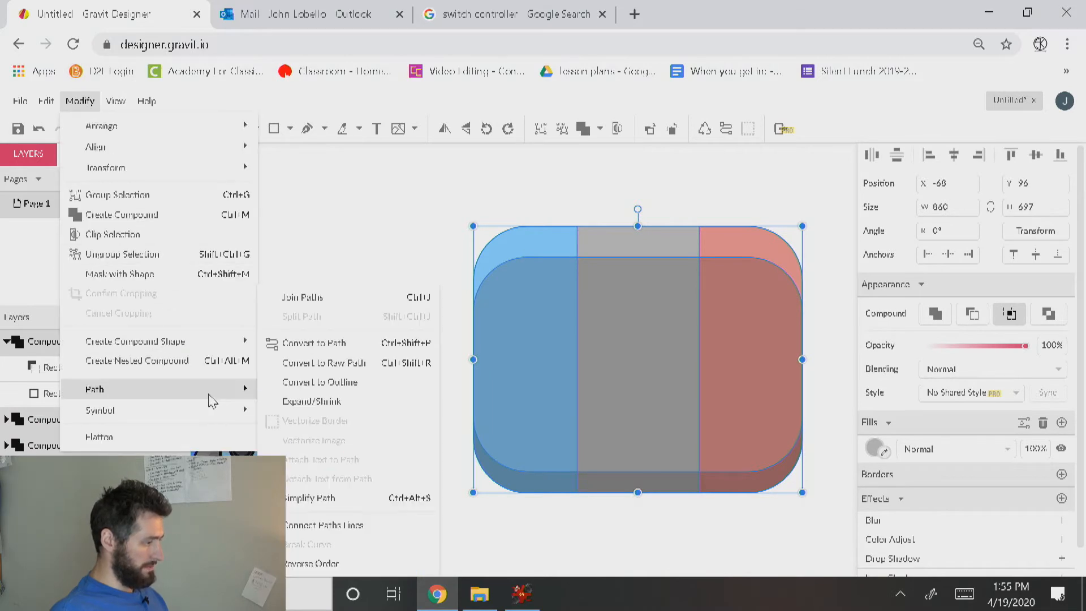
{"action": "left_click", "coordinate": [300, 344]}
{"action": "left_click", "coordinate": [441, 321]}
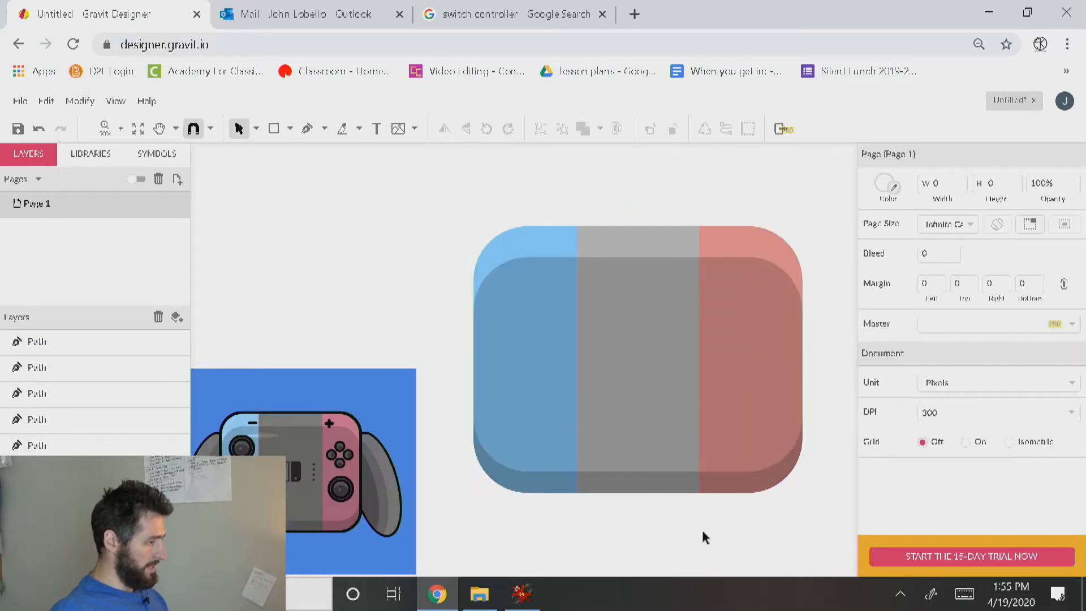
Add a black border 10 px wide to the full-size grey base shape of the controller body
{"action": "left_click", "coordinate": [631, 241]}
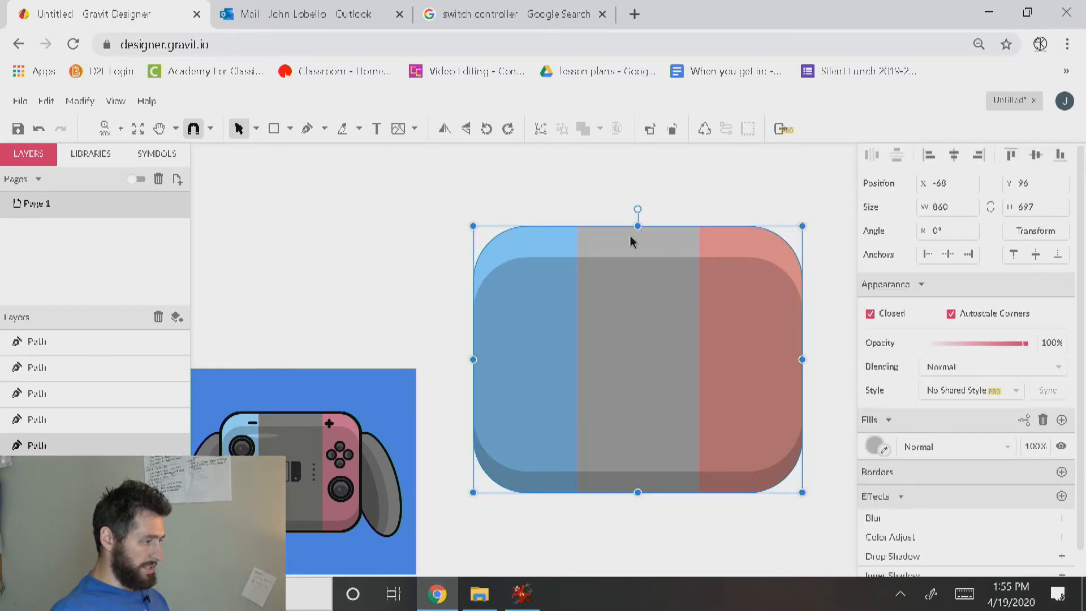
{"action": "left_click", "coordinate": [1062, 472]}
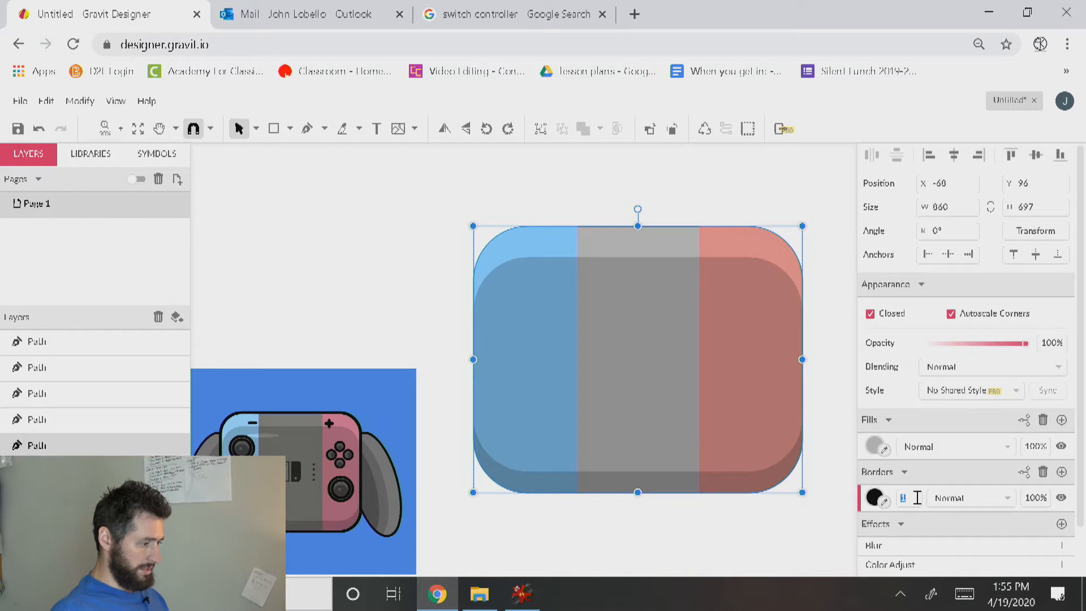
{"action": "left_click", "coordinate": [809, 537]}
{"action": "left_click", "coordinate": [643, 240]}
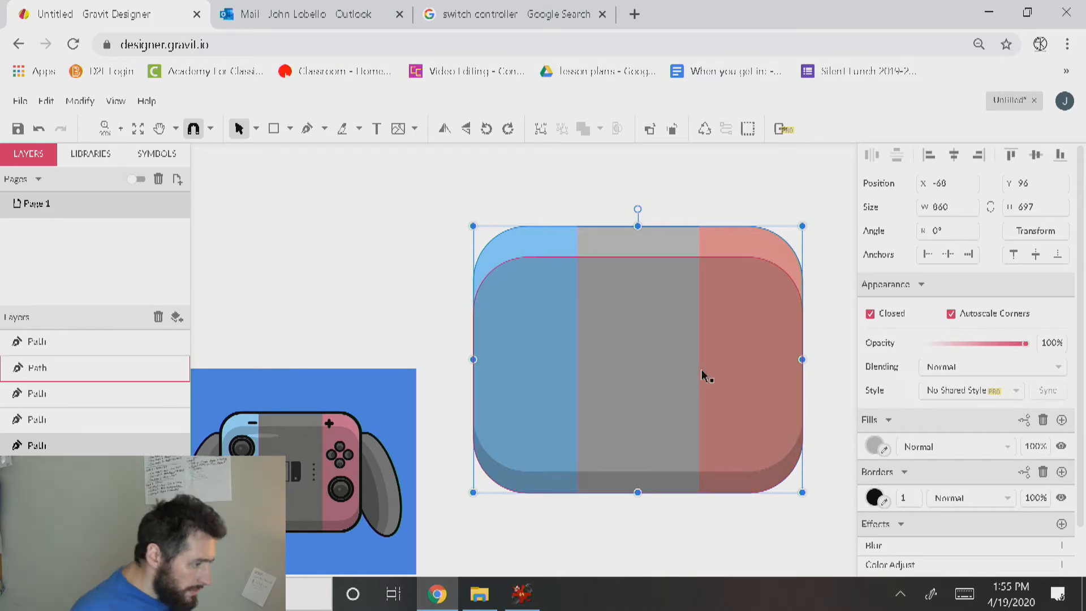
{"action": "left_click", "coordinate": [680, 190]}
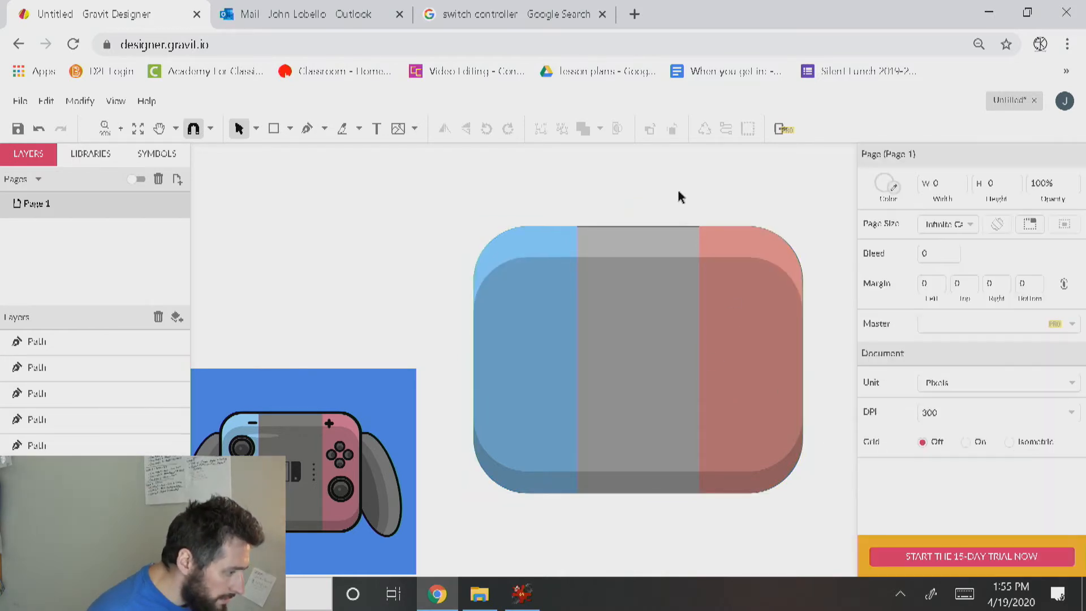
{"action": "left_click", "coordinate": [669, 247]}
{"action": "left_click", "coordinate": [667, 208]}
{"action": "left_click", "coordinate": [665, 237]}
{"action": "left_click", "coordinate": [916, 498]}
{"action": "type", "text": "10"}
{"action": "key", "text": "Return"}
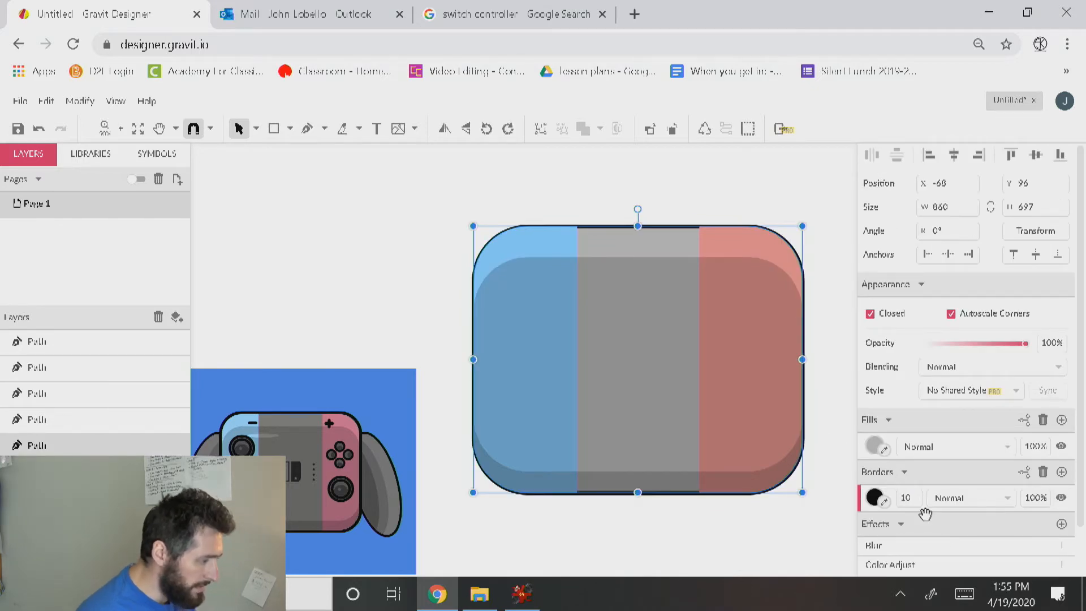
Set the grey base shape's border position to outside
{"action": "left_click", "coordinate": [1025, 473]}
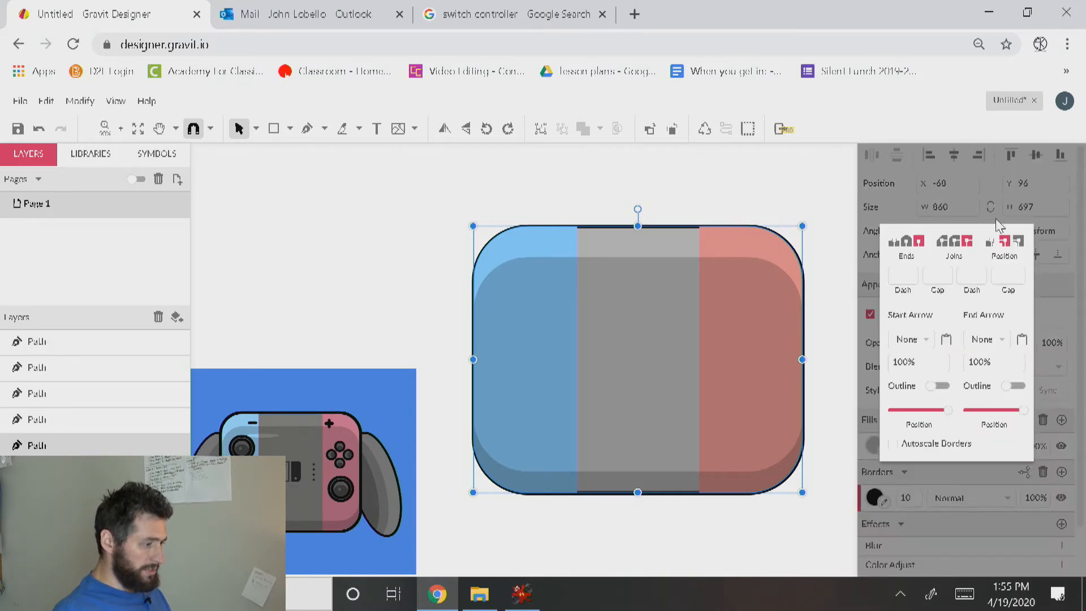
{"action": "left_click", "coordinate": [1021, 242]}
{"action": "left_click", "coordinate": [745, 165]}
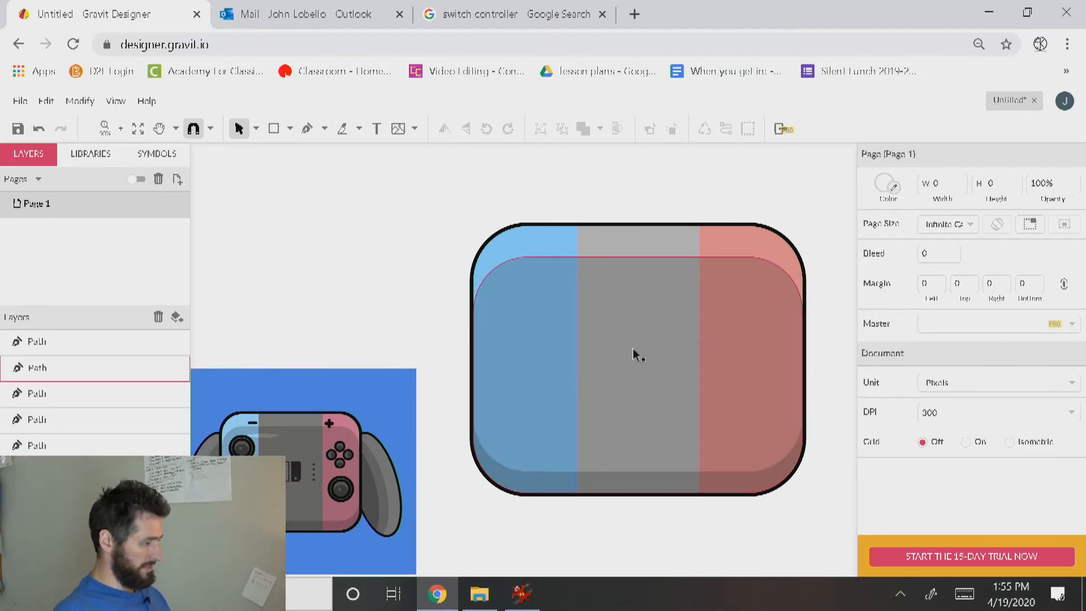
Change the grey base shape's fill to a darker grey from the colour swatches
{"action": "left_click", "coordinate": [604, 242]}
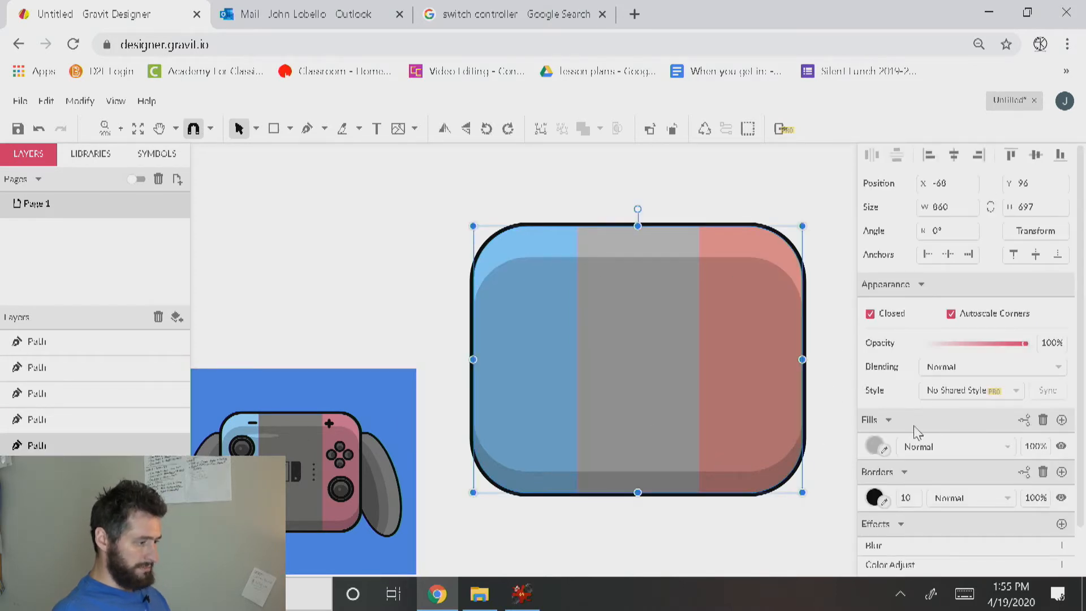
{"action": "left_click", "coordinate": [876, 446]}
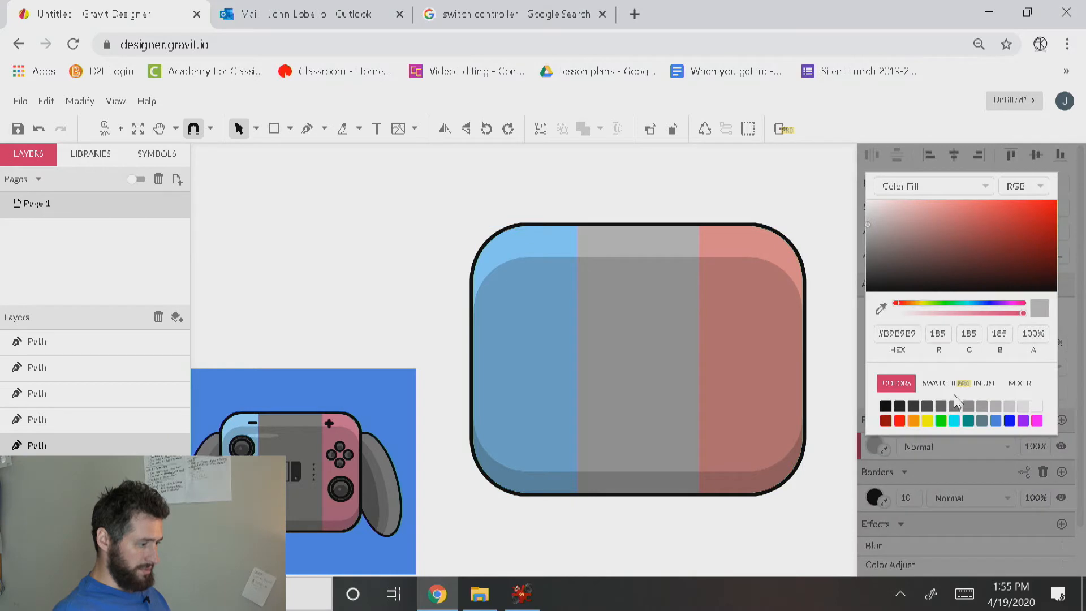
{"action": "left_click", "coordinate": [968, 406]}
{"action": "left_click", "coordinate": [718, 169]}
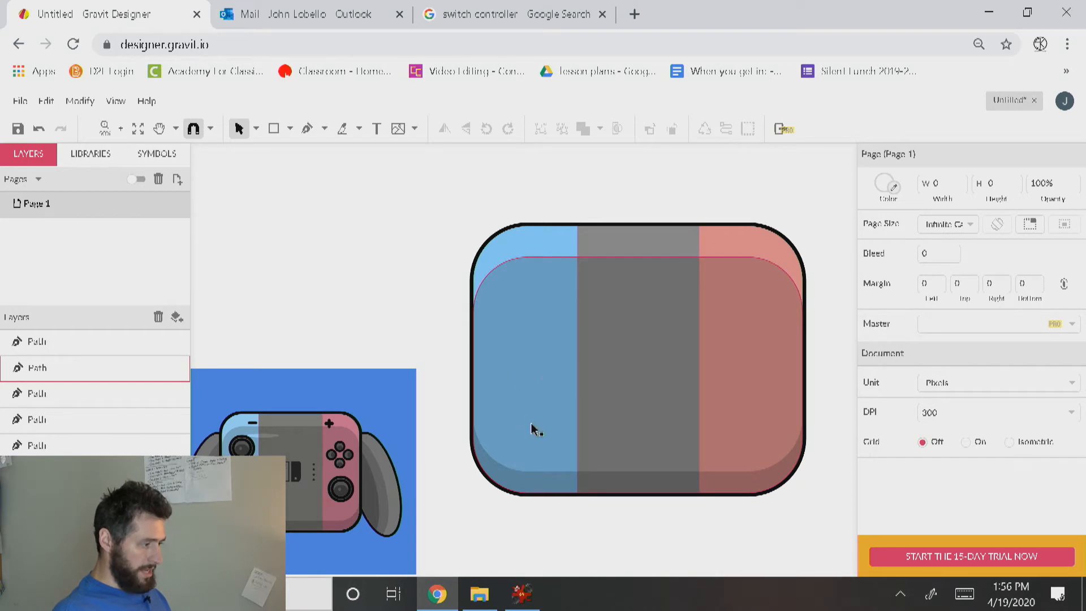
Narrow the blue side panel slightly and the red side panel to a width of 240 px from their inner edges
{"action": "left_click", "coordinate": [521, 390]}
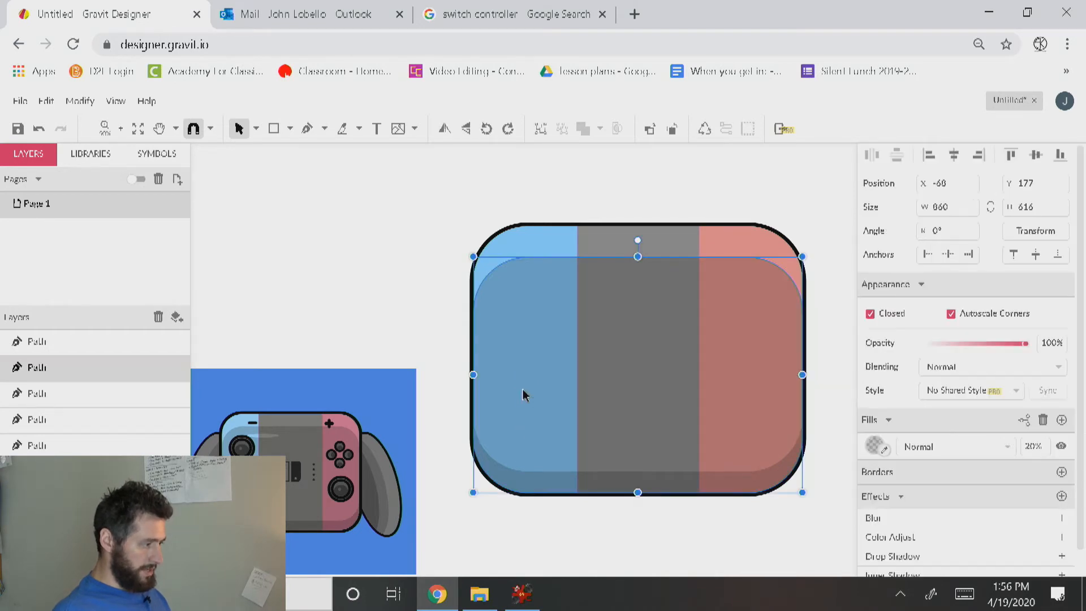
{"action": "left_click", "coordinate": [541, 244]}
{"action": "left_click_drag", "start_coordinate": [575, 360], "coordinate": [569, 359]}
{"action": "left_click", "coordinate": [700, 360]}
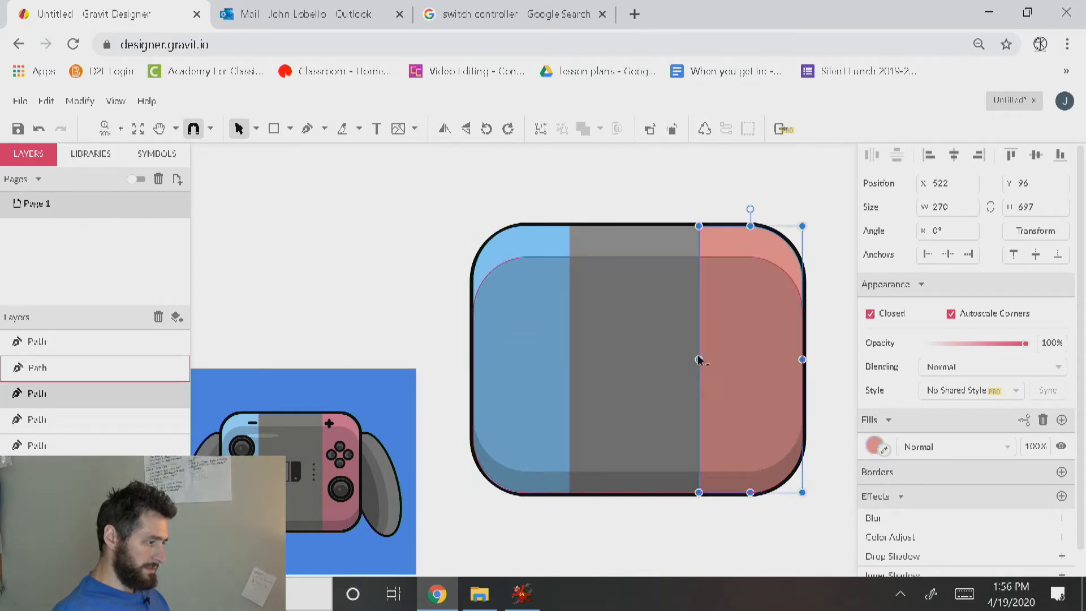
{"action": "left_click_drag", "start_coordinate": [699, 359], "coordinate": [711, 359]}
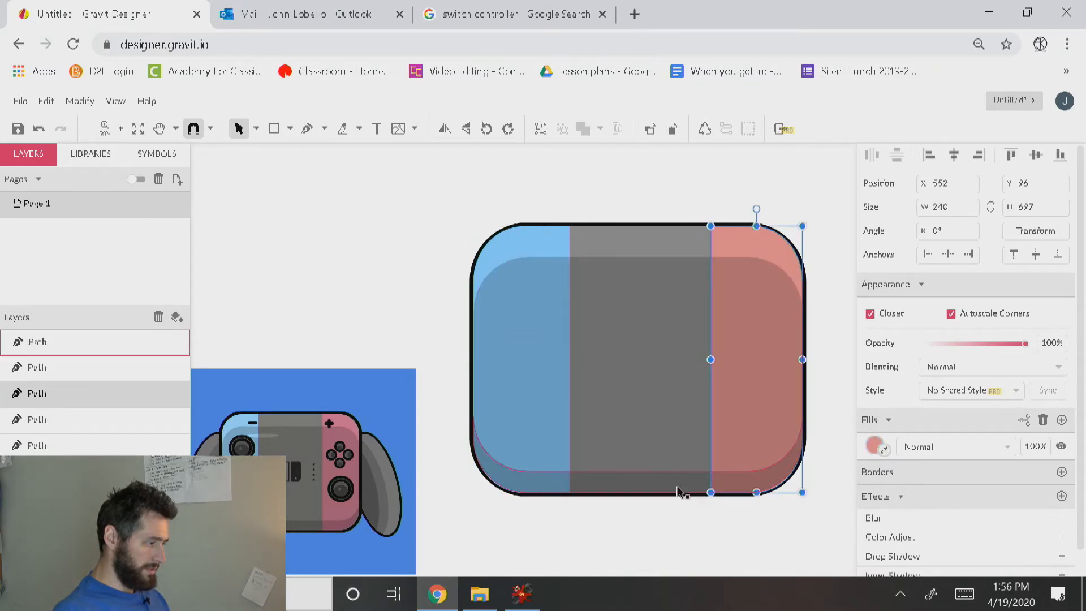
{"action": "left_click", "coordinate": [651, 512]}
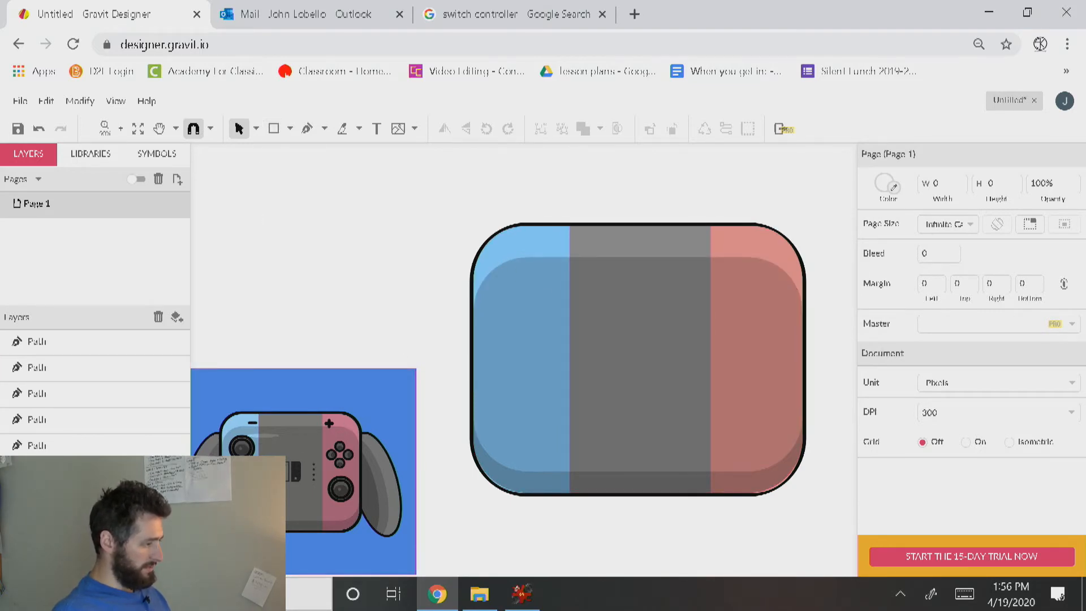
Draw a circle about 142 px in diameter in the empty area above the reference picture and fill it with grey #747474
{"action": "left_click", "coordinate": [289, 128]}
{"action": "left_click", "coordinate": [313, 189]}
{"action": "left_click_drag", "start_coordinate": [266, 183], "coordinate": [320, 237]}
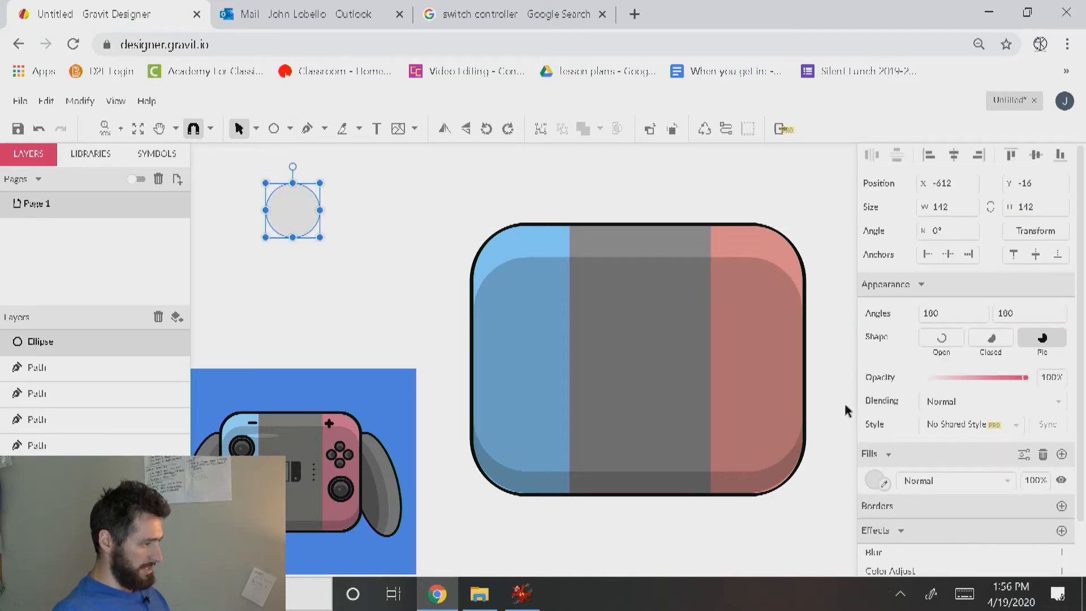
{"action": "left_click", "coordinate": [875, 480]}
{"action": "left_click", "coordinate": [953, 440]}
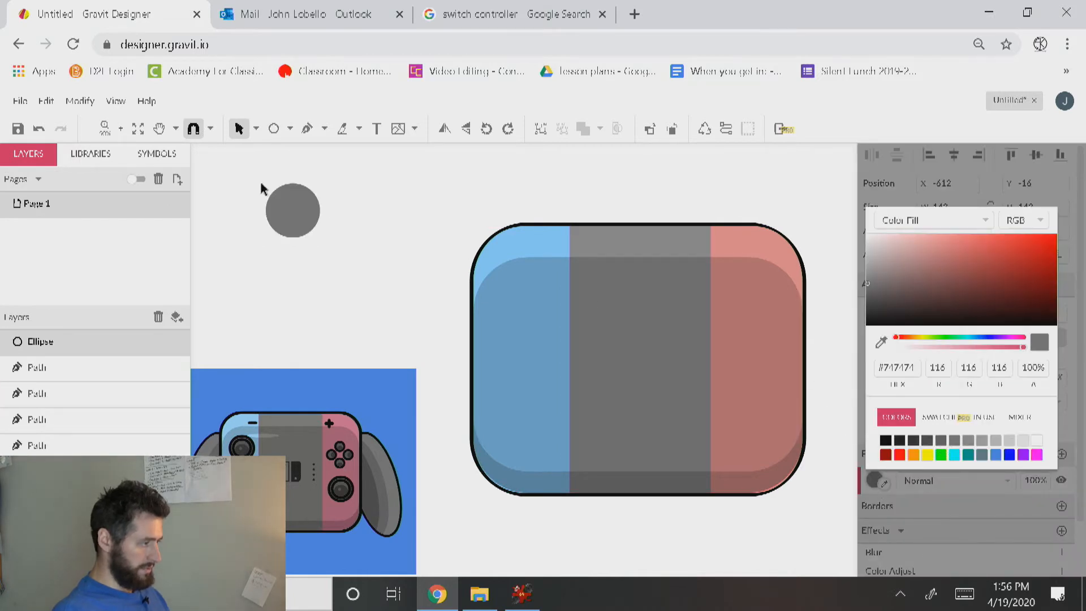
{"action": "left_click", "coordinate": [328, 226]}
Place a copy of the circle about 42 px to its right and fill the copy with dark grey #464646
{"action": "left_click", "coordinate": [301, 208]}
{"action": "left_click_drag", "start_coordinate": [315, 214], "coordinate": [321, 215]}
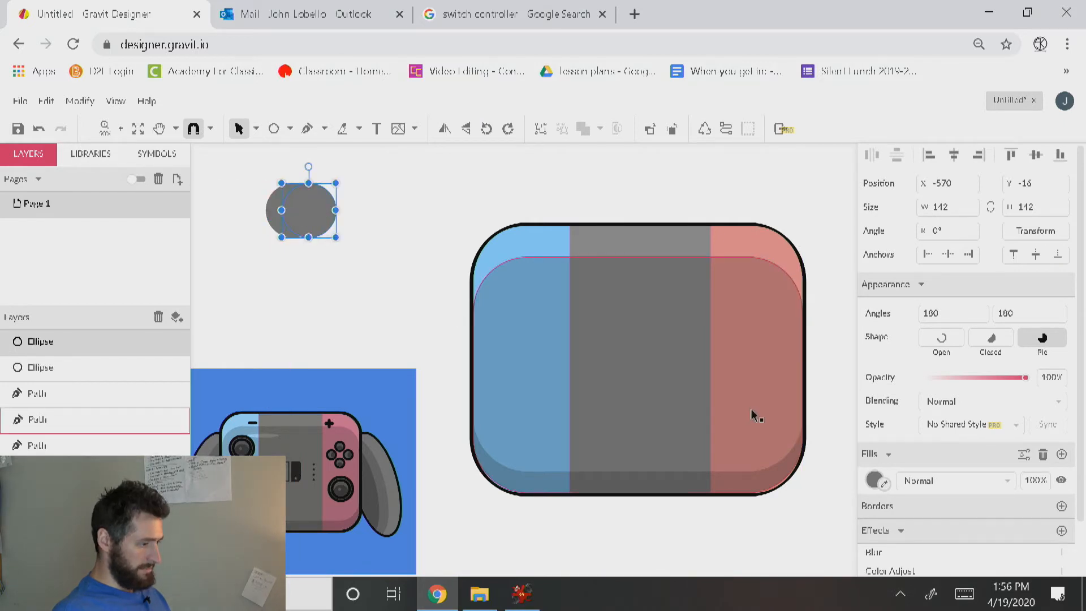
{"action": "left_click", "coordinate": [874, 482]}
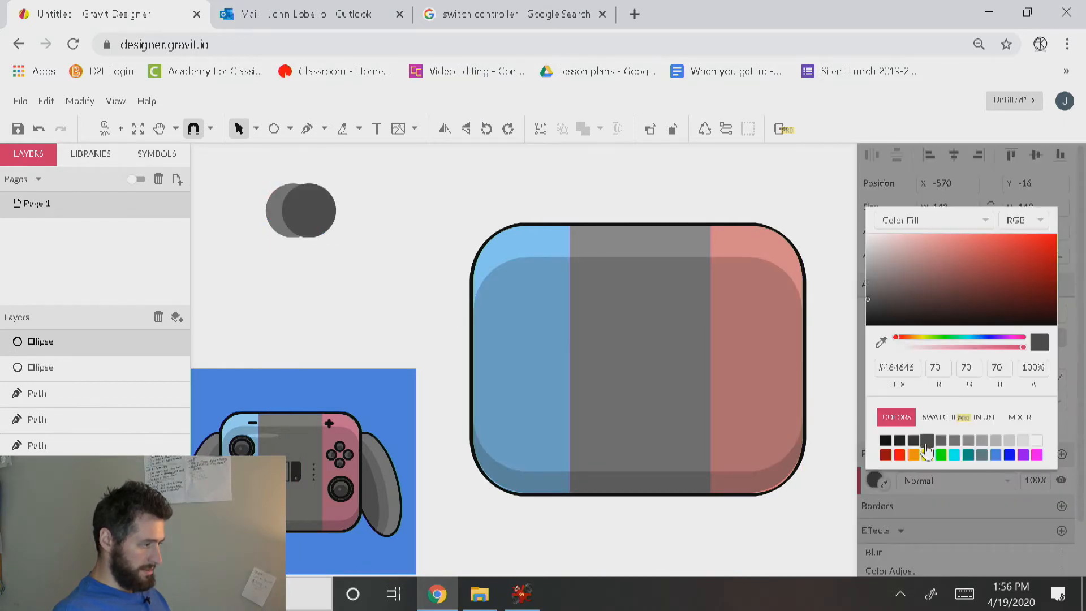
{"action": "left_click", "coordinate": [912, 441]}
{"action": "left_click", "coordinate": [294, 269]}
Duplicate the lighter circle in place and intersect the duplicate with the dark circle to form the button's shading
{"action": "left_click", "coordinate": [280, 226]}
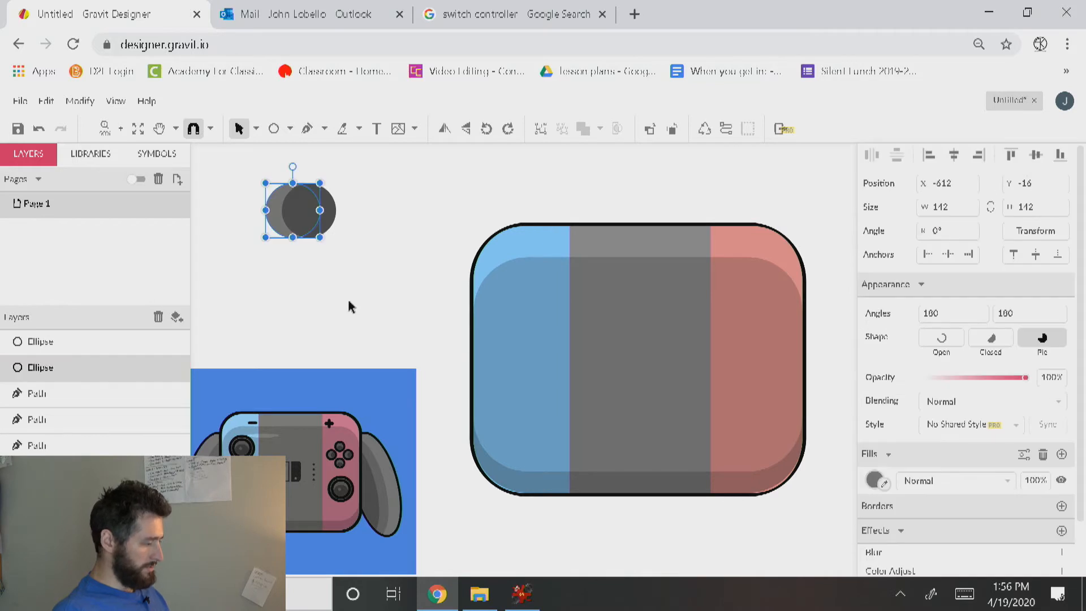
{"action": "key", "text": "ctrl+d"}
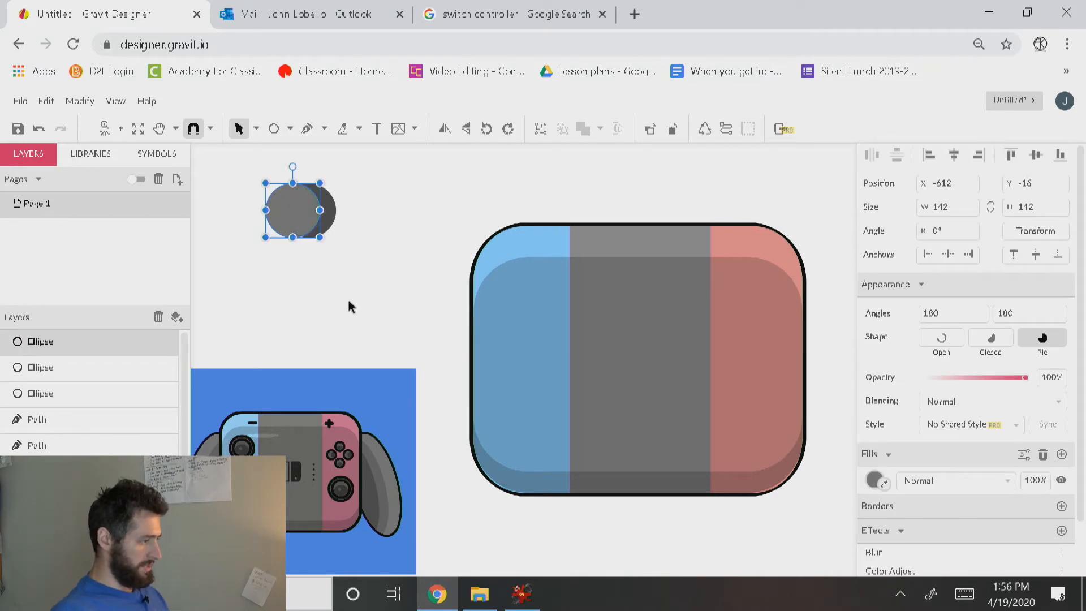
{"action": "left_click", "coordinate": [332, 222], "text": "shift"}
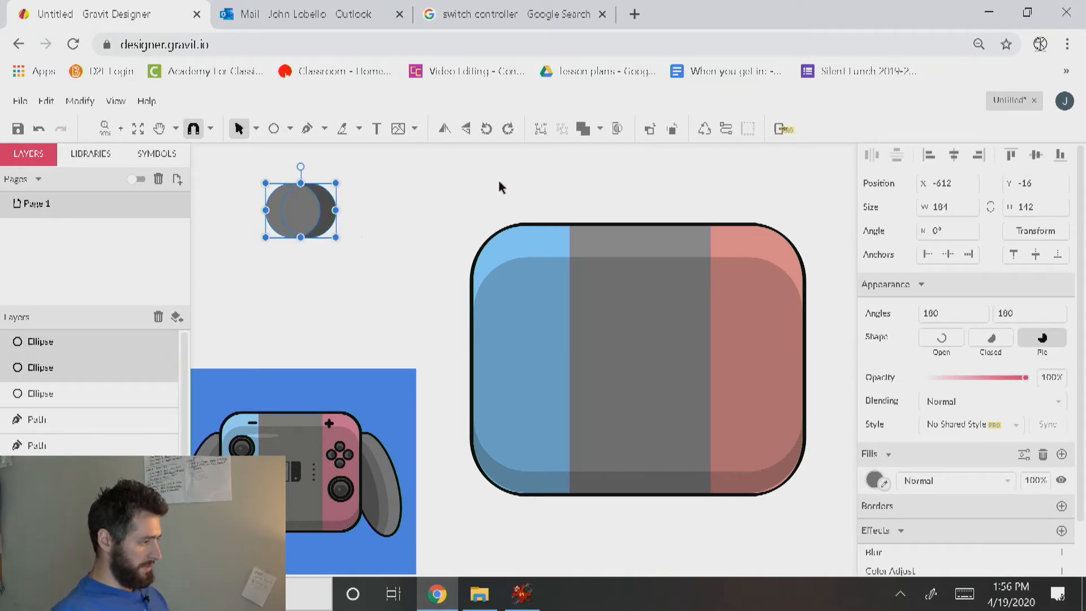
{"action": "left_click", "coordinate": [599, 131]}
{"action": "left_click", "coordinate": [633, 190]}
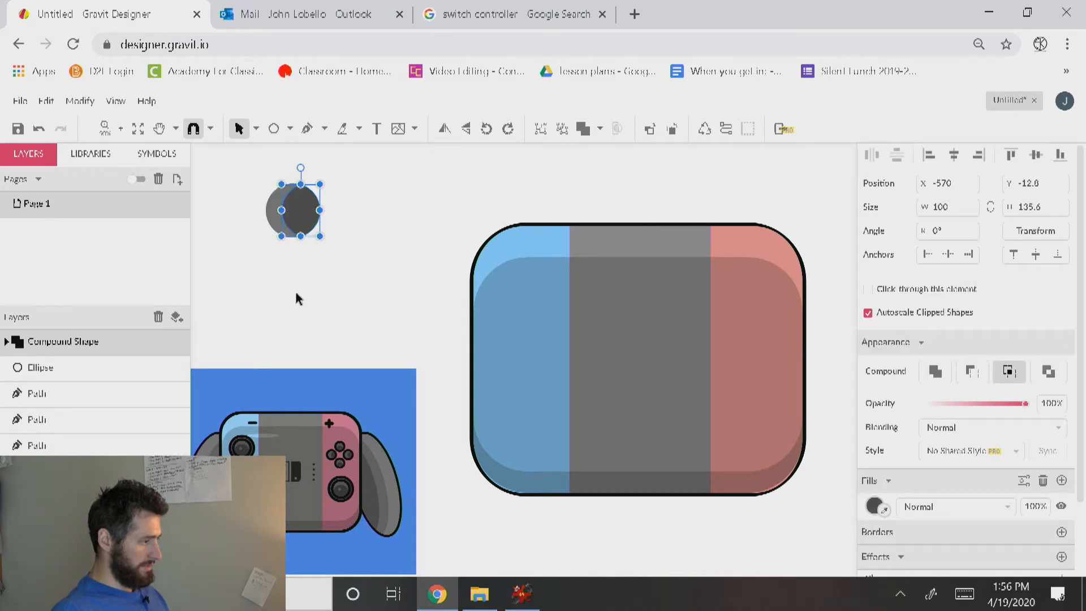
{"action": "left_click", "coordinate": [284, 294]}
Add a black border 6 px wide to the lighter base circle of the button
{"action": "left_click_drag", "start_coordinate": [347, 244], "coordinate": [277, 232]}
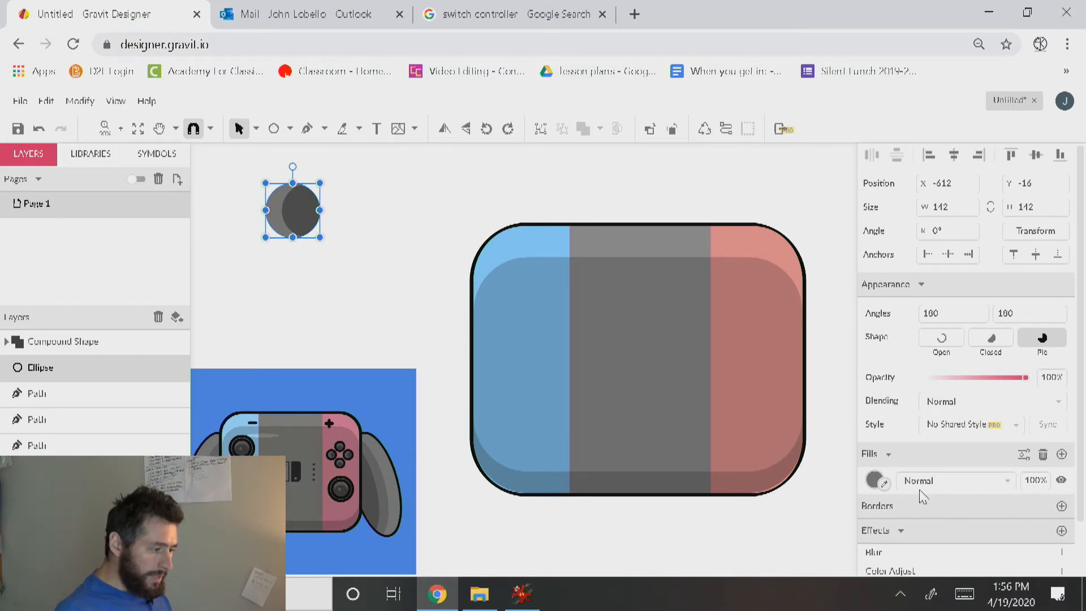
{"action": "scroll", "coordinate": [921, 496], "scroll_direction": "down", "scroll_amount": 1}
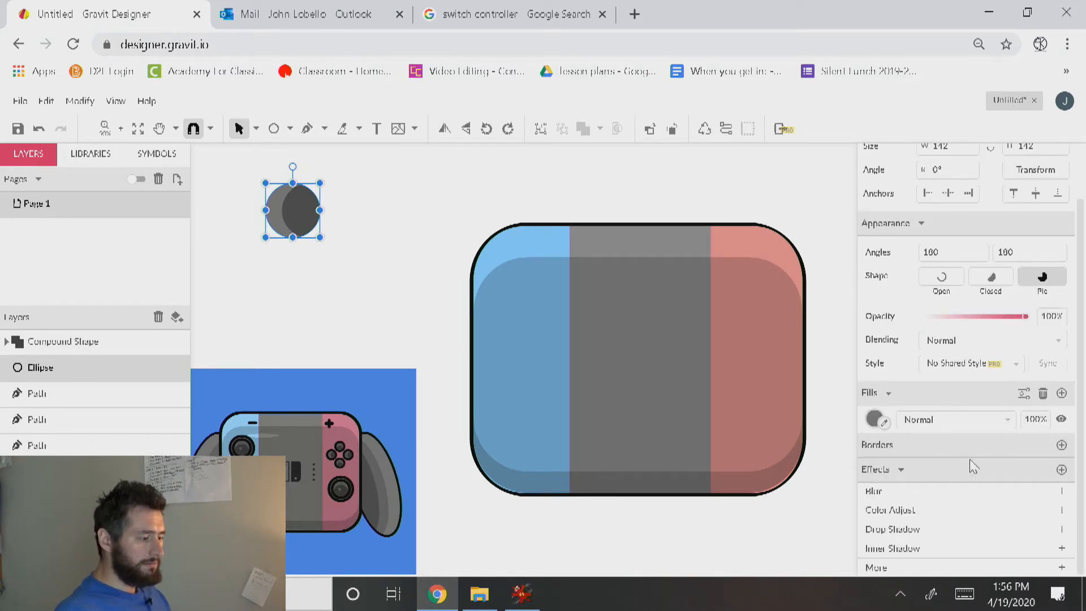
{"action": "left_click", "coordinate": [1061, 445]}
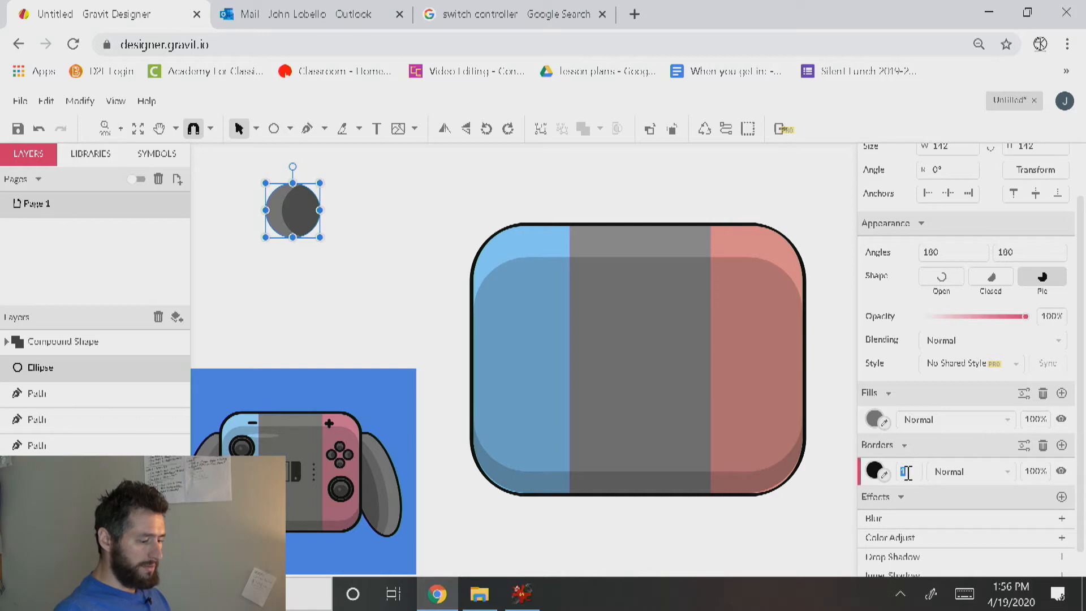
{"action": "type", "text": "4"}
{"action": "key", "text": "Up"}
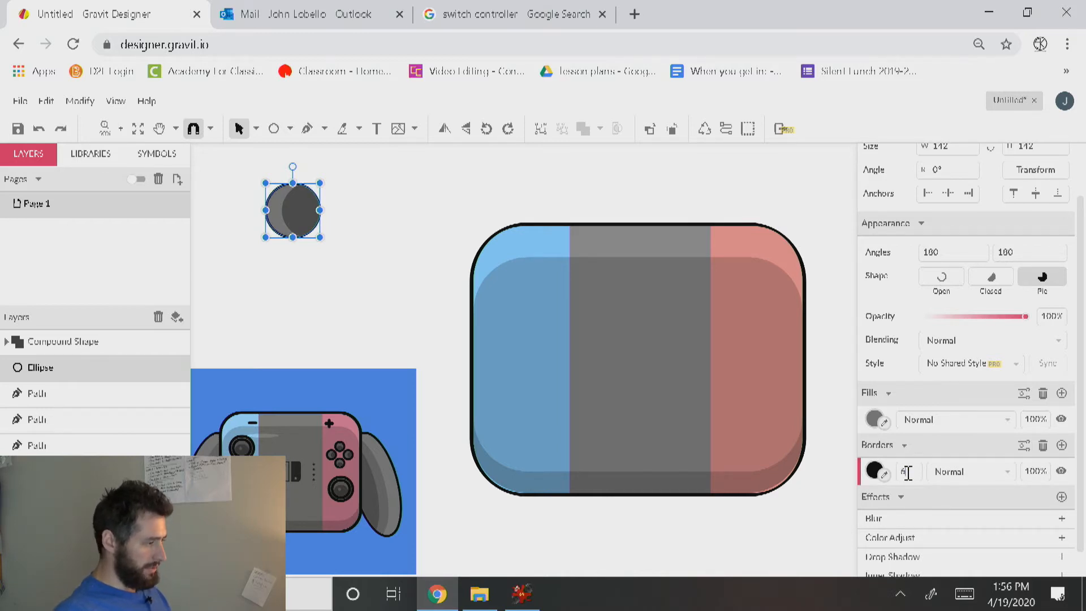
Group the bordered circle and its dark shading shape into one button
{"action": "left_click", "coordinate": [341, 261]}
{"action": "left_click_drag", "start_coordinate": [336, 277], "coordinate": [275, 196]}
{"action": "left_click", "coordinate": [79, 100]}
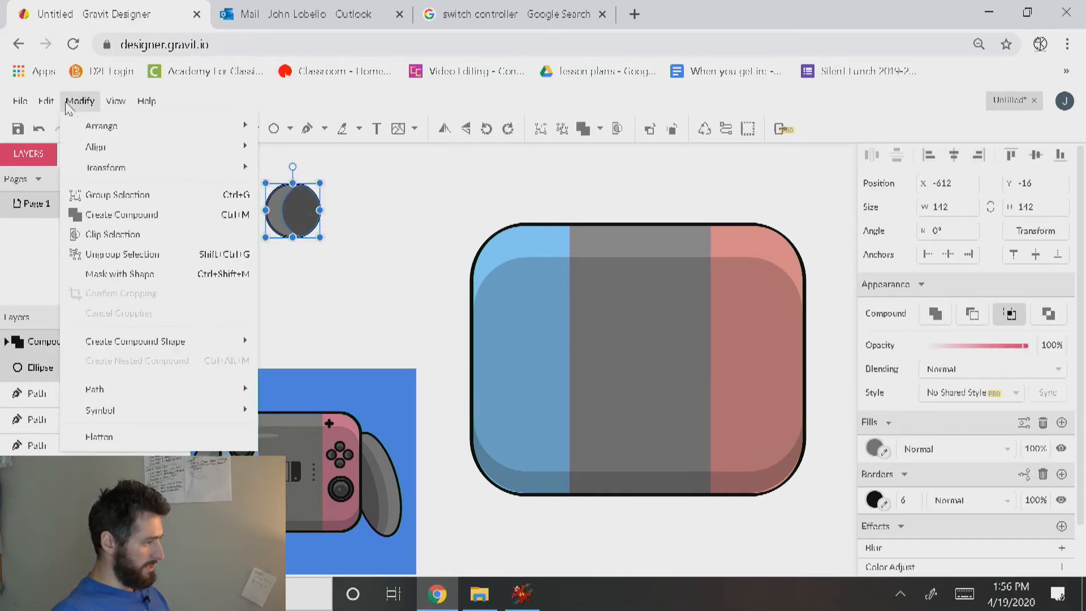
{"action": "left_click", "coordinate": [117, 195]}
{"action": "left_click", "coordinate": [346, 243]}
Place a copy of the button about 232 px to its right and group the two buttons as a pair
{"action": "left_click_drag", "start_coordinate": [315, 223], "coordinate": [400, 223]}
{"action": "left_click", "coordinate": [386, 273]}
{"action": "left_click_drag", "start_coordinate": [396, 270], "coordinate": [234, 161]}
{"action": "left_click", "coordinate": [79, 100]}
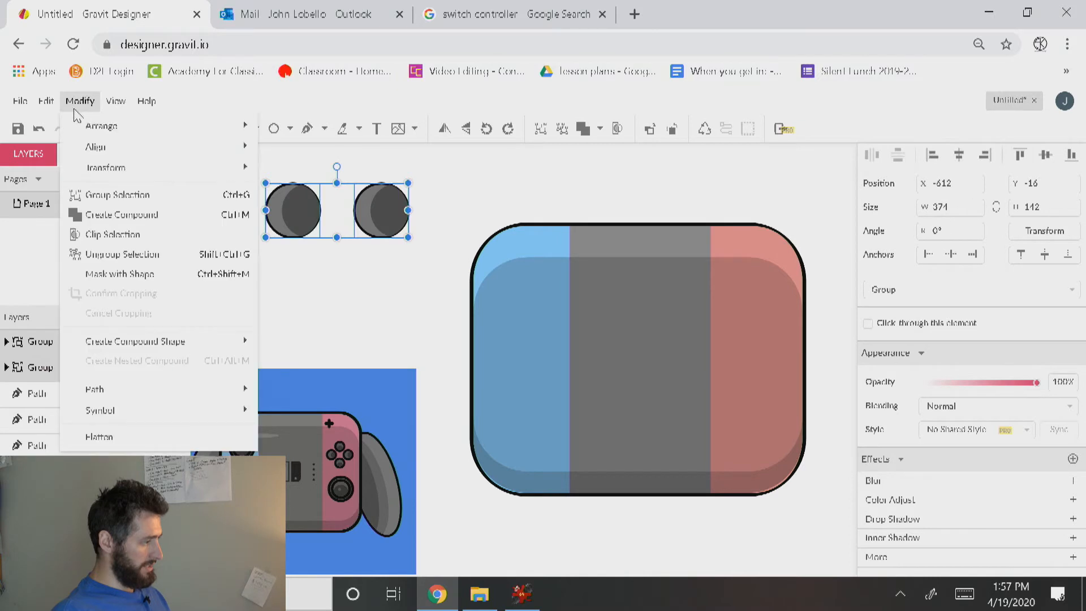
{"action": "left_click", "coordinate": [137, 197]}
Duplicate the button pair, rotate the copy a quarter turn, and align both pairs on their vertical middles to form a diamond
{"action": "left_click_drag", "start_coordinate": [384, 229], "coordinate": [400, 260]}
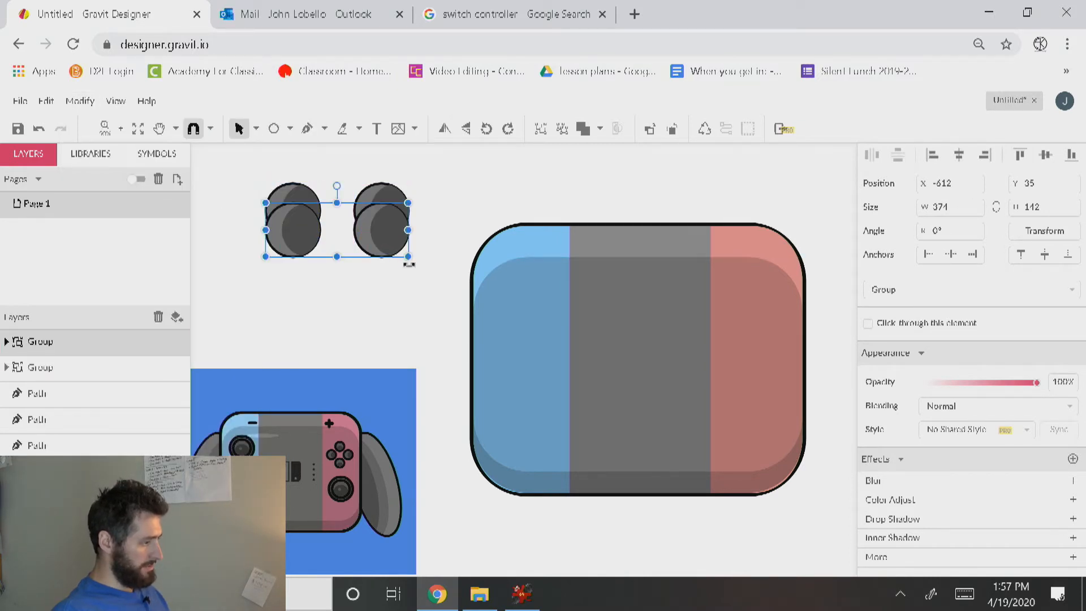
{"action": "left_click_drag", "start_coordinate": [414, 264], "coordinate": [315, 297]}
{"action": "left_click_drag", "start_coordinate": [408, 298], "coordinate": [274, 168]}
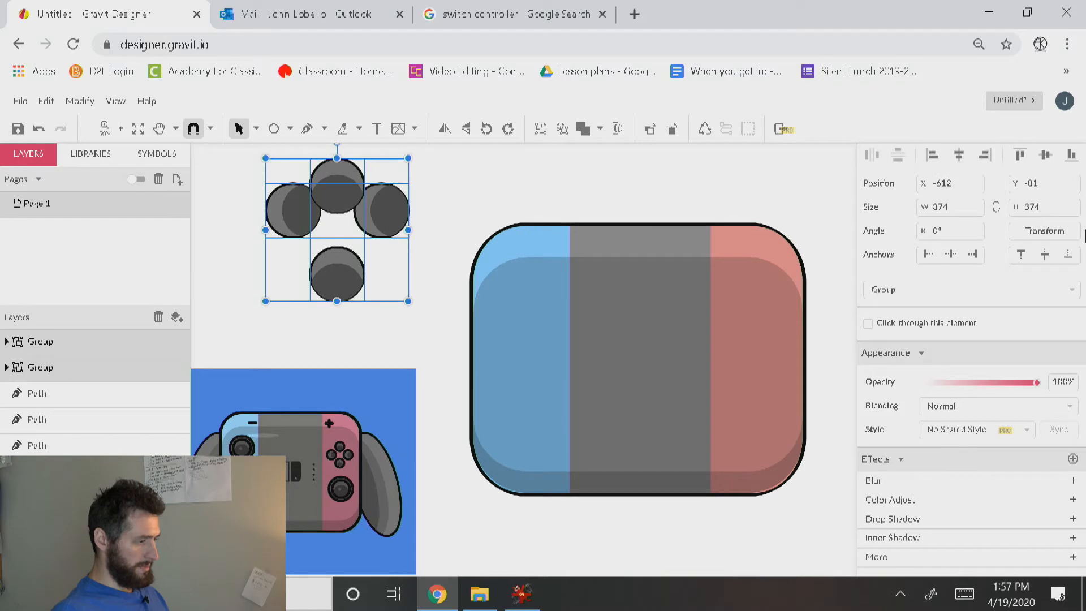
{"action": "left_click", "coordinate": [1045, 154]}
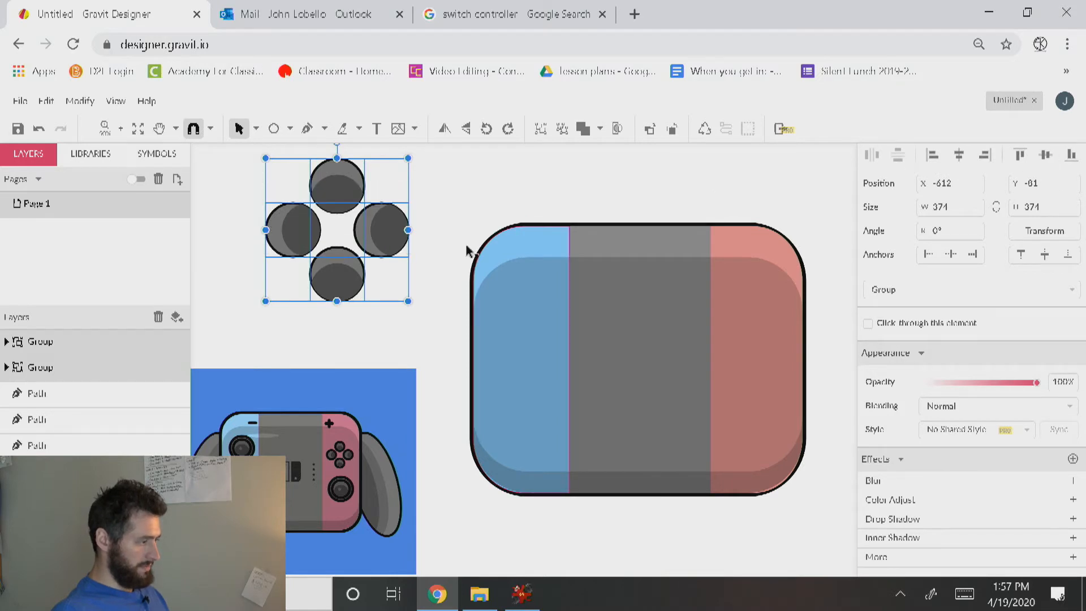
Group the four buttons together and scale the group down to about half its size
{"action": "left_click", "coordinate": [79, 101]}
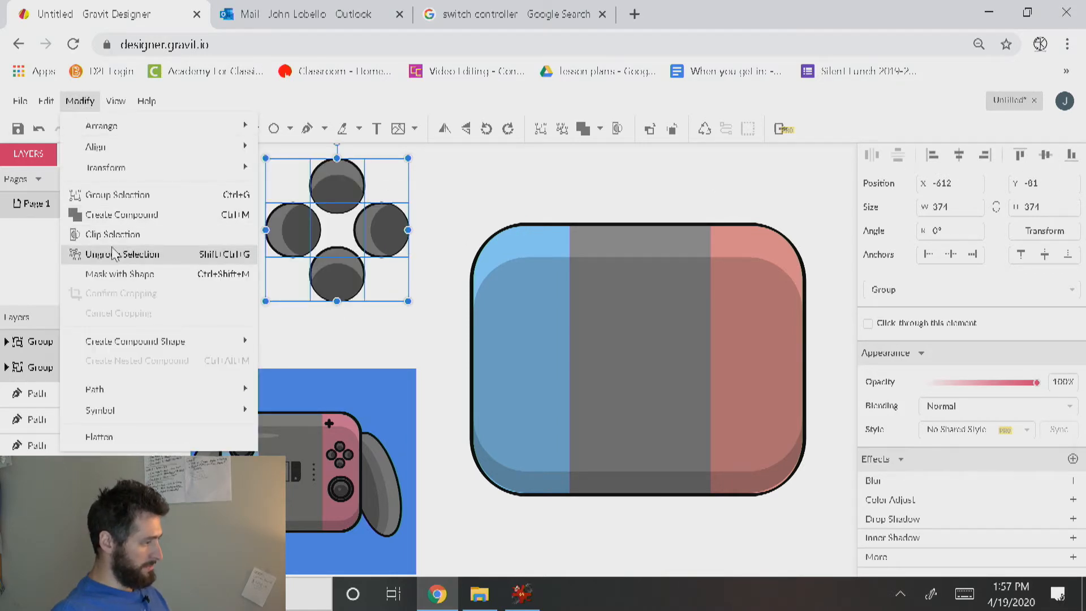
{"action": "left_click", "coordinate": [117, 194]}
{"action": "left_click", "coordinate": [207, 288]}
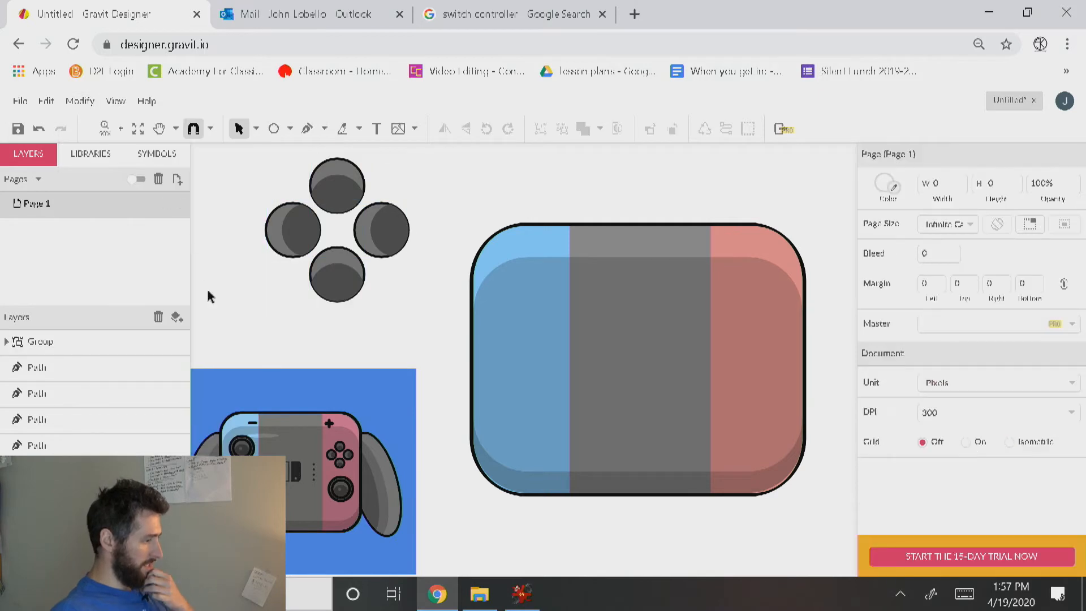
{"action": "left_click", "coordinate": [390, 225]}
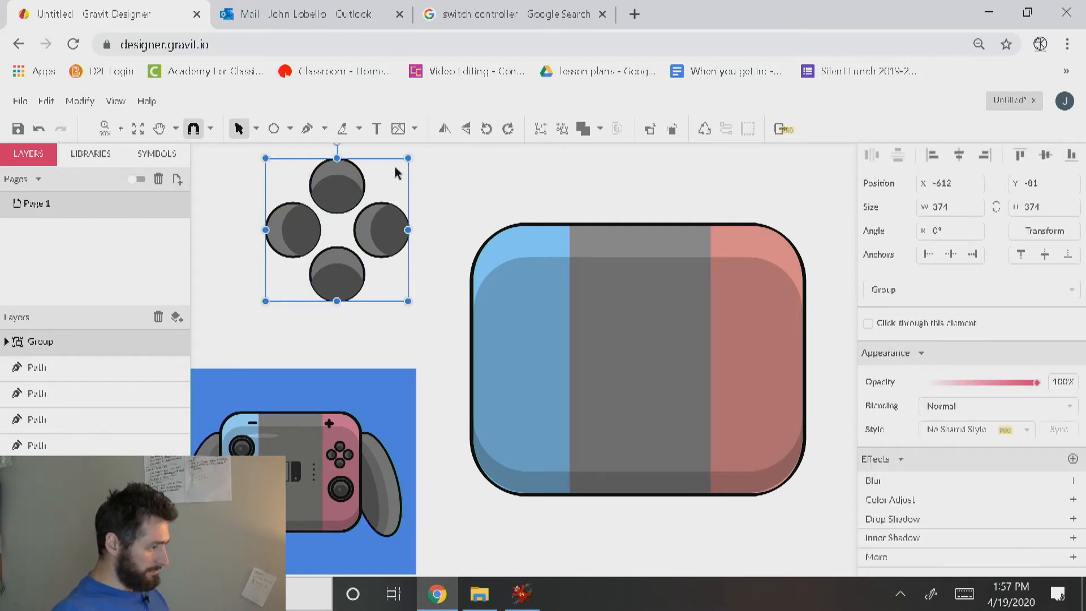
{"action": "left_click_drag", "start_coordinate": [412, 161], "coordinate": [336, 231]}
{"action": "left_click", "coordinate": [362, 326]}
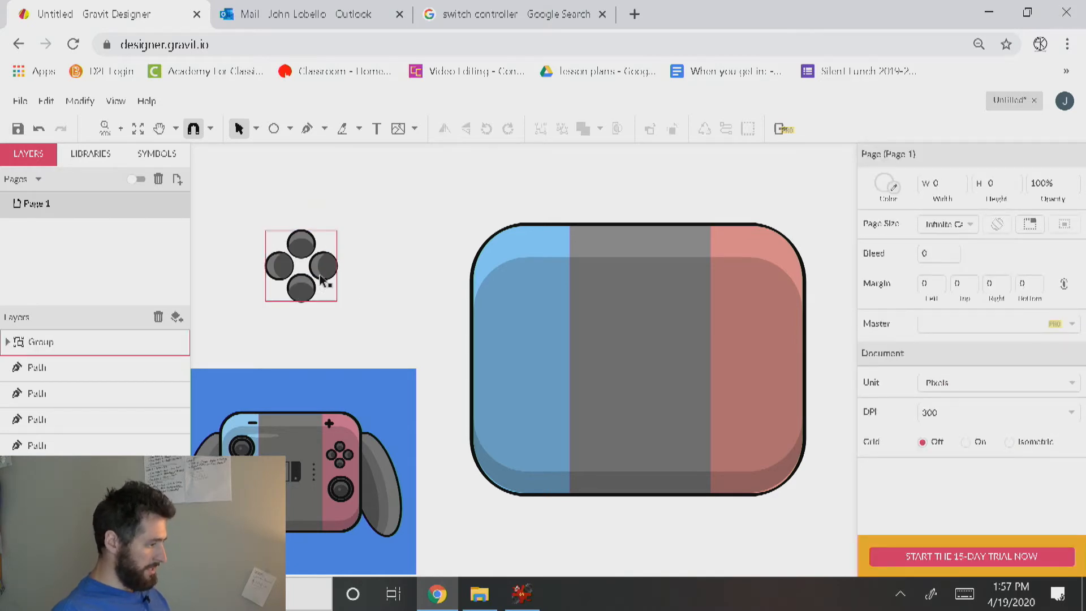
Scale the four-button group down to about 146 px and place it on the lower part of the blue section
{"action": "left_click", "coordinate": [325, 256]}
{"action": "left_click_drag", "start_coordinate": [339, 229], "coordinate": [334, 238]}
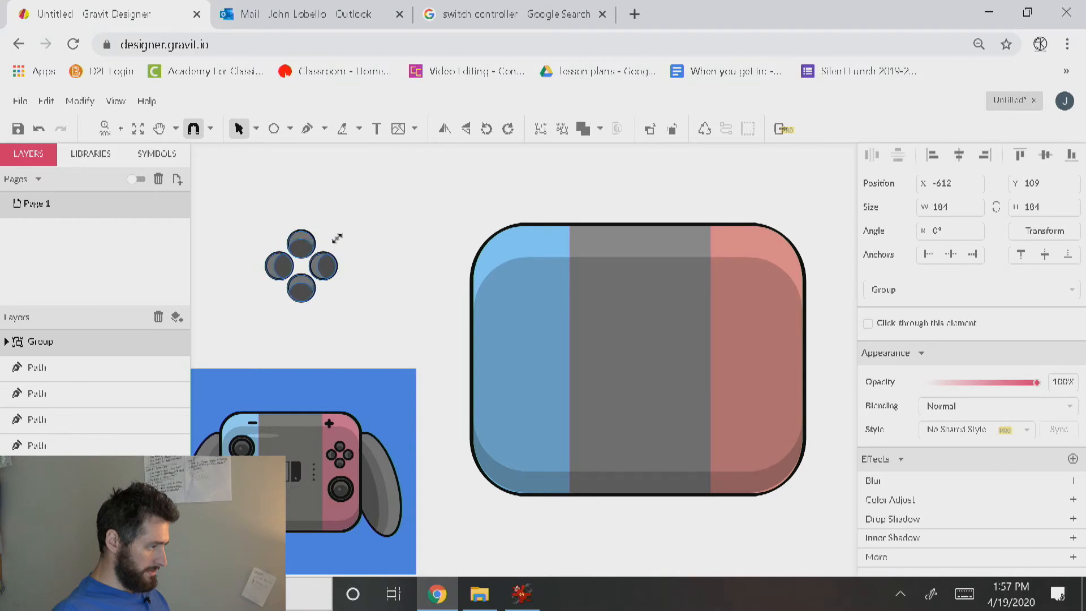
{"action": "left_click_drag", "start_coordinate": [327, 277], "coordinate": [542, 345]}
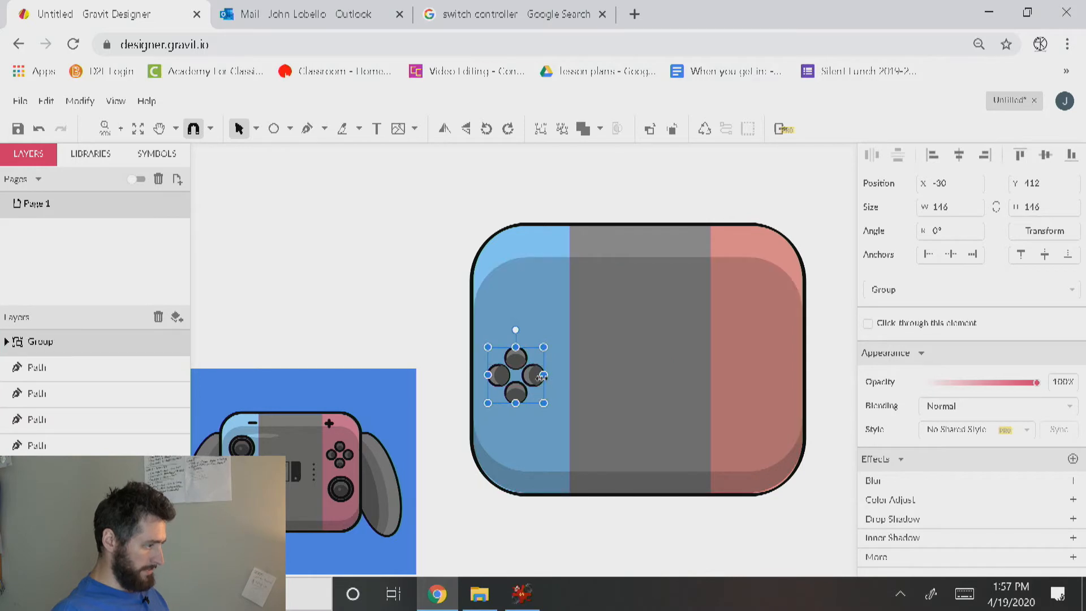
{"action": "left_click_drag", "start_coordinate": [527, 389], "coordinate": [533, 384]}
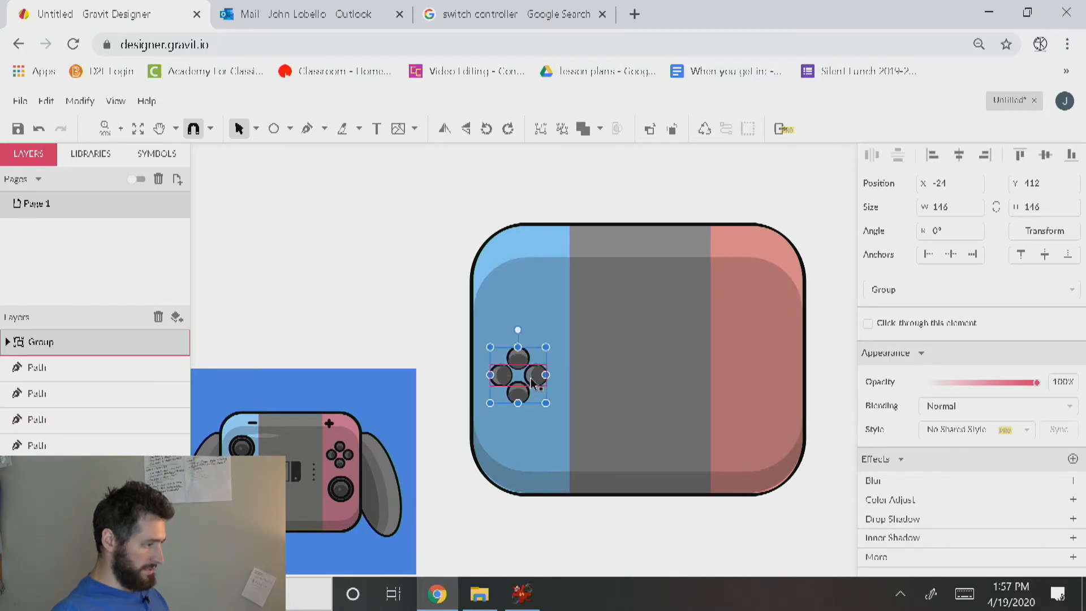
Check the reference controller photo and place a copy of the four-button group on the upper part of the red section
{"action": "left_click", "coordinate": [476, 15]}
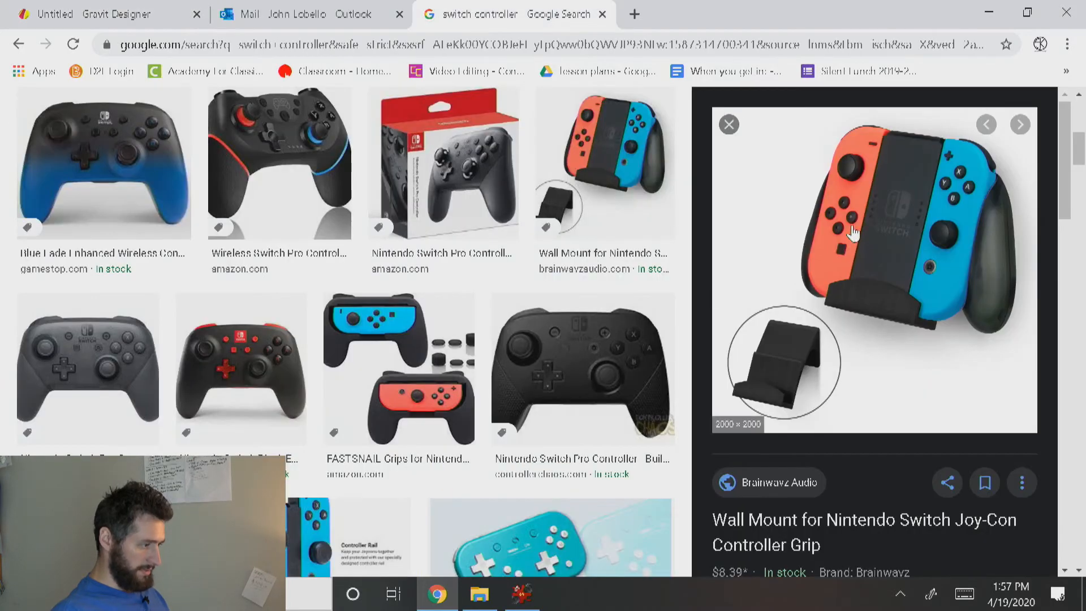
{"action": "left_click", "coordinate": [127, 9]}
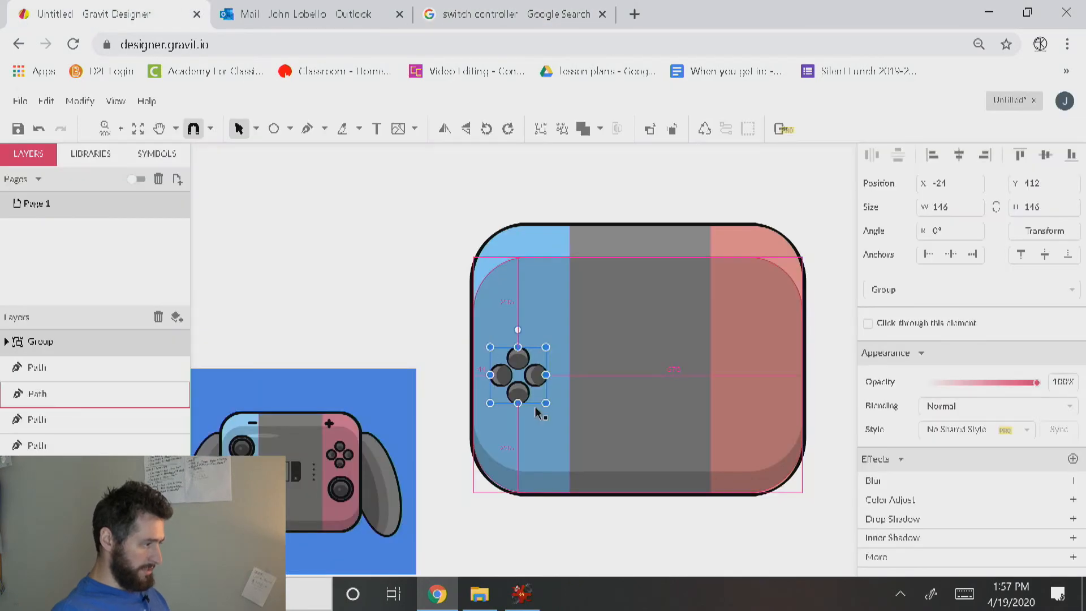
{"action": "left_click_drag", "start_coordinate": [526, 394], "coordinate": [759, 334]}
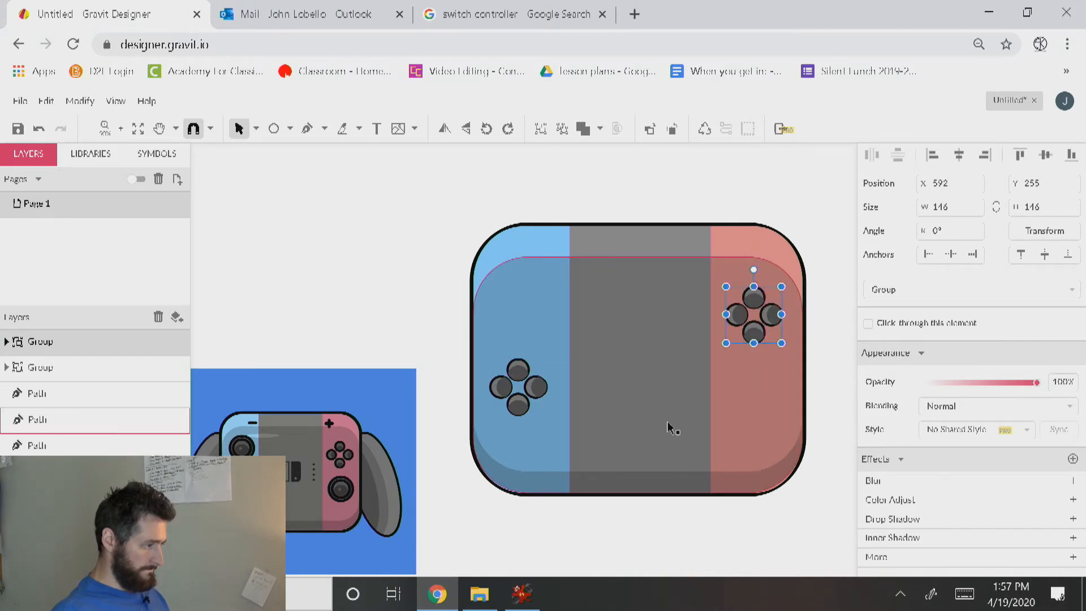
{"action": "left_click", "coordinate": [361, 276]}
Draw a thin ellipse about 183 by 19 px across the blue and grey sections and subtract it from the body's shading shape
{"action": "left_click", "coordinate": [651, 304]}
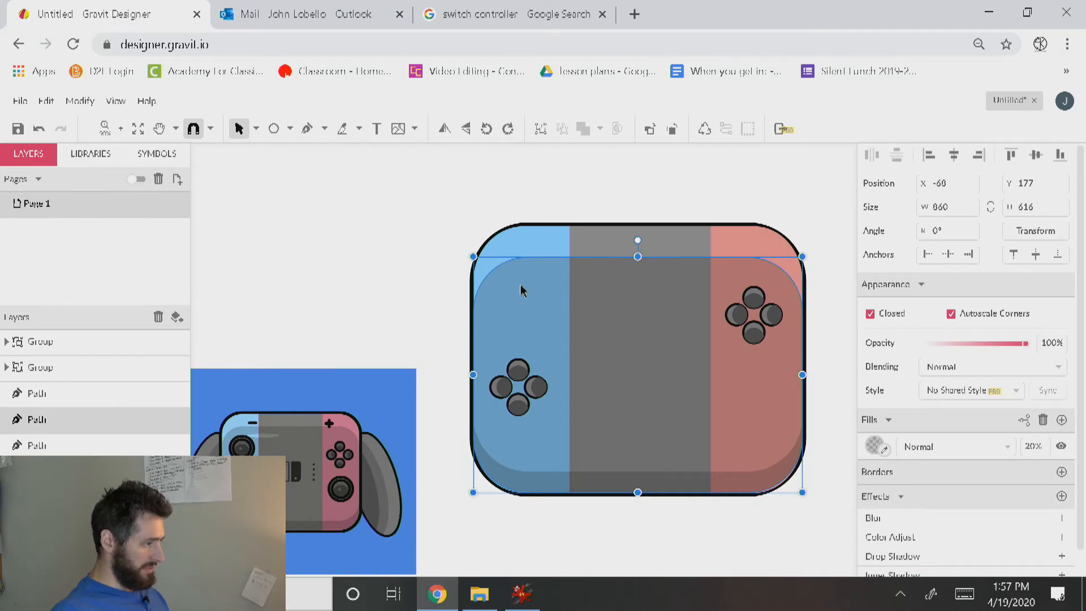
{"action": "left_click", "coordinate": [274, 128]}
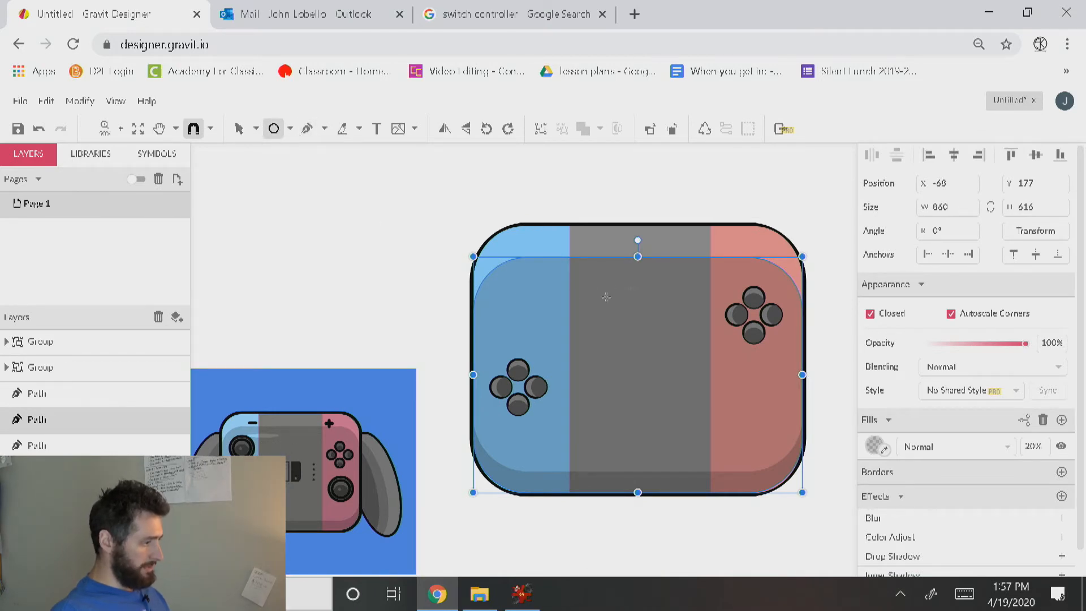
{"action": "left_click_drag", "start_coordinate": [521, 274], "coordinate": [591, 279]}
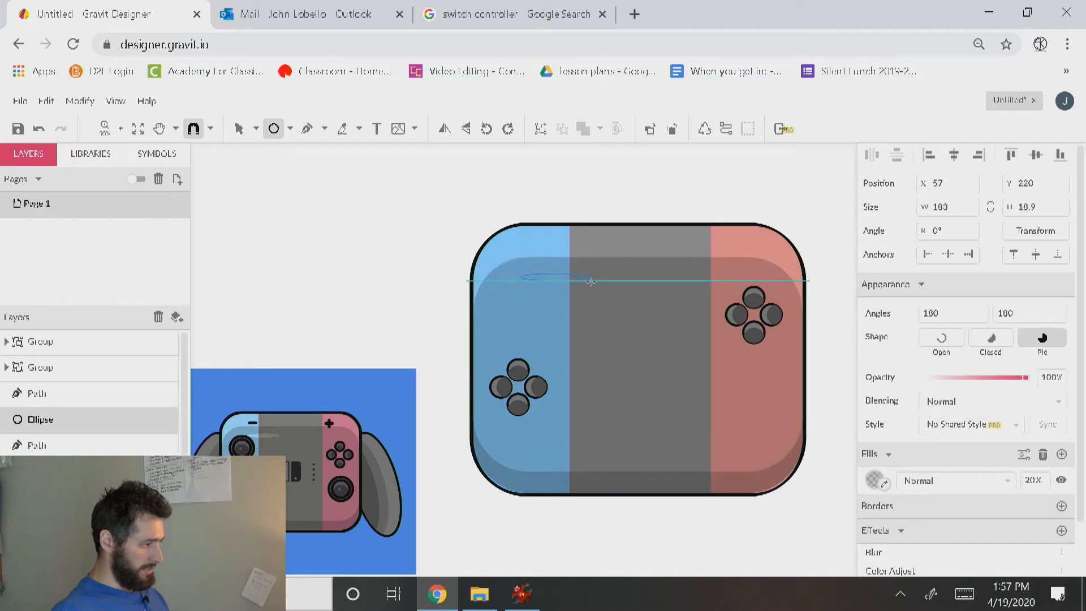
{"action": "left_click", "coordinate": [637, 336]}
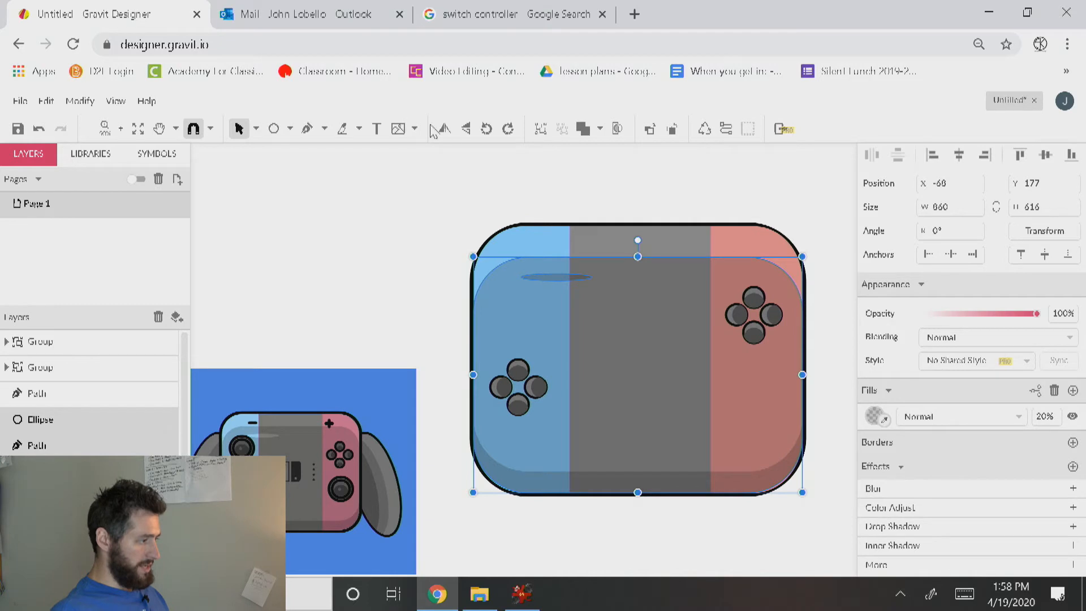
{"action": "left_click", "coordinate": [600, 129]}
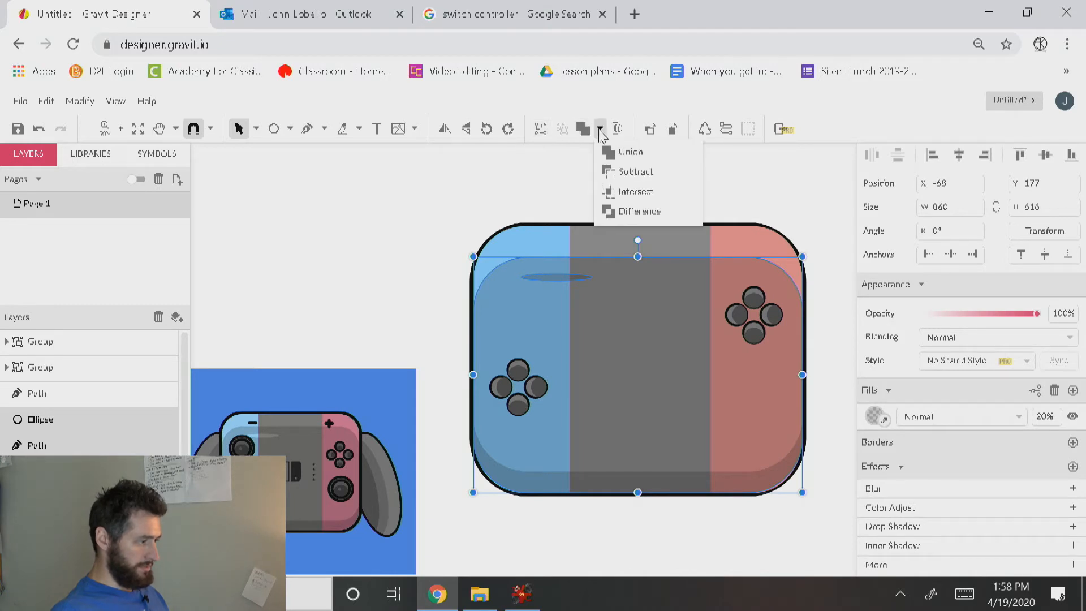
{"action": "left_click", "coordinate": [634, 171]}
{"action": "left_click", "coordinate": [429, 242]}
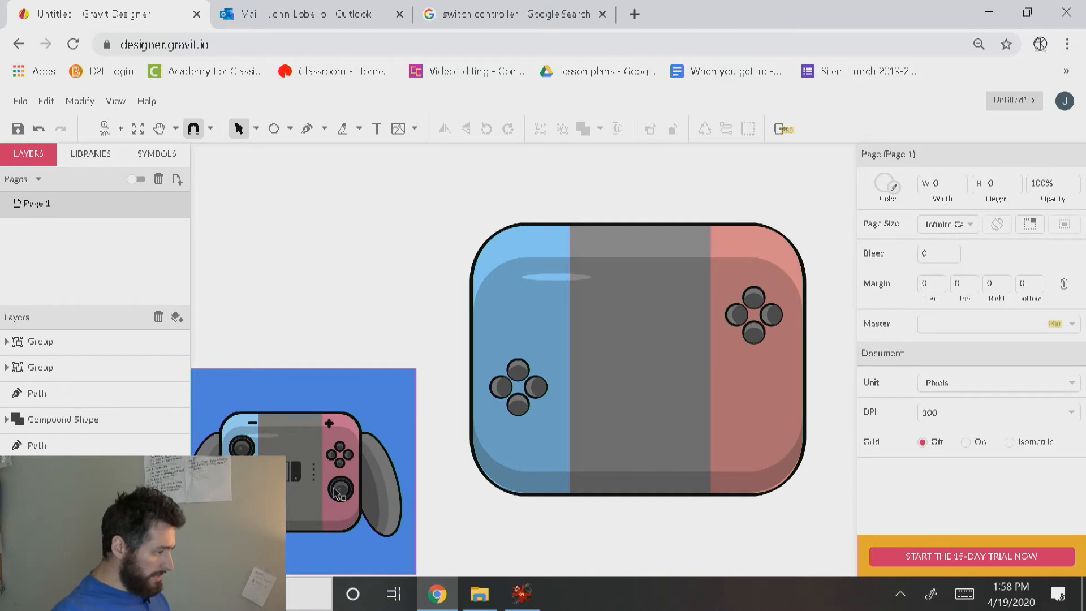
Draw a circle about 232 px wide above the reference image and fill it with medium grey
{"action": "left_click", "coordinate": [274, 129]}
{"action": "left_click_drag", "start_coordinate": [259, 180], "coordinate": [348, 268]}
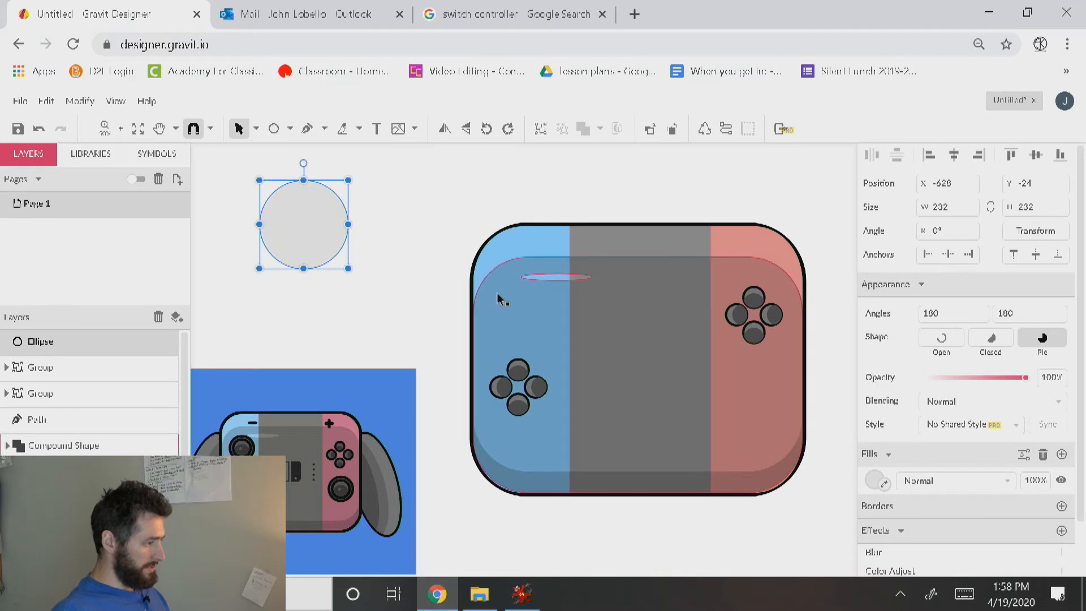
{"action": "left_click", "coordinate": [875, 480]}
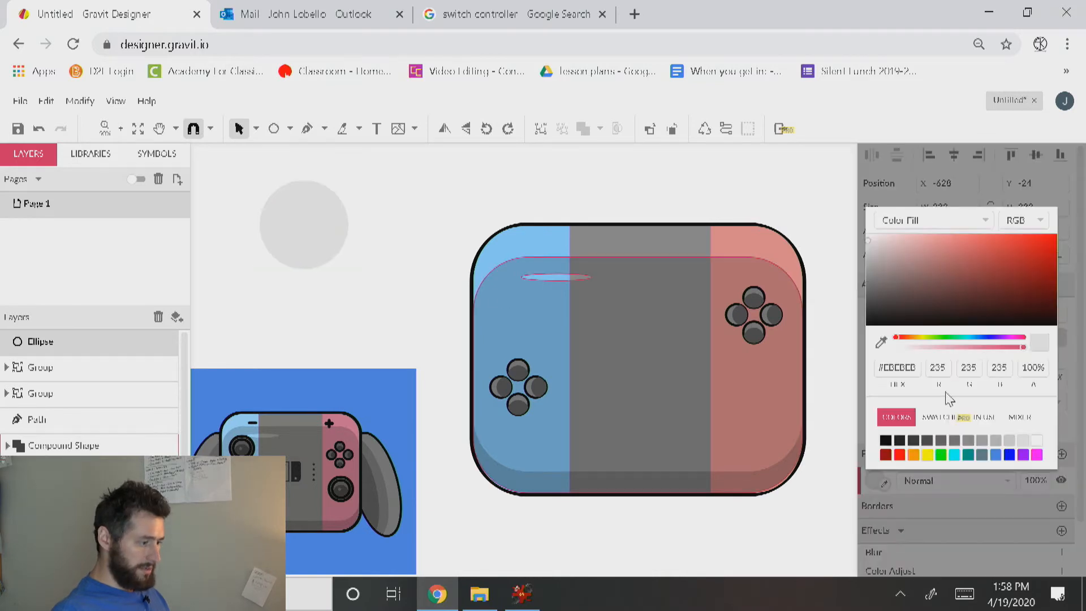
{"action": "left_click", "coordinate": [941, 445]}
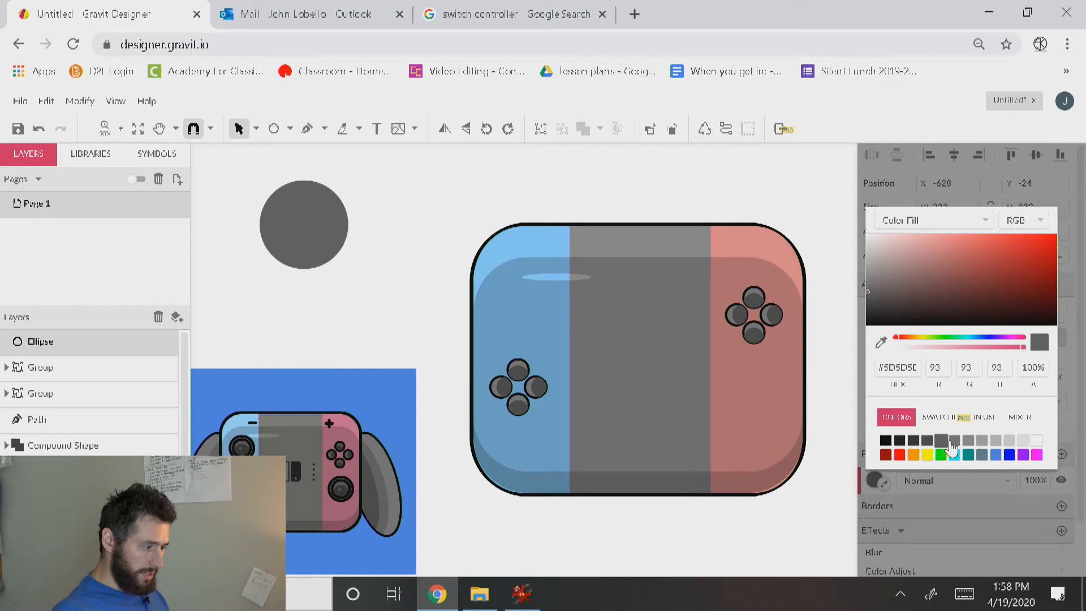
{"action": "left_click", "coordinate": [953, 442]}
{"action": "left_click", "coordinate": [385, 284]}
Place a copy of the grey circle about 60 px lower and fill it with darker grey #5D5D5D
{"action": "left_click", "coordinate": [315, 242]}
{"action": "left_click_drag", "start_coordinate": [315, 242], "coordinate": [337, 290]}
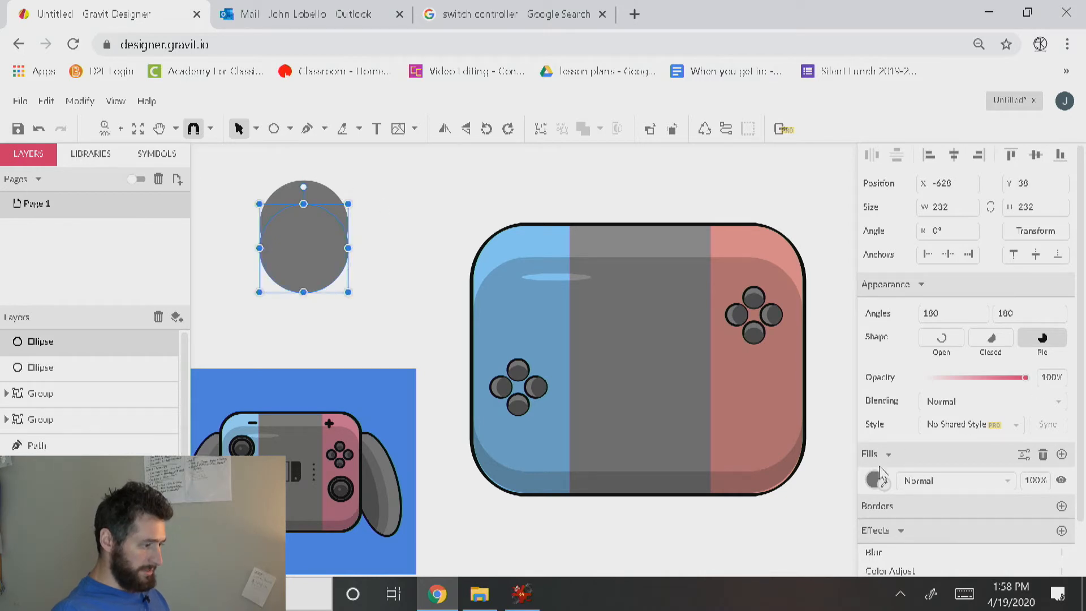
{"action": "left_click", "coordinate": [877, 481]}
{"action": "left_click", "coordinate": [933, 445]}
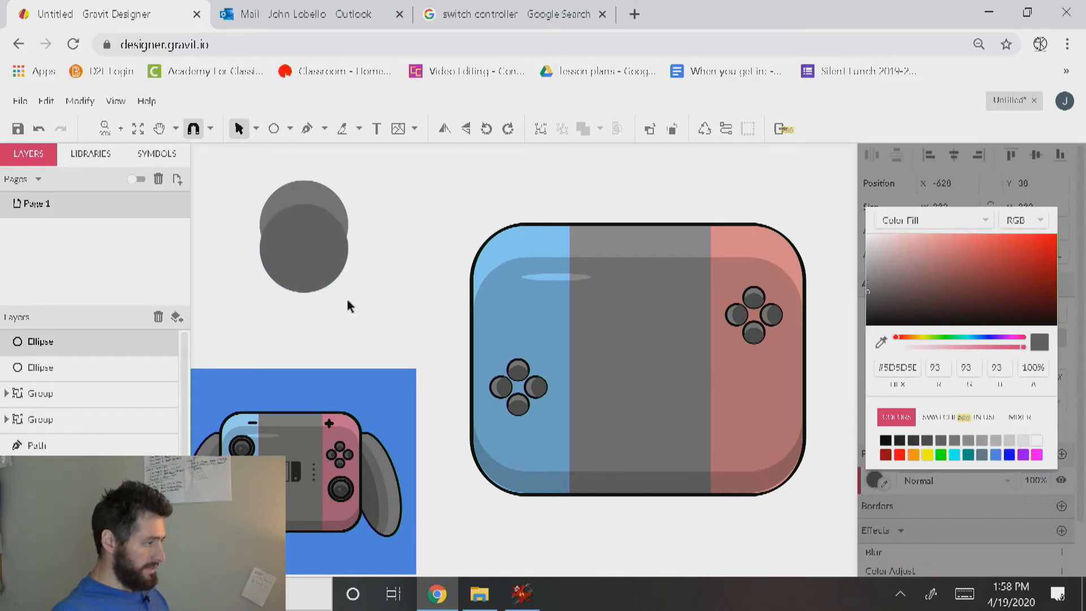
{"action": "left_click", "coordinate": [378, 305]}
Duplicate the original grey circle and intersect the copy with the darker circle to form the shading shape
{"action": "left_click", "coordinate": [326, 206]}
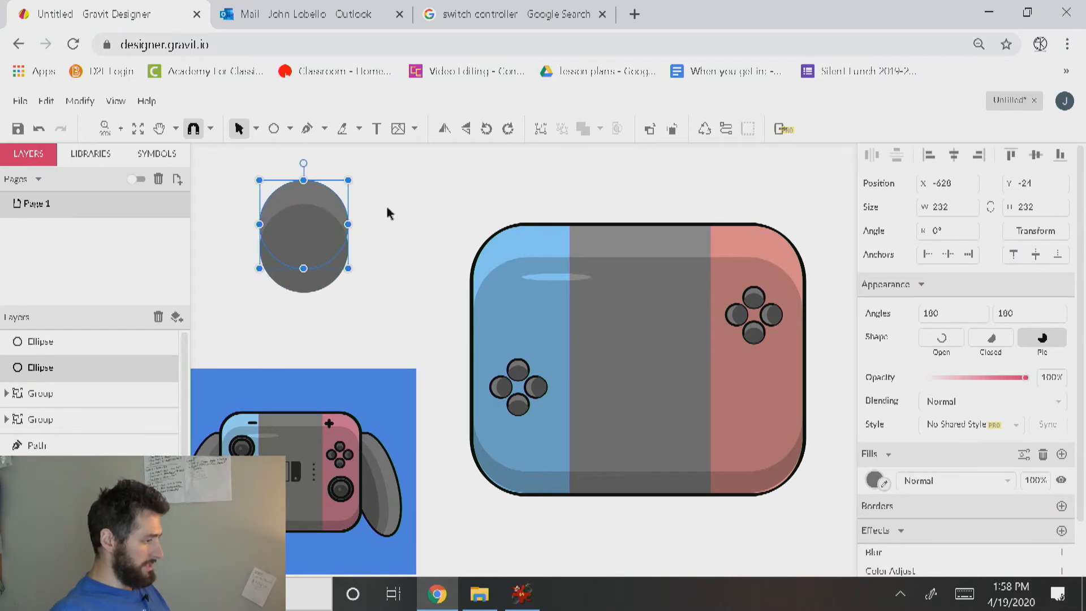
{"action": "key", "text": "ctrl+d"}
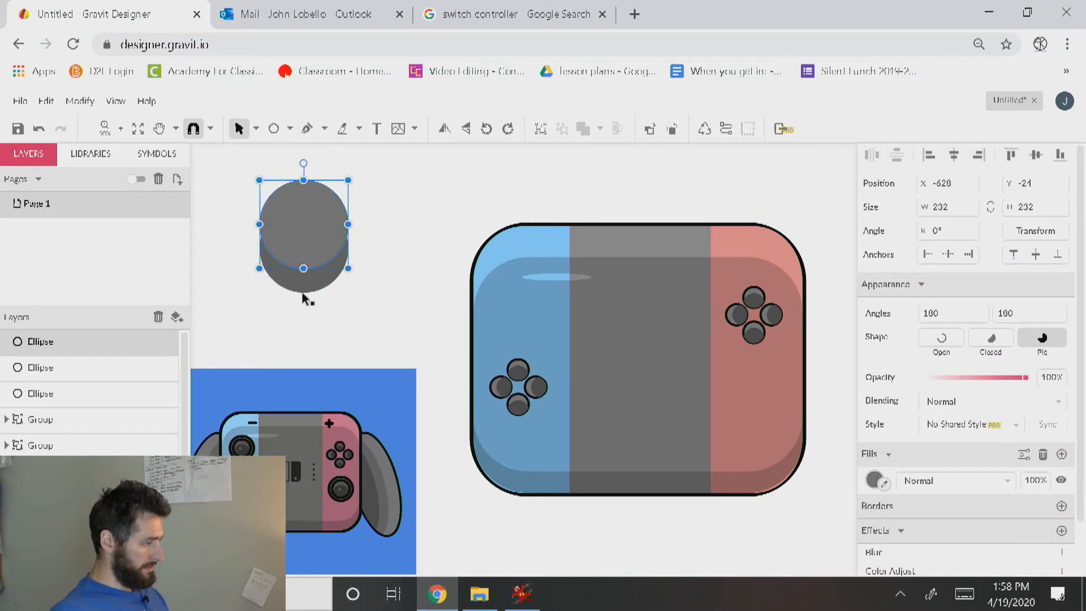
{"action": "left_click_drag", "start_coordinate": [305, 298], "coordinate": [302, 293]}
{"action": "left_click", "coordinate": [600, 129]}
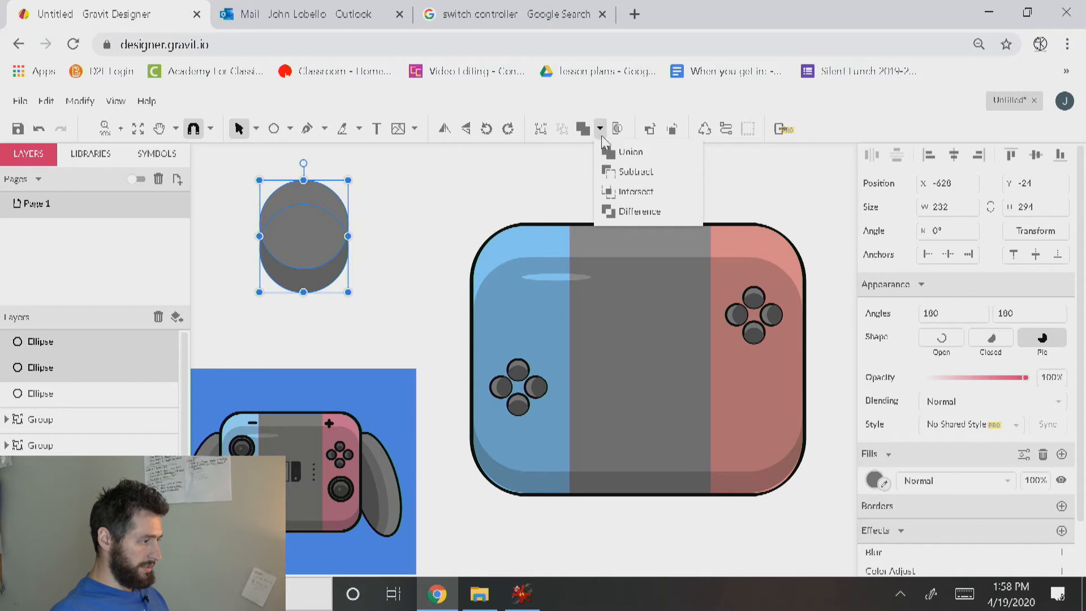
{"action": "left_click", "coordinate": [622, 189]}
{"action": "left_click", "coordinate": [300, 317]}
{"action": "left_click", "coordinate": [310, 218]}
{"action": "left_click", "coordinate": [425, 263]}
Draw a circle about 51 px wide on the dark shading and subtract it to form a round highlight
{"action": "scroll", "coordinate": [284, 235], "scroll_direction": "up", "scroll_amount": 2}
{"action": "scroll", "coordinate": [306, 240], "scroll_direction": "up", "scroll_amount": 4}
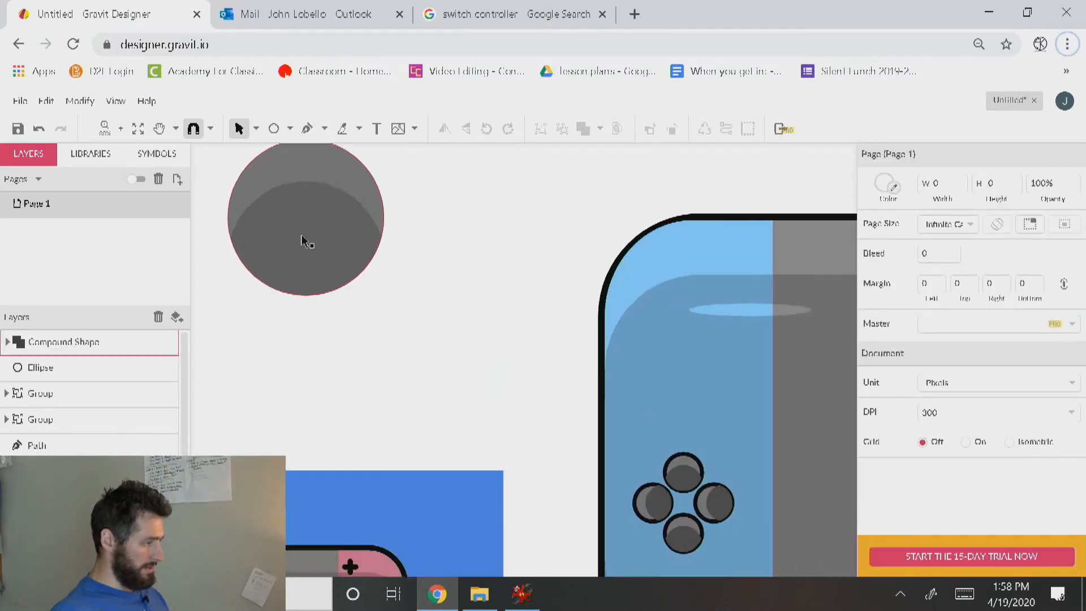
{"action": "left_click", "coordinate": [274, 129]}
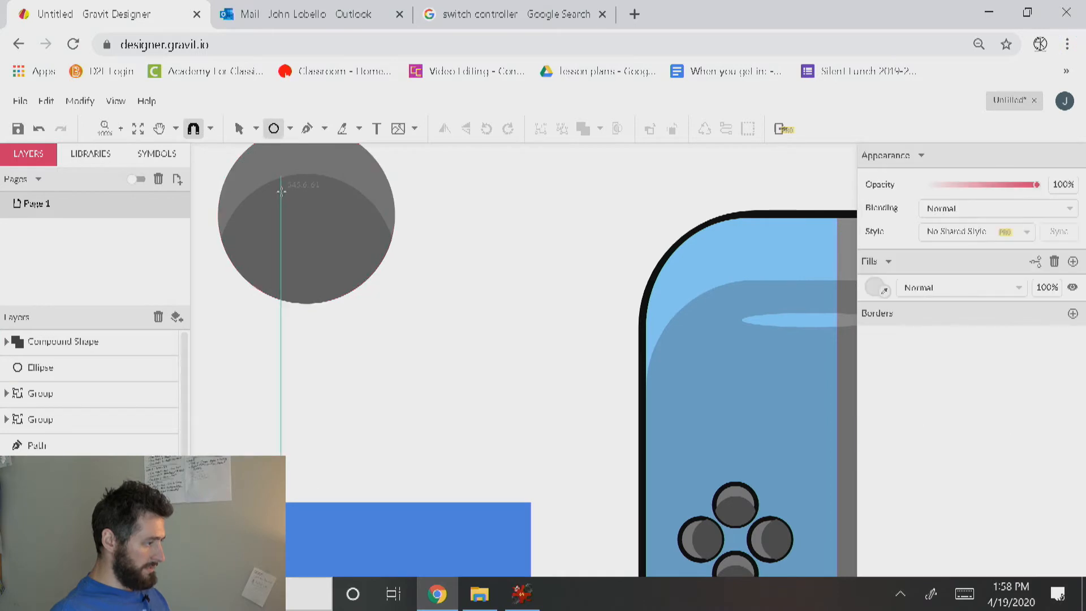
{"action": "mouse_move", "coordinate": [266, 202]}
{"action": "left_mouse_down"}
{"action": "mouse_move", "coordinate": [302, 217]}
{"action": "mouse_move", "coordinate": [306, 240]}
{"action": "left_mouse_up"}
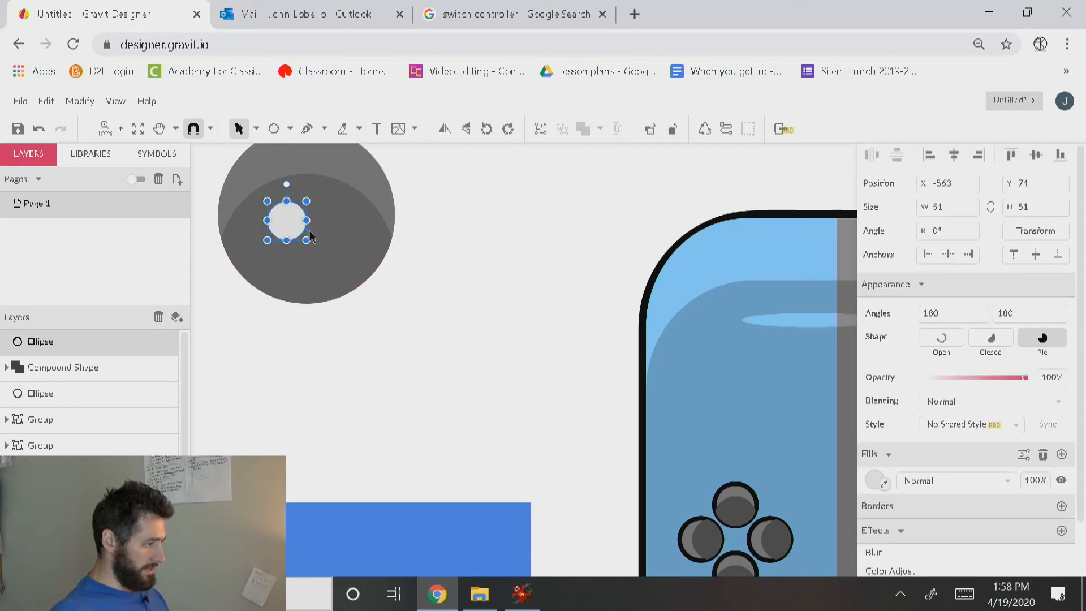
{"action": "left_click", "coordinate": [357, 258], "text": "shift"}
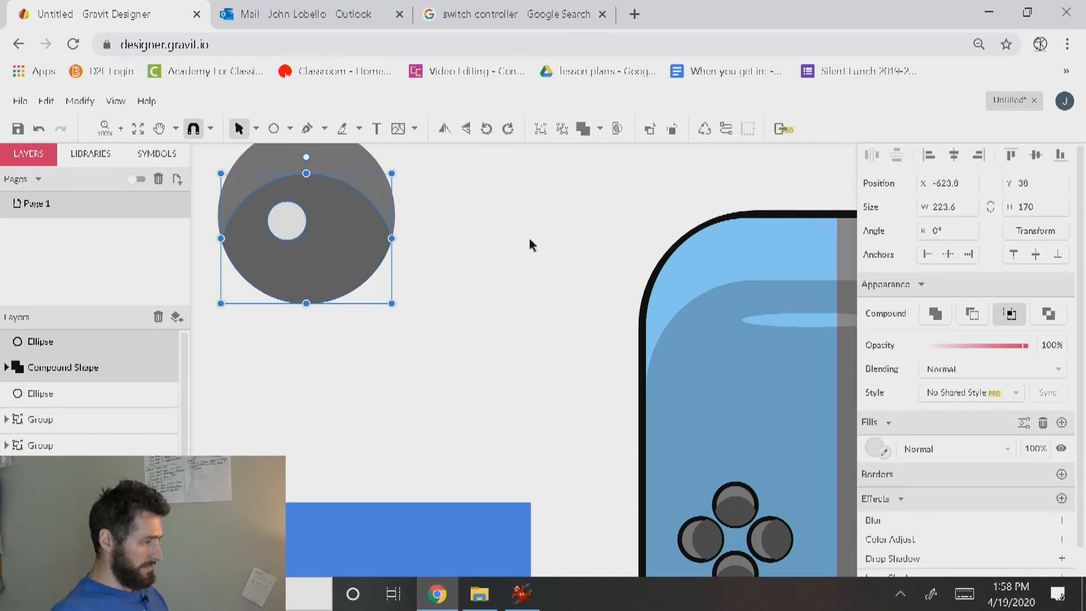
{"action": "left_click", "coordinate": [599, 129]}
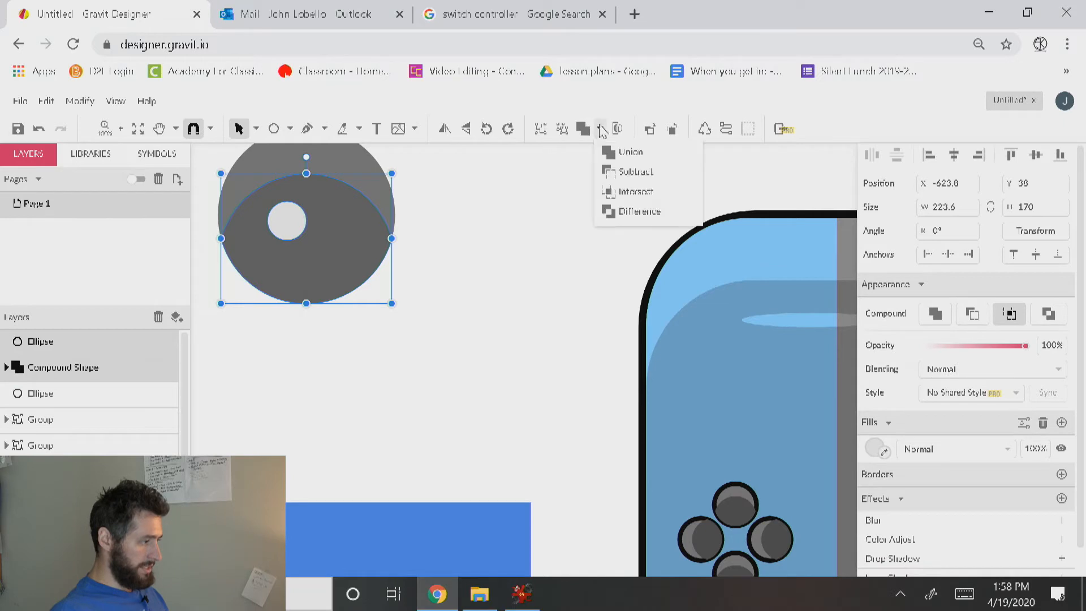
{"action": "left_click", "coordinate": [631, 172]}
{"action": "scroll", "coordinate": [493, 280], "scroll_direction": "down", "scroll_amount": 5}
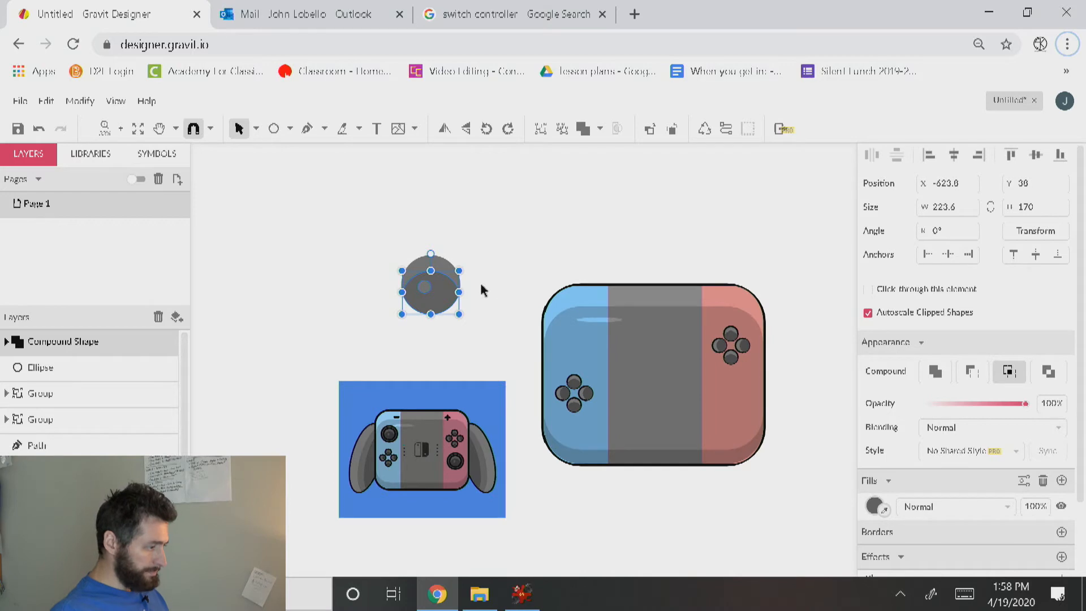
Give the joystick's base circle a black 6 px border positioned outside its edge
{"action": "scroll", "coordinate": [474, 291], "scroll_direction": "up", "scroll_amount": 2}
{"action": "double_click", "coordinate": [433, 266]}
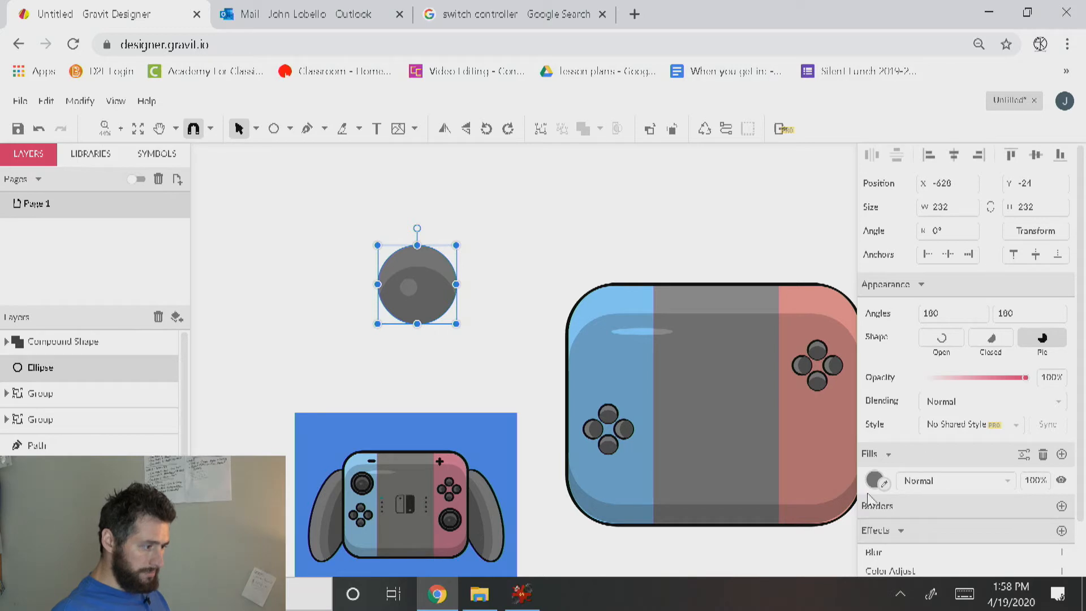
{"action": "left_click", "coordinate": [1061, 506]}
{"action": "left_click", "coordinate": [903, 532]}
{"action": "type", "text": "6"}
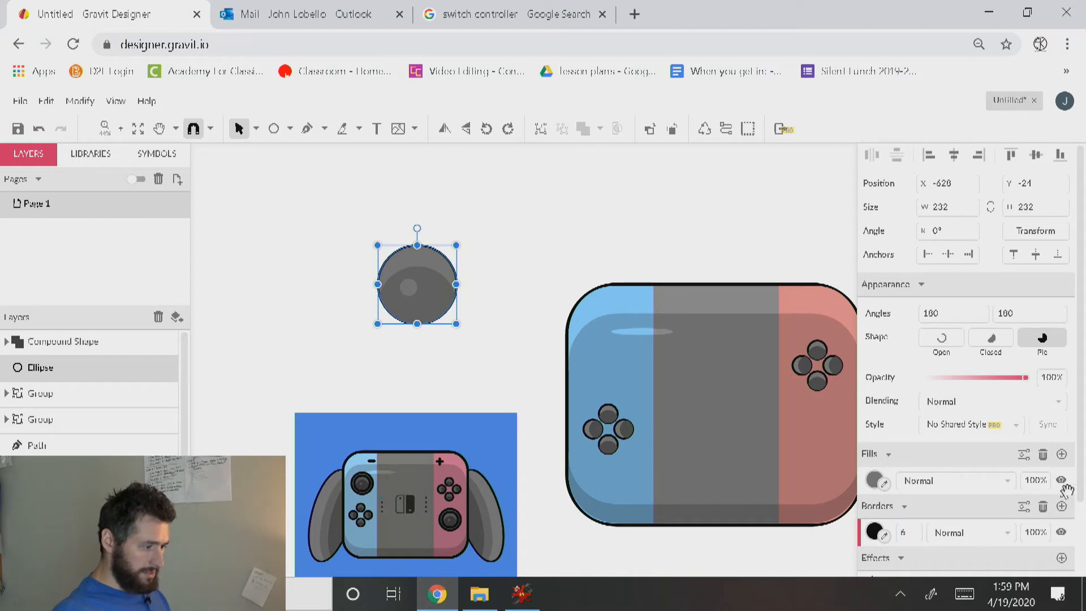
{"action": "left_click", "coordinate": [1024, 506]}
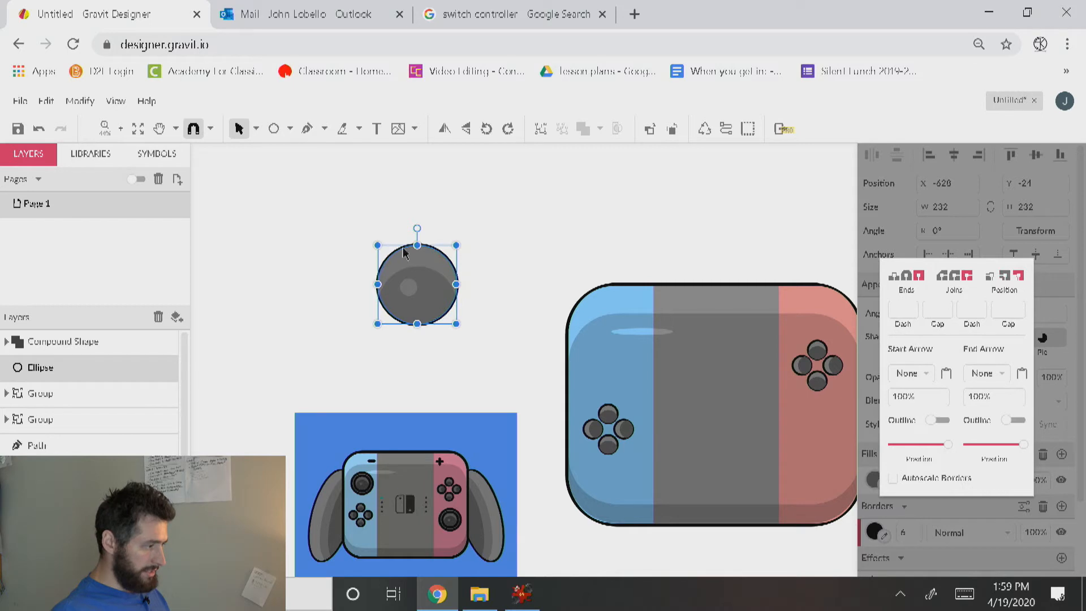
{"action": "left_click", "coordinate": [492, 222]}
Duplicate the bordered circle, send the copy to the back, and enlarge it from its centre to about 304 px
{"action": "left_click", "coordinate": [433, 260]}
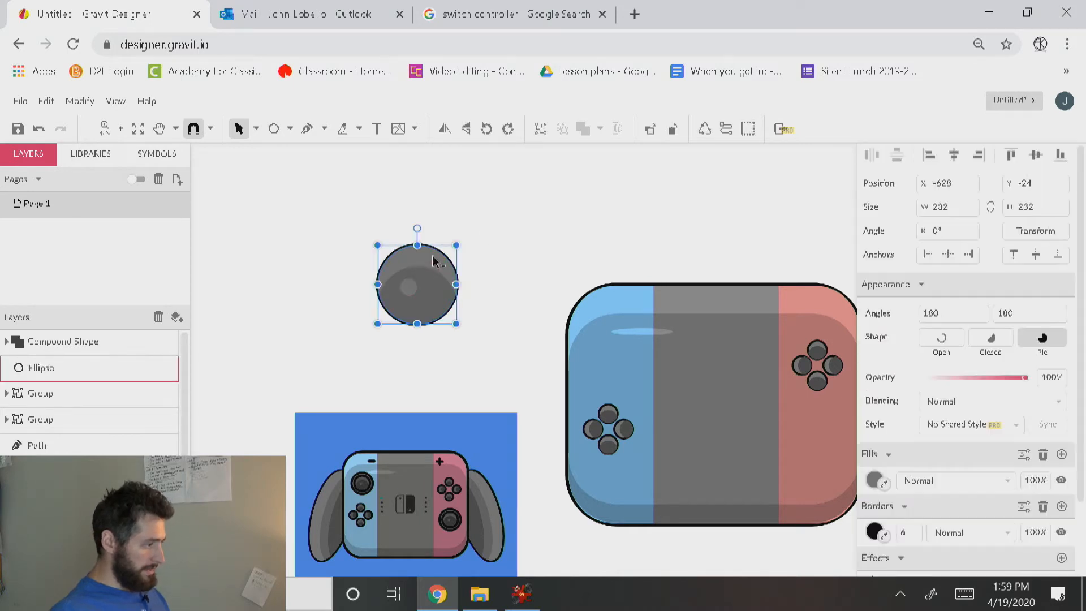
{"action": "key", "text": "ctrl+d"}
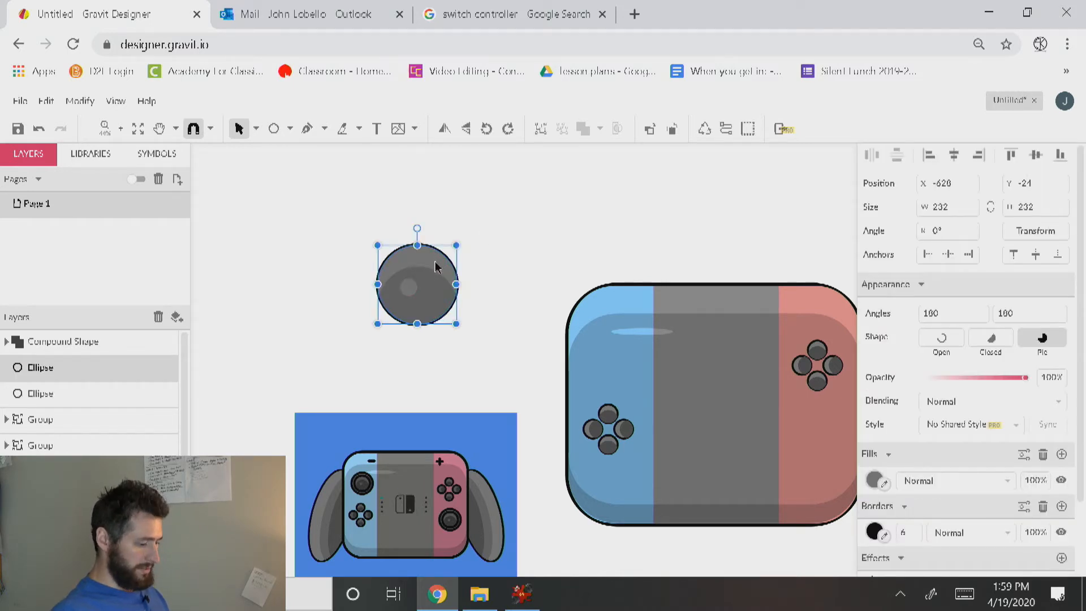
{"action": "key", "text": "ctrl+shift+Down"}
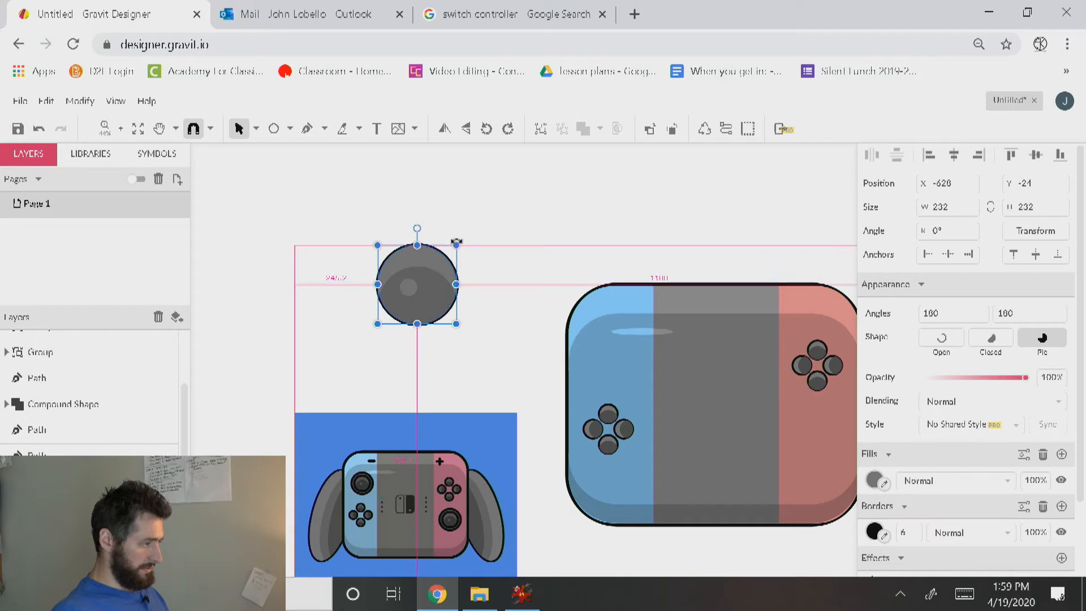
{"action": "left_click_drag", "start_coordinate": [457, 243], "coordinate": [470, 232]}
{"action": "left_click", "coordinate": [498, 277]}
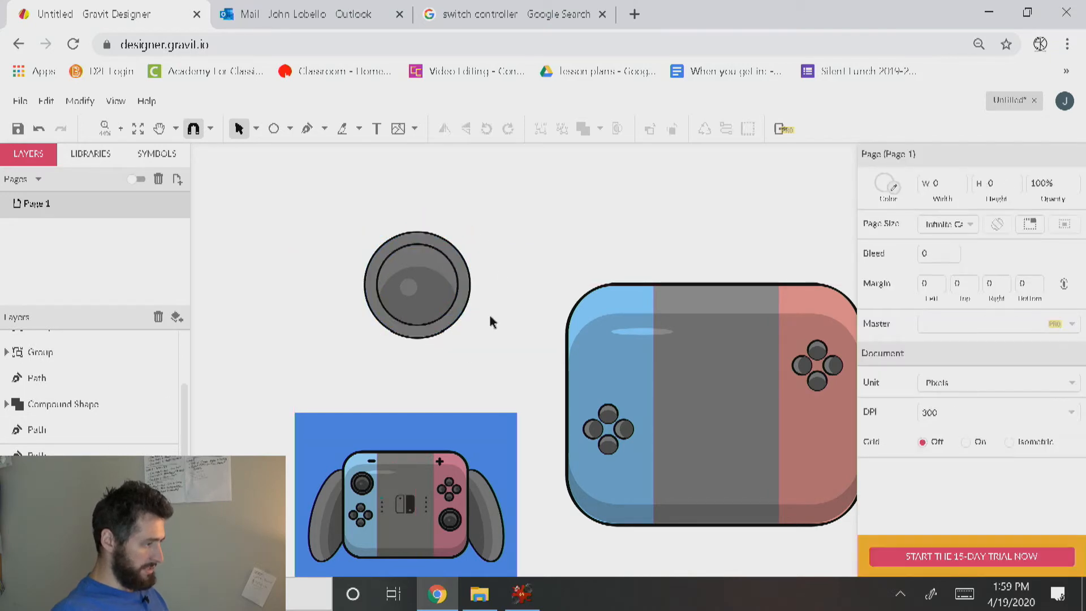
Set the outer circle's border colour to grey #747474
{"action": "left_click", "coordinate": [453, 257]}
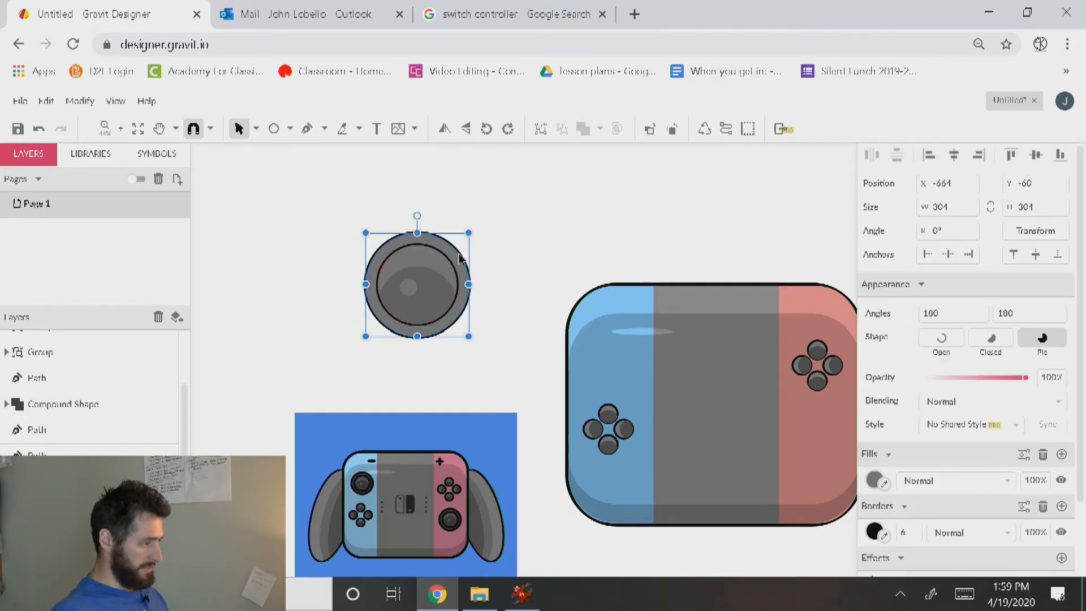
{"action": "left_click", "coordinate": [875, 531]}
{"action": "left_click", "coordinate": [952, 493]}
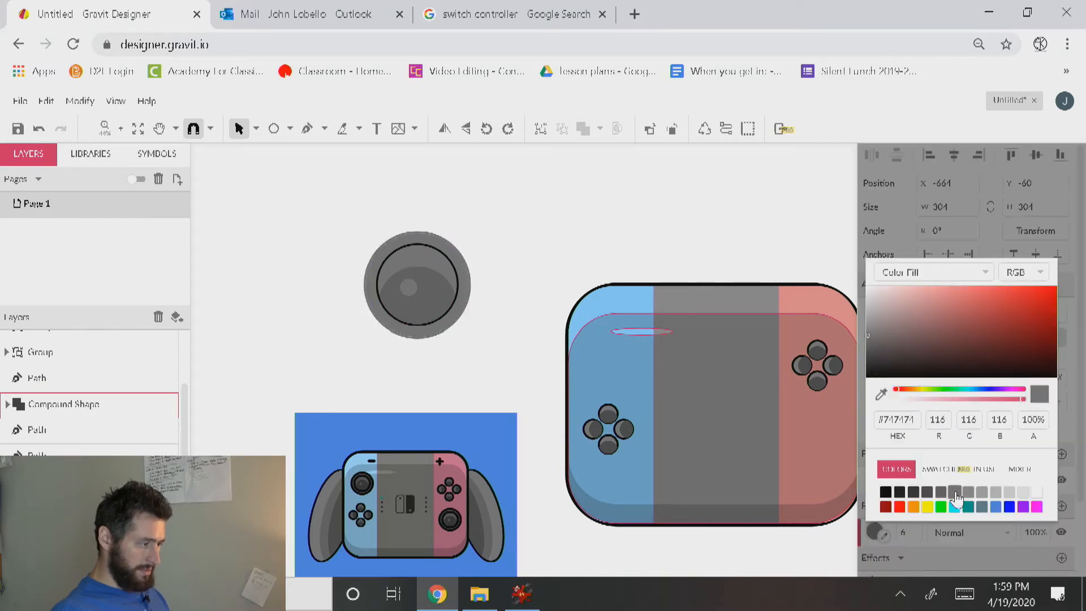
Undo the outer circle's grey border colour and fill the circle with darker grey #5D5D5D instead
{"action": "left_click", "coordinate": [733, 548]}
{"action": "key", "text": "ctrl+z"}
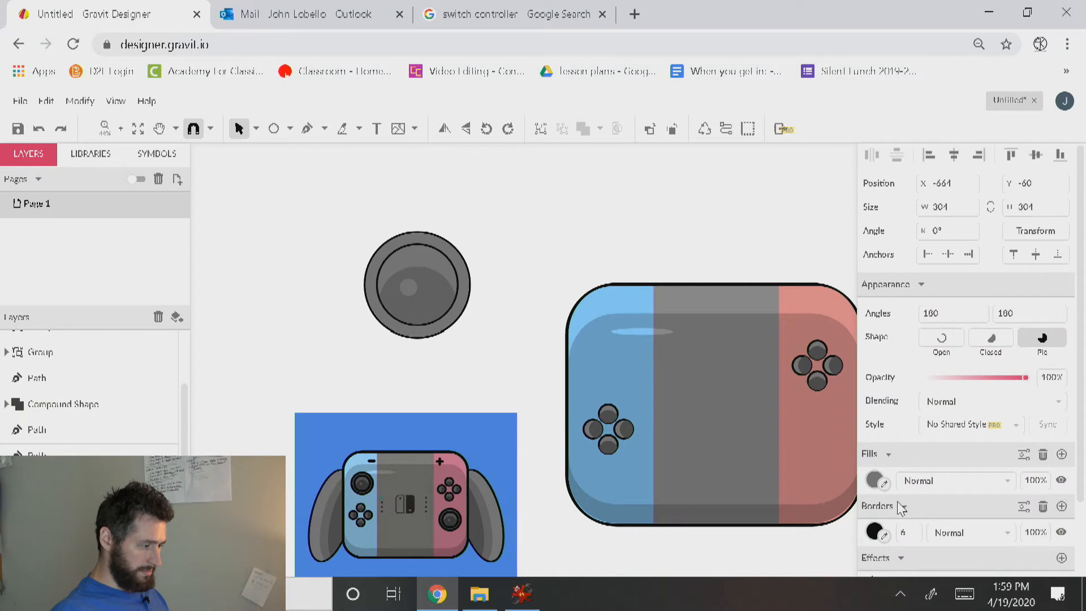
{"action": "left_click", "coordinate": [874, 481]}
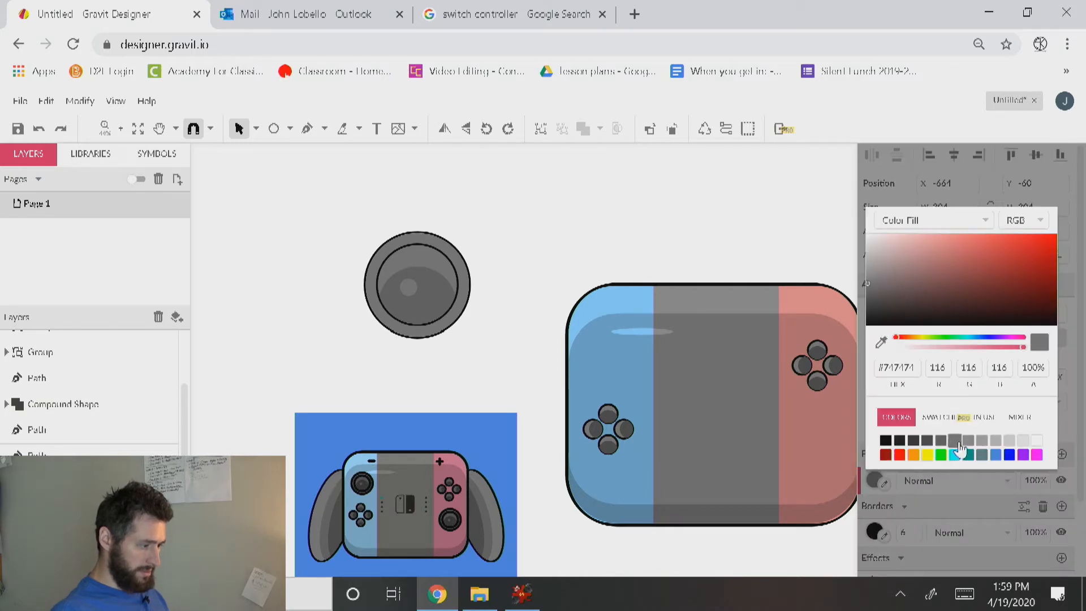
{"action": "left_click", "coordinate": [955, 442]}
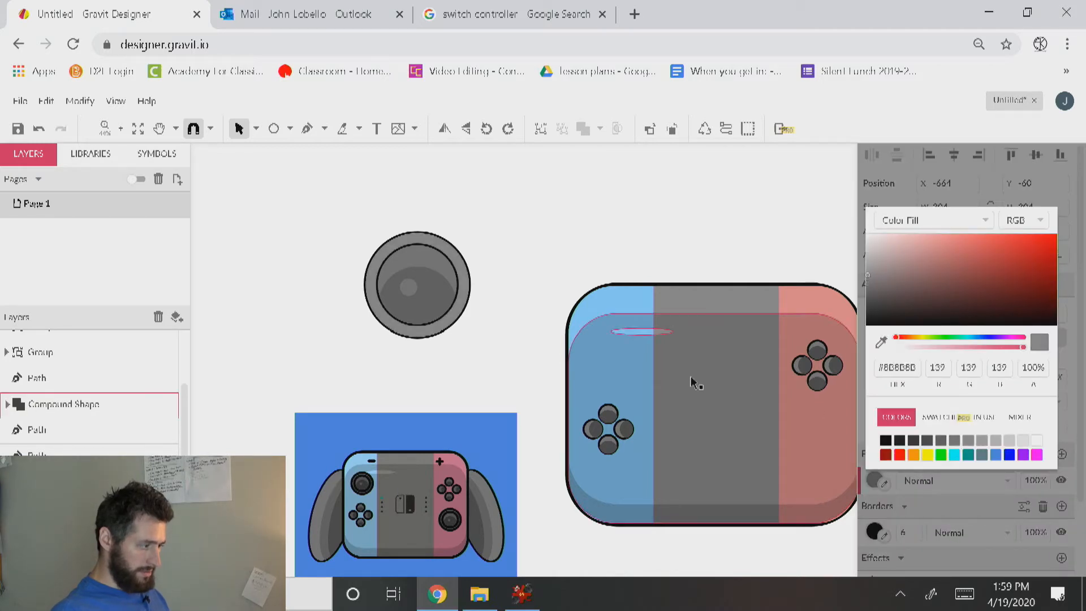
{"action": "left_click", "coordinate": [940, 441]}
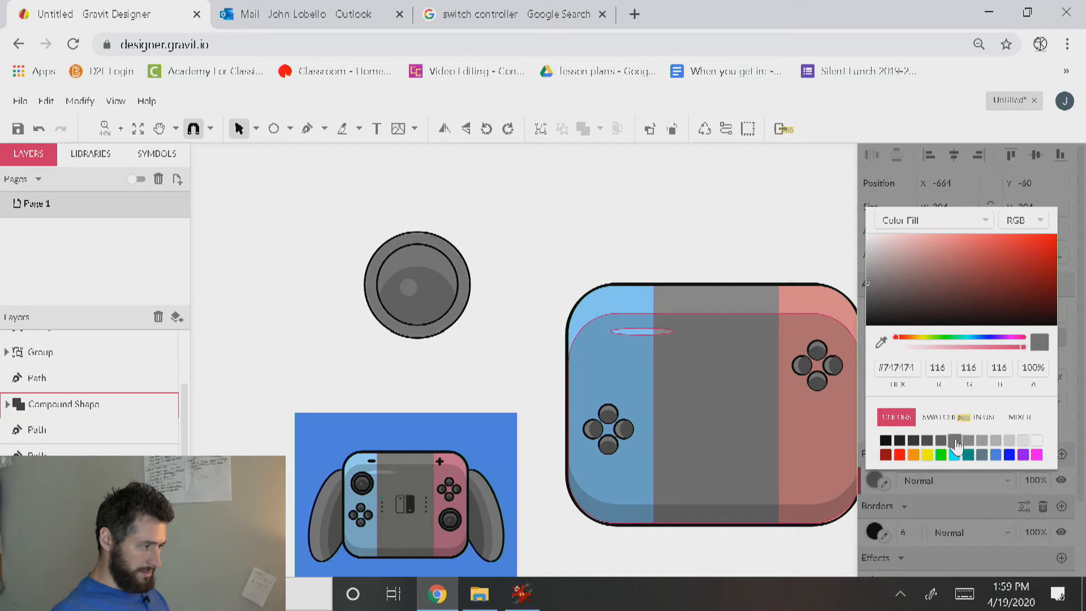
{"action": "left_click", "coordinate": [523, 351]}
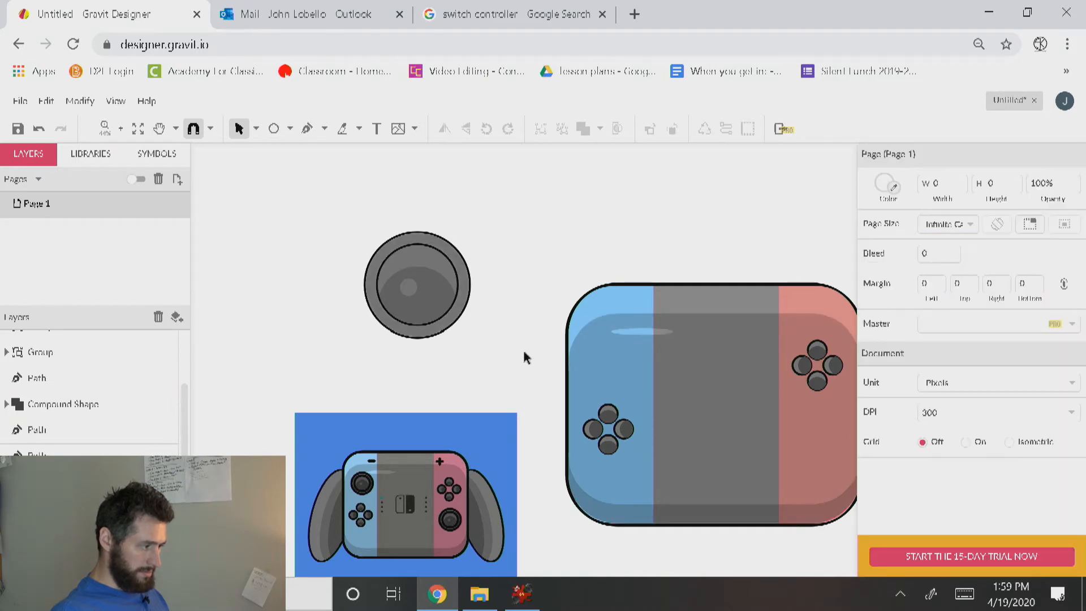
{"action": "left_click", "coordinate": [467, 284]}
{"action": "left_click", "coordinate": [874, 480]}
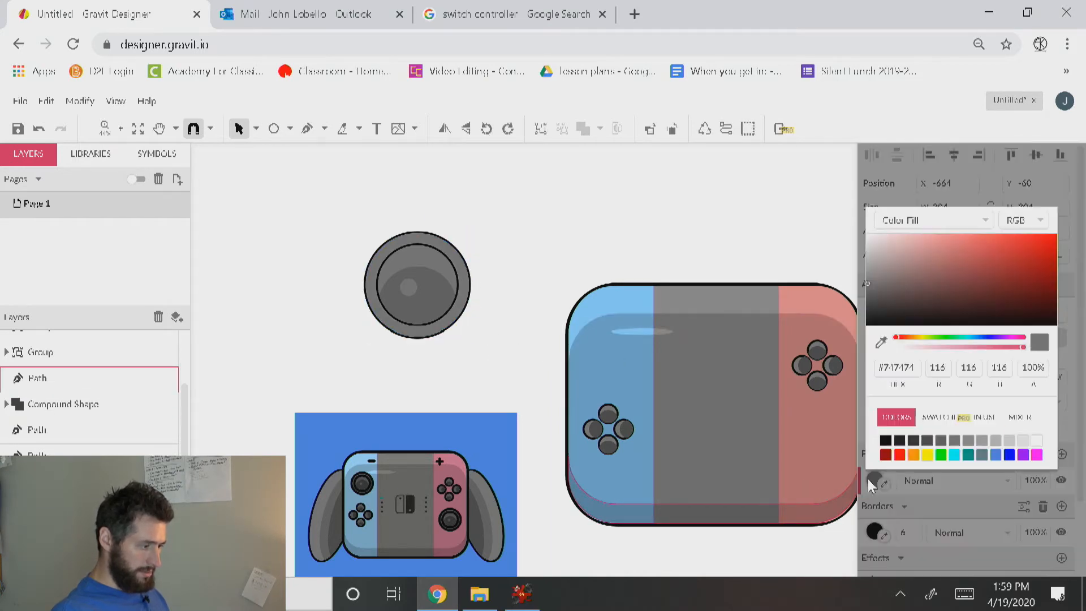
{"action": "left_click", "coordinate": [942, 444]}
{"action": "left_click", "coordinate": [467, 344]}
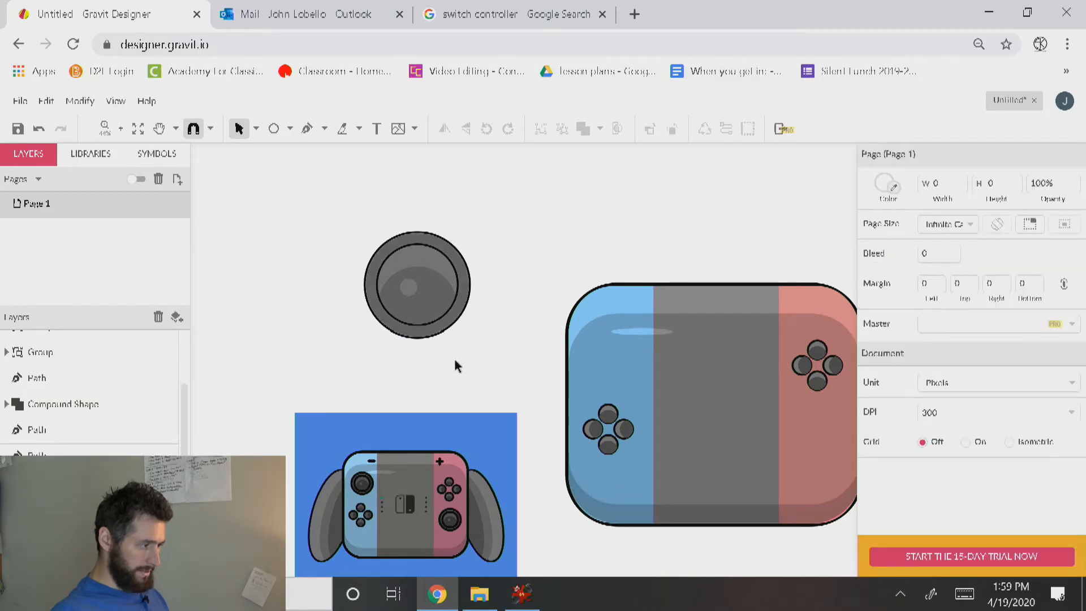
Duplicate the outer circle offset to the lower right, fill the copy with #464646 and set its border width to 0
{"action": "left_click", "coordinate": [466, 294]}
{"action": "left_click_drag", "start_coordinate": [465, 300], "coordinate": [490, 304]}
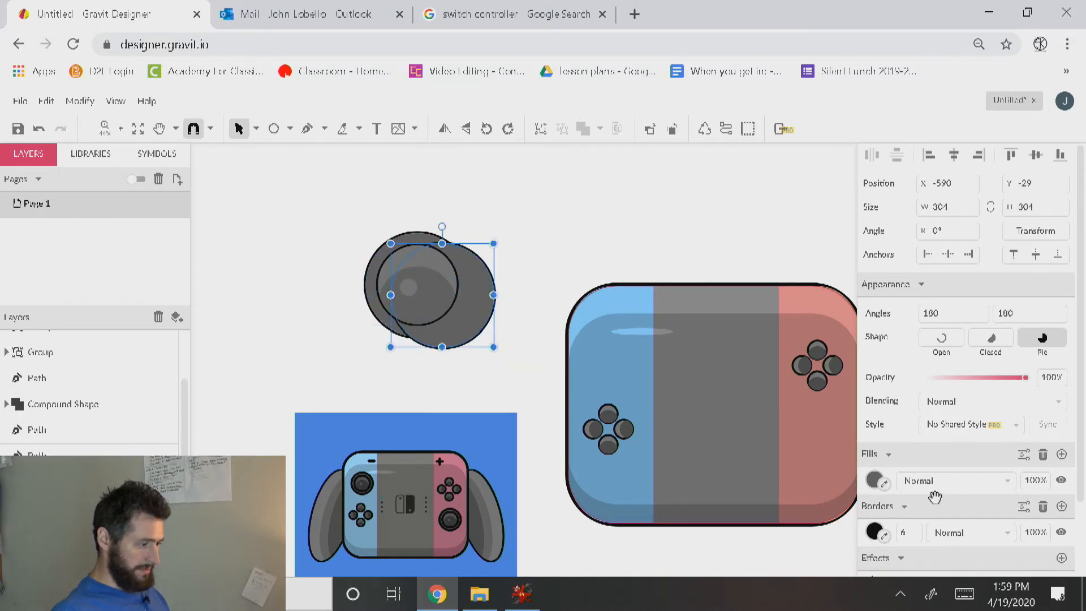
{"action": "left_click", "coordinate": [874, 480]}
{"action": "left_click", "coordinate": [925, 443]}
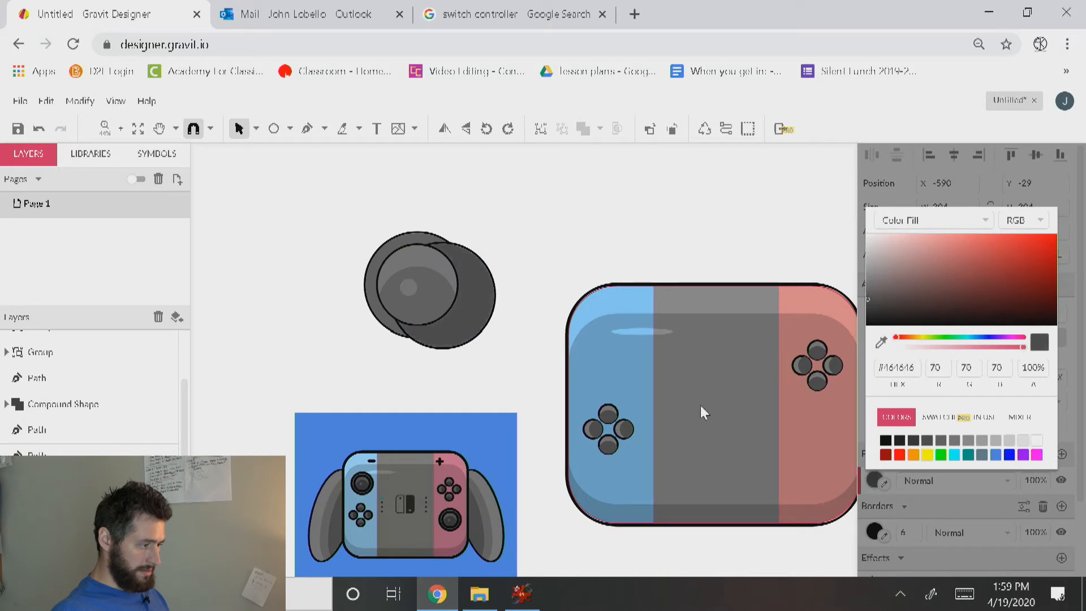
{"action": "left_click", "coordinate": [906, 534]}
{"action": "type", "text": "0"}
{"action": "key", "text": "Return"}
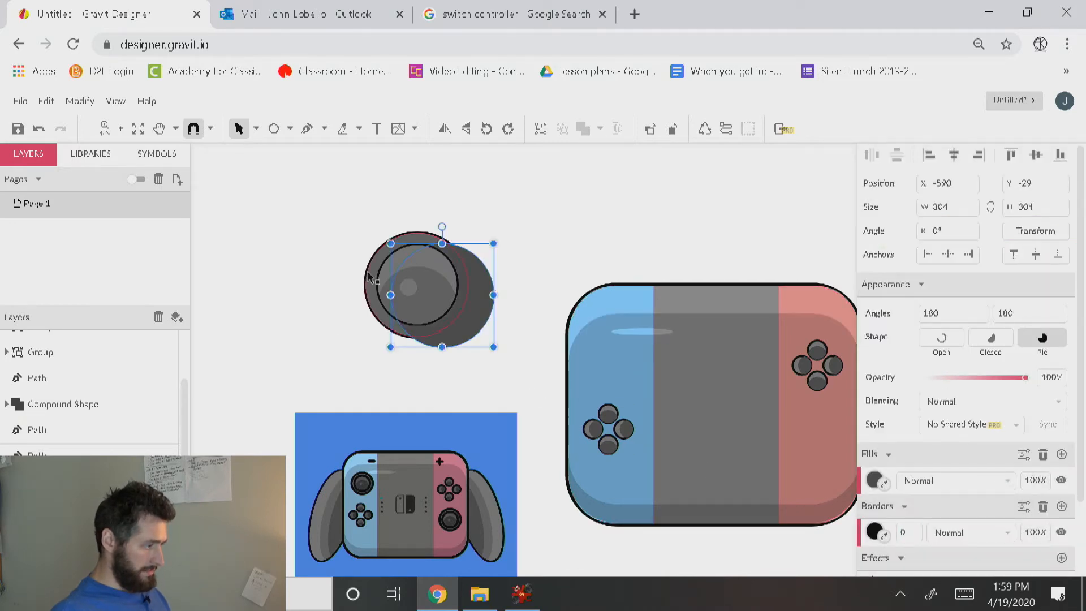
Intersect a duplicate of the outer circle with the offset dark circle and place the resulting shading behind the inner joystick circle
{"action": "left_click", "coordinate": [371, 280]}
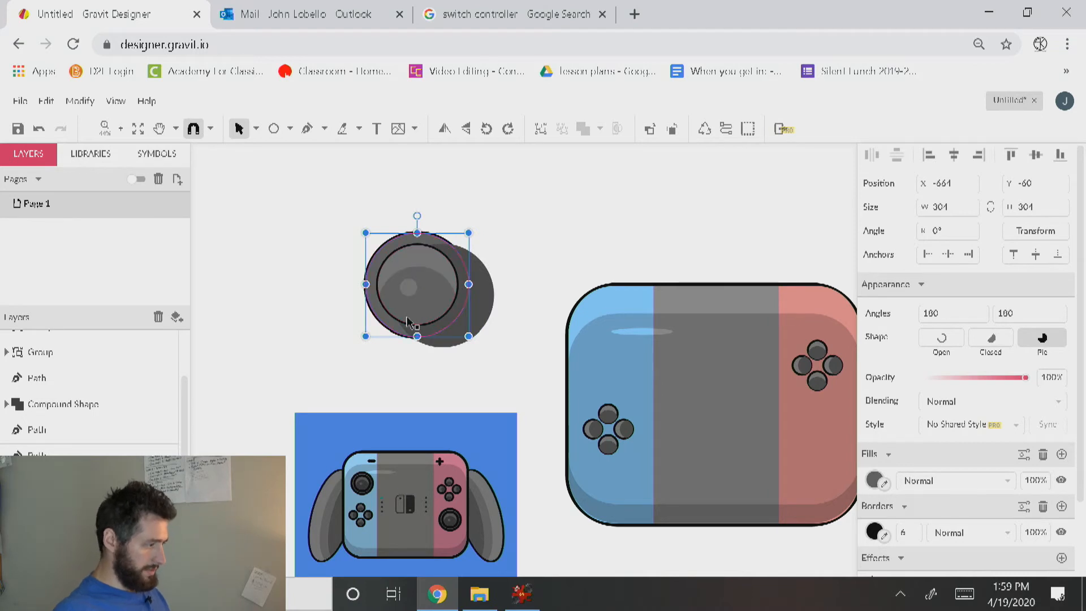
{"action": "left_click", "coordinate": [493, 313], "text": "shift"}
{"action": "left_click", "coordinate": [599, 129]}
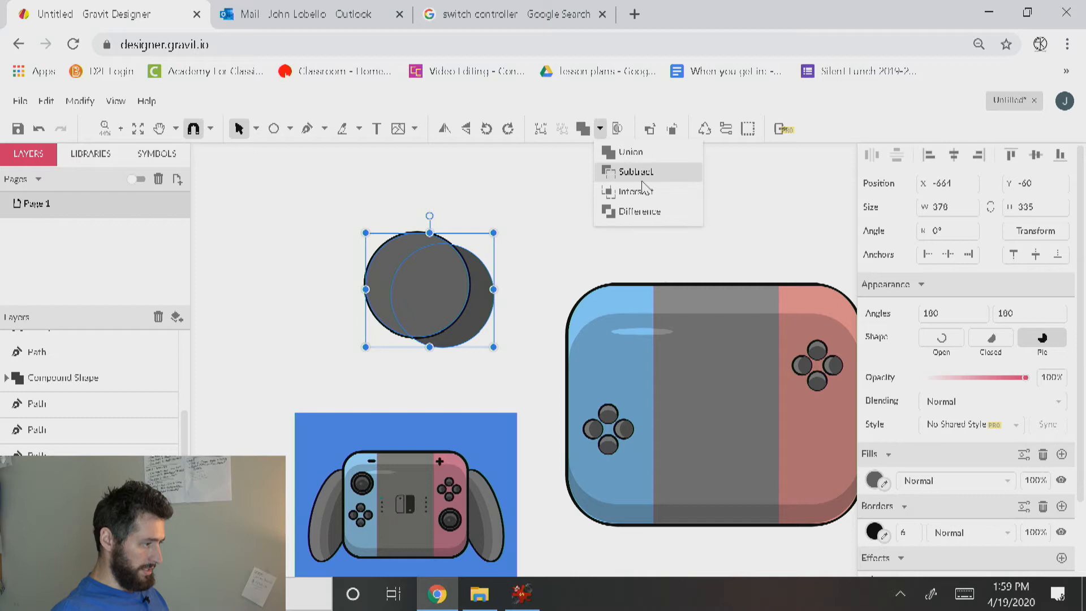
{"action": "left_click", "coordinate": [632, 188]}
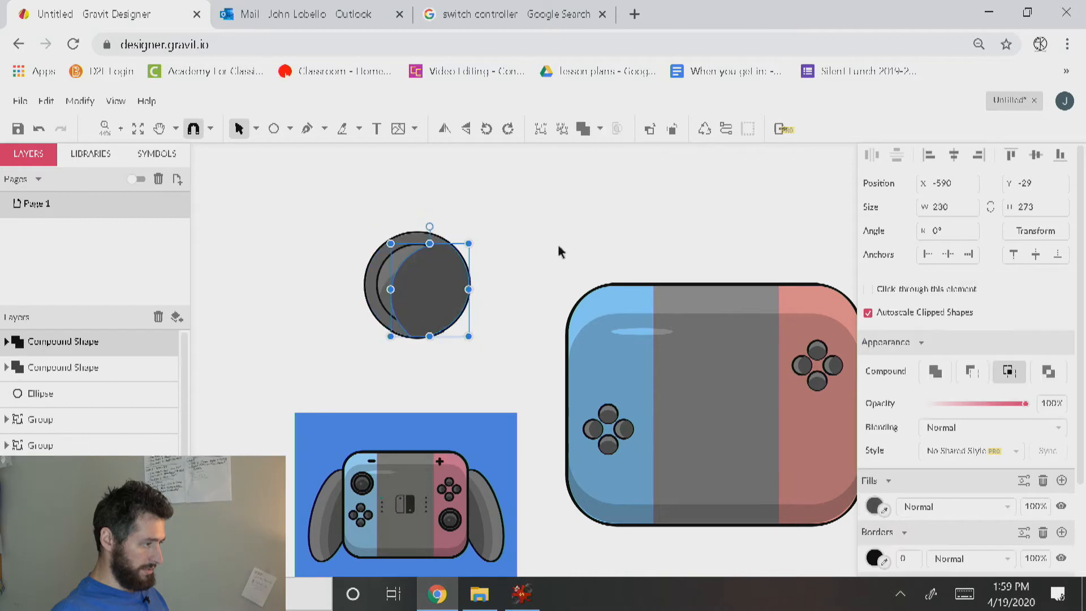
{"action": "left_click", "coordinate": [484, 367]}
{"action": "left_click", "coordinate": [439, 305]}
{"action": "double_click", "coordinate": [439, 305]}
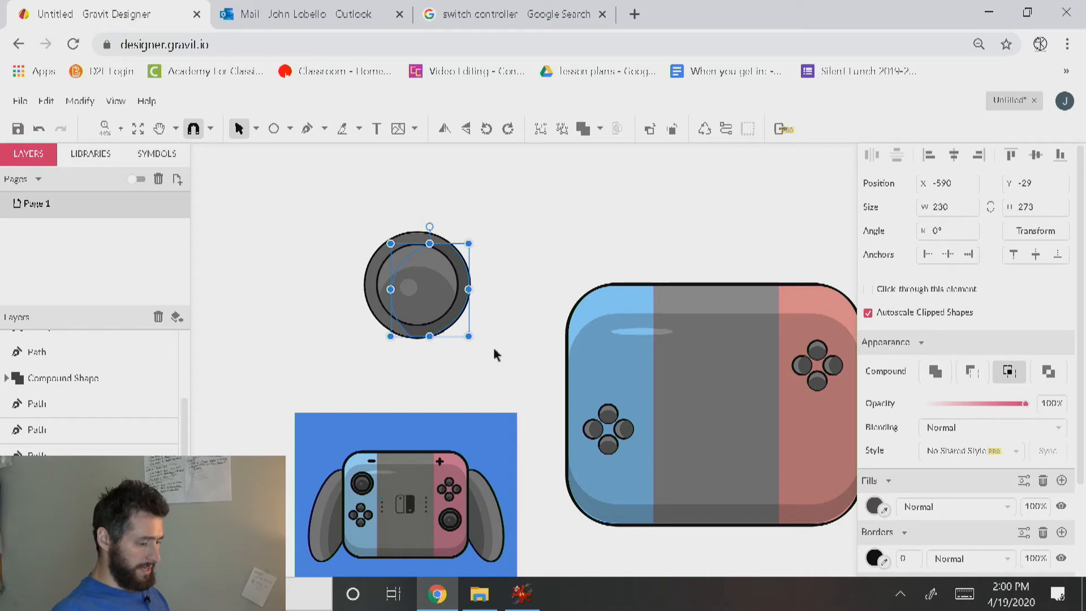
{"action": "left_click", "coordinate": [471, 374]}
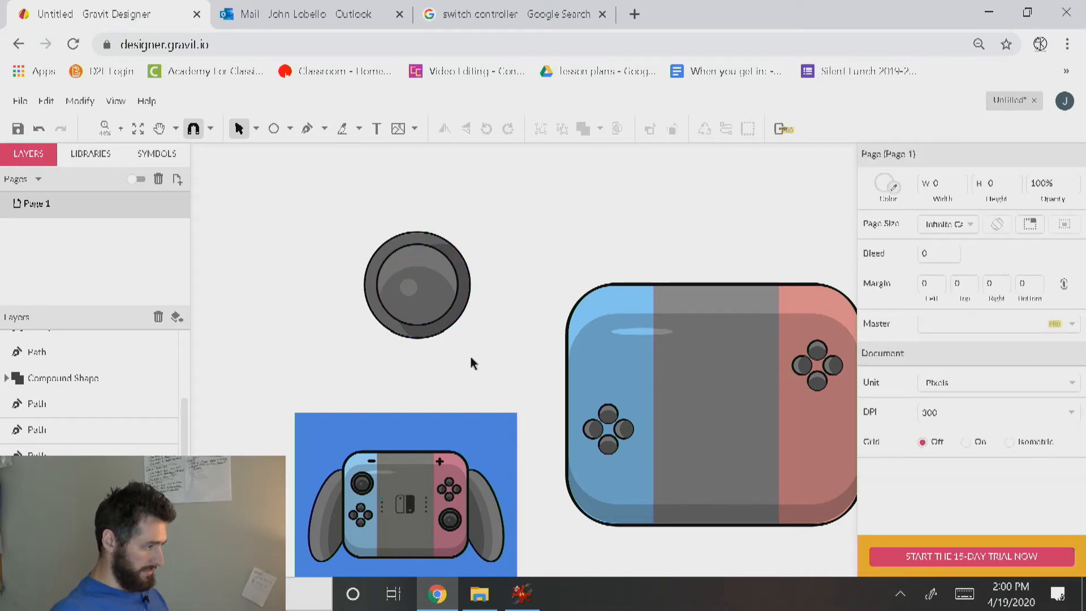
Group all joystick parts, scale the group to about 132 px and place it above the button group on the controller's blue side
{"action": "left_click_drag", "start_coordinate": [473, 351], "coordinate": [327, 203]}
{"action": "left_click", "coordinate": [80, 101]}
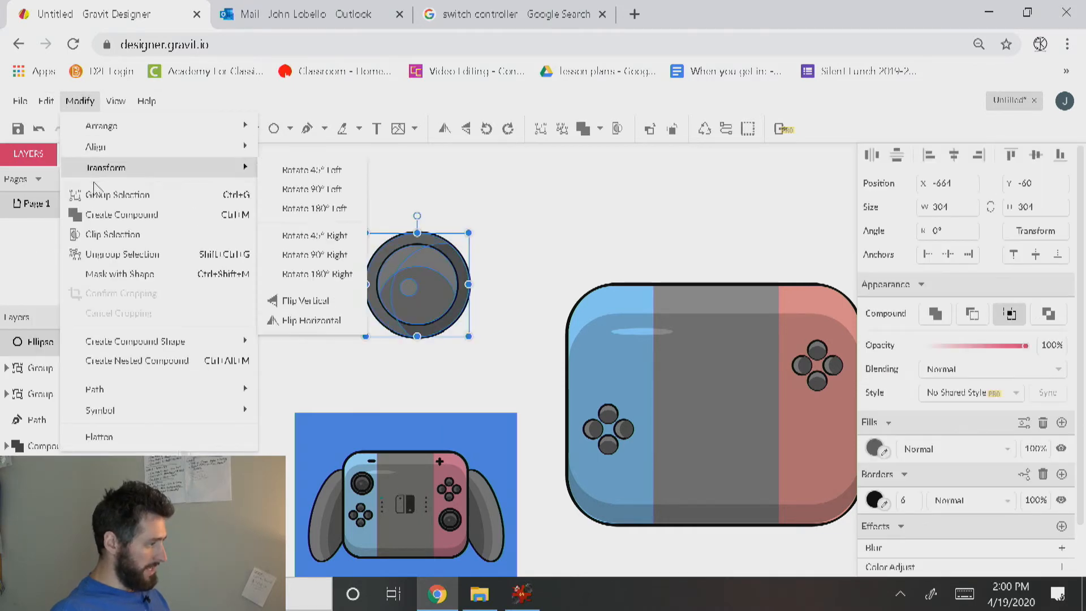
{"action": "left_click", "coordinate": [129, 195]}
{"action": "left_click_drag", "start_coordinate": [449, 255], "coordinate": [611, 375]}
{"action": "left_click_drag", "start_coordinate": [635, 317], "coordinate": [466, 247]}
Place a copy of the joystick below the button group on the red side, checking the layout against the Switch controller reference photo
{"action": "left_click", "coordinate": [509, 11]}
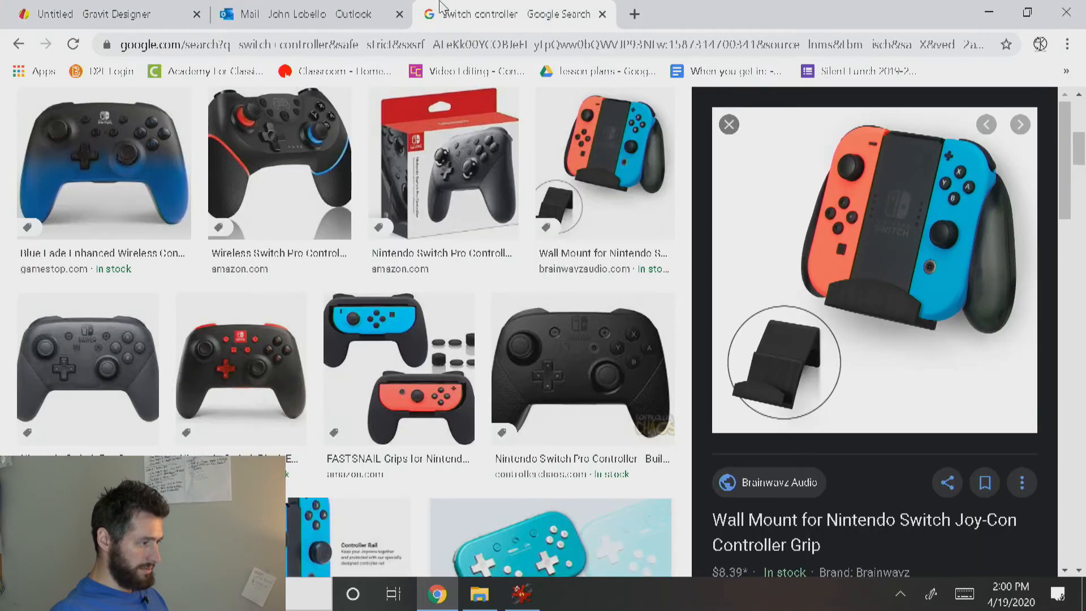
{"action": "left_click", "coordinate": [337, 11]}
{"action": "left_click", "coordinate": [116, 12]}
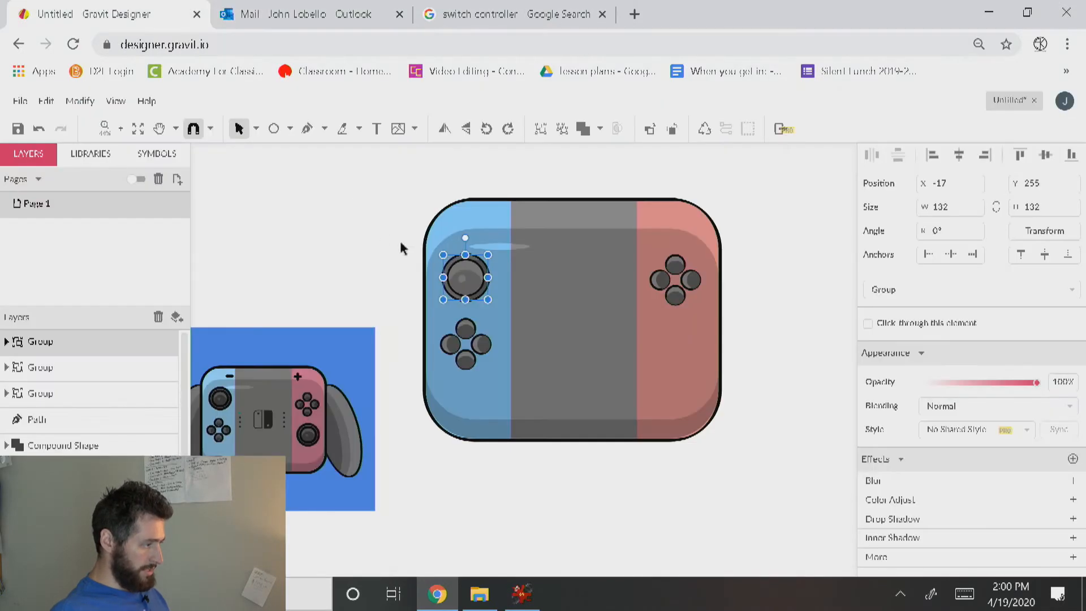
{"action": "left_click_drag", "start_coordinate": [462, 285], "coordinate": [672, 348]}
{"action": "left_click", "coordinate": [551, 12]}
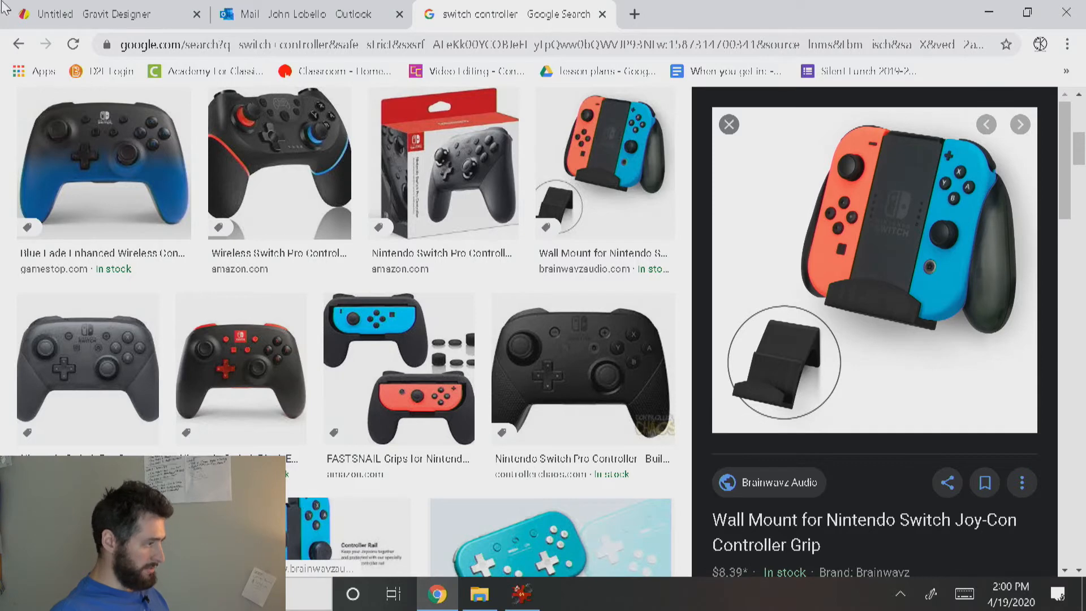
{"action": "left_click", "coordinate": [71, 8]}
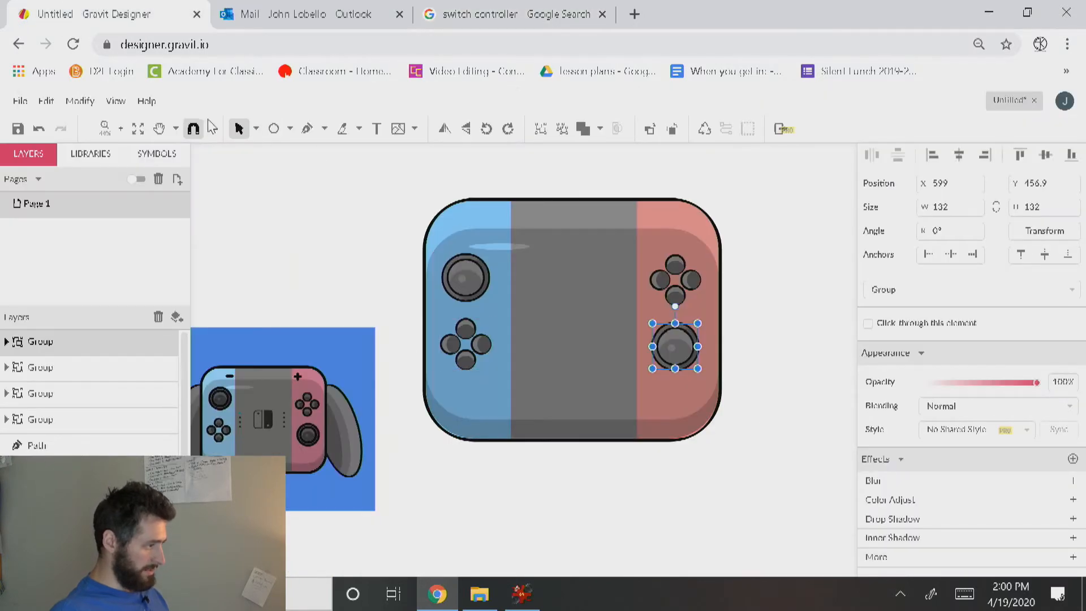
Draw a circle about 40 px wide below and left of the red side's joystick and fill it with grey #747474
{"action": "left_click", "coordinate": [276, 131]}
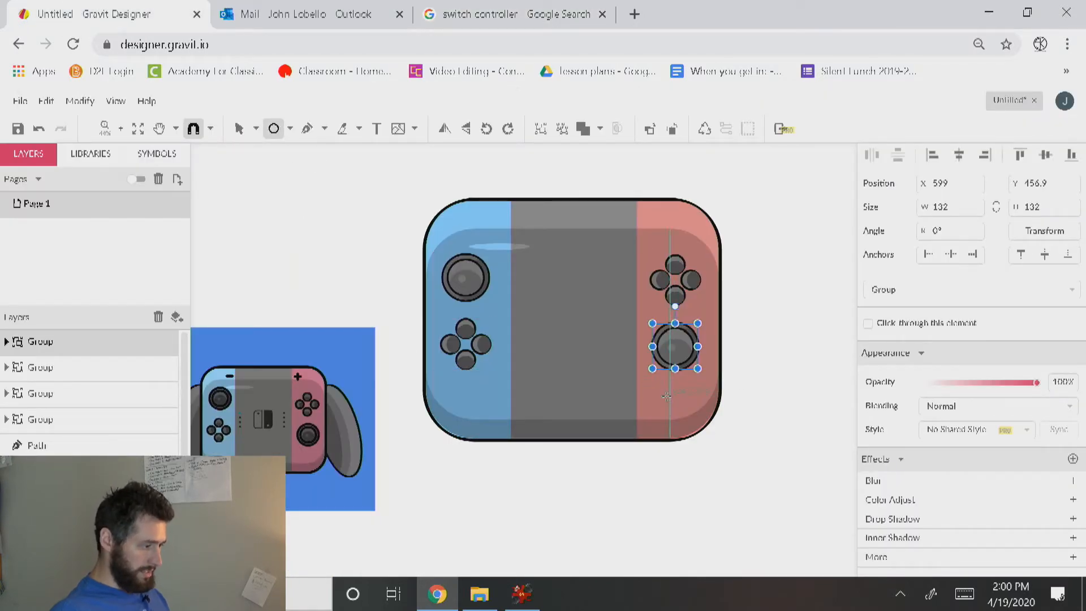
{"action": "scroll", "coordinate": [631, 394], "scroll_direction": "up", "scroll_amount": 5}
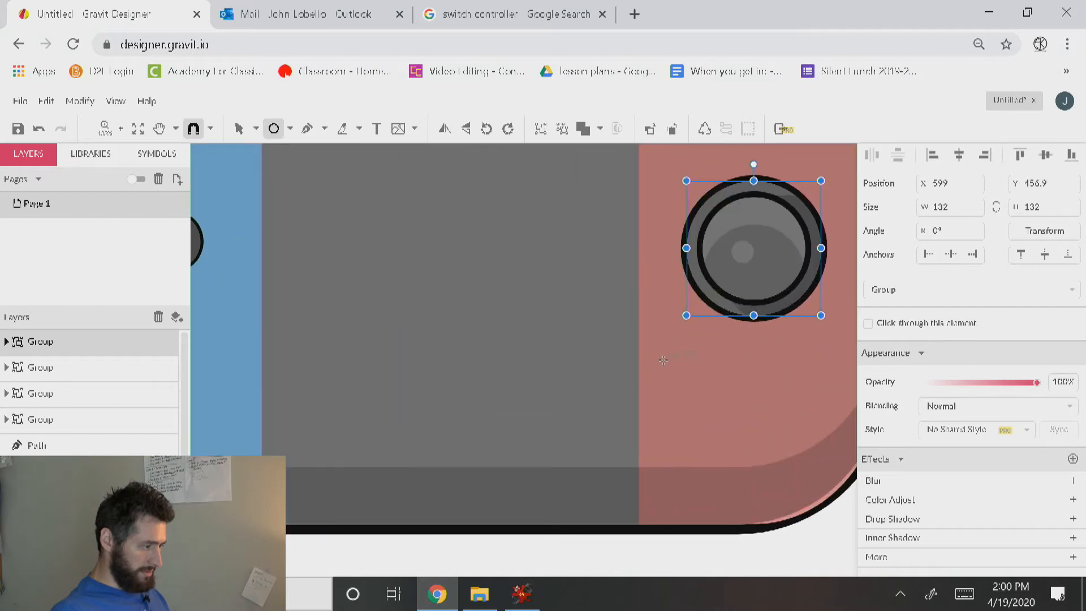
{"action": "left_click_drag", "start_coordinate": [663, 360], "coordinate": [703, 391]}
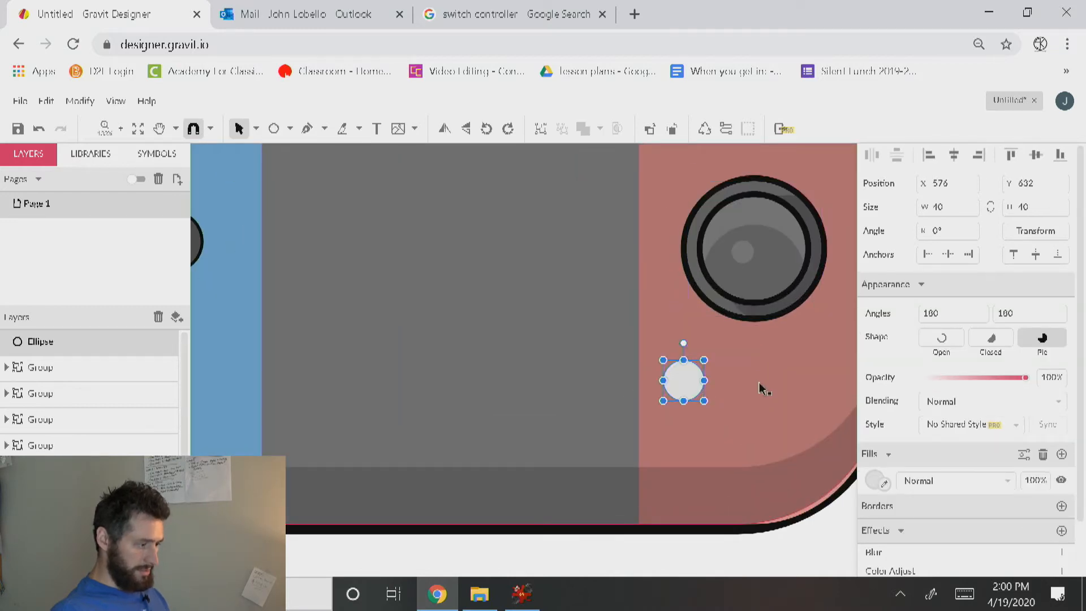
{"action": "left_click", "coordinate": [875, 480]}
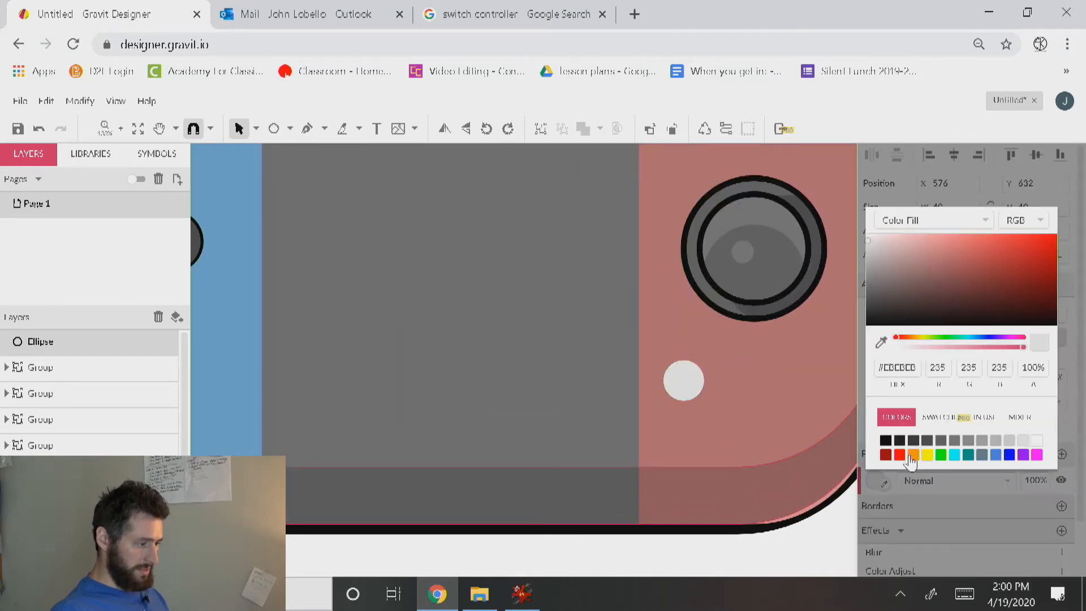
{"action": "left_click", "coordinate": [954, 441]}
Duplicate the small grey circle about 15 px lower and fill the copy with darker grey #5D5D5D
{"action": "left_click", "coordinate": [694, 390]}
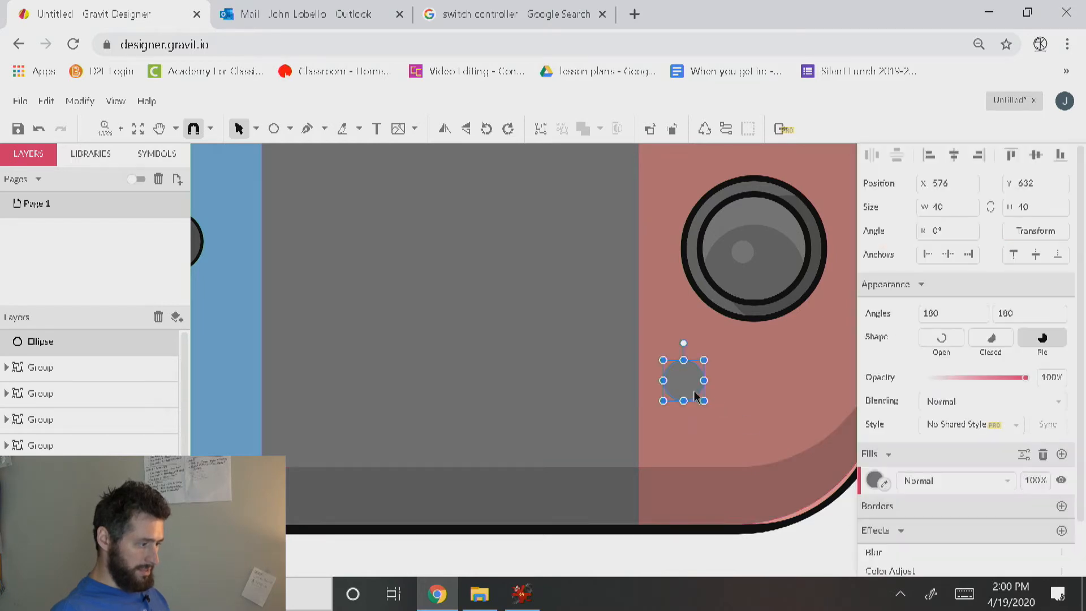
{"action": "left_click_drag", "start_coordinate": [688, 390], "coordinate": [690, 402], "text": "alt"}
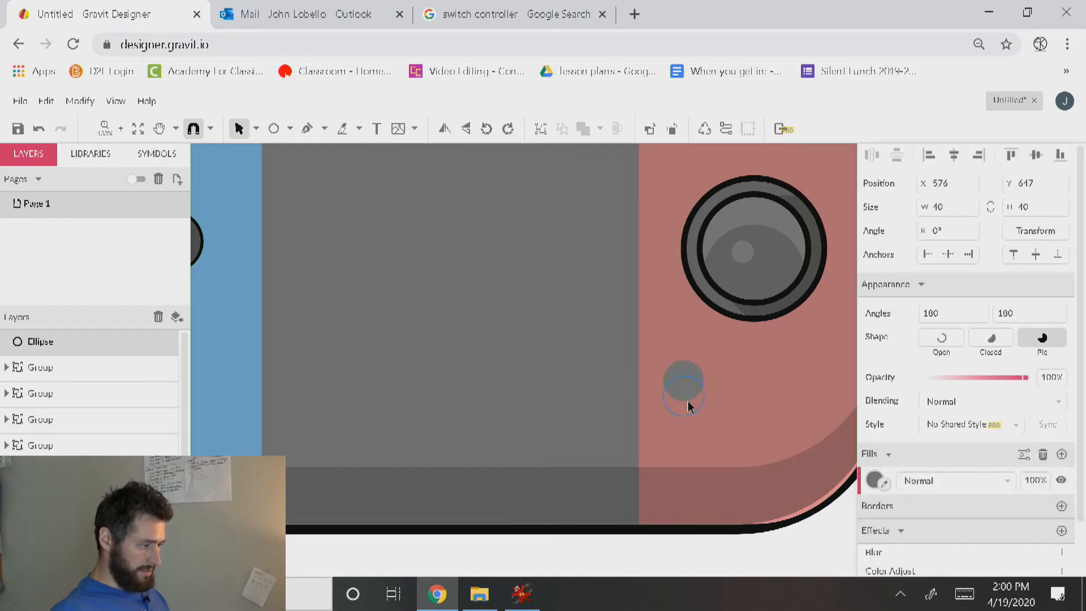
{"action": "left_click", "coordinate": [874, 480]}
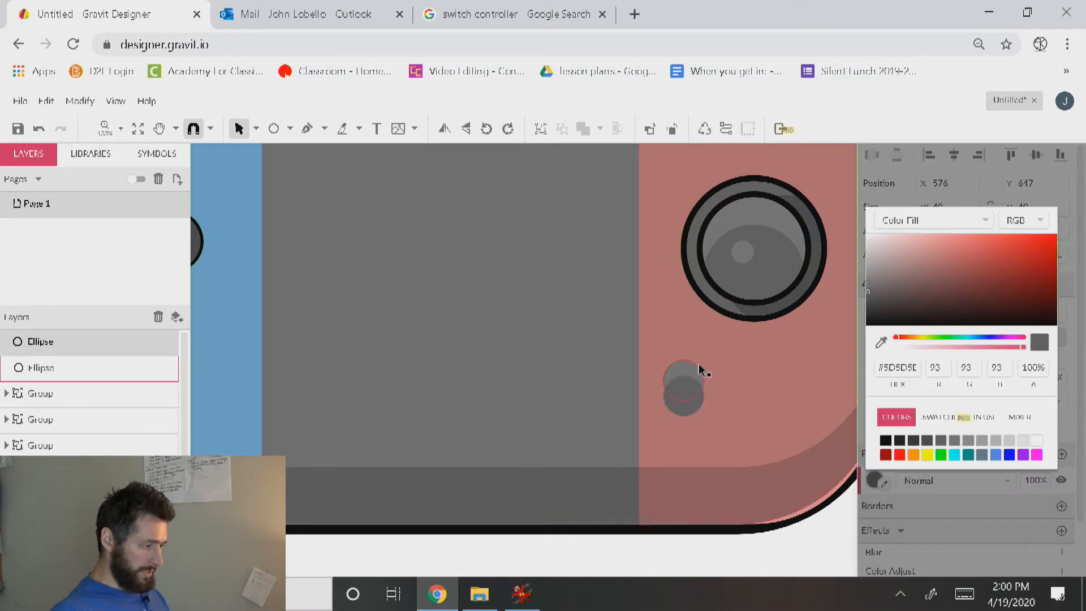
Try to intersect the small grey circle with its darker offset copy
{"action": "left_click", "coordinate": [699, 371]}
{"action": "left_click", "coordinate": [680, 413], "text": "shift"}
{"action": "left_click", "coordinate": [600, 129]}
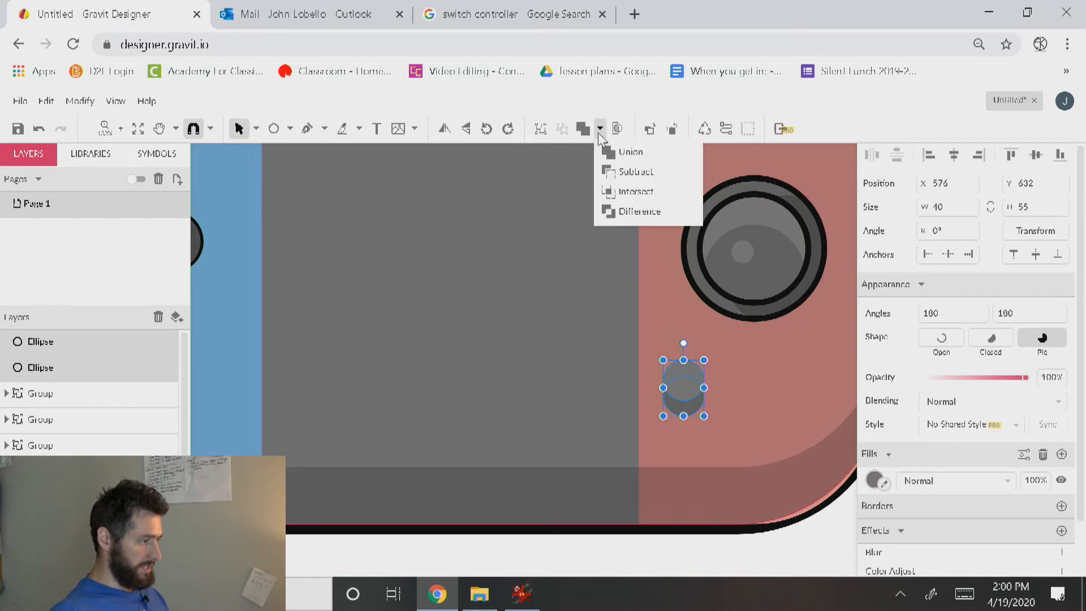
{"action": "left_click", "coordinate": [633, 191]}
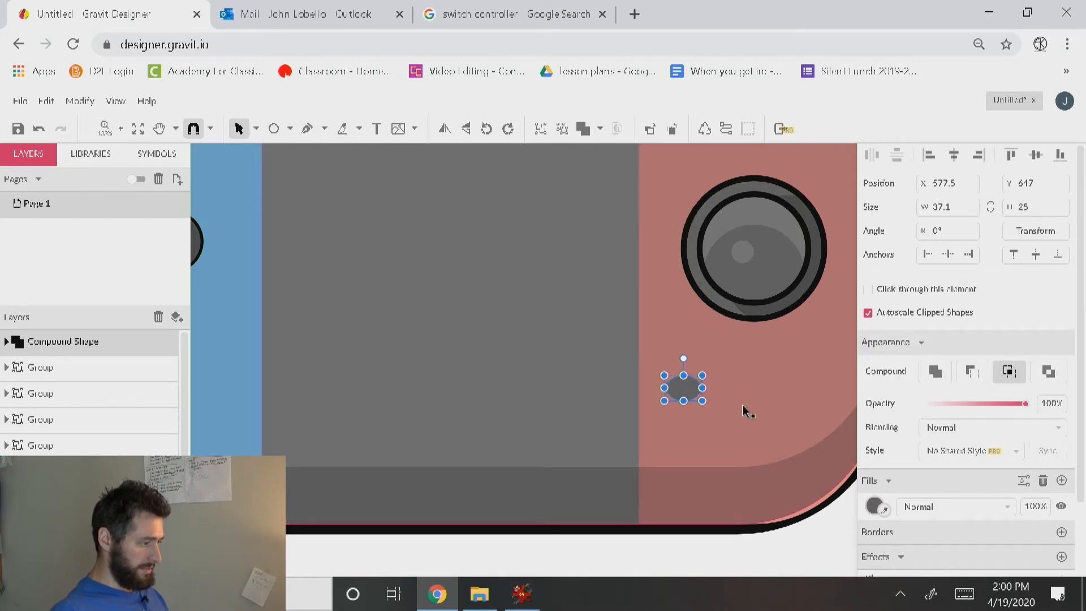
{"action": "key", "text": "ctrl+z"}
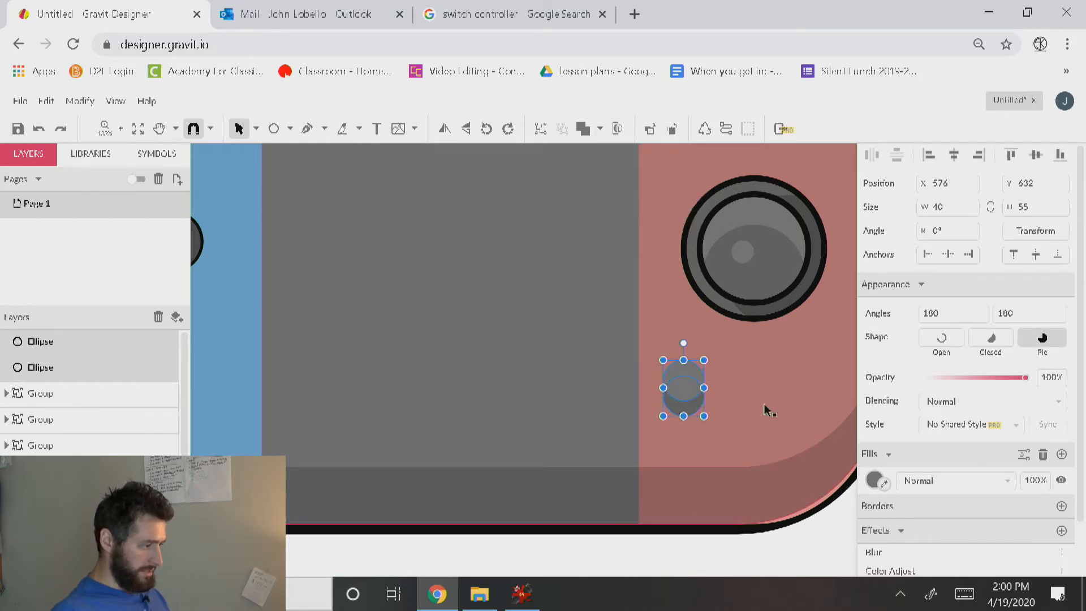
{"action": "key", "text": "ctrl+shift+z"}
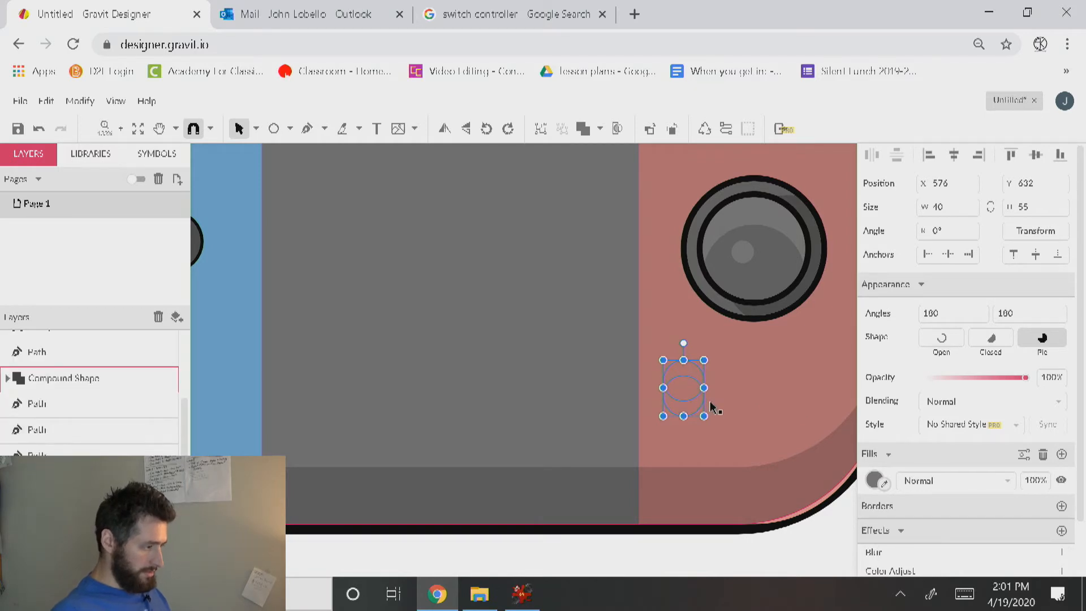
{"action": "key", "text": "ctrl+z"}
{"action": "left_click", "coordinate": [693, 470]}
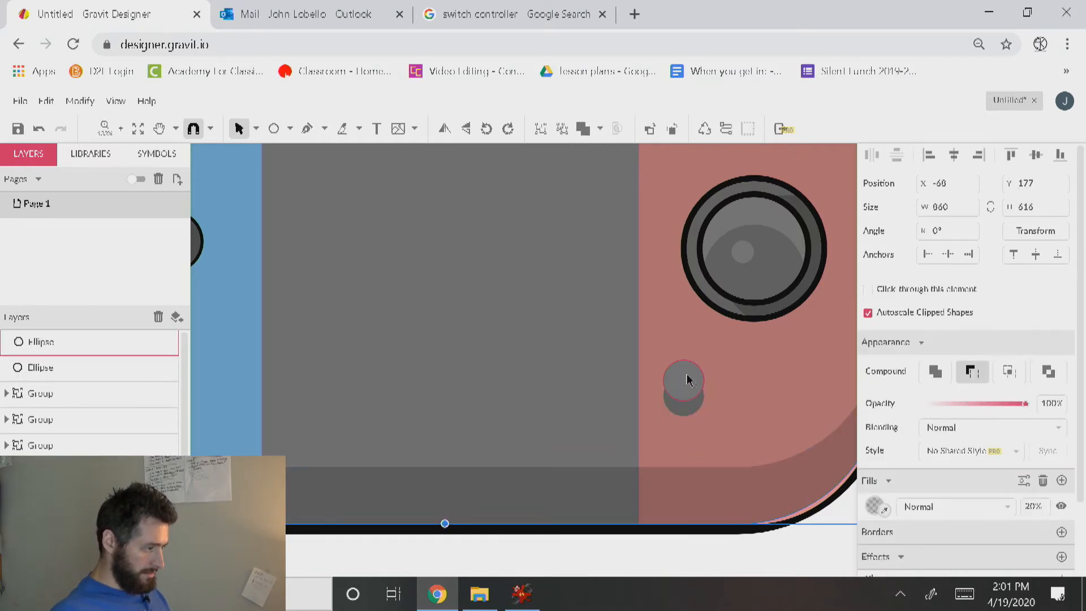
Duplicate the small grey circle on the red side and intersect the copy with its darker offset circle to shade the lower part
{"action": "left_click", "coordinate": [686, 380]}
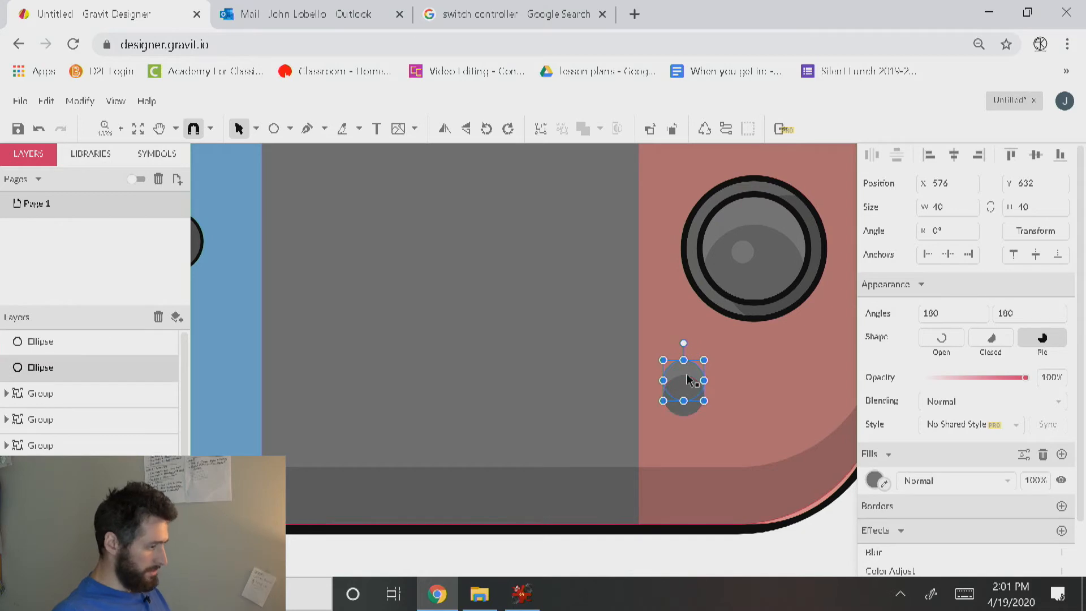
{"action": "key", "text": "ctrl+d"}
{"action": "left_click_drag", "start_coordinate": [687, 399], "coordinate": [686, 415]}
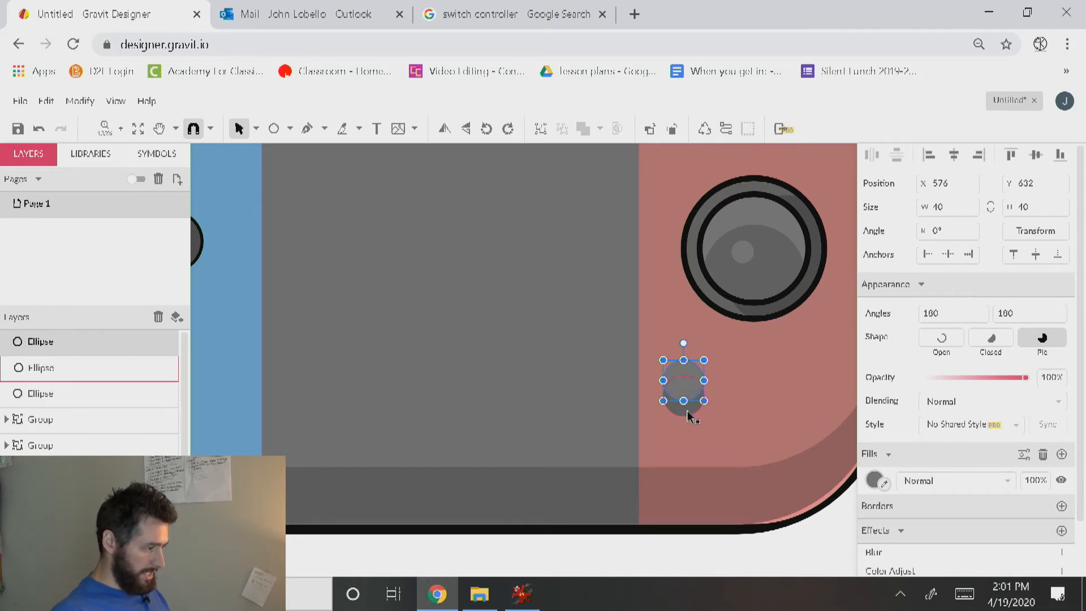
{"action": "left_click", "coordinate": [594, 121]}
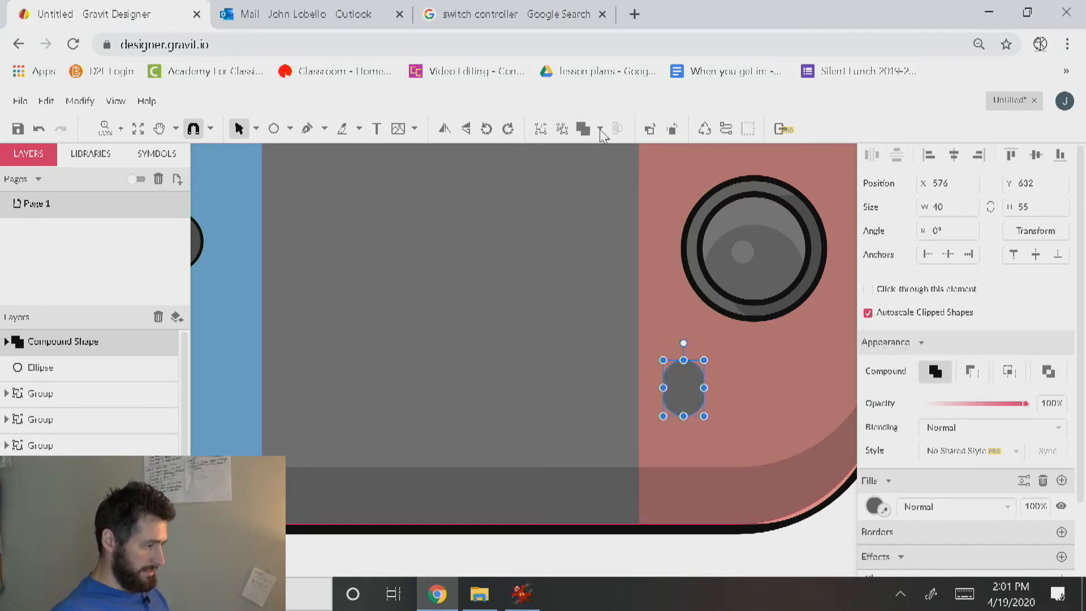
{"action": "key", "text": "ctrl+z"}
{"action": "left_click", "coordinate": [599, 129]}
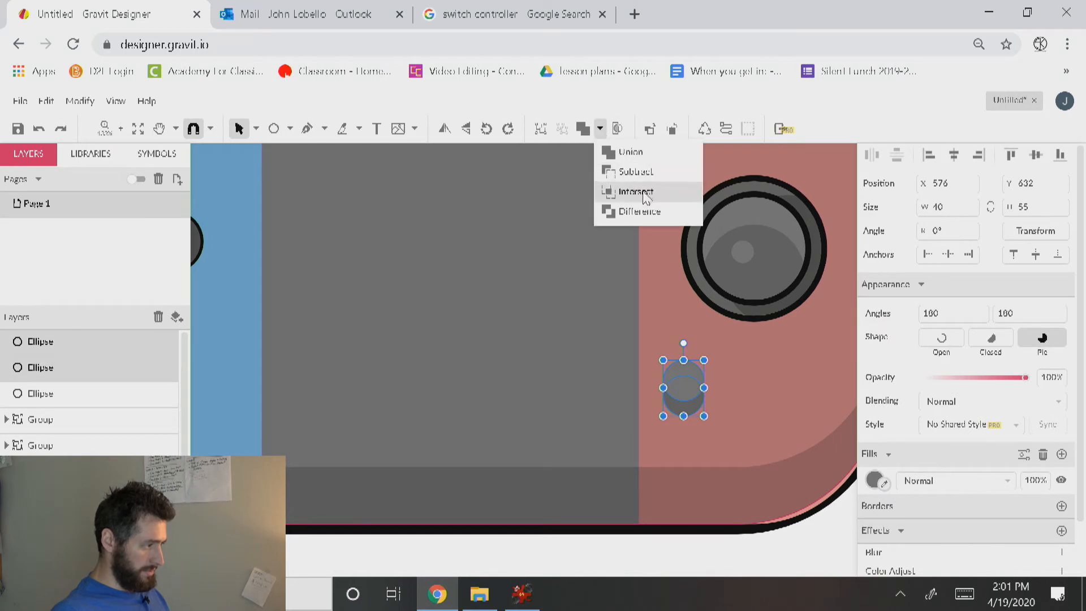
{"action": "left_click", "coordinate": [636, 192]}
{"action": "left_click", "coordinate": [770, 471]}
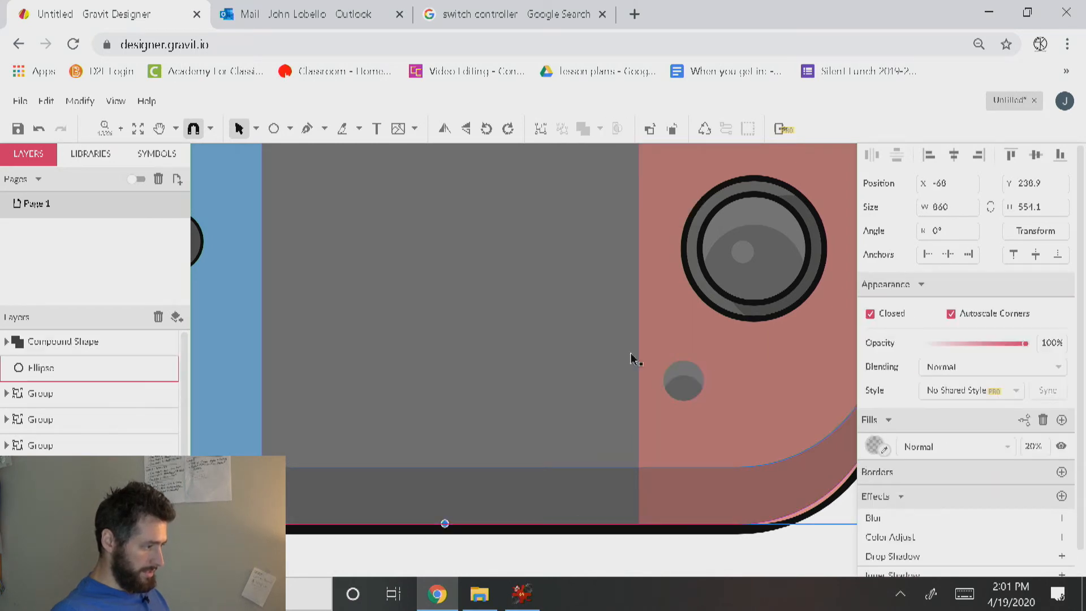
Add a black 6 px border to the small grey circle, positioned outside its edge
{"action": "left_click", "coordinate": [686, 368]}
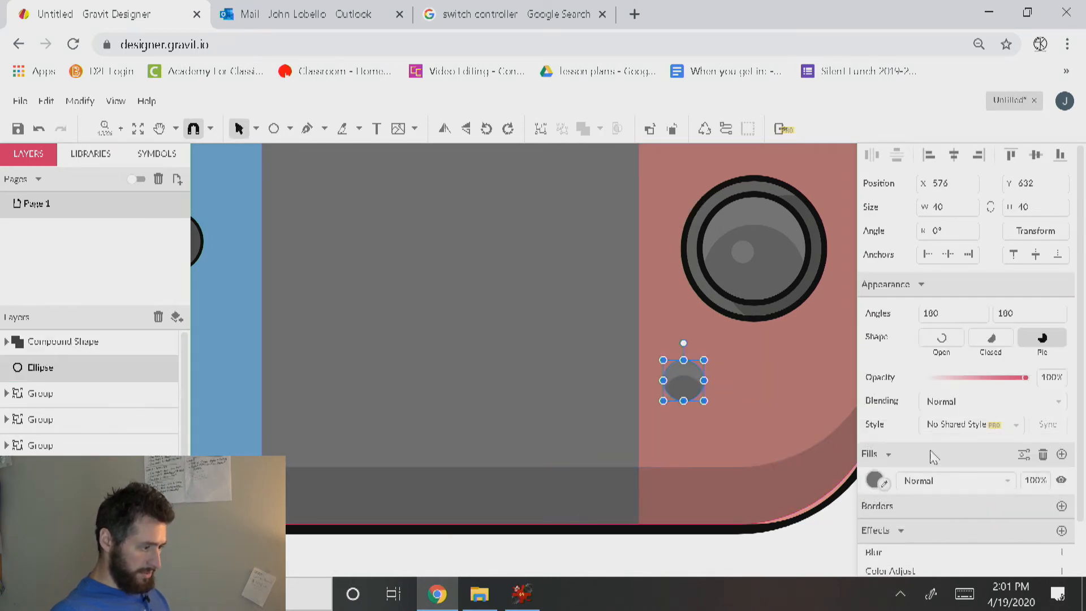
{"action": "left_click", "coordinate": [1062, 506]}
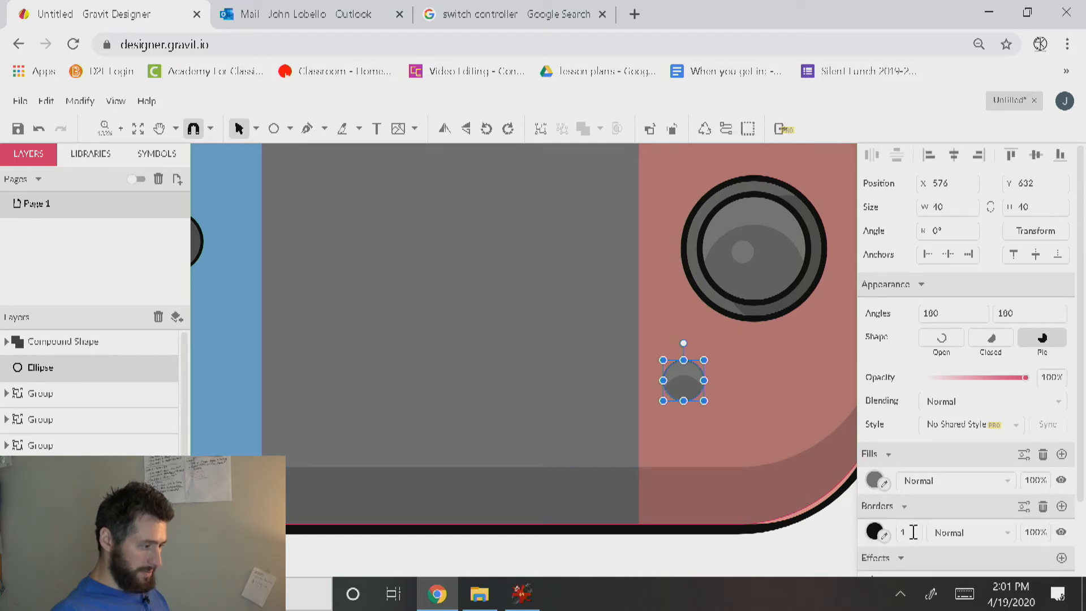
{"action": "type", "text": "4"}
{"action": "key", "text": "Up"}
{"action": "key", "text": "Up"}
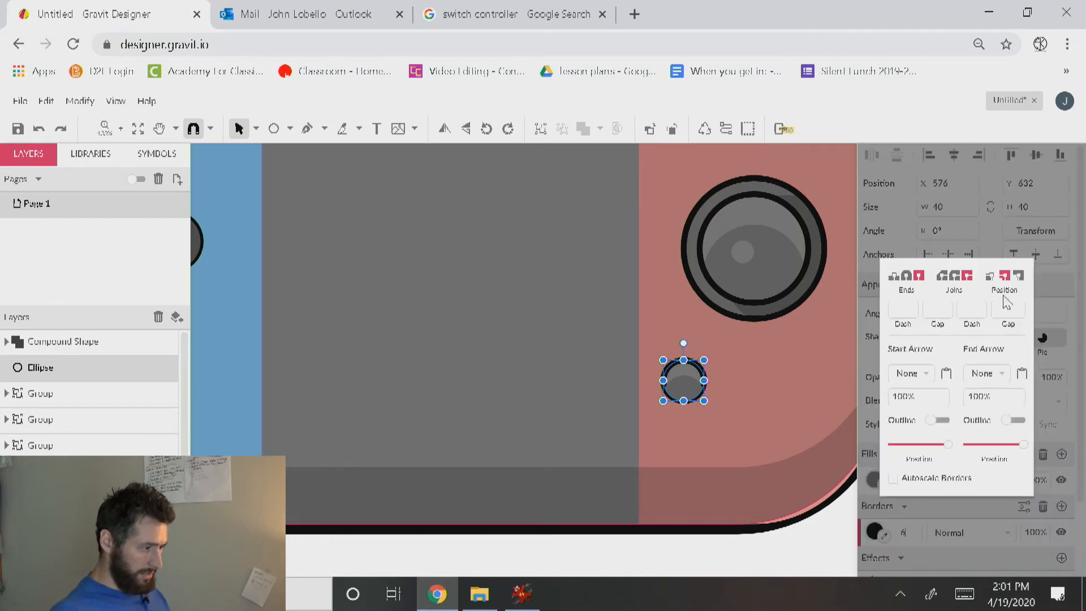
{"action": "left_click", "coordinate": [1019, 279]}
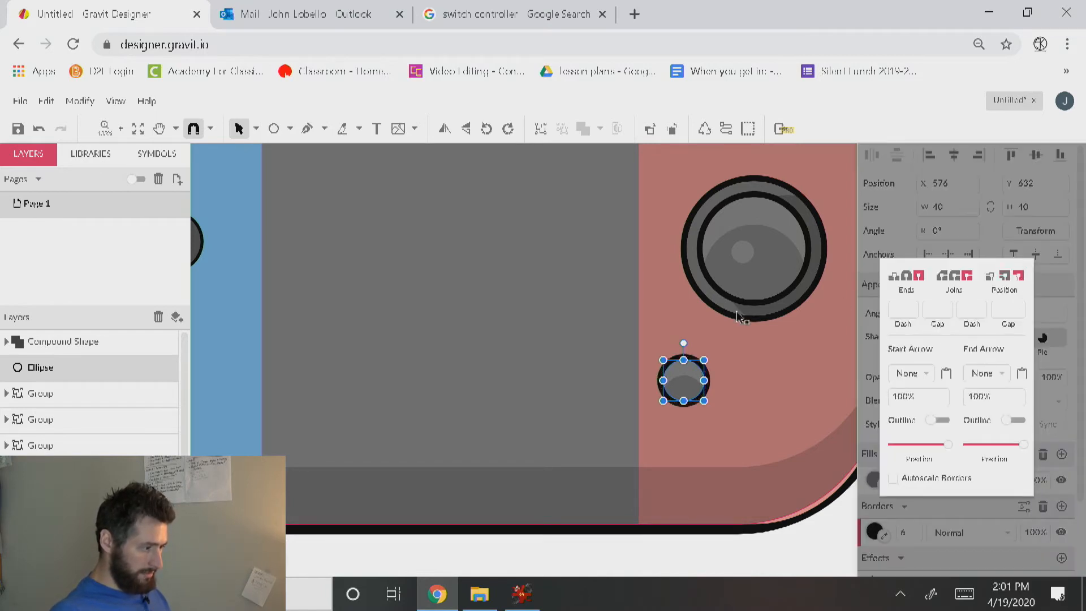
{"action": "left_click", "coordinate": [498, 346]}
Draw a square about 41 px wide below and right of the blue side's button group, with a 100% opaque grey #747474 fill
{"action": "key", "text": "space"}
{"action": "left_click_drag", "start_coordinate": [465, 351], "coordinate": [701, 345]}
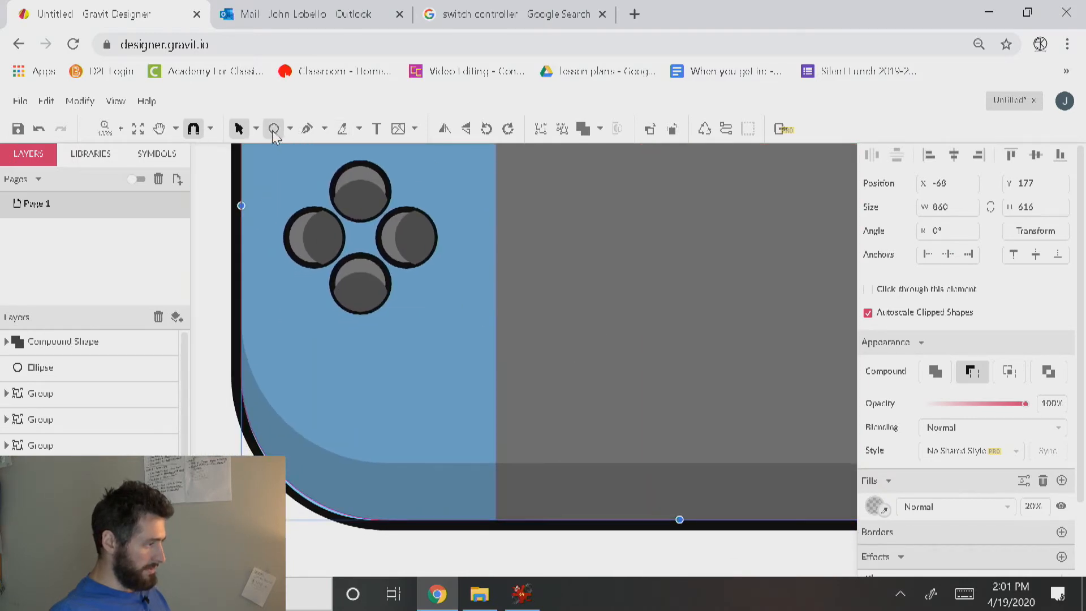
{"action": "left_click", "coordinate": [290, 128]}
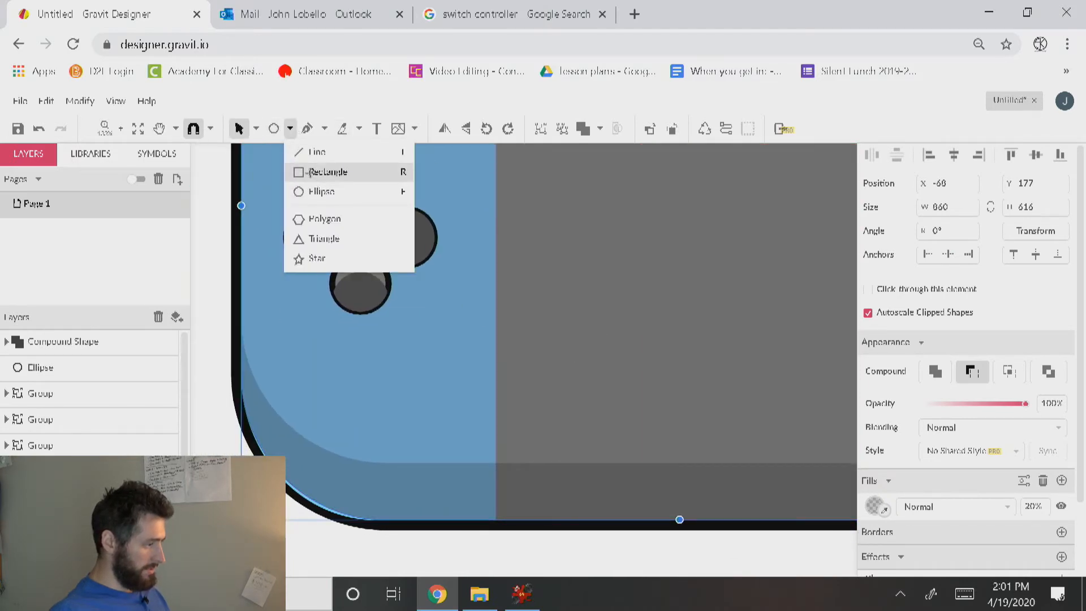
{"action": "left_click", "coordinate": [325, 172]}
{"action": "left_click_drag", "start_coordinate": [434, 364], "coordinate": [476, 406]}
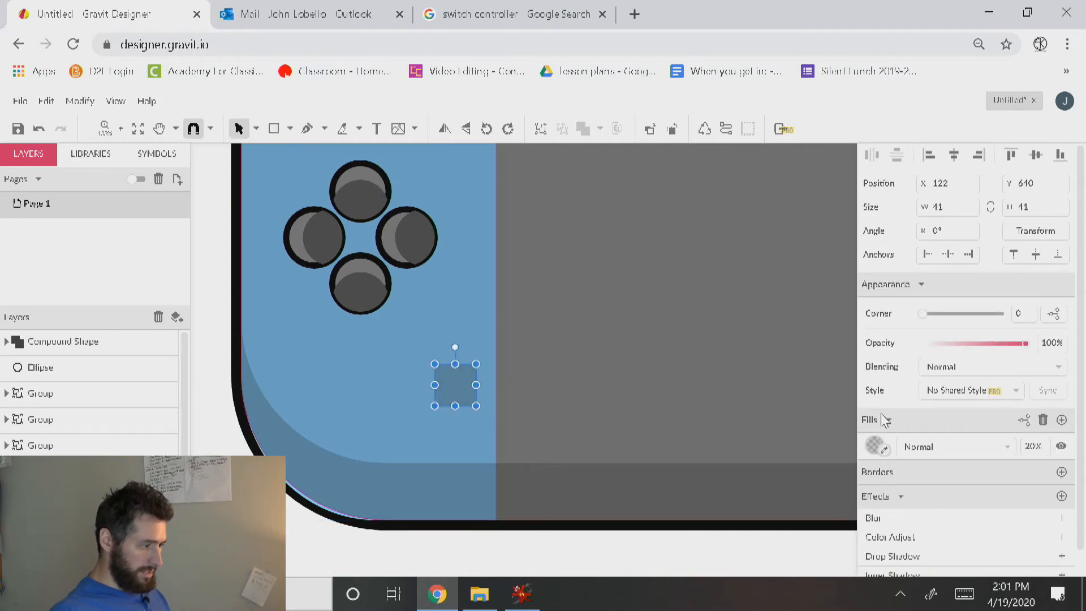
{"action": "left_click", "coordinate": [1025, 447]}
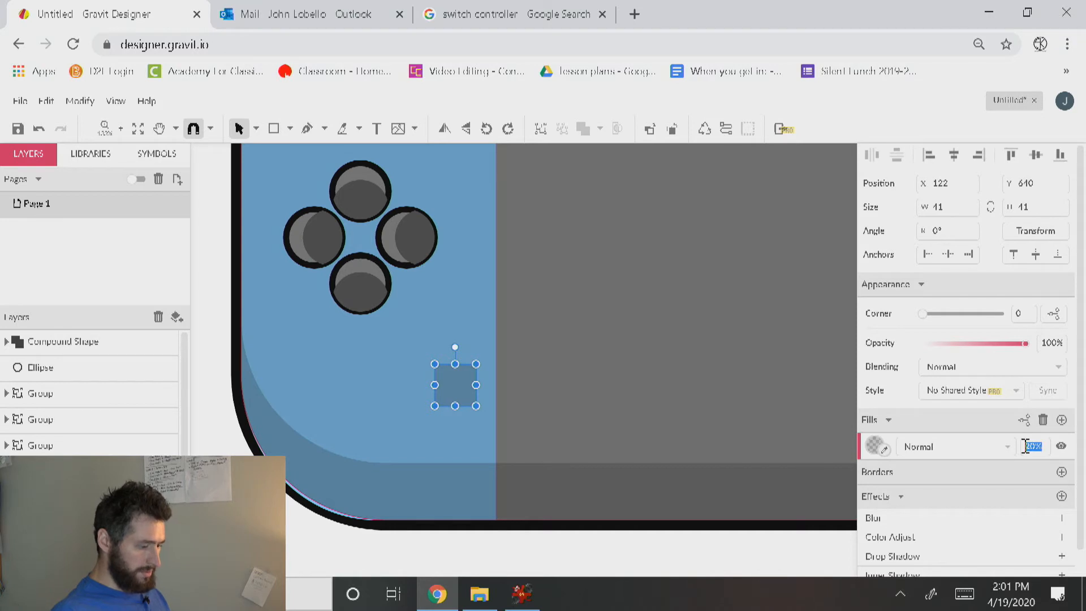
{"action": "type", "text": "100"}
{"action": "key", "text": "Return"}
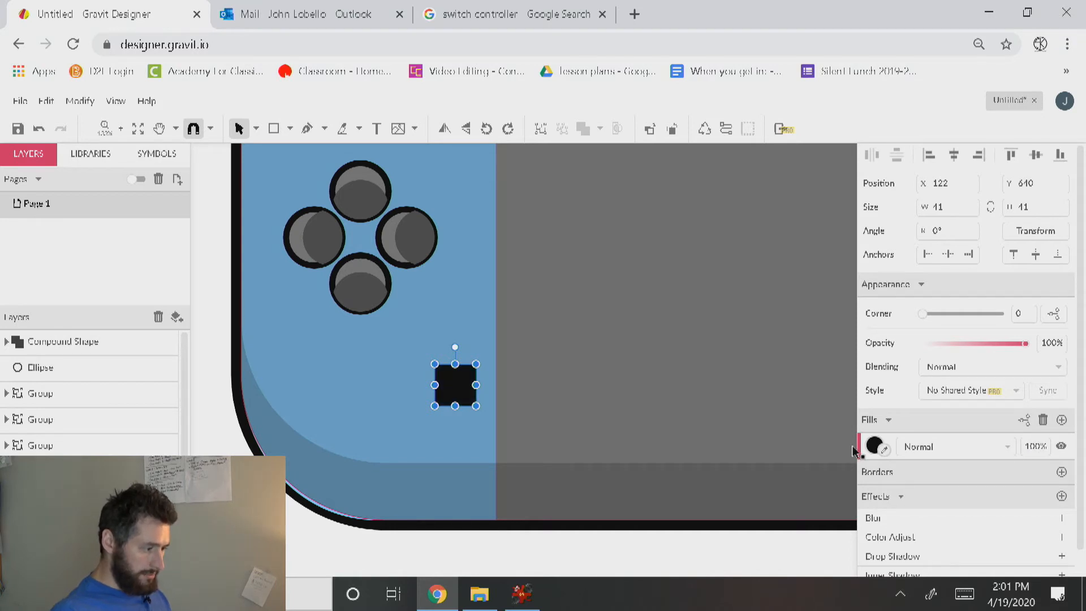
{"action": "left_click", "coordinate": [875, 446]}
{"action": "left_click", "coordinate": [954, 405]}
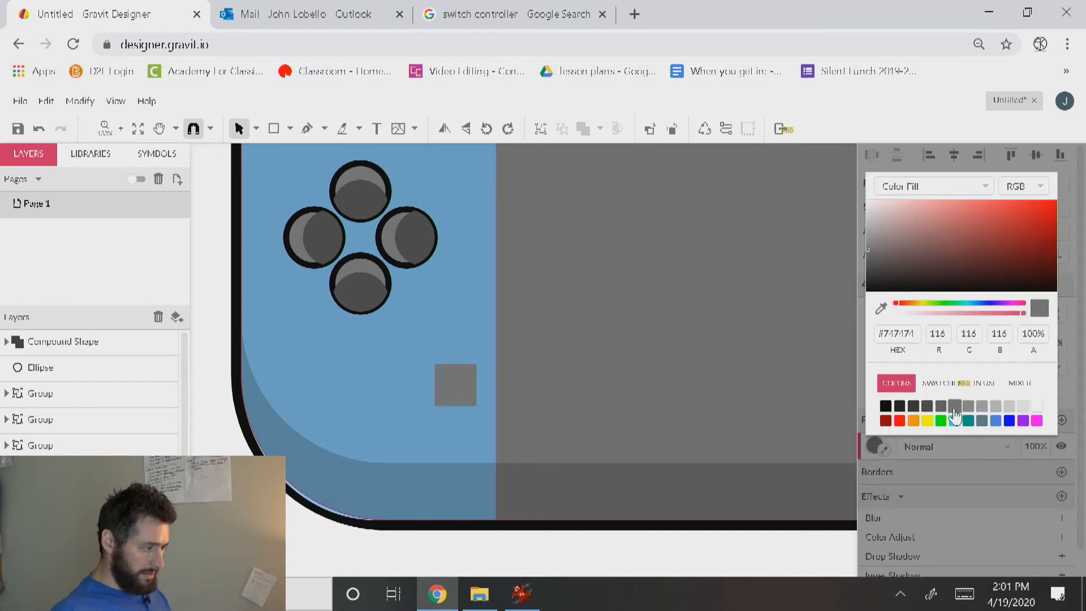
Duplicate the grey square about 16 px lower and fill the copy with darker grey #5D5D5D
{"action": "left_click", "coordinate": [457, 389]}
{"action": "left_click_drag", "start_coordinate": [459, 397], "coordinate": [458, 412]}
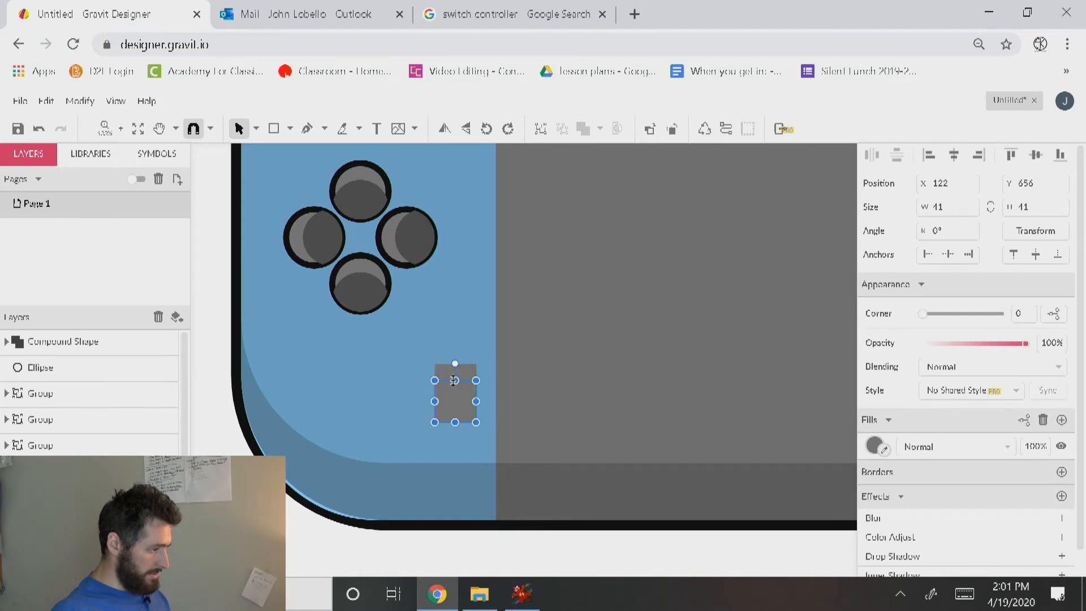
{"action": "left_click", "coordinate": [875, 446]}
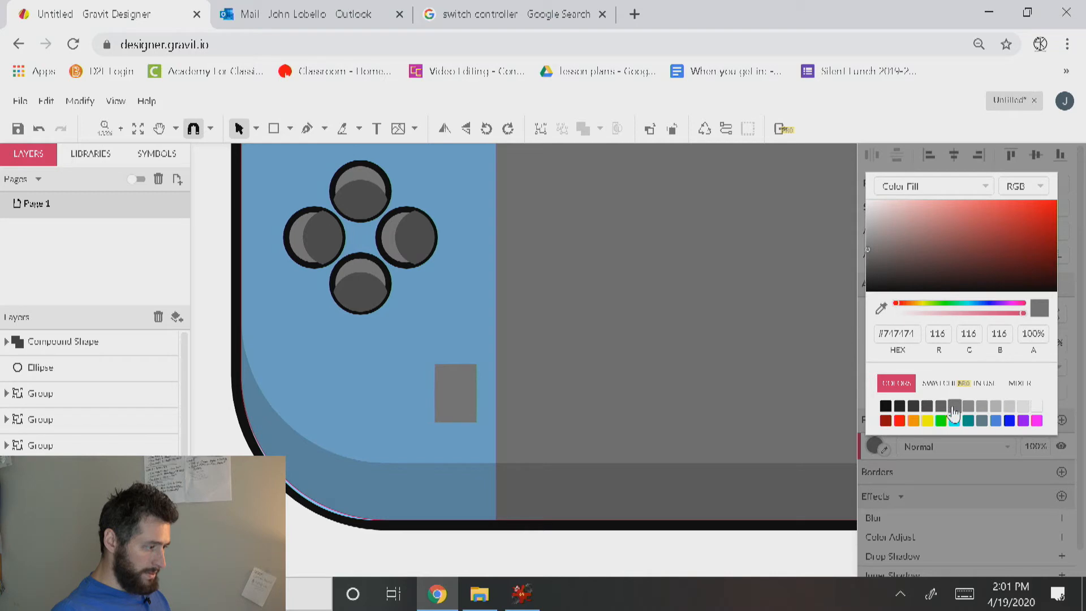
{"action": "left_click", "coordinate": [940, 406]}
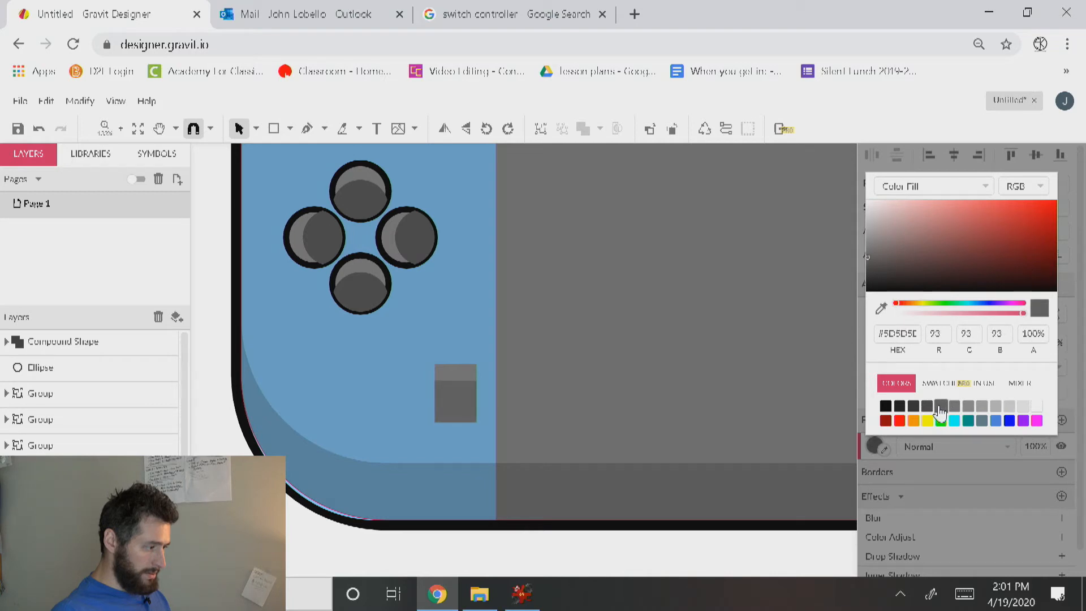
Bring a copy of the light grey square to the front and intersect it with the darker offset square
{"action": "left_click", "coordinate": [470, 382]}
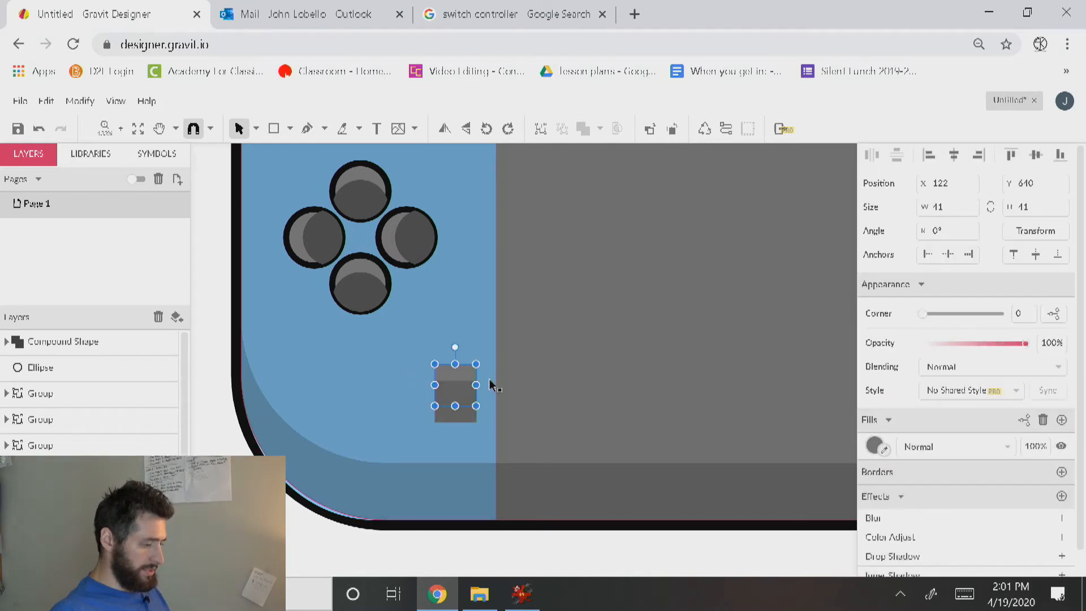
{"action": "key", "text": "ctrl+shift+Up"}
{"action": "left_click", "coordinate": [455, 418], "text": "shift"}
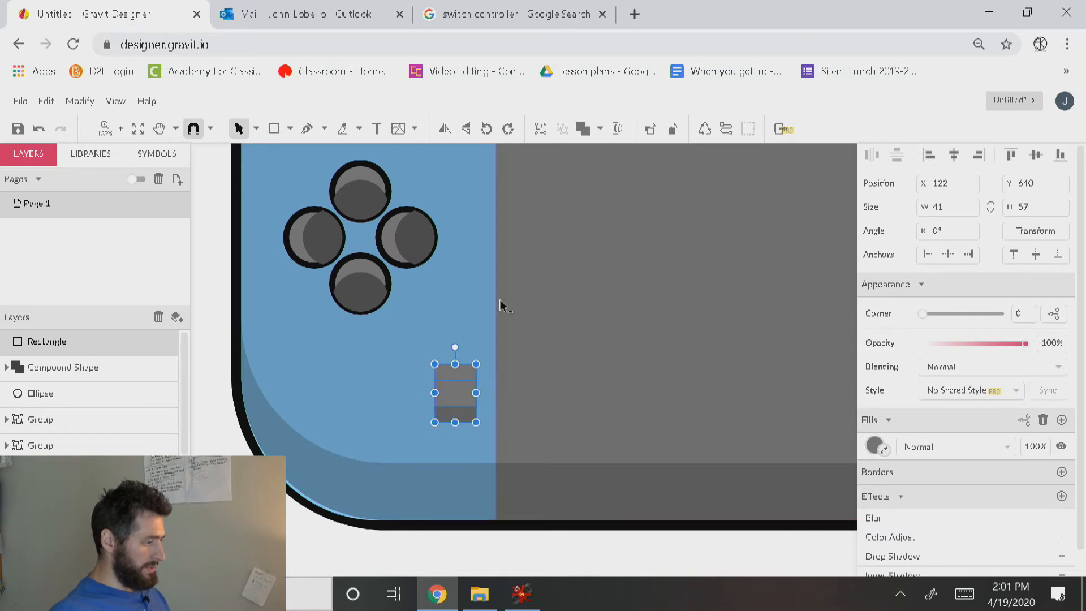
{"action": "left_click", "coordinate": [599, 129]}
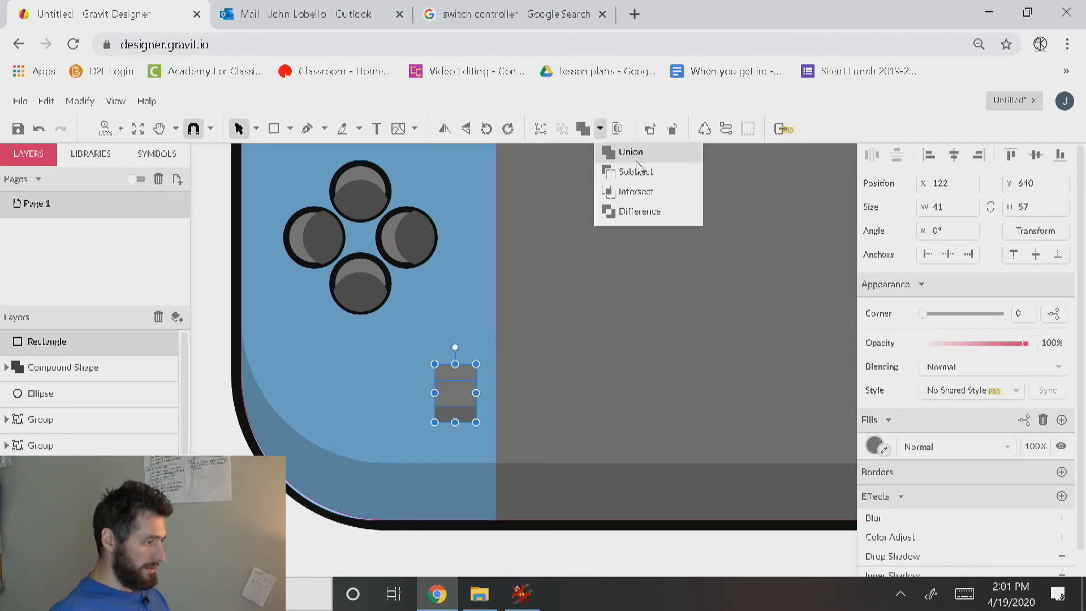
{"action": "left_click", "coordinate": [641, 192]}
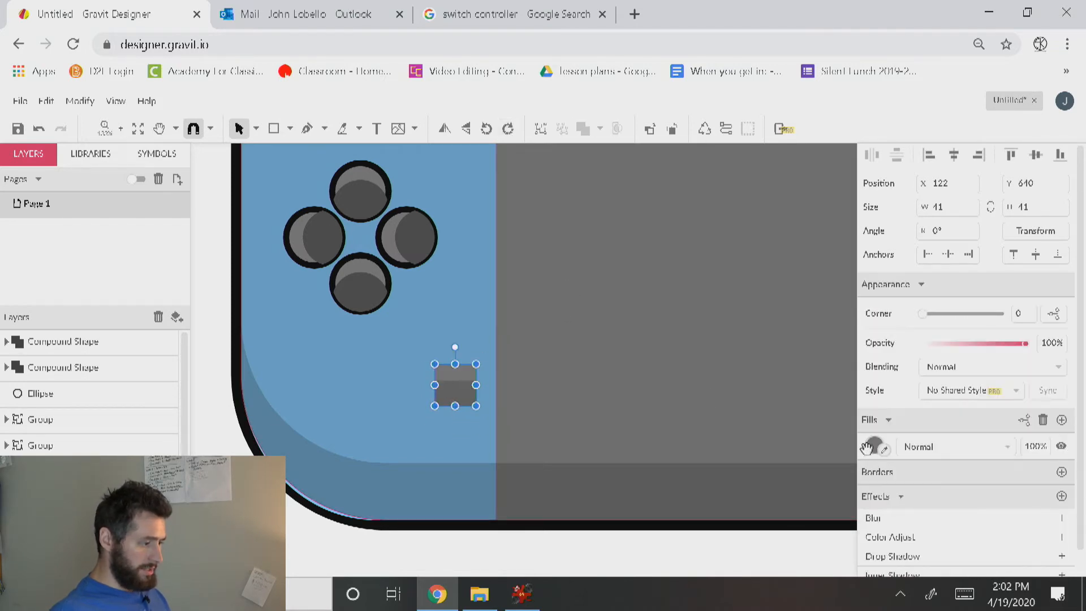
Add a black 6 px border to the grey square, positioned outside its edge
{"action": "left_click", "coordinate": [1060, 472]}
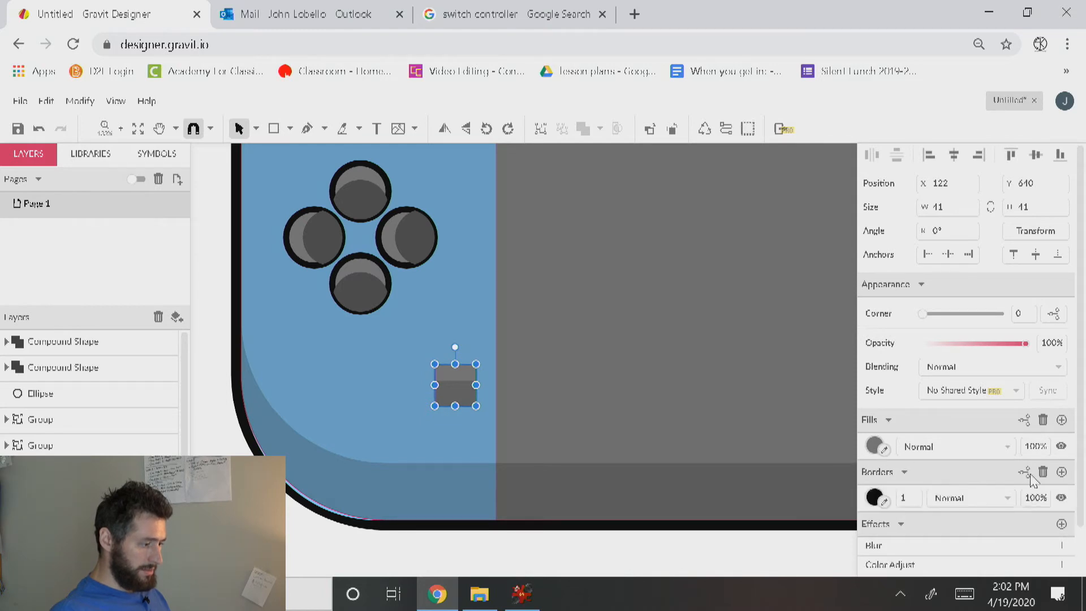
{"action": "left_click", "coordinate": [906, 497]}
{"action": "type", "text": "6"}
{"action": "key", "text": "Return"}
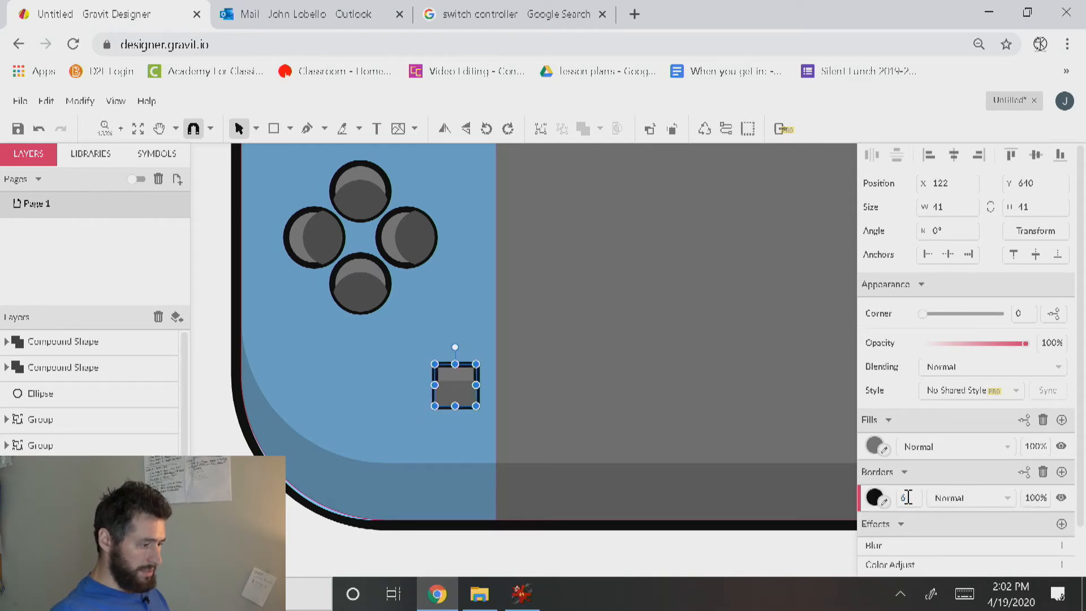
{"action": "left_click", "coordinate": [1023, 473]}
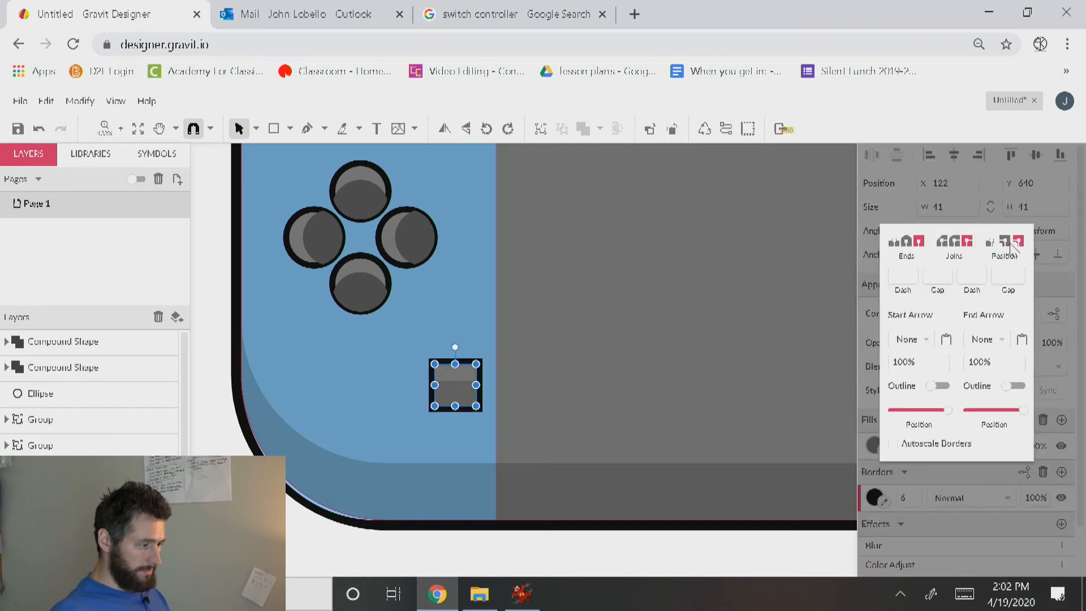
{"action": "left_click", "coordinate": [306, 382]}
Draw a minus sign about 51 by 16 px near the blue side's upper edge, with fully rounded ends and a dark grey #464646 fill
{"action": "scroll", "coordinate": [378, 406], "scroll_direction": "down", "scroll_amount": 5}
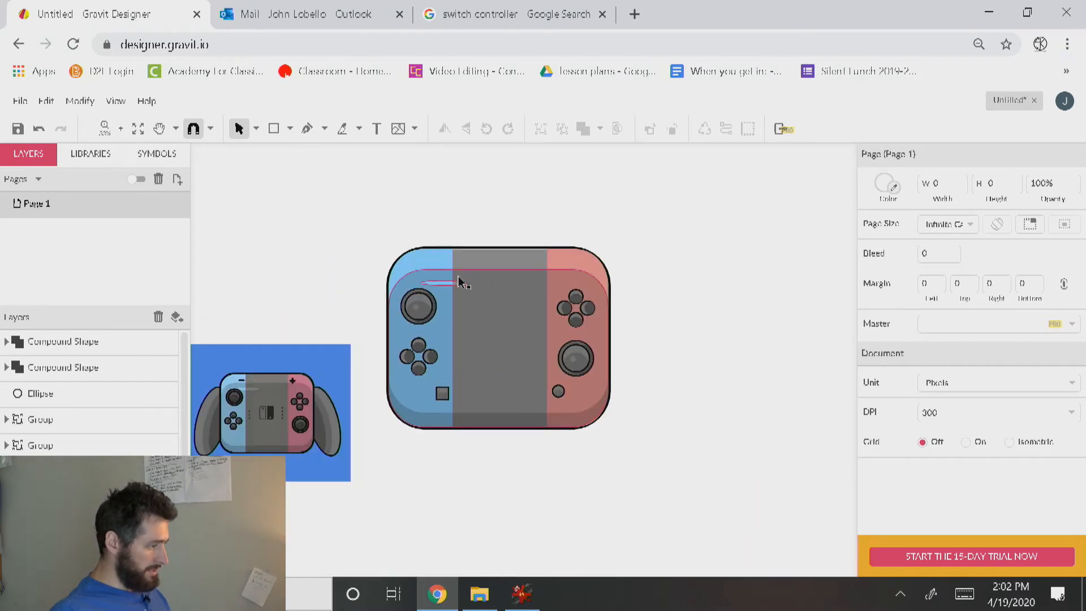
{"action": "scroll", "coordinate": [435, 255], "scroll_direction": "up", "scroll_amount": 6}
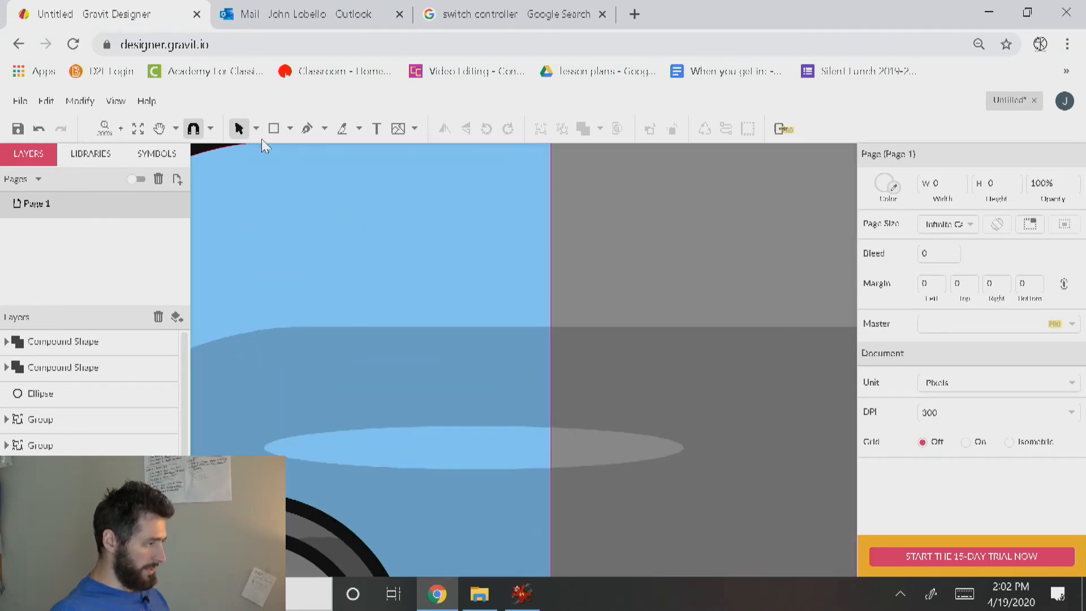
{"action": "left_click", "coordinate": [273, 129]}
{"action": "mouse_move", "coordinate": [404, 204]}
{"action": "left_mouse_down"}
{"action": "mouse_move", "coordinate": [473, 236]}
{"action": "mouse_move", "coordinate": [522, 242]}
{"action": "left_mouse_up"}
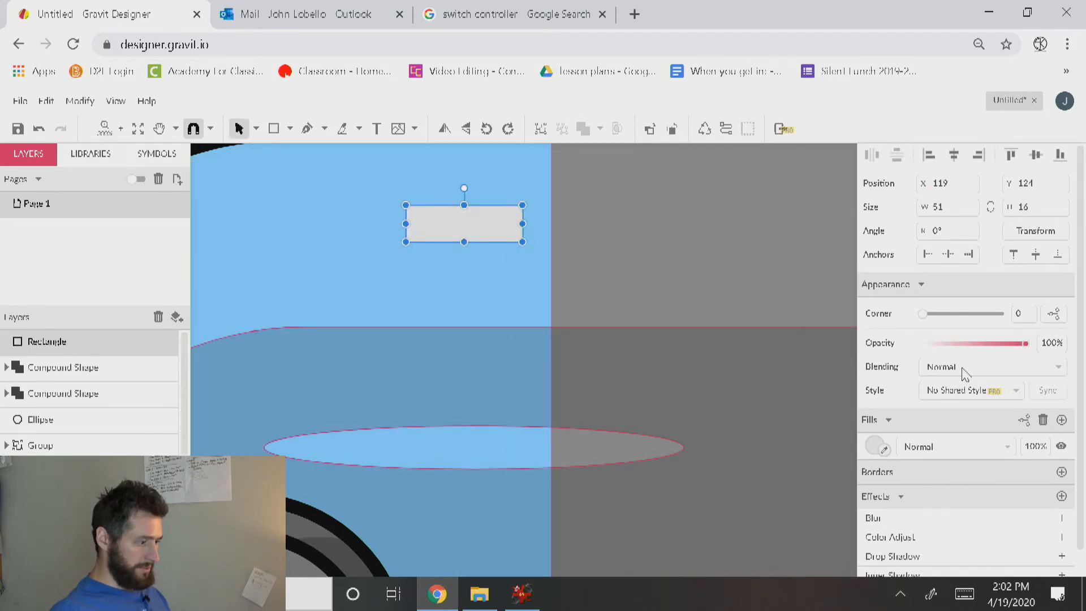
{"action": "left_click_drag", "start_coordinate": [934, 310], "coordinate": [1015, 312]}
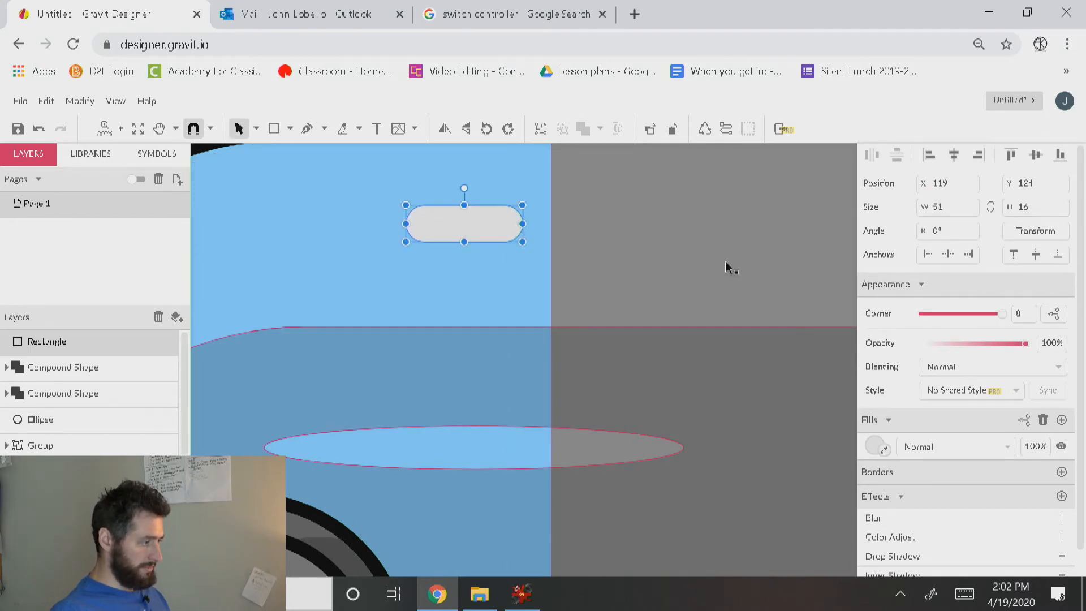
{"action": "scroll", "coordinate": [439, 347], "scroll_direction": "up", "scroll_amount": 3}
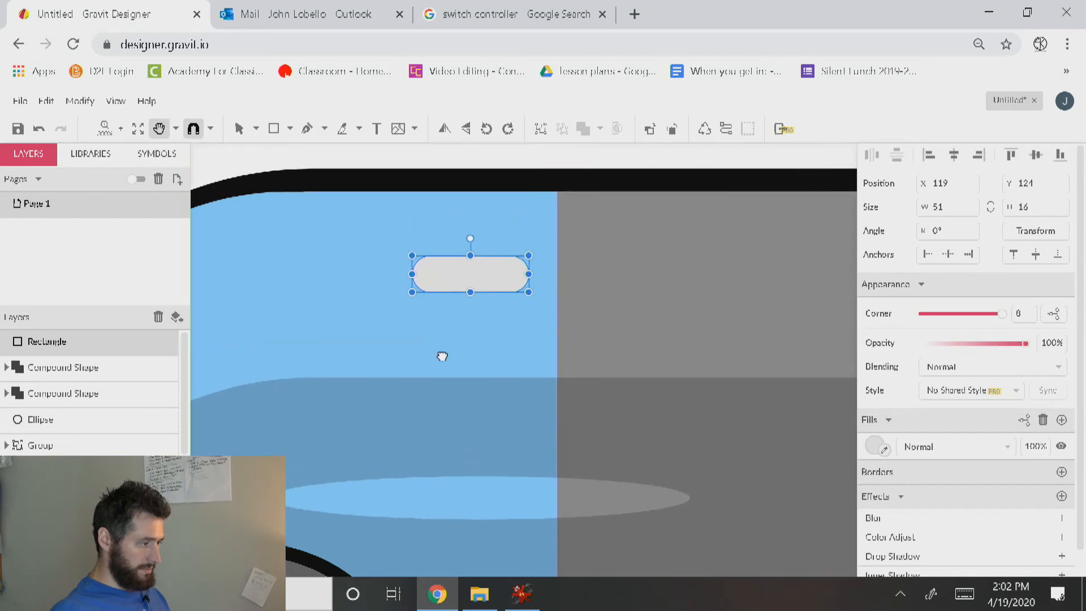
{"action": "left_click", "coordinate": [876, 447]}
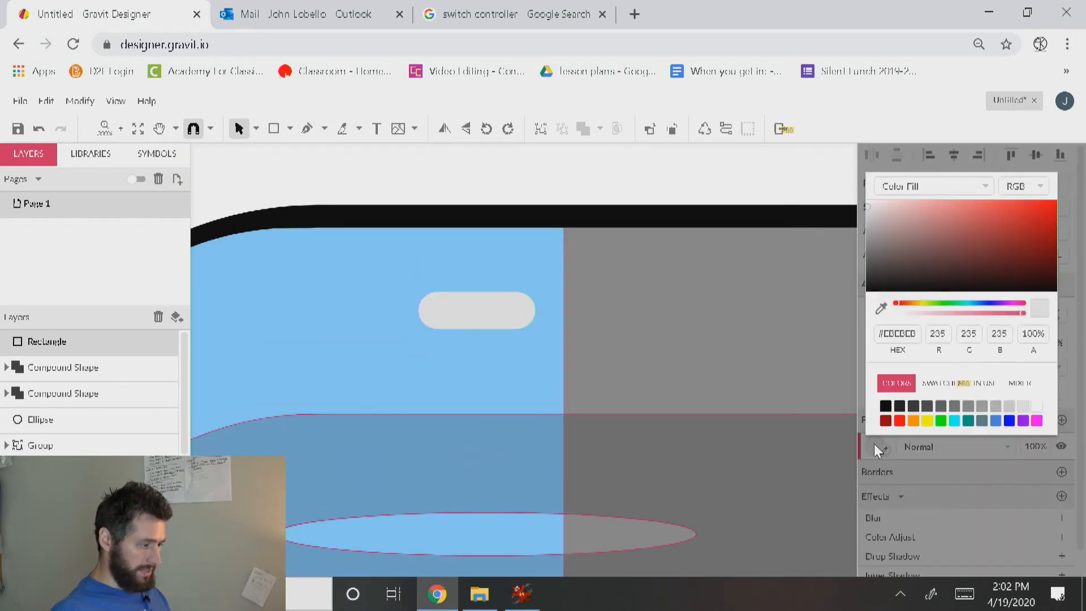
{"action": "left_click", "coordinate": [927, 407]}
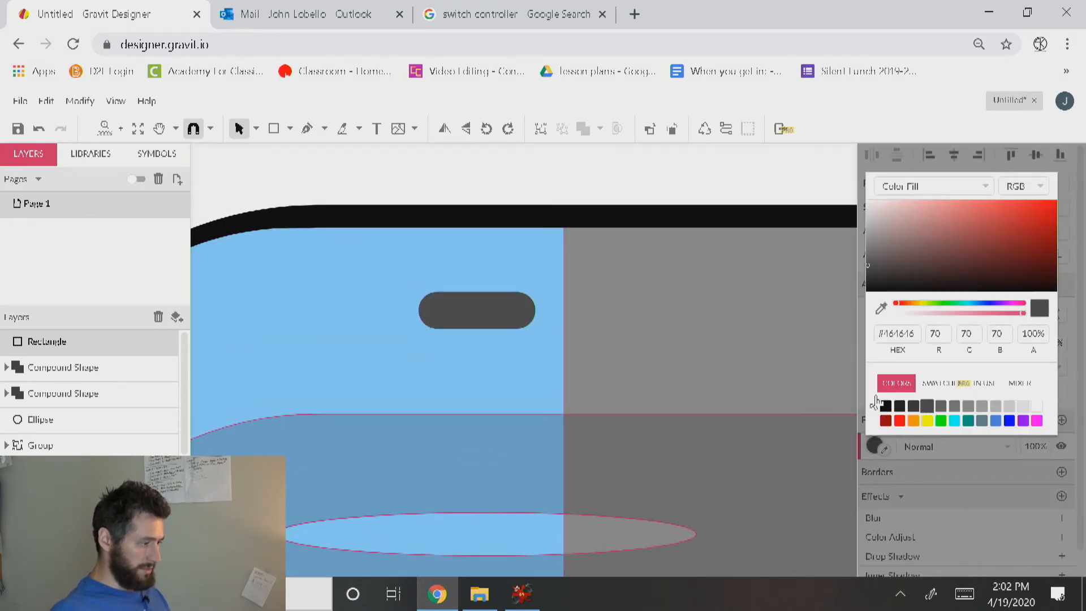
Place a copy of the minus bar at the same height near the red side's upper inner corner, at X 566.5
{"action": "left_click", "coordinate": [478, 323]}
{"action": "scroll", "coordinate": [504, 291], "scroll_direction": "down", "scroll_amount": 6}
{"action": "scroll", "coordinate": [503, 292], "scroll_direction": "up", "scroll_amount": 4}
{"action": "scroll", "coordinate": [503, 284], "scroll_direction": "down", "scroll_amount": 3}
{"action": "left_click_drag", "start_coordinate": [493, 263], "coordinate": [845, 272]}
{"action": "left_click_drag", "start_coordinate": [783, 288], "coordinate": [583, 297]}
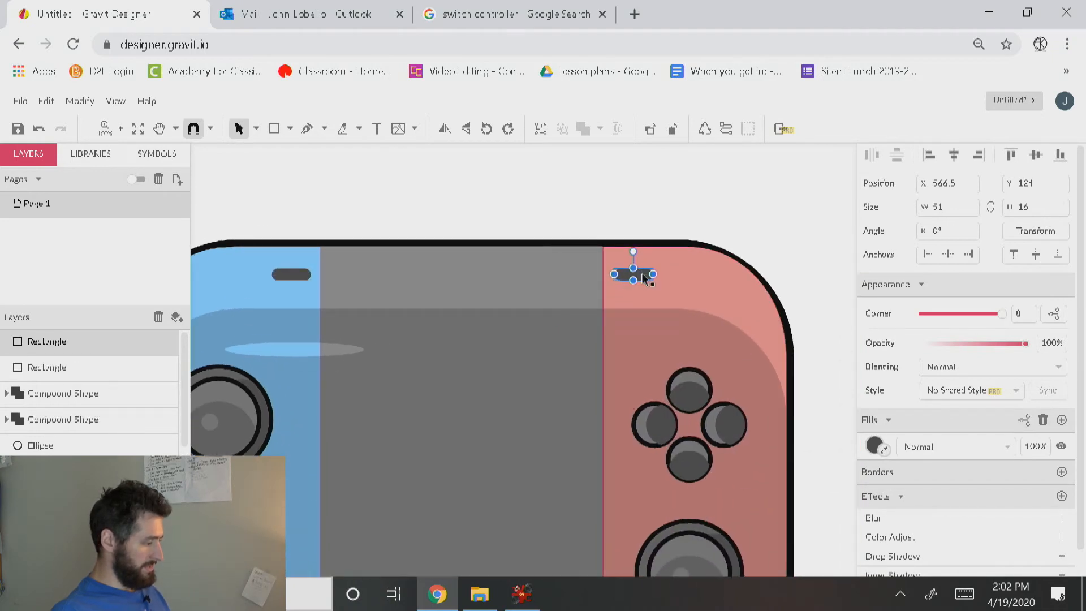
Duplicate the red side's bar and rotate the copy upright over it to form a plus sign
{"action": "key", "text": "ctrl+d"}
{"action": "left_click", "coordinate": [638, 276]}
{"action": "left_click_drag", "start_coordinate": [655, 283], "coordinate": [671, 258]}
{"action": "key", "text": "ctrl+d"}
{"action": "left_click", "coordinate": [676, 206]}
Merge the plus sign's two bars into one compound shape and shrink it about its centre to about 30 by 30 px
{"action": "key", "text": "space"}
{"action": "left_click_drag", "start_coordinate": [468, 241], "coordinate": [522, 181]}
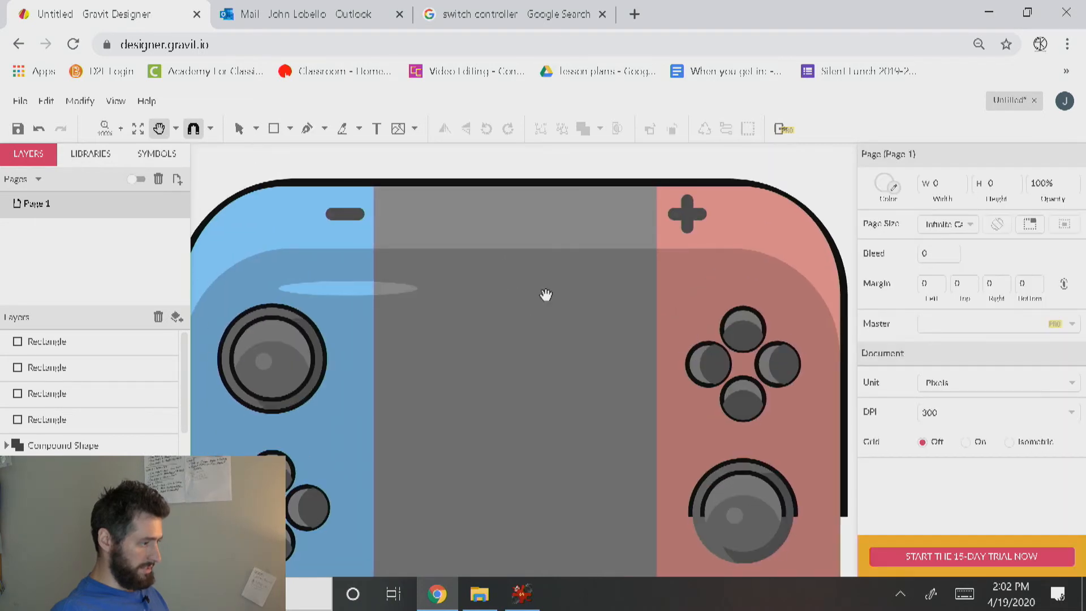
{"action": "left_click", "coordinate": [689, 217]}
{"action": "left_click", "coordinate": [691, 223], "text": "shift"}
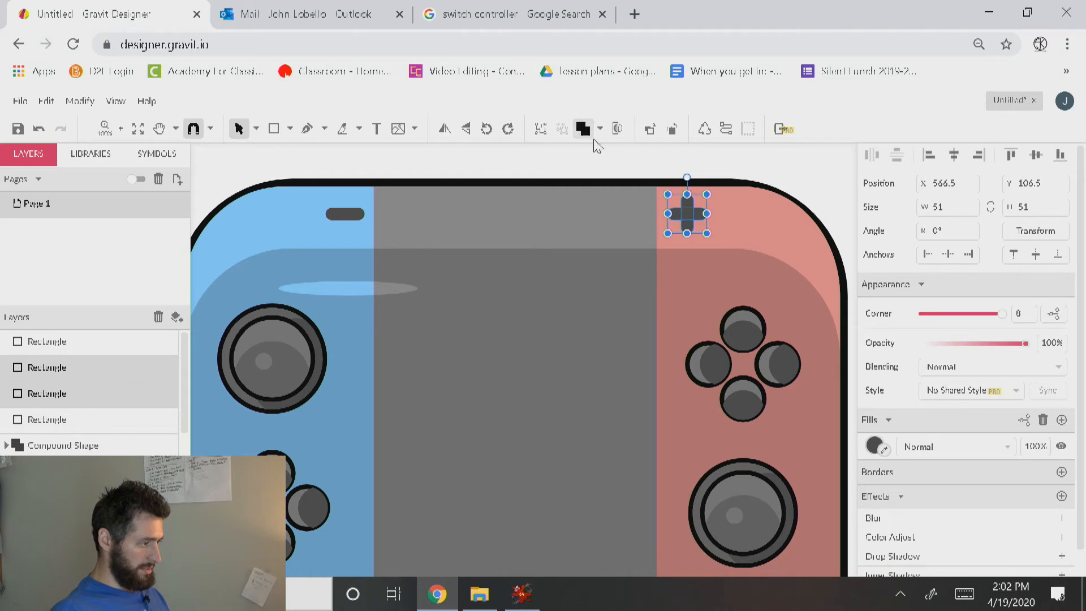
{"action": "left_click", "coordinate": [583, 129]}
{"action": "left_click_drag", "start_coordinate": [687, 194], "coordinate": [684, 203]}
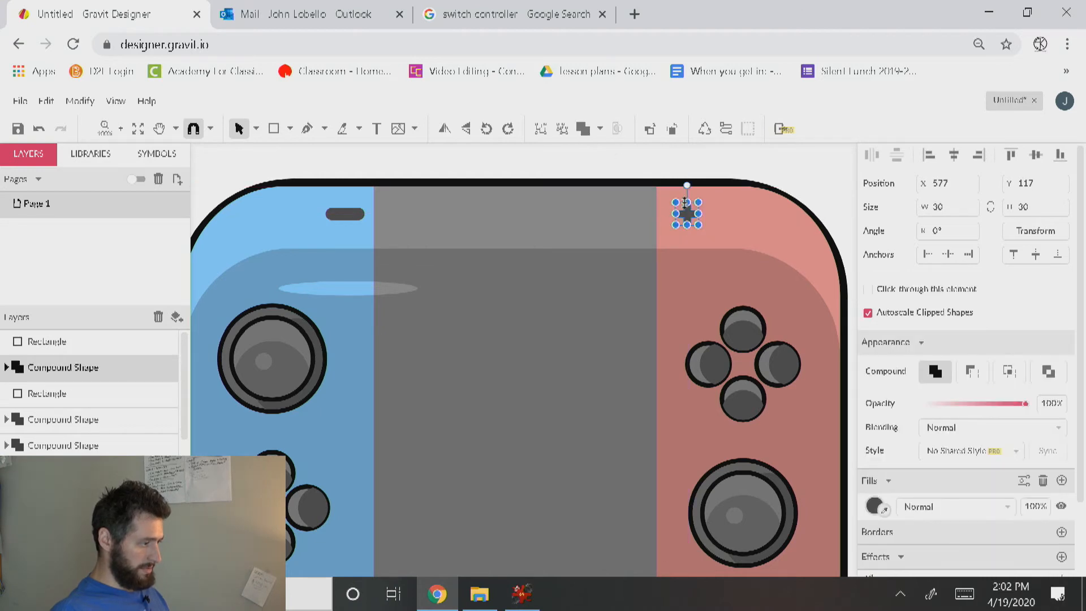
Shrink the minus sign on the blue side about its centre to about 37 by 11.6 px
{"action": "left_click", "coordinate": [356, 216]}
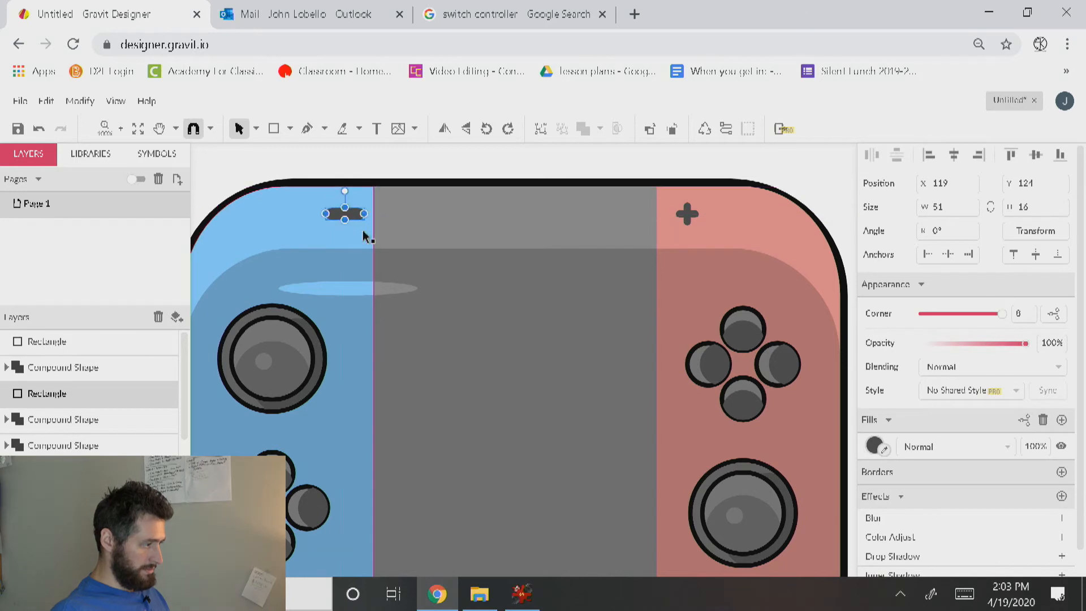
{"action": "scroll", "coordinate": [364, 236], "scroll_direction": "up", "scroll_amount": 5}
{"action": "left_click_drag", "start_coordinate": [384, 194], "coordinate": [363, 187]}
{"action": "scroll", "coordinate": [402, 249], "scroll_direction": "down", "scroll_amount": 8}
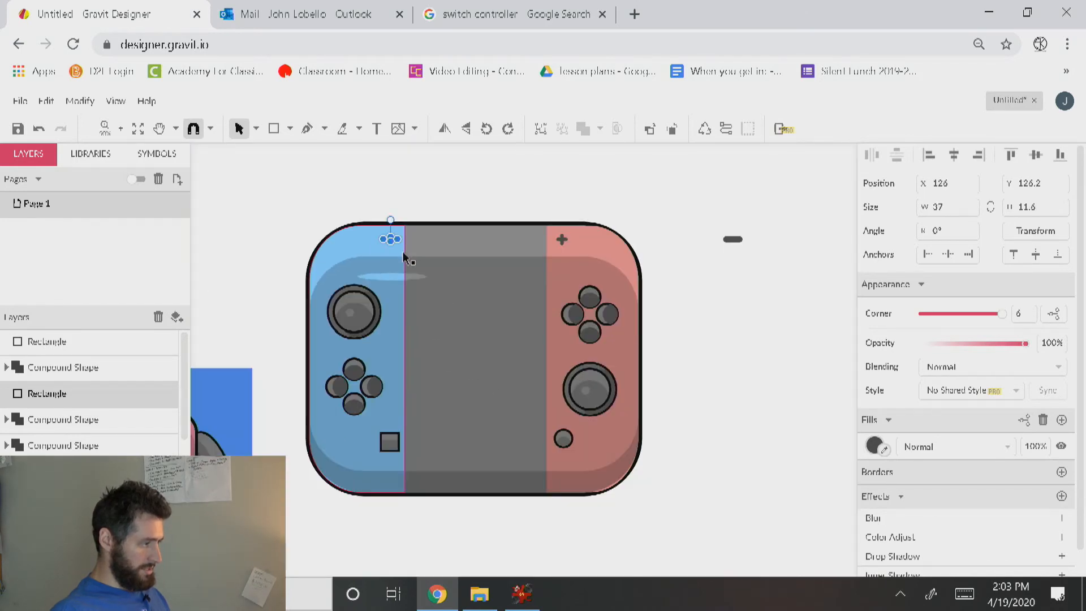
{"action": "left_click", "coordinate": [531, 229]}
Delete the stray minus bar lying outside the controller body
{"action": "left_click_drag", "start_coordinate": [488, 194], "coordinate": [521, 163]}
{"action": "key", "text": "space"}
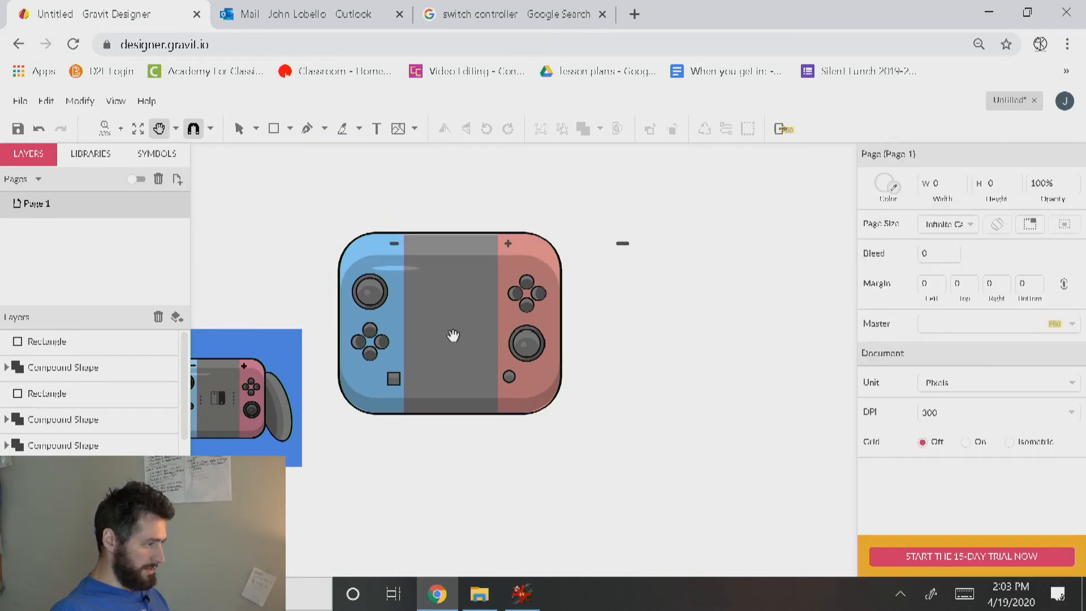
{"action": "key", "text": "space"}
{"action": "scroll", "coordinate": [441, 334], "scroll_direction": "up", "scroll_amount": 2}
{"action": "scroll", "coordinate": [441, 334], "scroll_direction": "down", "scroll_amount": 2}
{"action": "scroll", "coordinate": [441, 334], "scroll_direction": "up", "scroll_amount": 1}
{"action": "key", "text": "space"}
{"action": "left_click", "coordinate": [686, 219]}
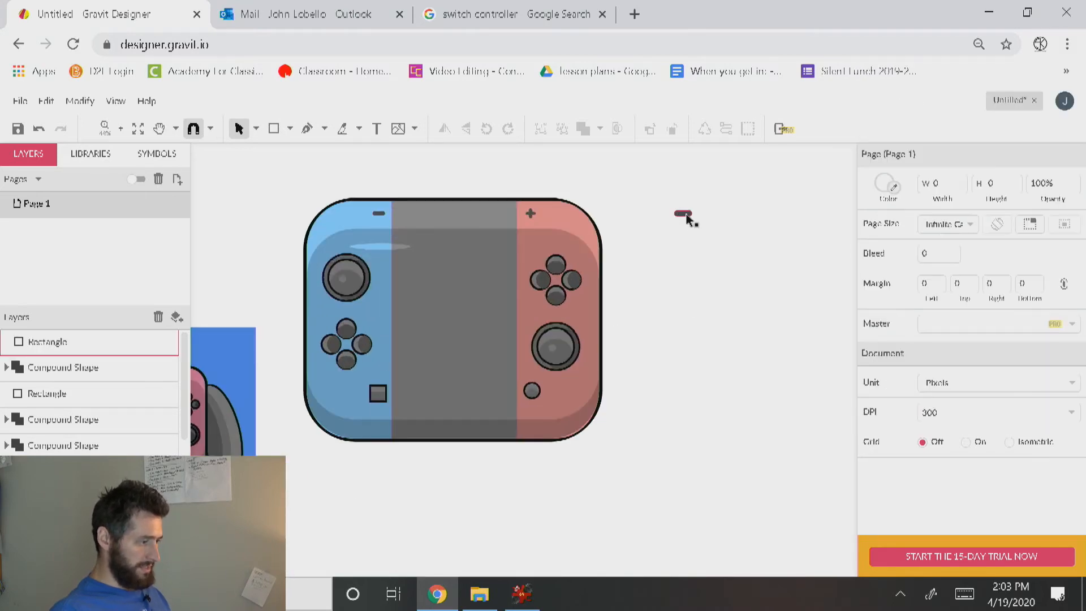
{"action": "left_click_drag", "start_coordinate": [650, 146], "coordinate": [720, 263]}
{"action": "key", "text": "Delete"}
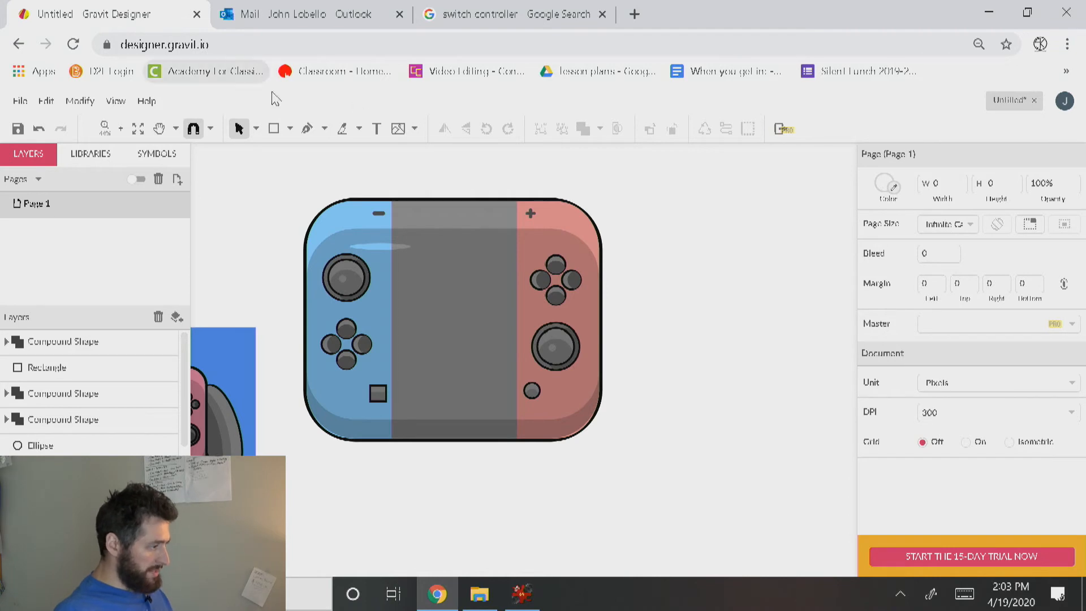
Draw a rectangle about 261 by 491.5 px beside the controller's red side and convert it to a path
{"action": "left_click", "coordinate": [274, 128]}
{"action": "left_click_drag", "start_coordinate": [686, 228], "coordinate": [774, 396]}
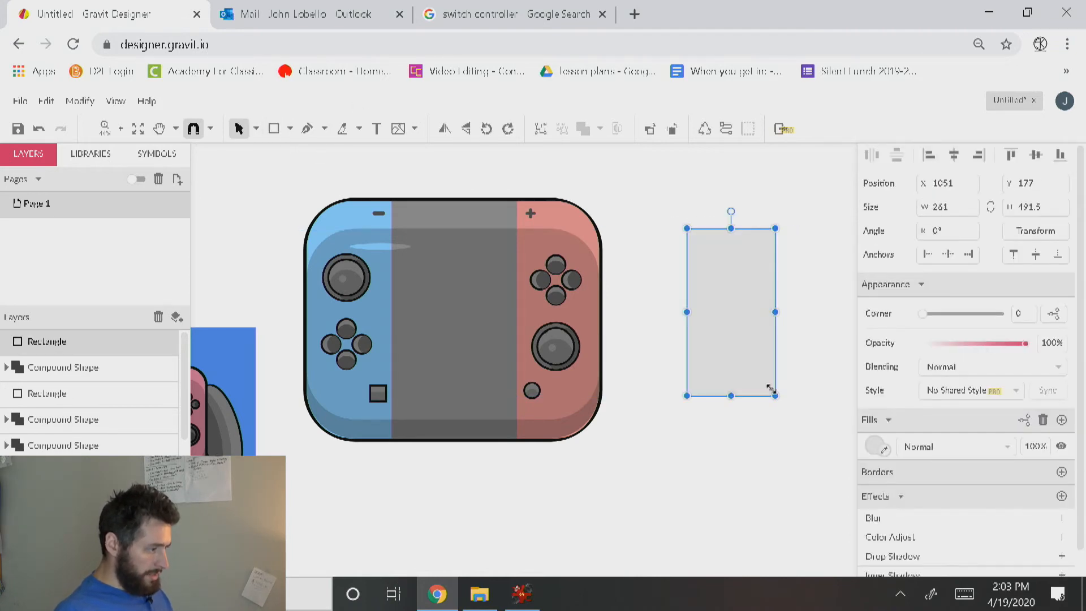
{"action": "left_click", "coordinate": [79, 100]}
{"action": "mouse_move", "coordinate": [146, 390]}
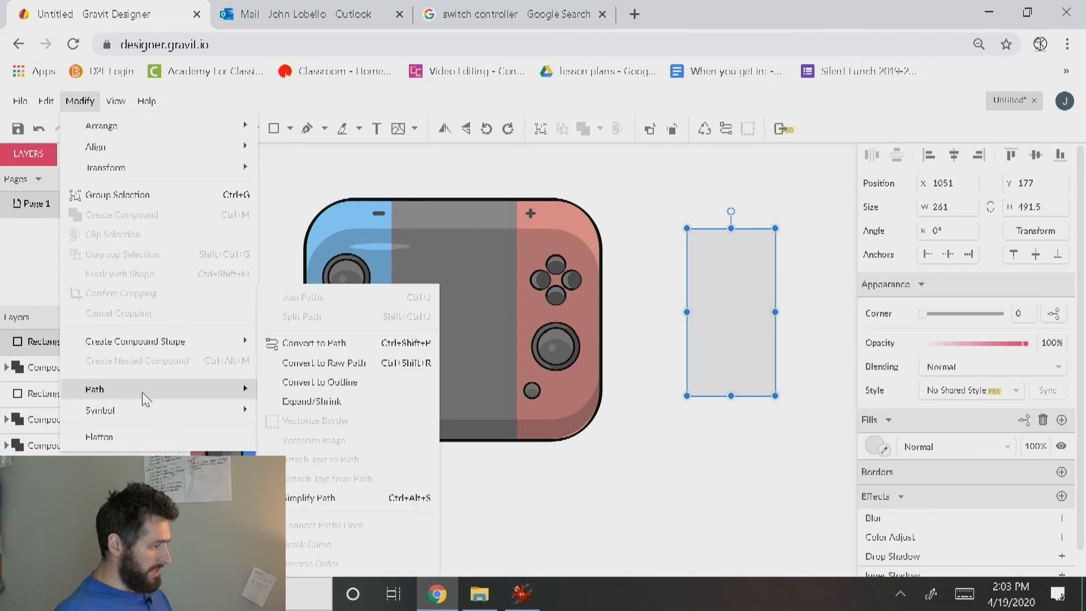
{"action": "left_click", "coordinate": [285, 346]}
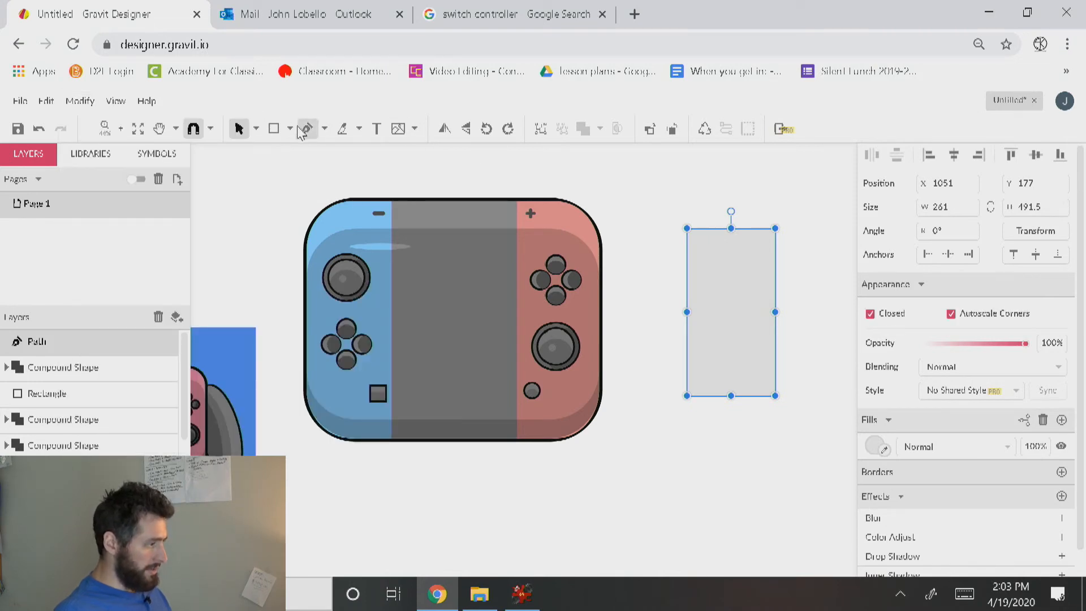
Round only the two left corners of the new path with the Subselect tool
{"action": "left_click", "coordinate": [247, 132]}
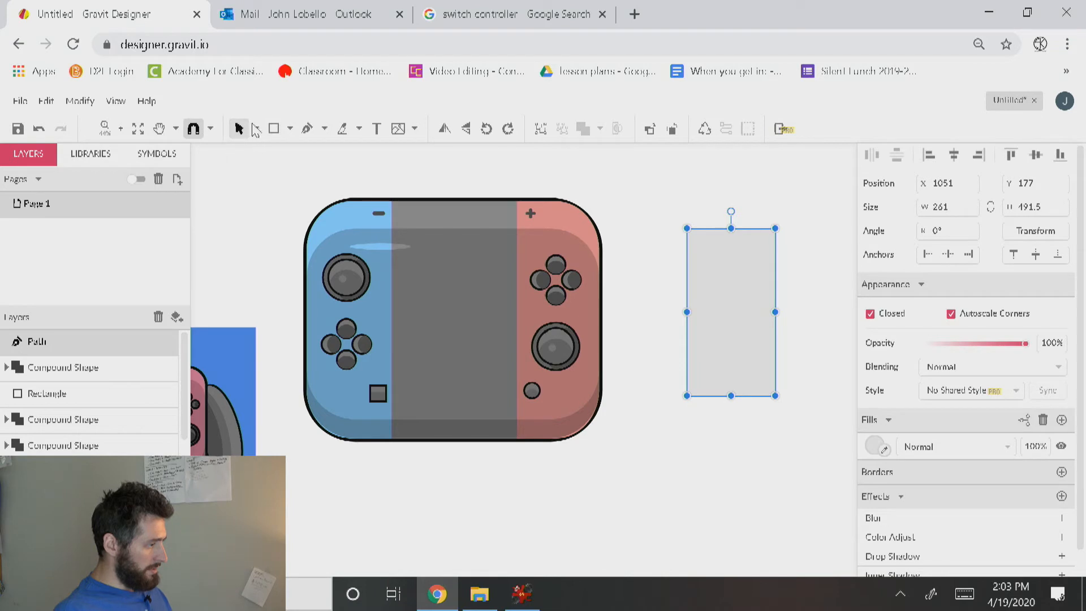
{"action": "left_click", "coordinate": [255, 128]}
{"action": "left_click", "coordinate": [305, 172]}
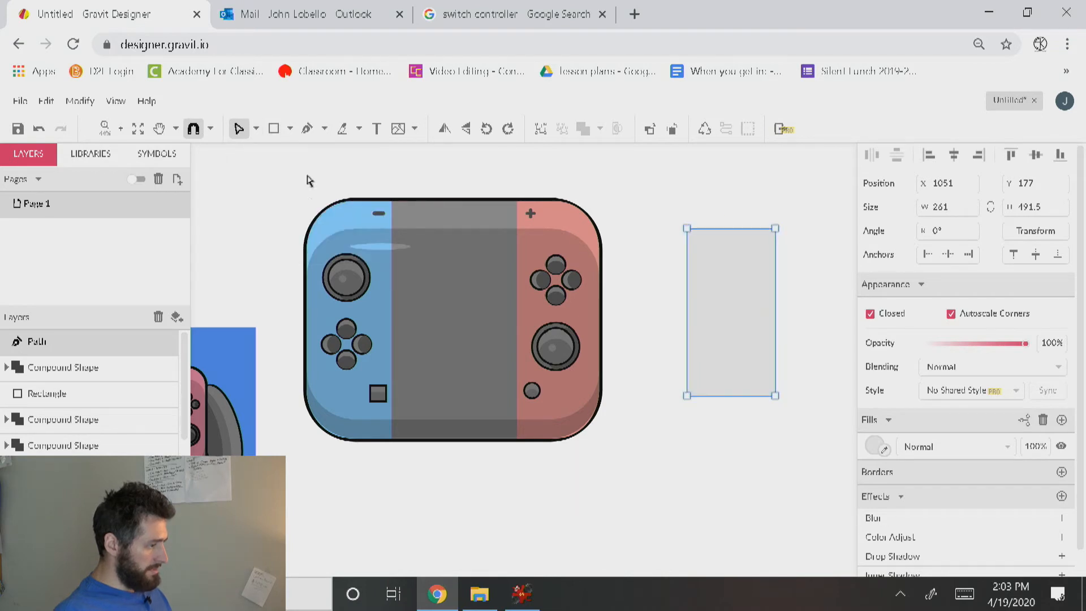
{"action": "left_click", "coordinate": [687, 230]}
{"action": "left_click", "coordinate": [688, 396], "text": "shift"}
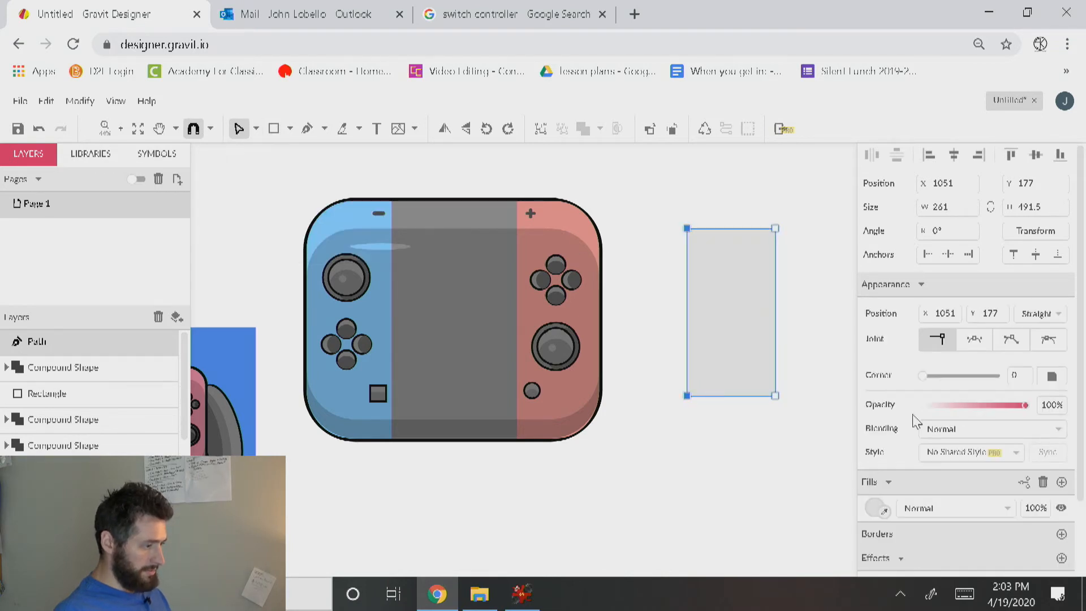
{"action": "left_click_drag", "start_coordinate": [944, 379], "coordinate": [972, 375]}
{"action": "left_click", "coordinate": [752, 407]}
Fill the half-rounded path with dark grey and return to the Pointer tool
{"action": "left_click", "coordinate": [724, 299]}
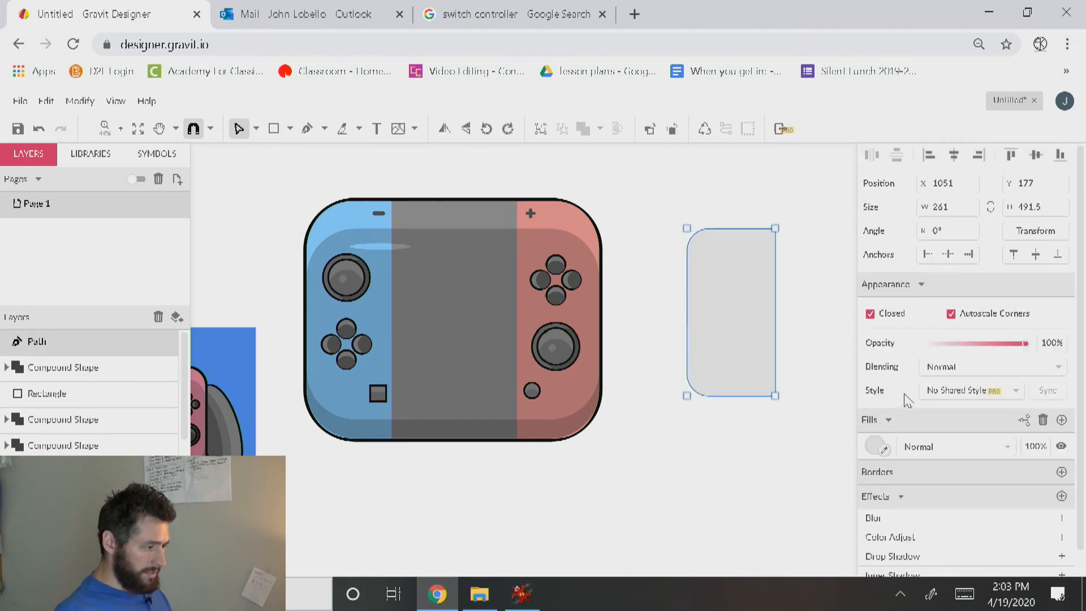
{"action": "left_click", "coordinate": [874, 447]}
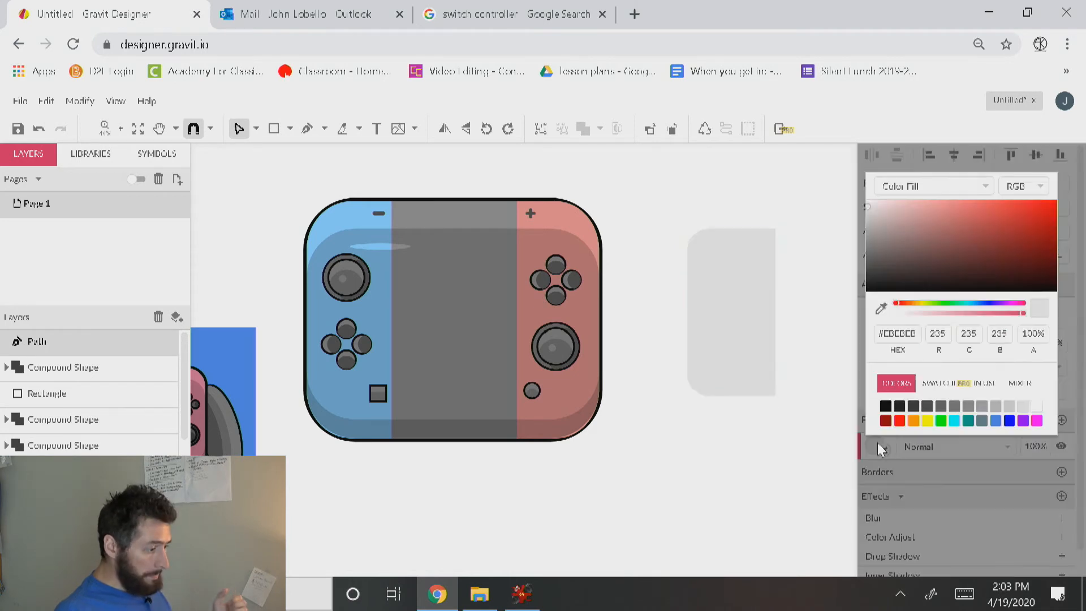
{"action": "left_click", "coordinate": [940, 406]}
{"action": "left_click", "coordinate": [737, 324]}
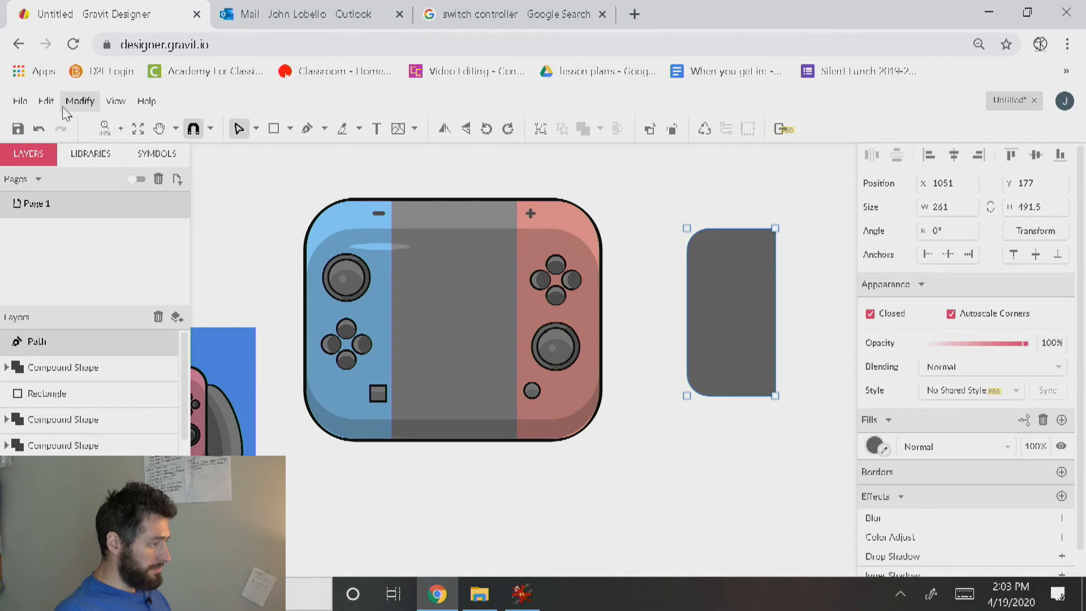
{"action": "left_click", "coordinate": [255, 128]}
{"action": "left_click", "coordinate": [276, 150]}
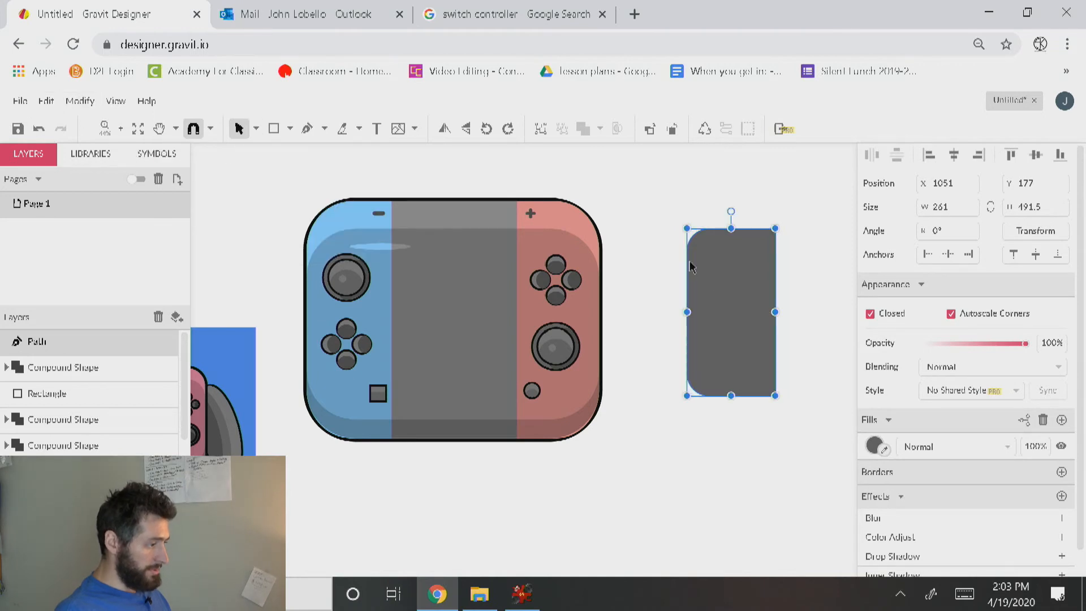
Duplicate the grey path and inset the copy by 10 px with Expand/Shrink
{"action": "left_click", "coordinate": [46, 101]}
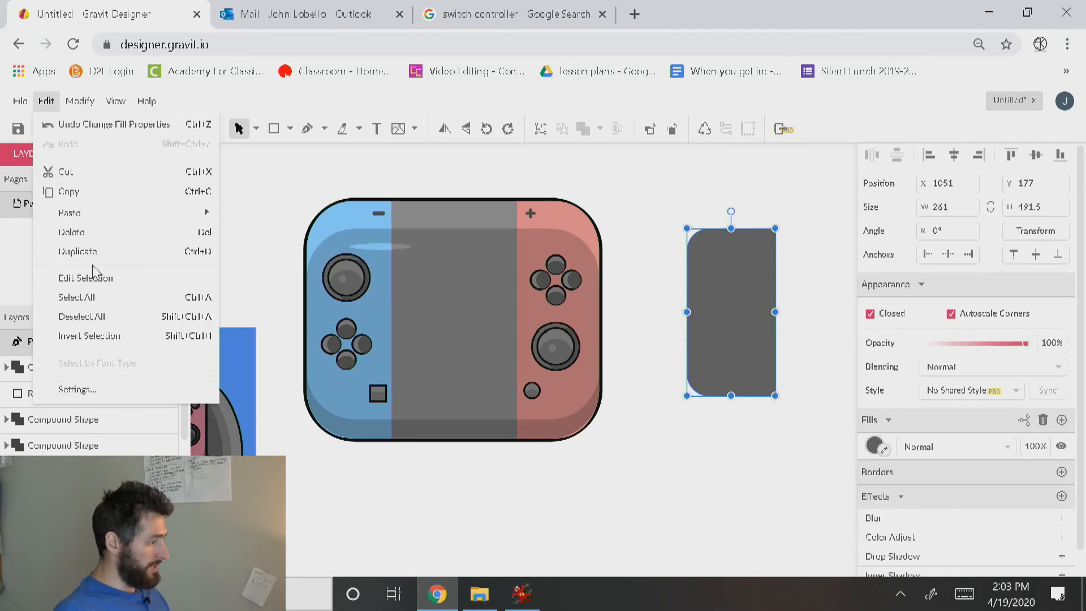
{"action": "left_click", "coordinate": [80, 100]}
{"action": "left_click", "coordinate": [79, 100]}
{"action": "mouse_move", "coordinate": [148, 389]}
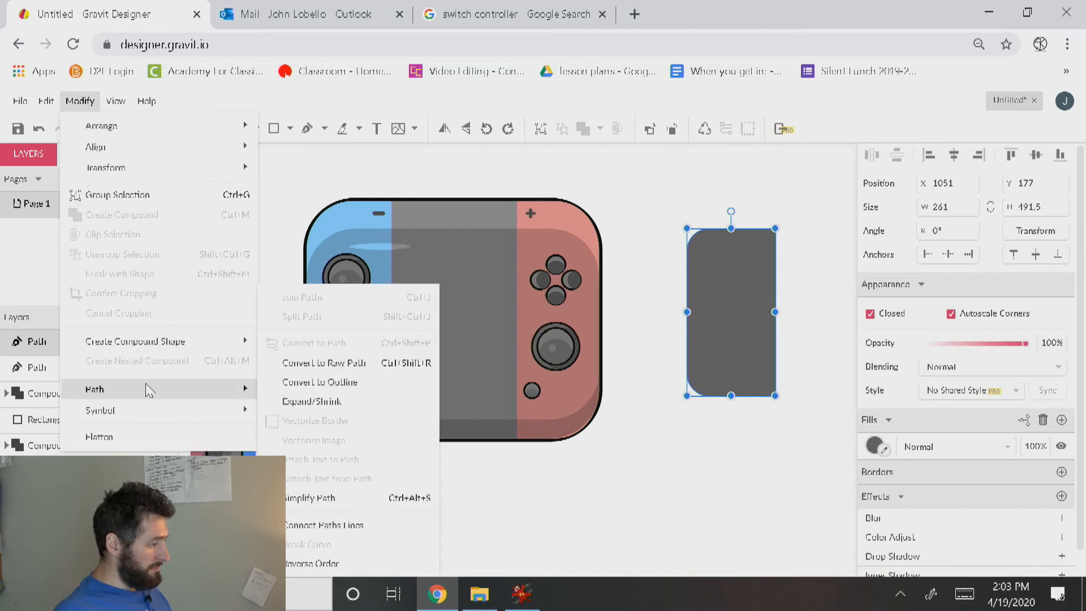
{"action": "left_click", "coordinate": [344, 402]}
{"action": "key", "text": "BackSpace"}
{"action": "type", "text": "10"}
{"action": "left_click", "coordinate": [645, 364]}
{"action": "left_click", "coordinate": [718, 351]}
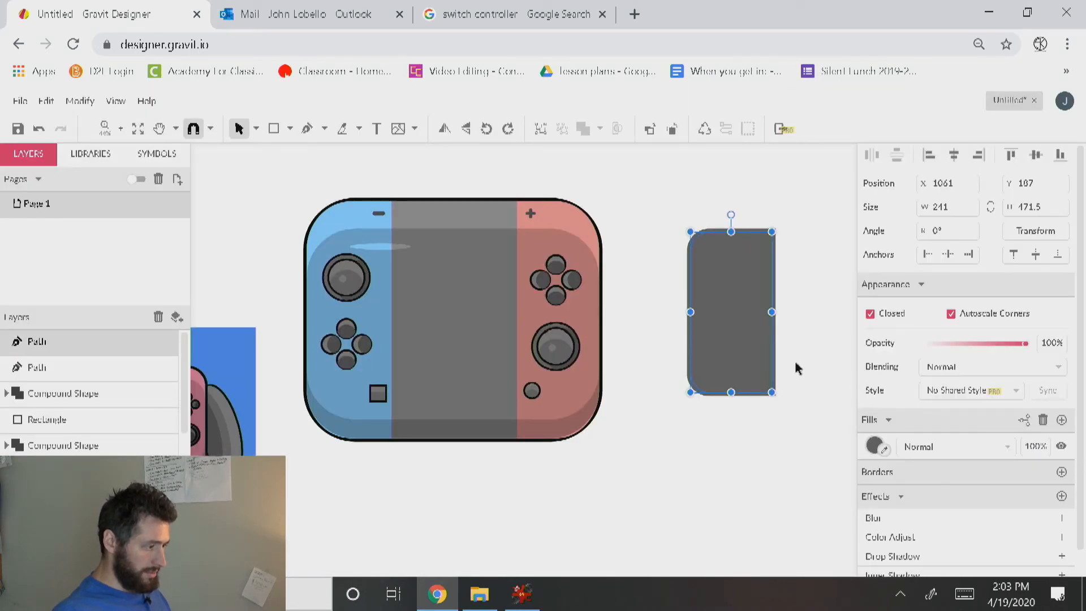
Fill the inset copy with bright red to set it apart from the grey path
{"action": "left_click", "coordinate": [810, 391]}
{"action": "left_click", "coordinate": [768, 394]}
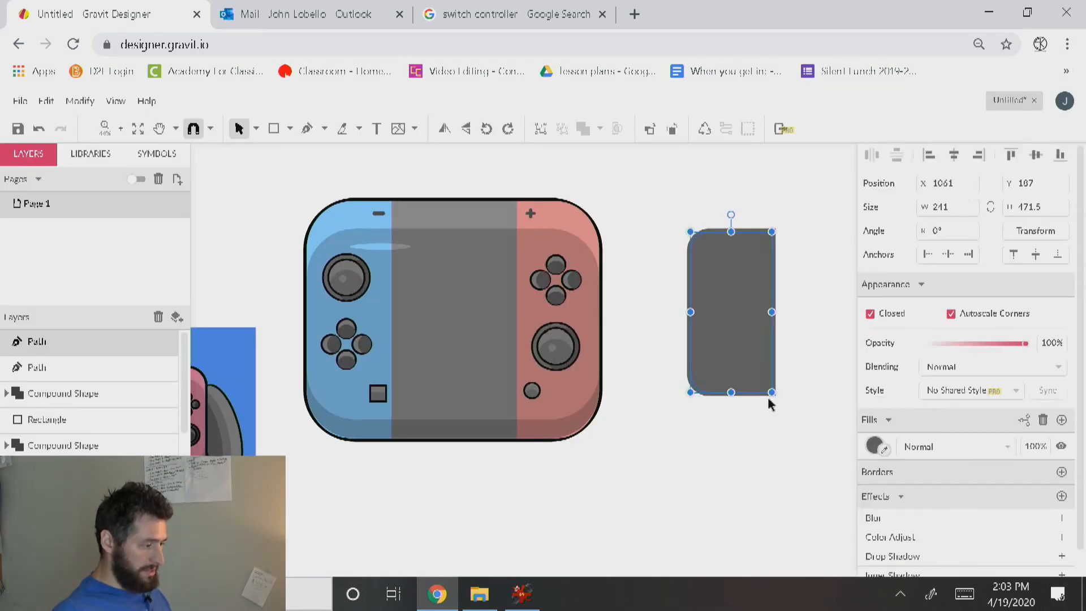
{"action": "left_click", "coordinate": [874, 443]}
{"action": "left_click", "coordinate": [888, 420]}
{"action": "left_click", "coordinate": [657, 417]}
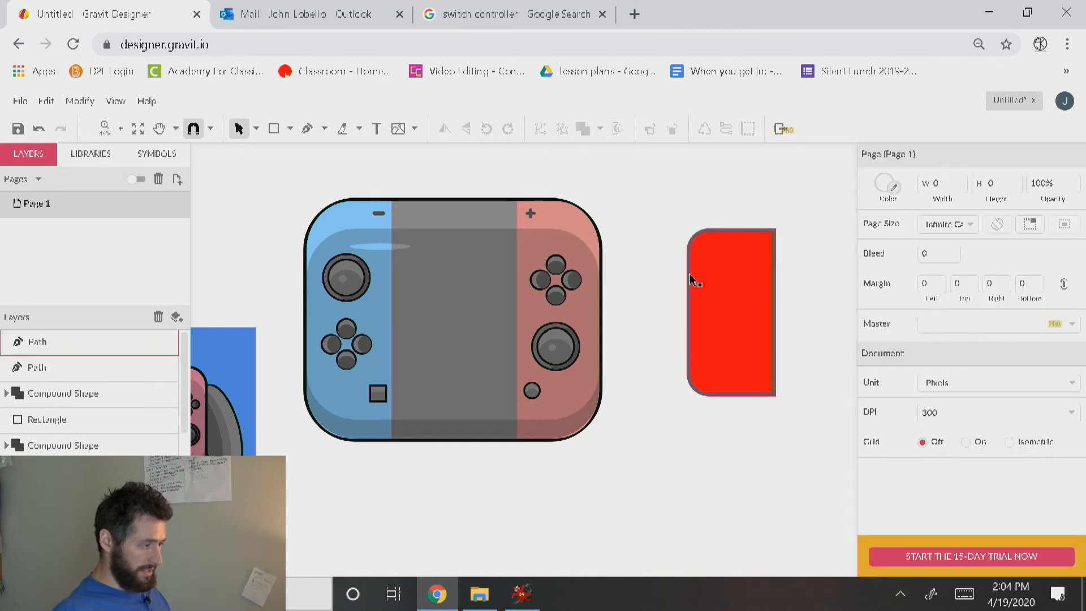
Try offsetting the red path by 50 px with Expand/Shrink, and undo it
{"action": "left_click", "coordinate": [691, 280]}
{"action": "left_click", "coordinate": [80, 101]}
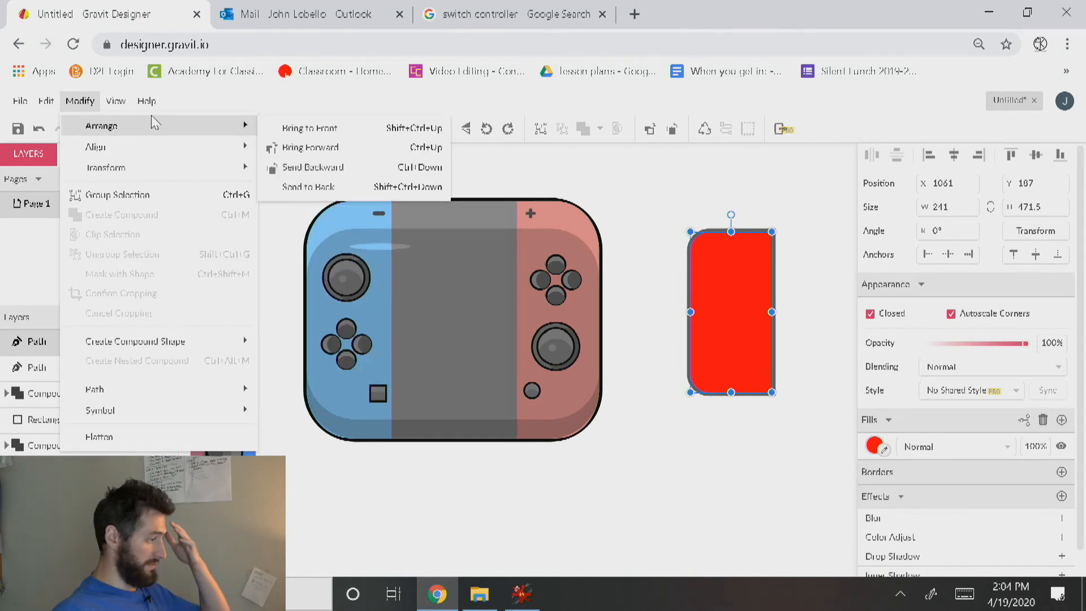
{"action": "mouse_move", "coordinate": [80, 101]}
{"action": "mouse_move", "coordinate": [148, 387]}
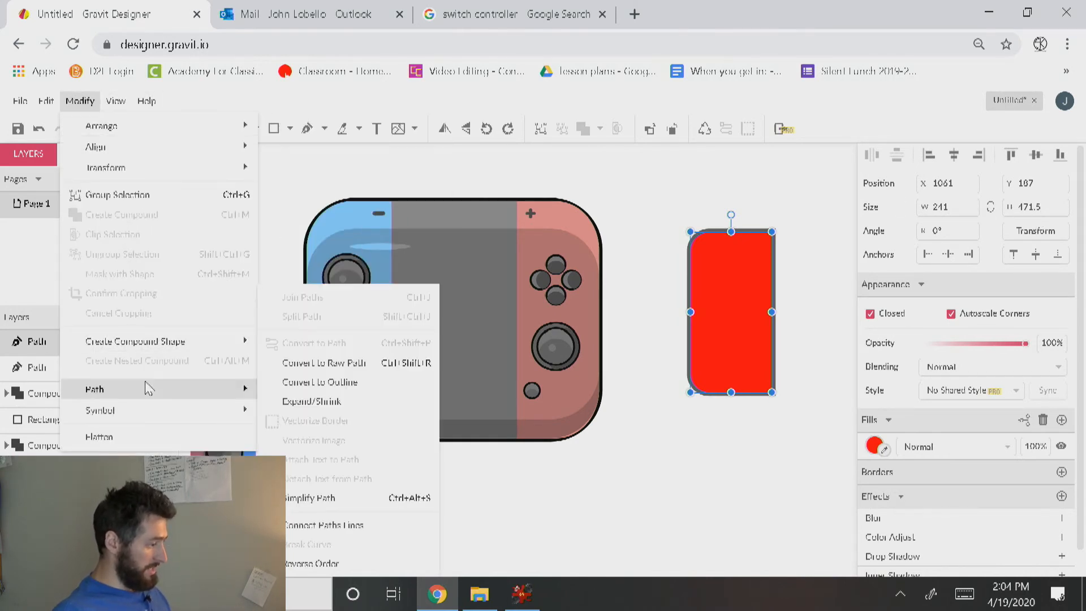
{"action": "left_click", "coordinate": [298, 408]}
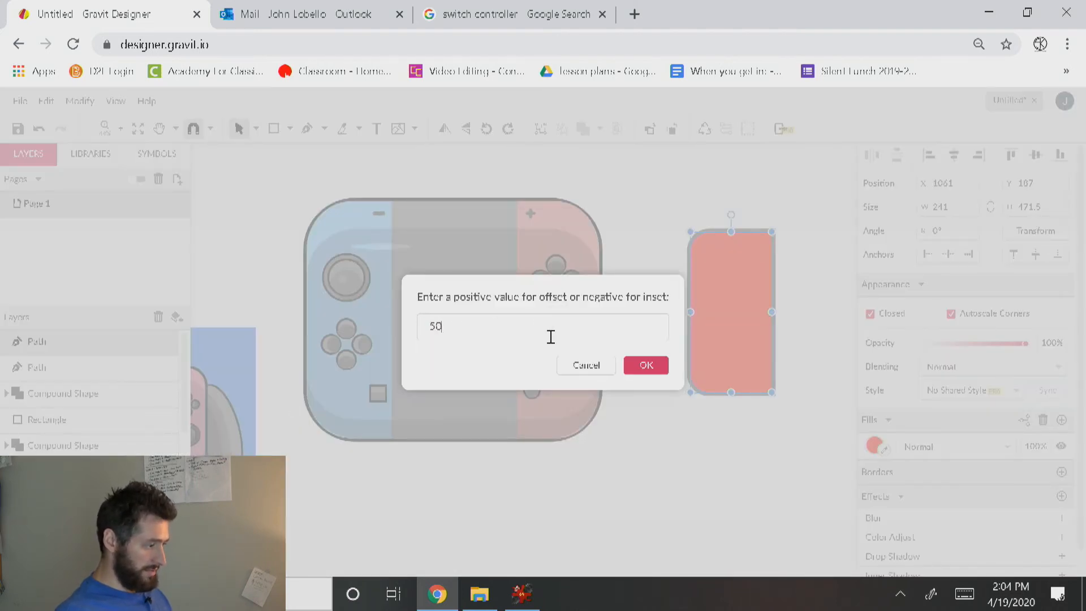
{"action": "left_click", "coordinate": [645, 365]}
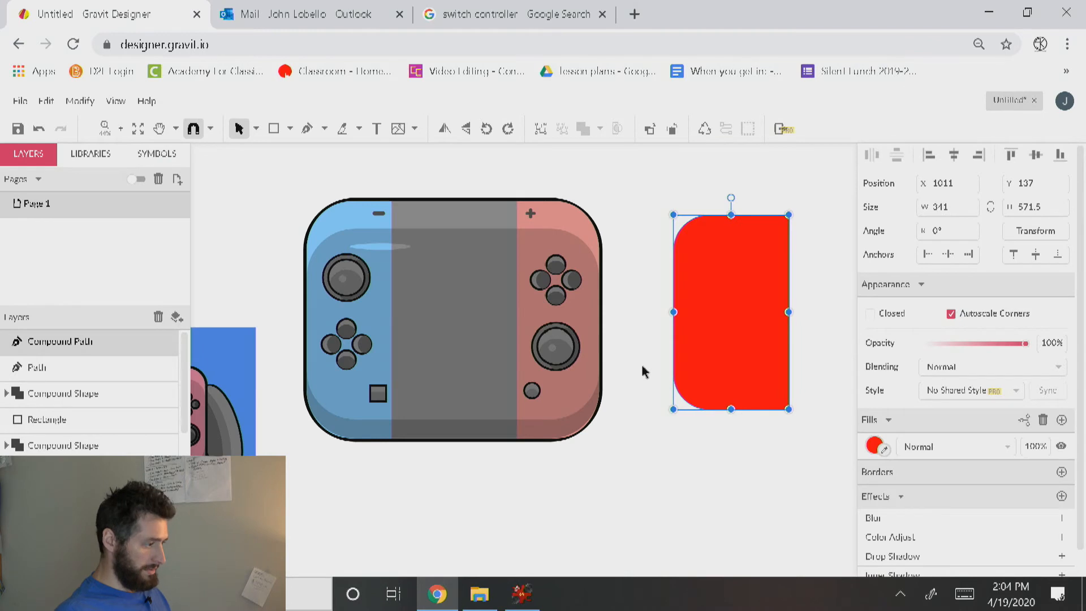
{"action": "key", "text": "ctrl+z"}
Repeat the 50 px offset on the red path and undo it again
{"action": "left_click", "coordinate": [80, 102]}
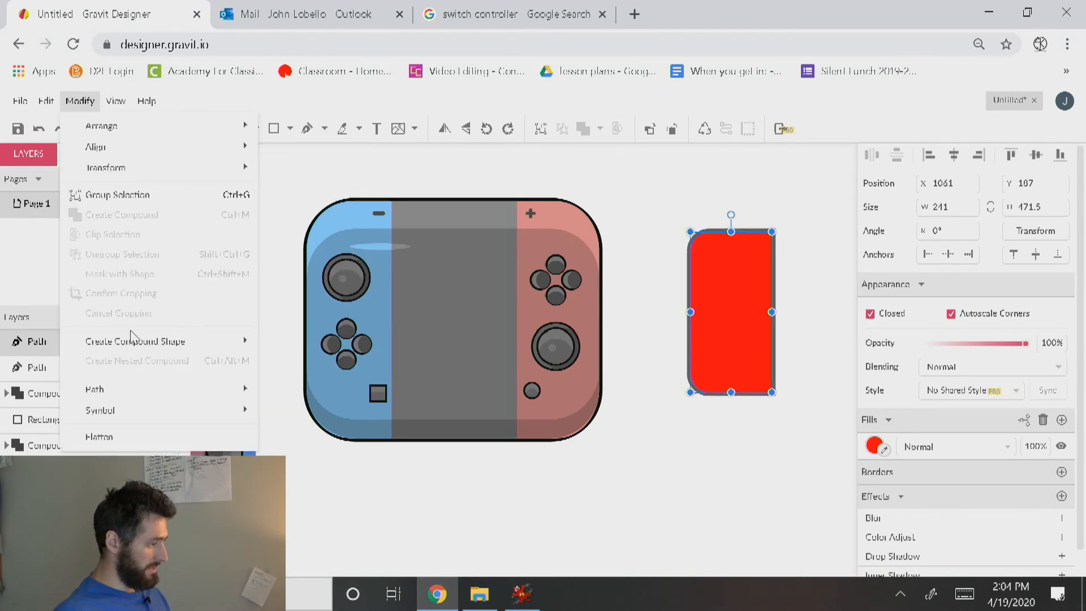
{"action": "mouse_move", "coordinate": [178, 421]}
{"action": "mouse_move", "coordinate": [180, 389]}
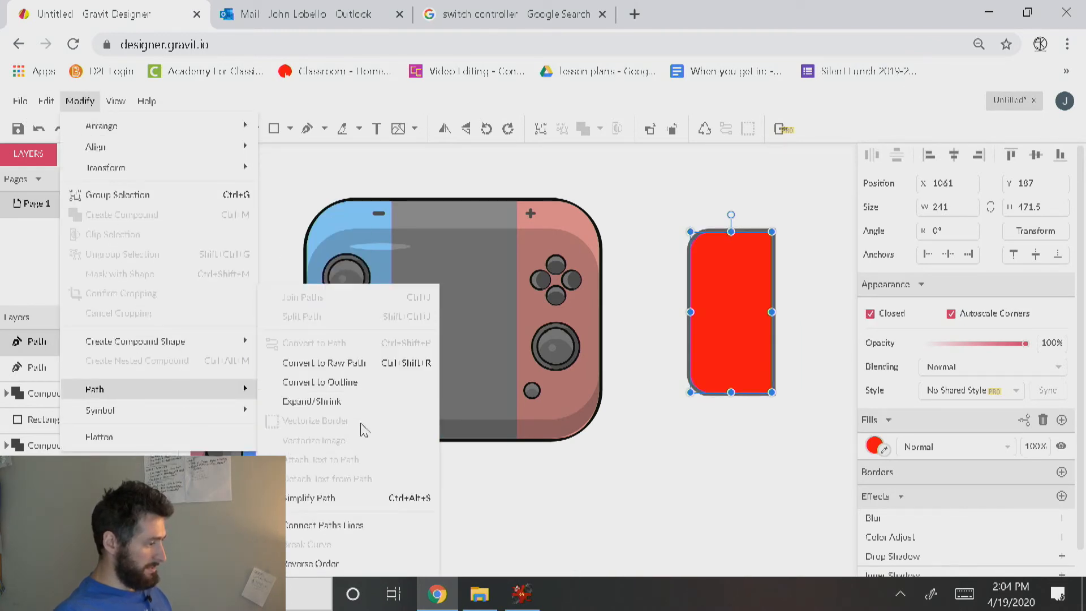
{"action": "left_click", "coordinate": [367, 405]}
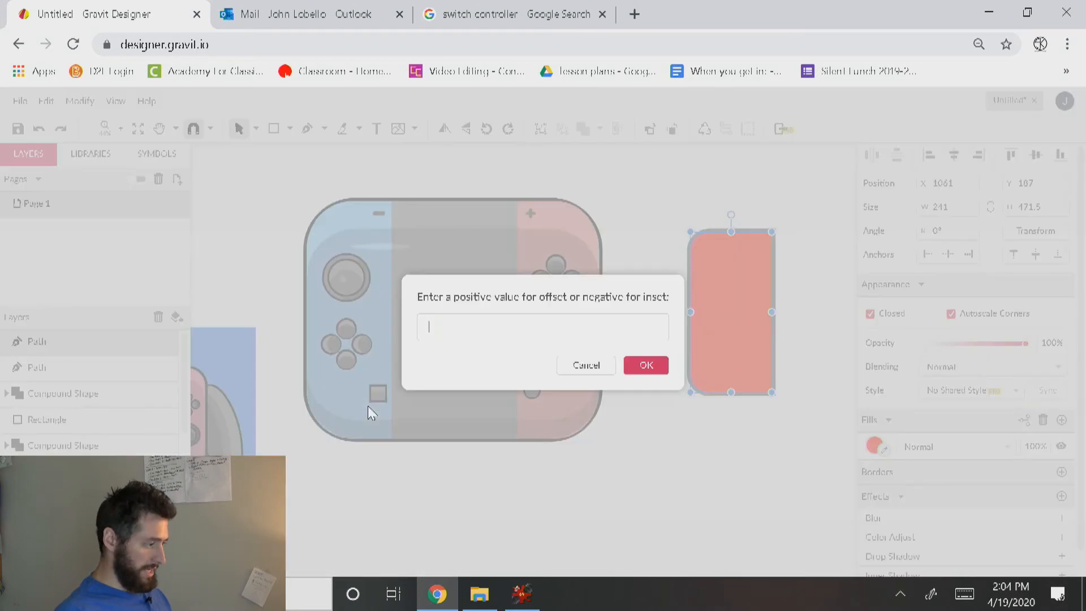
{"action": "type", "text": "50"}
{"action": "key", "text": "Return"}
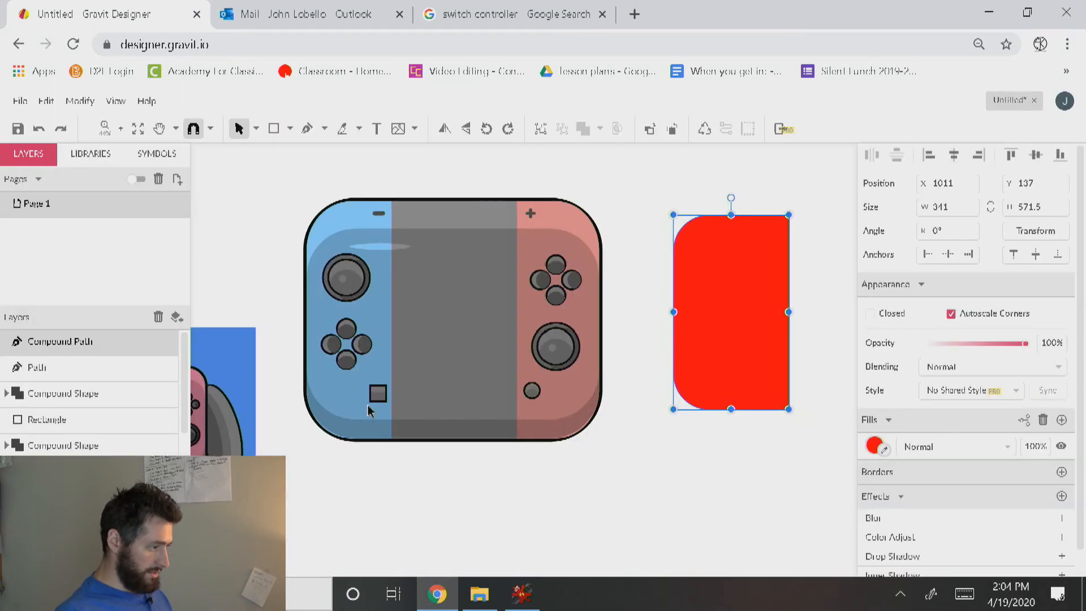
{"action": "key", "text": "ctrl+z"}
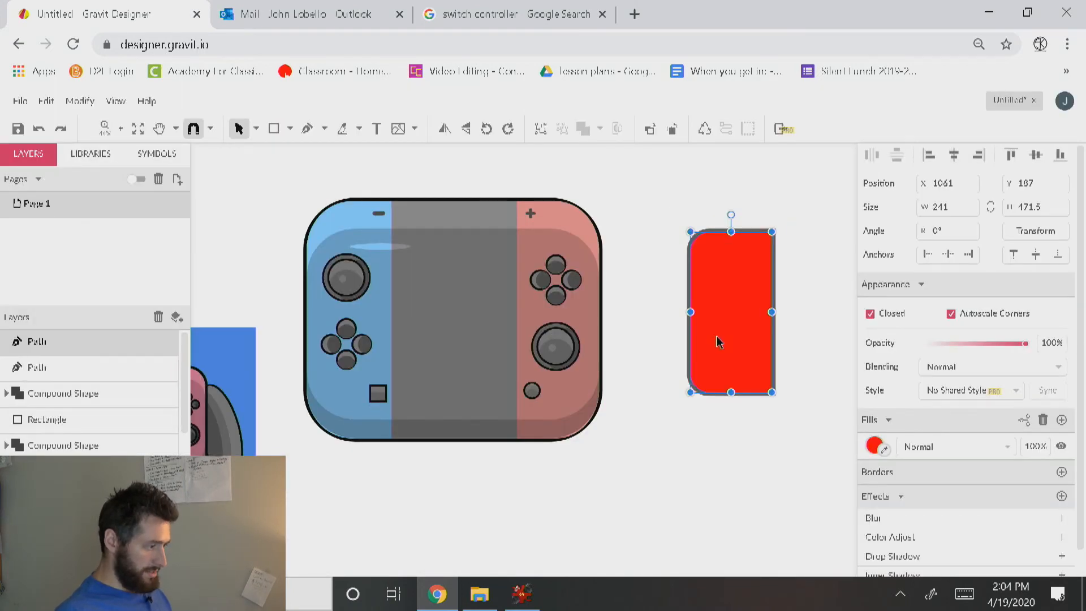
Try expanding the red path by 10 px with Expand/Shrink
{"action": "left_click", "coordinate": [75, 106]}
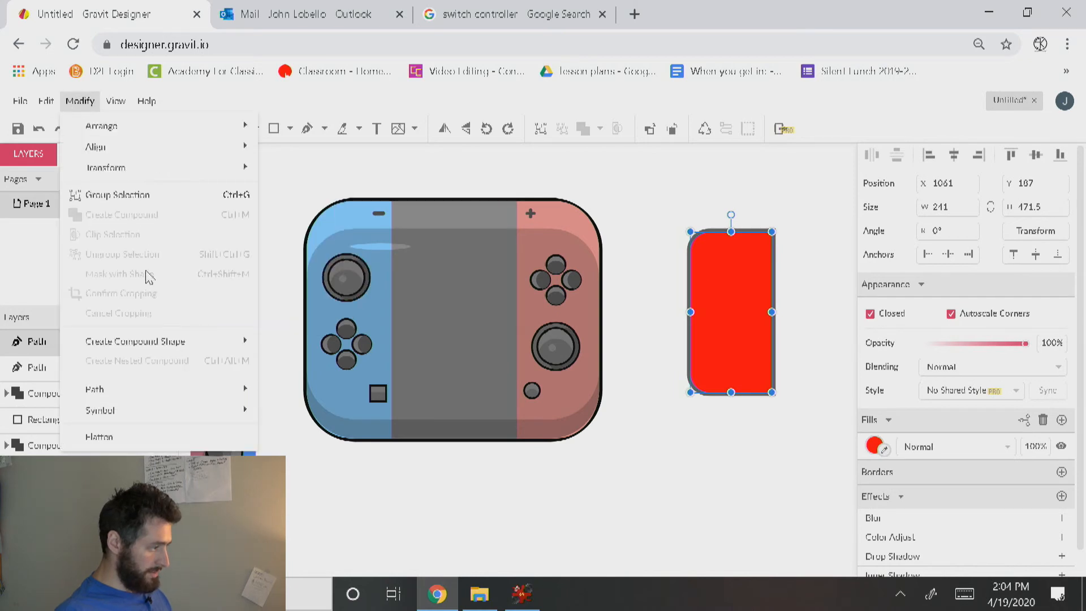
{"action": "mouse_move", "coordinate": [149, 399]}
{"action": "left_click", "coordinate": [321, 401]}
{"action": "key", "text": "BackSpace"}
{"action": "type", "text": "10"}
{"action": "key", "text": "Return"}
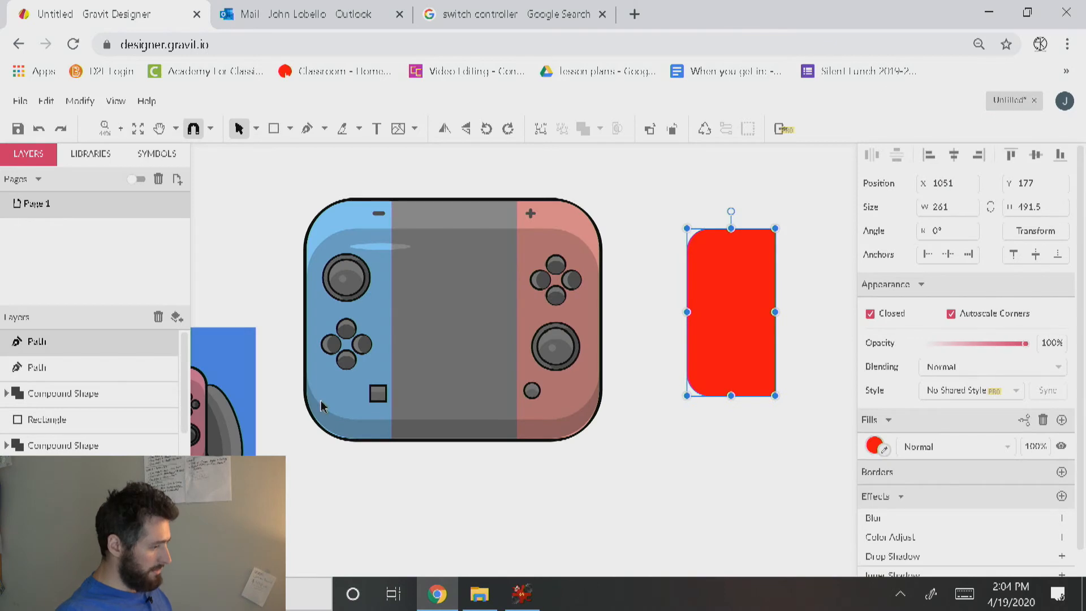
Scale the red path down about its centre to leave a wider grey rim, and select both paths
{"action": "mouse_move", "coordinate": [773, 231]}
{"action": "left_mouse_down"}
{"action": "mouse_move", "coordinate": [768, 244]}
{"action": "mouse_move", "coordinate": [731, 239]}
{"action": "mouse_move", "coordinate": [765, 240]}
{"action": "left_mouse_up"}
{"action": "left_click_drag", "start_coordinate": [801, 423], "coordinate": [684, 257]}
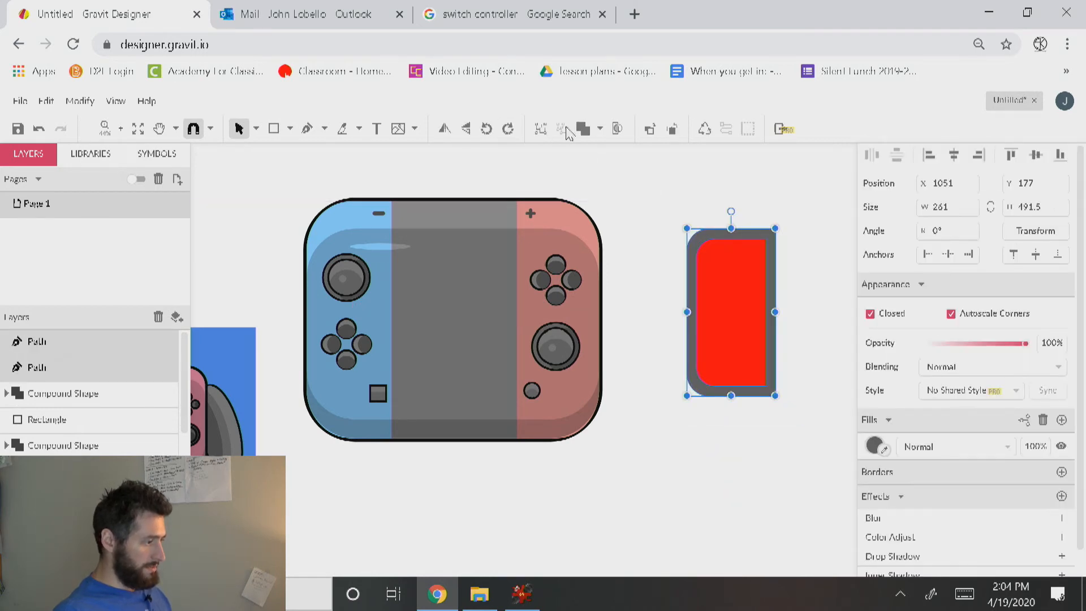
Duplicate the grey half-rounded path and place the copy to the right of the original
{"action": "left_click", "coordinate": [599, 129]}
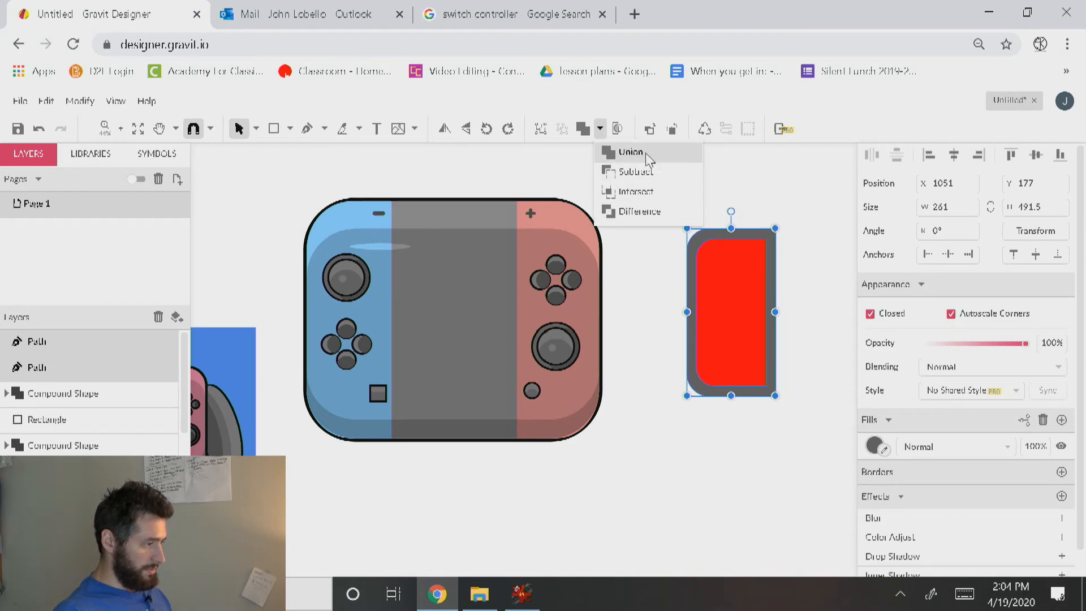
{"action": "left_click", "coordinate": [713, 222]}
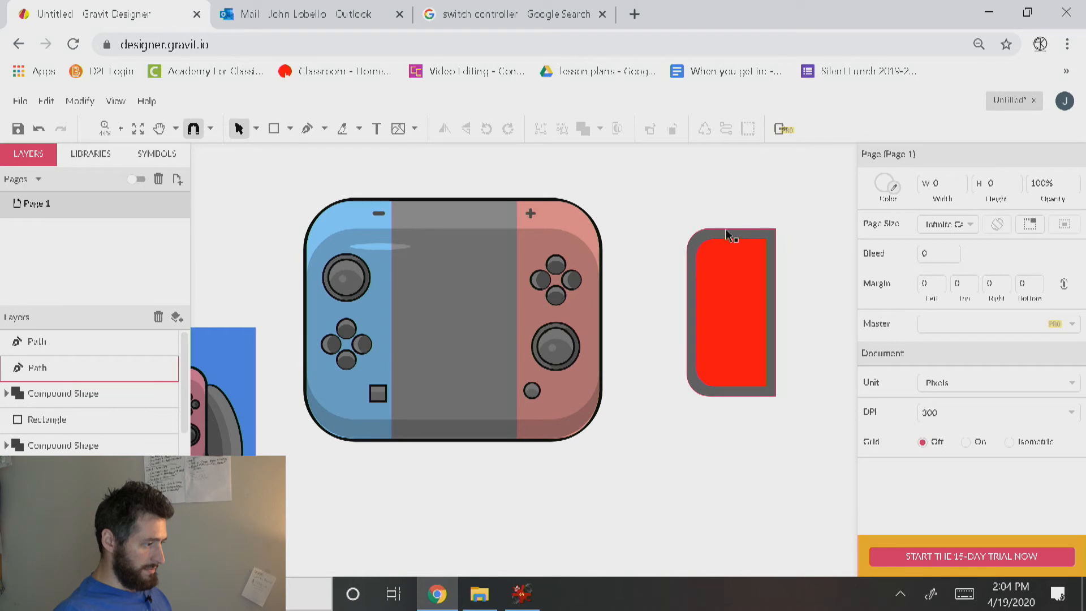
{"action": "left_click", "coordinate": [727, 235]}
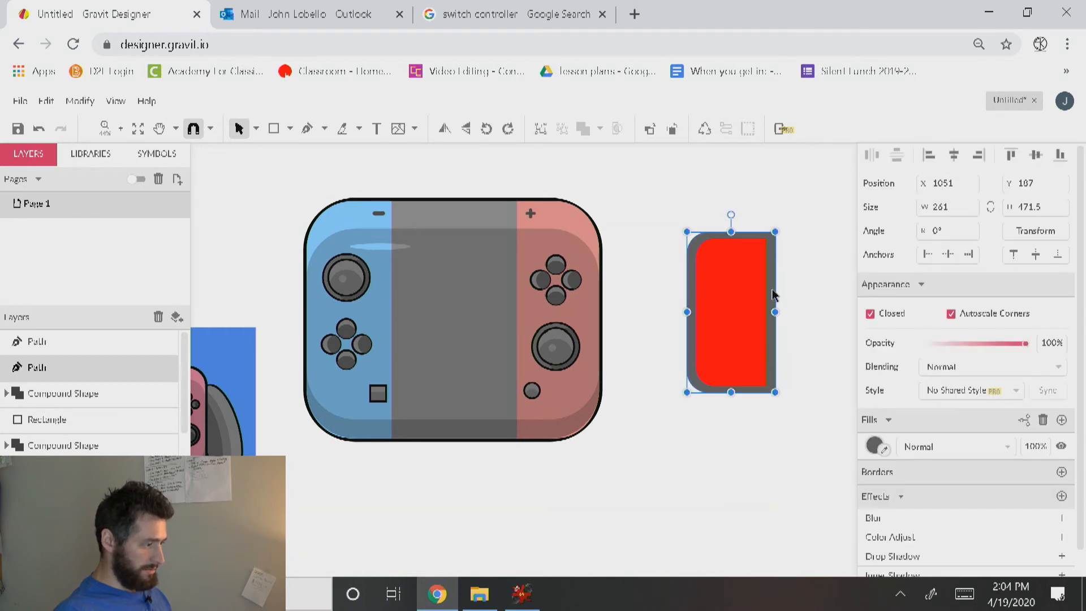
{"action": "left_click_drag", "start_coordinate": [775, 298], "coordinate": [820, 339]}
Subtract the red path from the original grey path to leave a hollow half-rounded frame
{"action": "left_click_drag", "start_coordinate": [739, 456], "coordinate": [668, 210]}
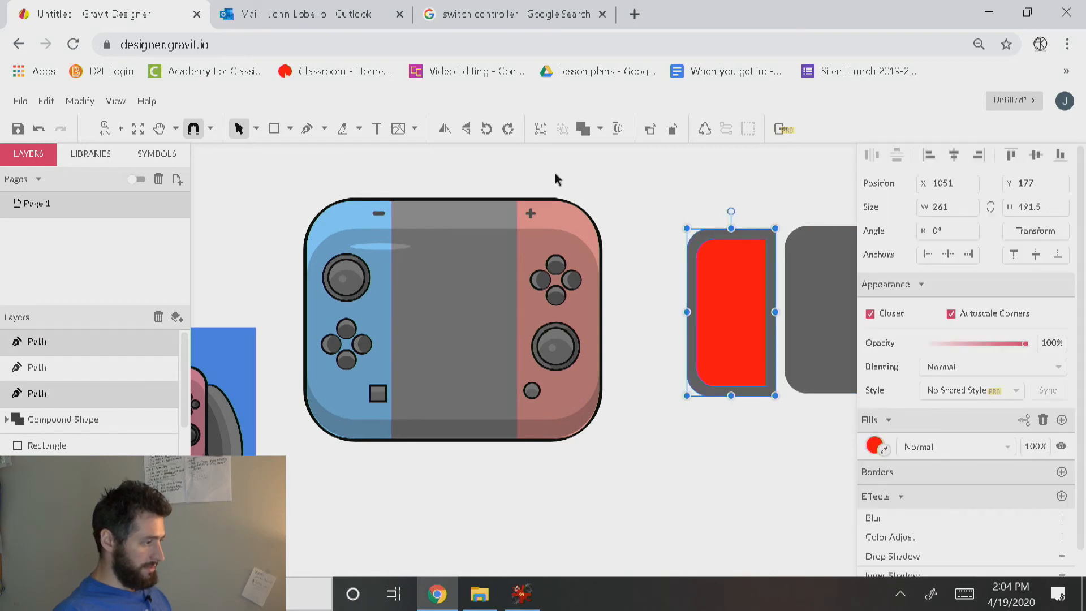
{"action": "left_click", "coordinate": [585, 135]}
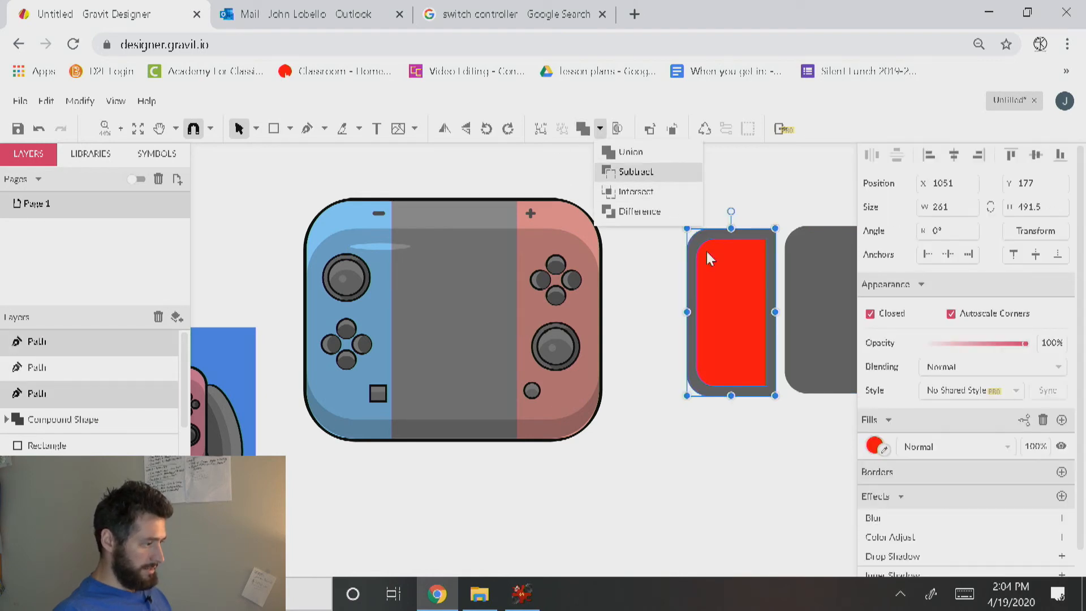
{"action": "left_click", "coordinate": [632, 170]}
{"action": "left_click", "coordinate": [742, 450]}
Flip the solid grey copy horizontally so its rounded corners face right, and align its vertical centre with the hollow frame
{"action": "scroll", "coordinate": [734, 399], "scroll_direction": "right", "scroll_amount": 5}
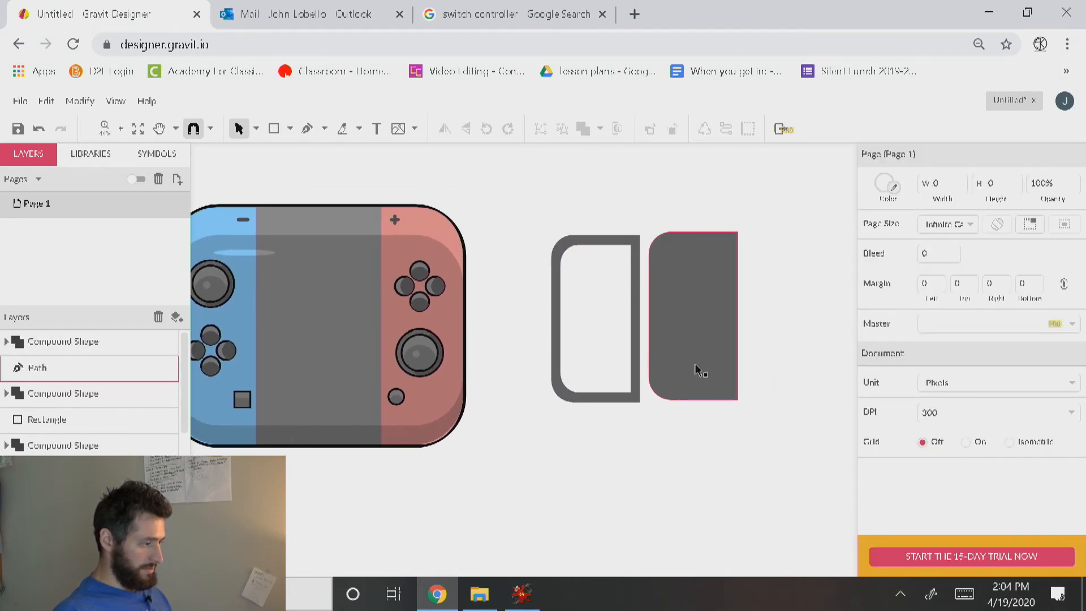
{"action": "left_click", "coordinate": [711, 235]}
{"action": "left_click_drag", "start_coordinate": [739, 226], "coordinate": [563, 232]}
{"action": "left_click", "coordinate": [690, 412]}
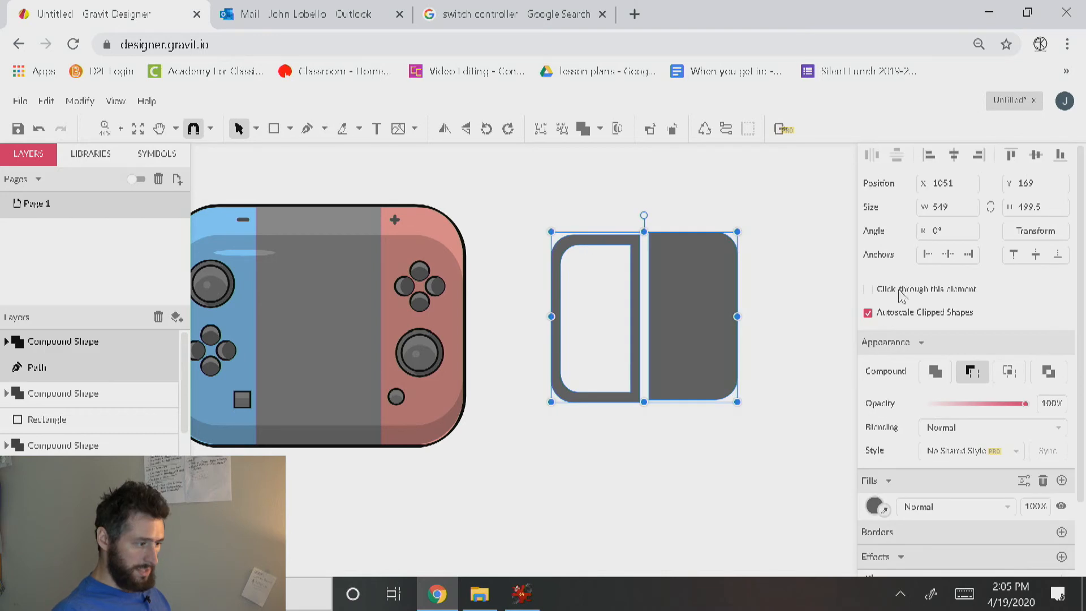
{"action": "left_click", "coordinate": [1018, 159]}
{"action": "left_click", "coordinate": [615, 406]}
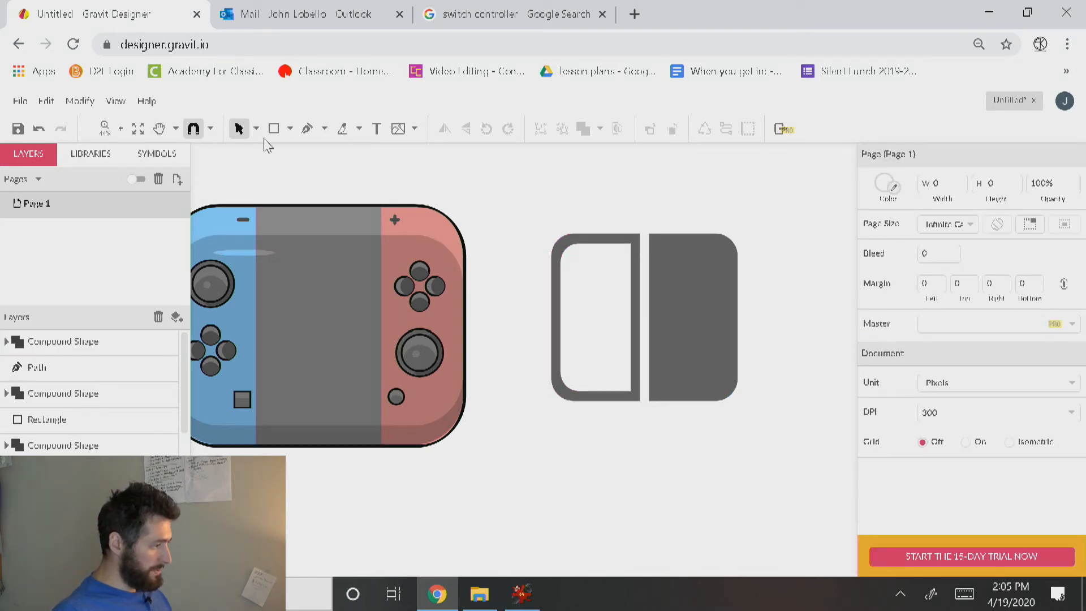
Draw a circle about 82 px across inside the upper part of the hollow frame
{"action": "left_click", "coordinate": [289, 129]}
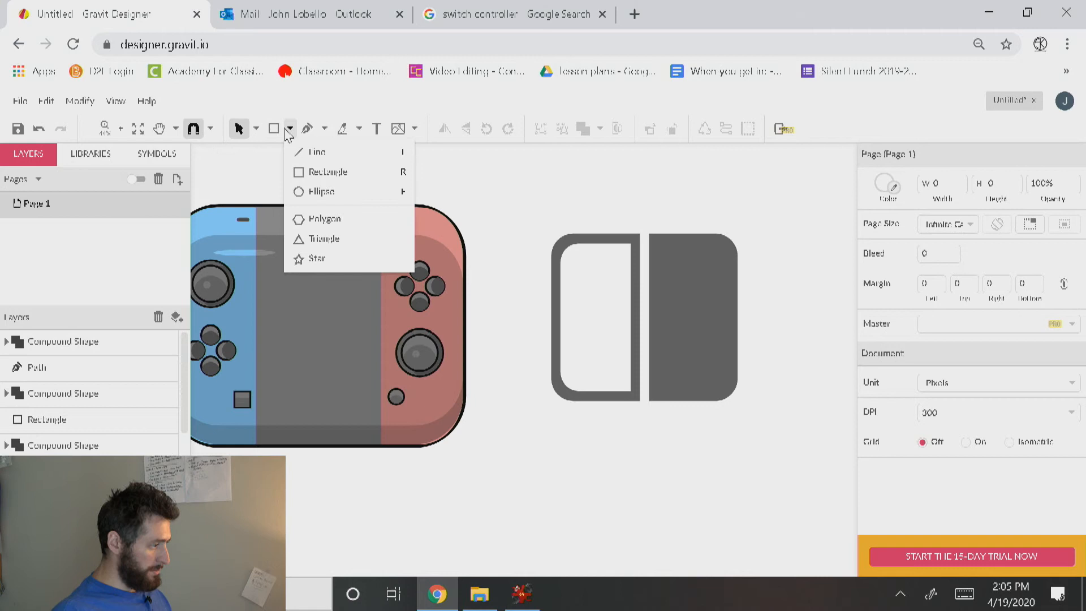
{"action": "left_click", "coordinate": [314, 192]}
{"action": "mouse_move", "coordinate": [589, 256]}
{"action": "left_mouse_down"}
{"action": "mouse_move", "coordinate": [613, 285]}
{"action": "mouse_move", "coordinate": [593, 273]}
{"action": "left_mouse_up"}
{"action": "left_click", "coordinate": [674, 451]}
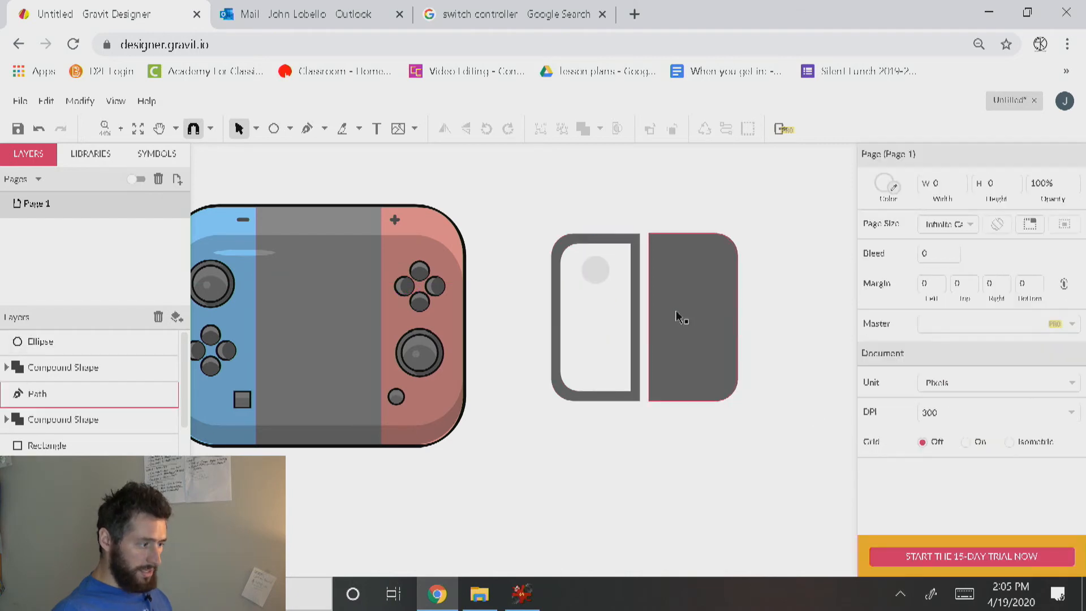
Fill the circle inside the frame with the same dark grey as the frame
{"action": "left_click", "coordinate": [596, 269]}
{"action": "left_click", "coordinate": [874, 481]}
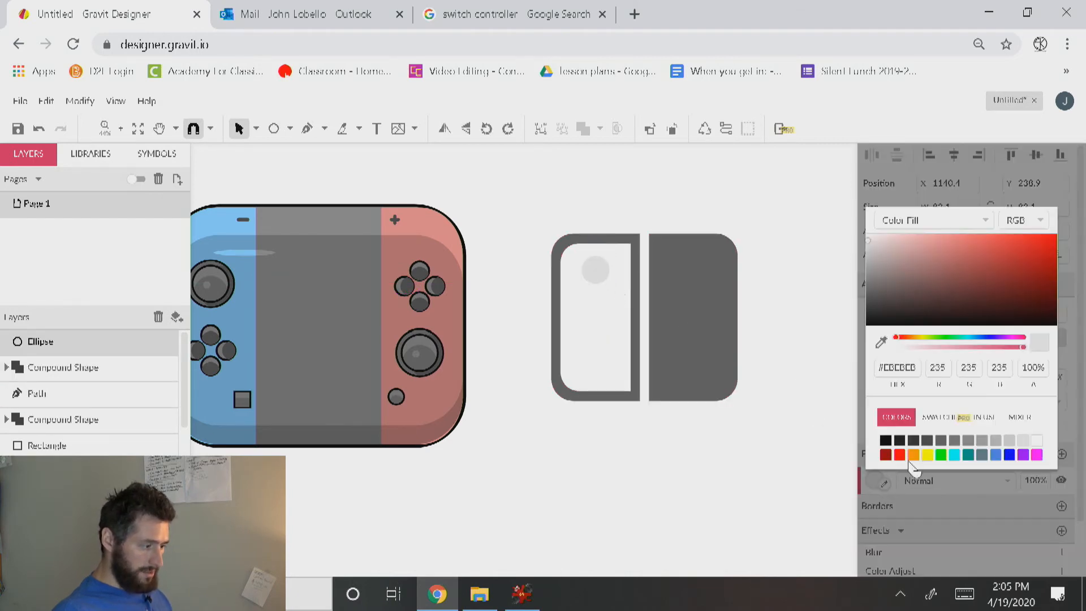
{"action": "left_click", "coordinate": [952, 441]}
{"action": "left_click", "coordinate": [819, 450]}
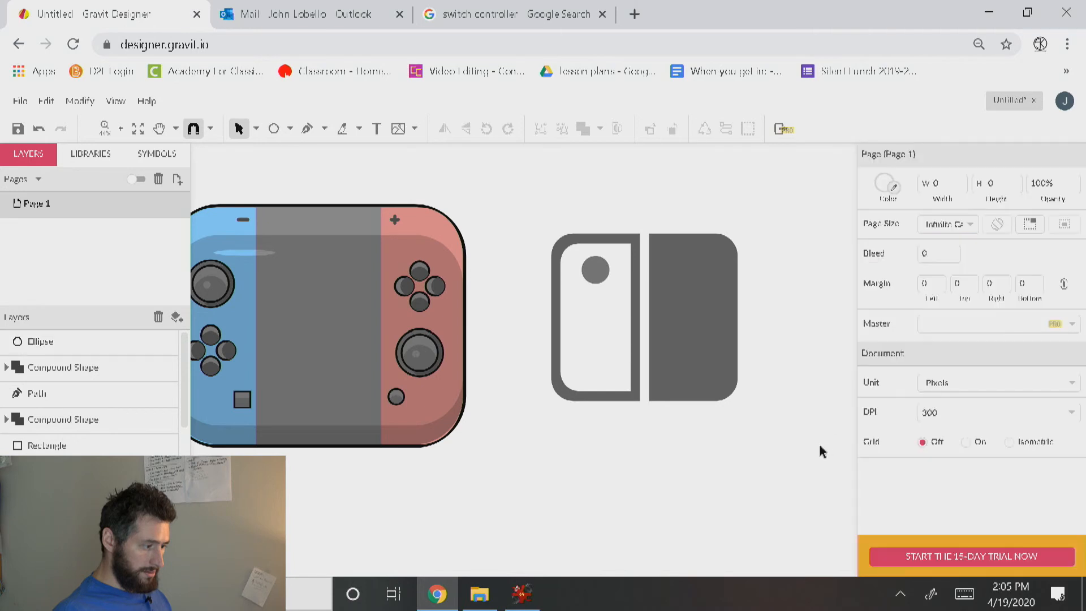
{"action": "left_click", "coordinate": [602, 273]}
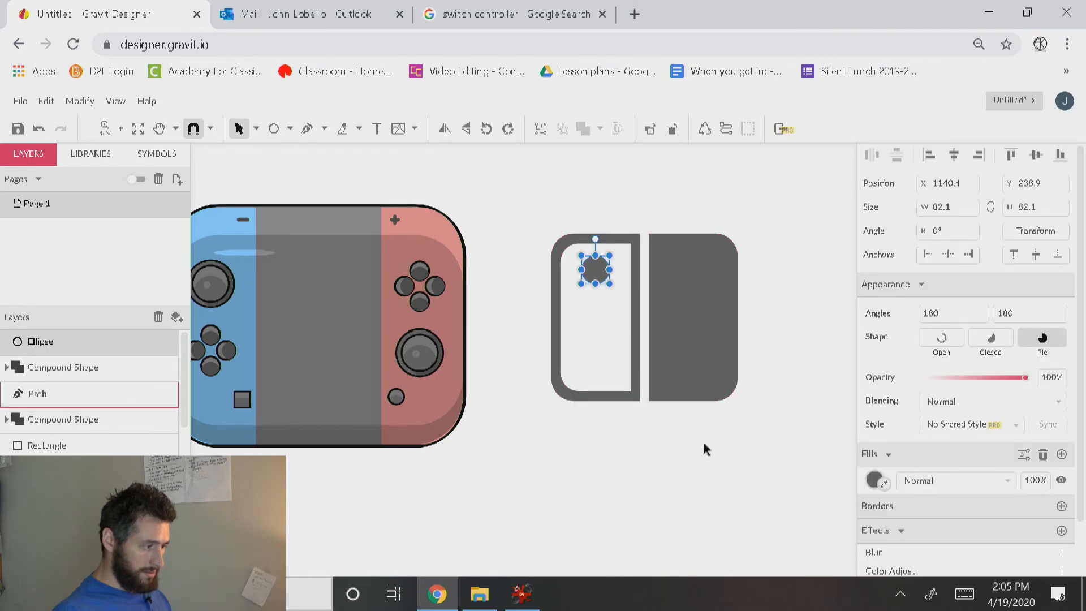
{"action": "left_click", "coordinate": [700, 428]}
Copy the circle onto the lower part of the solid right-hand shape and subtract it to cut a round hole
{"action": "left_click_drag", "start_coordinate": [599, 273], "coordinate": [697, 367]}
{"action": "left_click_drag", "start_coordinate": [747, 438], "coordinate": [661, 198]}
{"action": "left_click", "coordinate": [599, 129]}
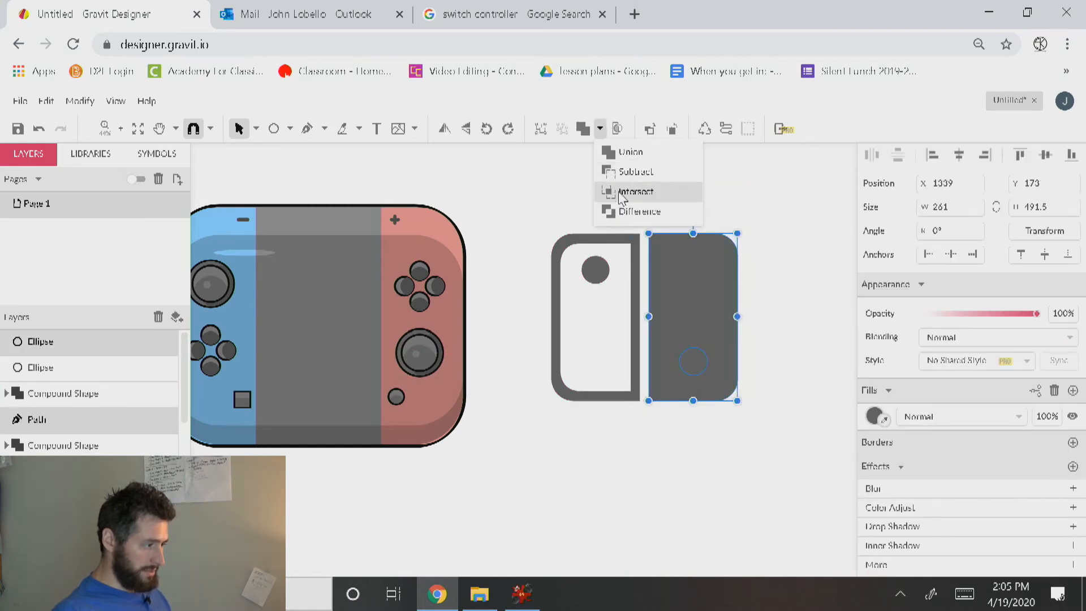
{"action": "left_click", "coordinate": [627, 171]}
{"action": "left_click", "coordinate": [759, 480]}
Fill all the logo shapes with dark grey #464646 and group them
{"action": "left_click_drag", "start_coordinate": [758, 479], "coordinate": [514, 184]}
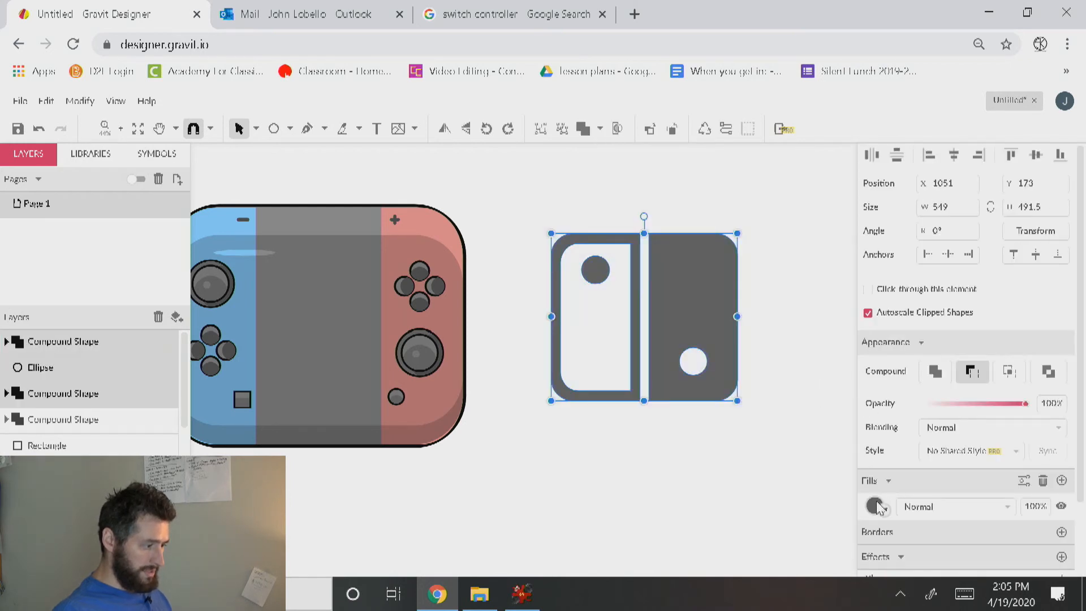
{"action": "left_click", "coordinate": [876, 506]}
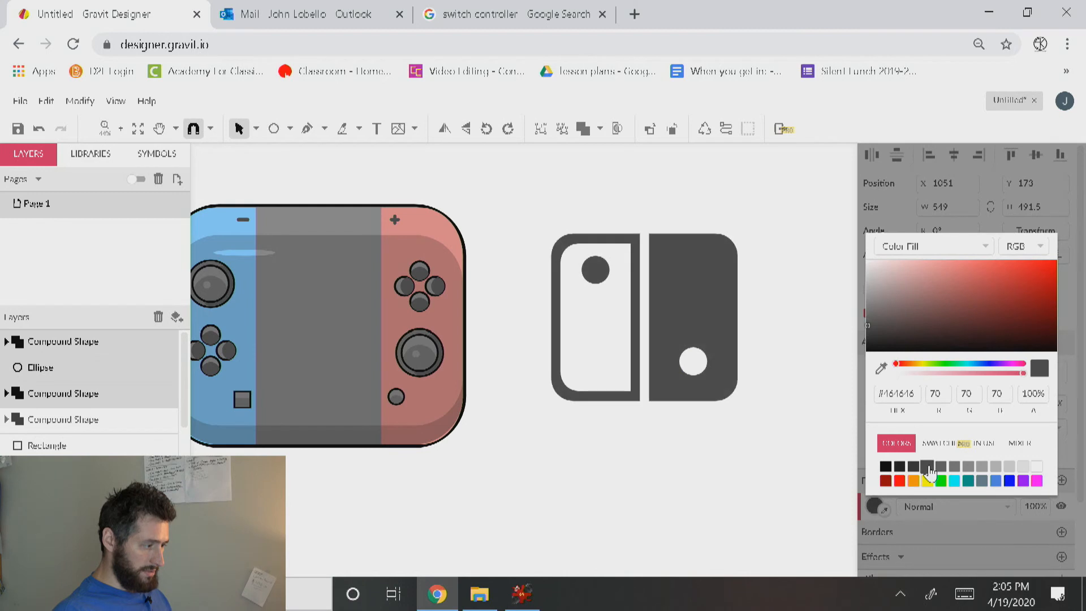
{"action": "left_click", "coordinate": [743, 484]}
{"action": "left_click_drag", "start_coordinate": [764, 427], "coordinate": [528, 204]}
{"action": "left_click", "coordinate": [82, 101]}
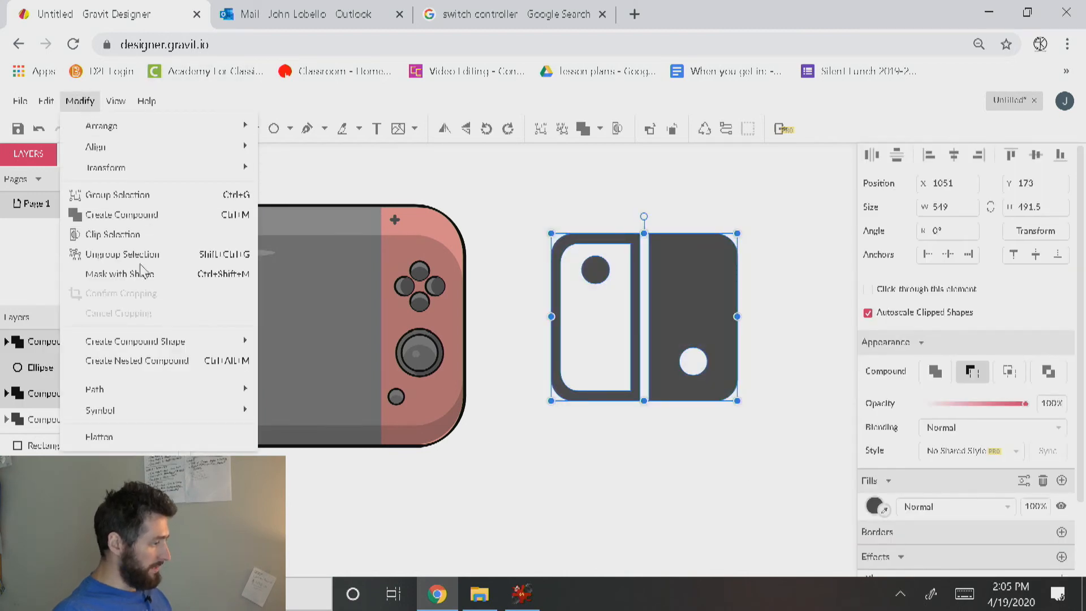
{"action": "left_click", "coordinate": [138, 195]}
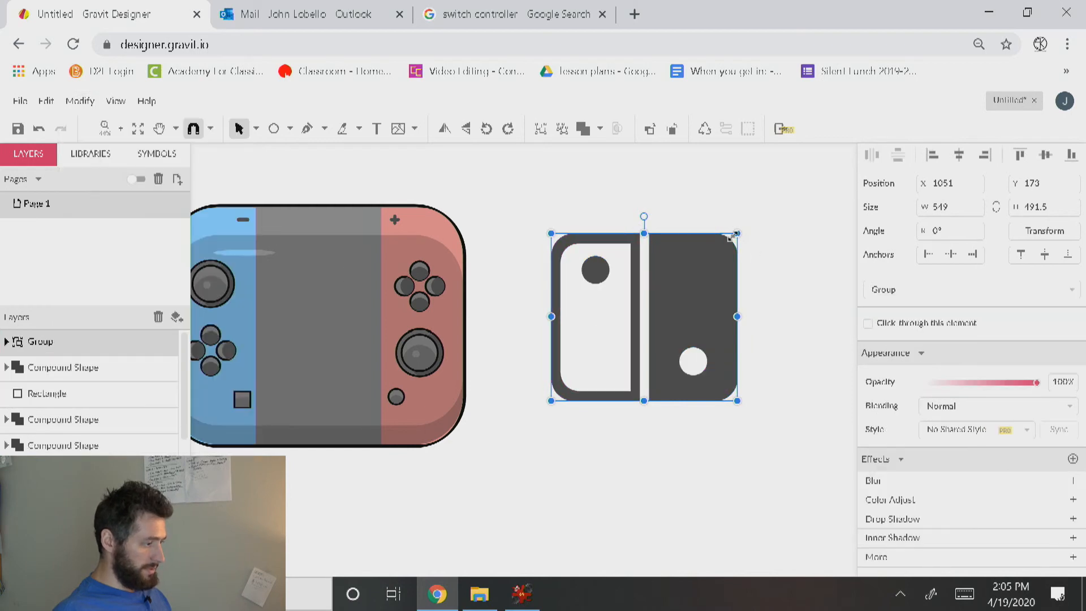
Scale the logo group down to about 165 by 148 px and centre it on the controller's grey middle panel
{"action": "left_click_drag", "start_coordinate": [734, 232], "coordinate": [344, 306]}
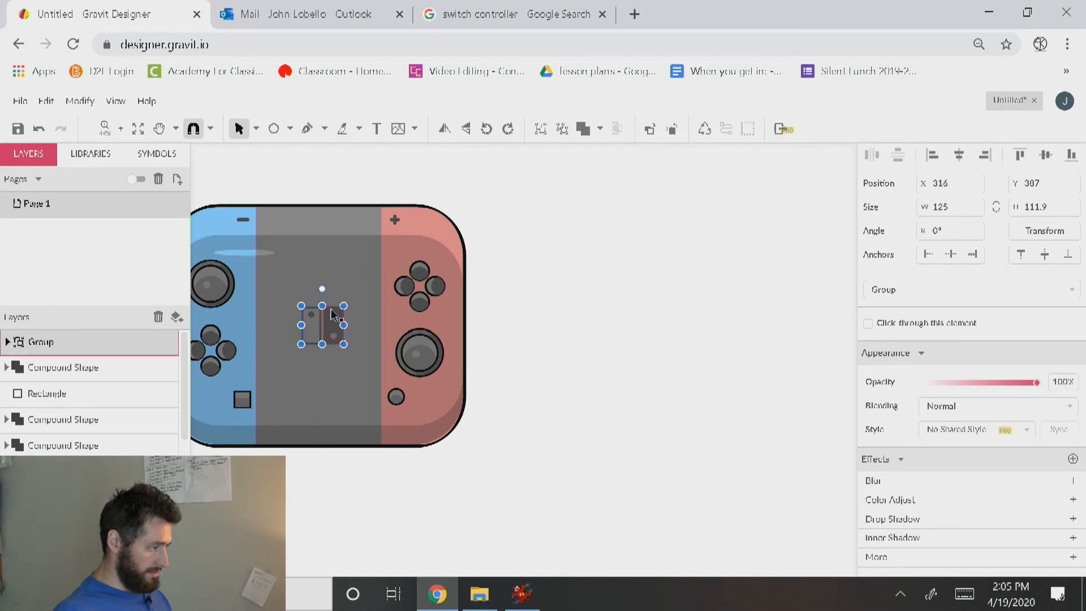
{"action": "key", "text": "alt"}
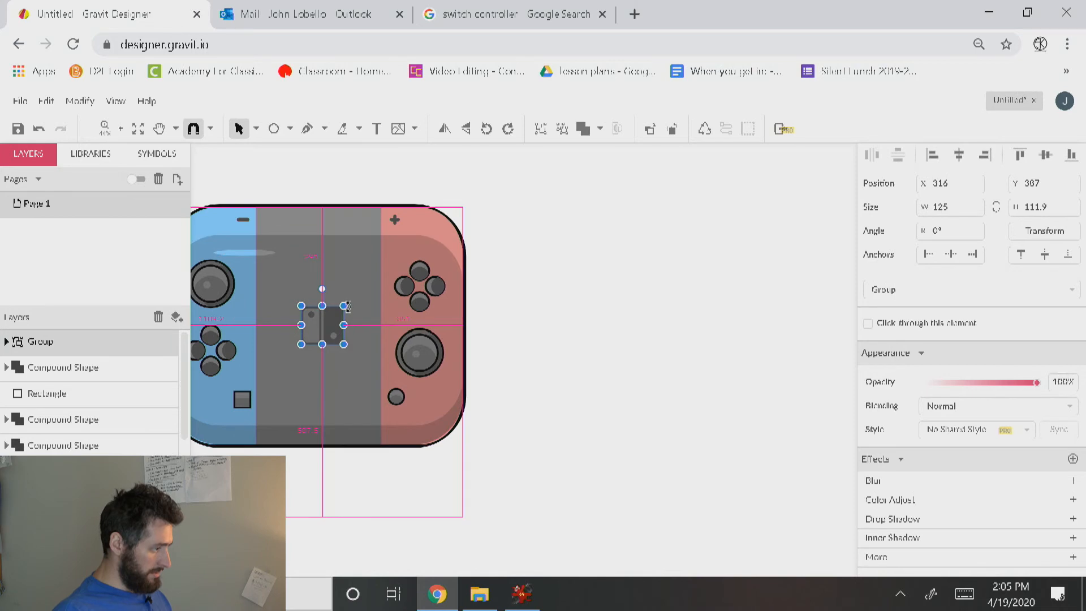
{"action": "left_click_drag", "start_coordinate": [343, 305], "coordinate": [472, 413]}
{"action": "scroll", "coordinate": [314, 375], "scroll_direction": "up", "scroll_amount": 5}
{"action": "key", "text": "space"}
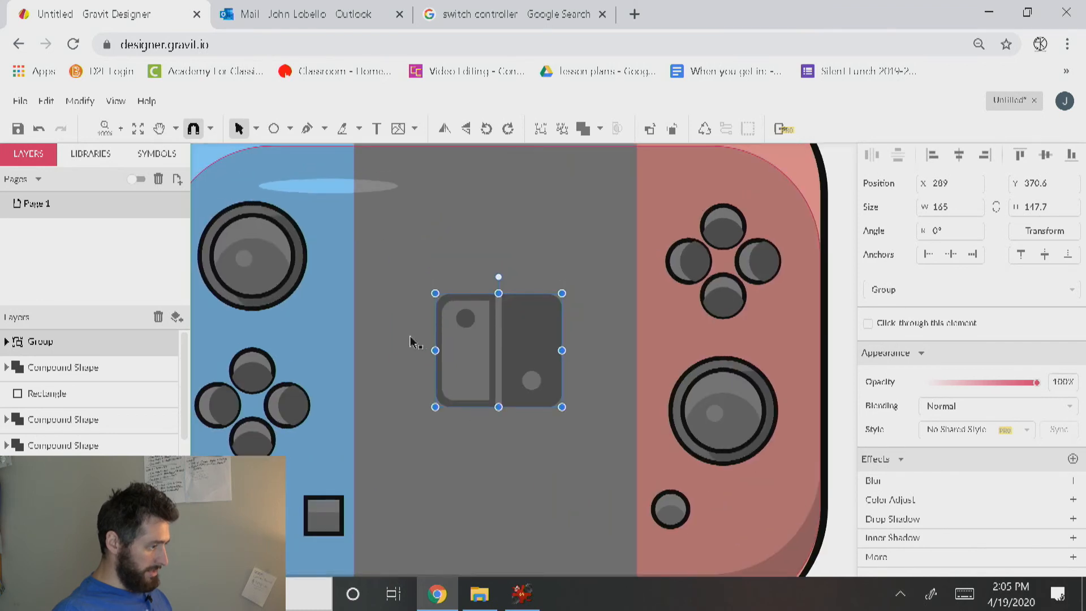
Draw a circle about 16 px across left of the logo and duplicate it downward into a column of four evenly spaced dots
{"action": "scroll", "coordinate": [412, 339], "scroll_direction": "up", "scroll_amount": 2}
{"action": "left_click", "coordinate": [274, 129]}
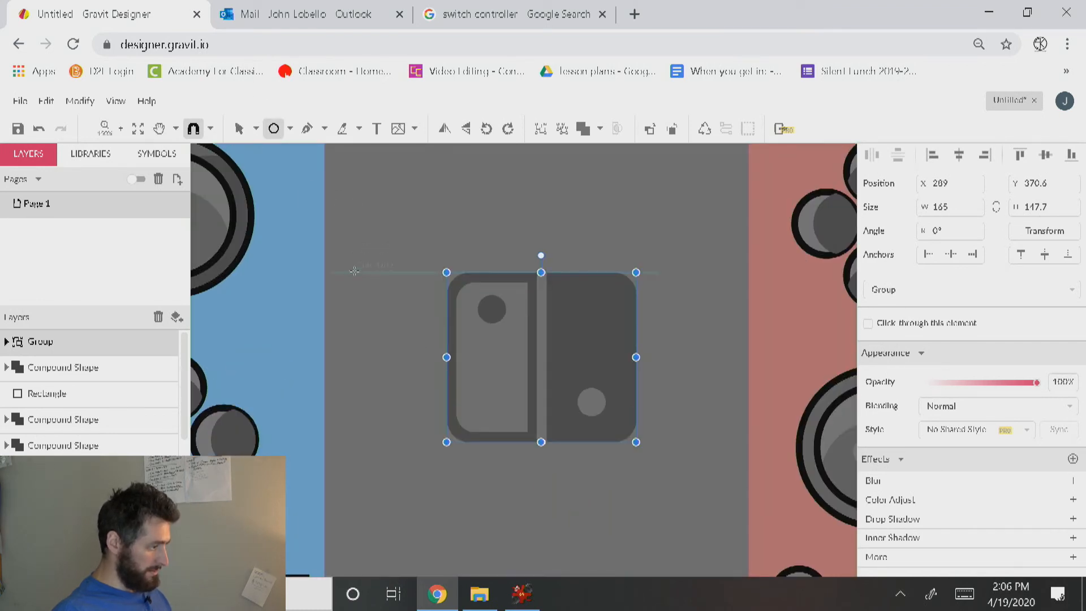
{"action": "mouse_move", "coordinate": [354, 275]}
{"action": "left_mouse_down"}
{"action": "mouse_move", "coordinate": [374, 302]}
{"action": "mouse_move", "coordinate": [363, 334]}
{"action": "left_mouse_up"}
{"action": "key", "text": "ctrl+d"}
{"action": "key", "text": "ctrl+d"}
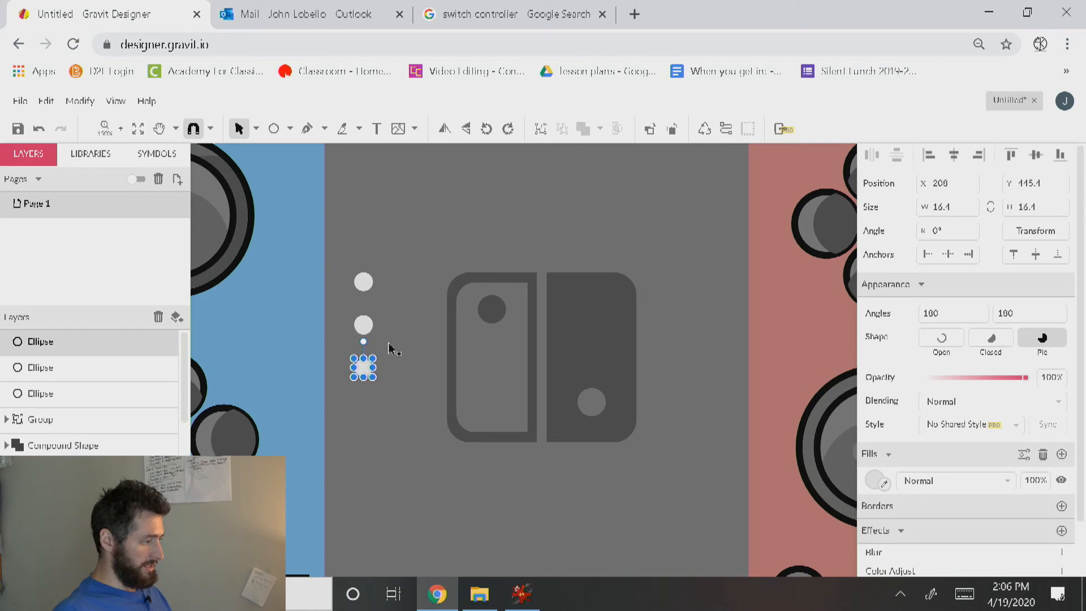
Select all four dots in the column and fill them with dark grey #464646
{"action": "left_click", "coordinate": [363, 368], "text": "shift"}
{"action": "left_click", "coordinate": [364, 325], "text": "shift"}
{"action": "left_click", "coordinate": [364, 282], "text": "shift"}
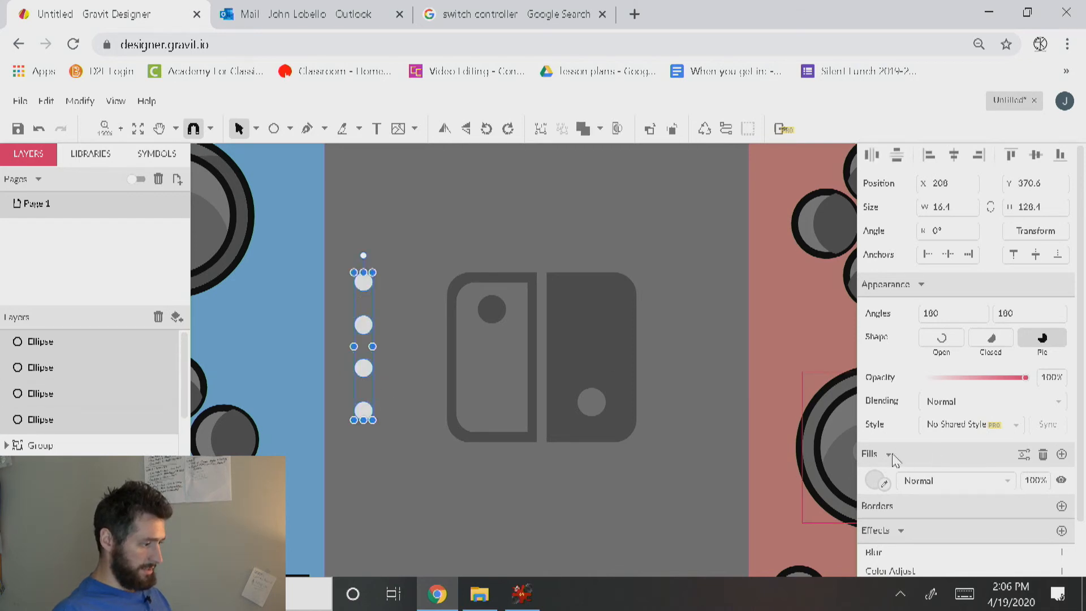
{"action": "left_click", "coordinate": [876, 481]}
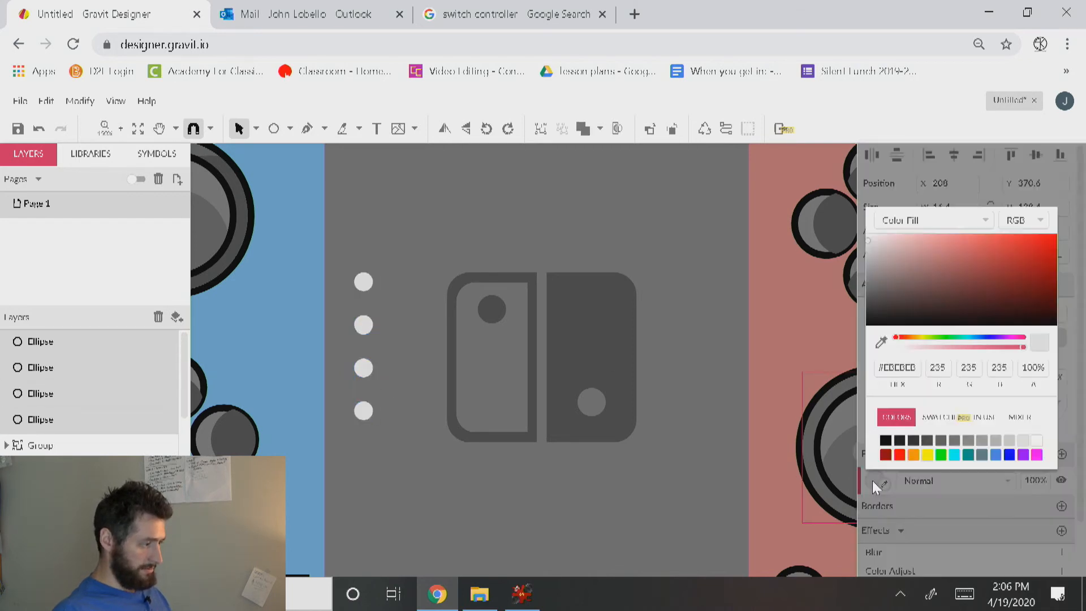
{"action": "left_click", "coordinate": [927, 442]}
{"action": "left_click", "coordinate": [926, 440]}
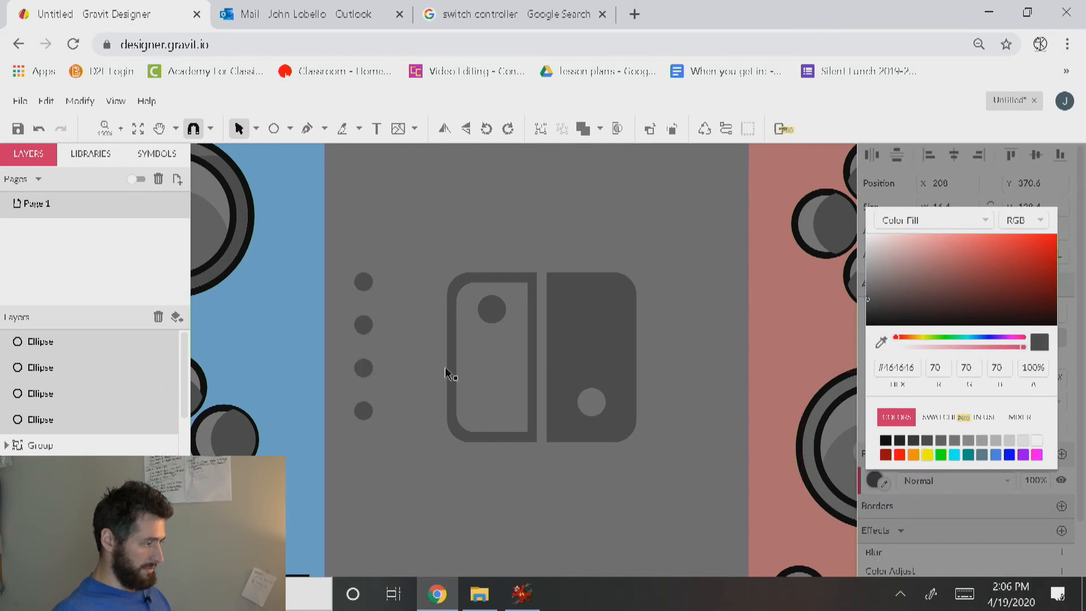
Copy the column of four dots to the right side of the logo, and move the logo slightly upward
{"action": "left_click_drag", "start_coordinate": [362, 289], "coordinate": [701, 315]}
{"action": "left_click", "coordinate": [585, 339]}
{"action": "left_click_drag", "start_coordinate": [585, 340], "coordinate": [588, 320]}
Fill the top dot of the left column with green and adjust it to a softer shade
{"action": "left_click", "coordinate": [361, 284]}
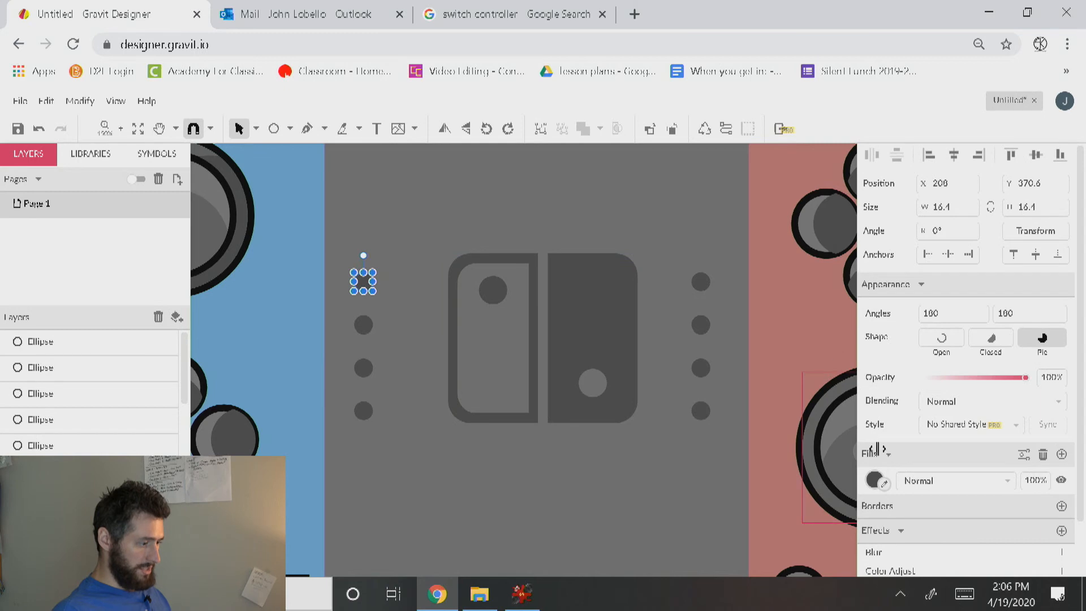
{"action": "left_click", "coordinate": [874, 484]}
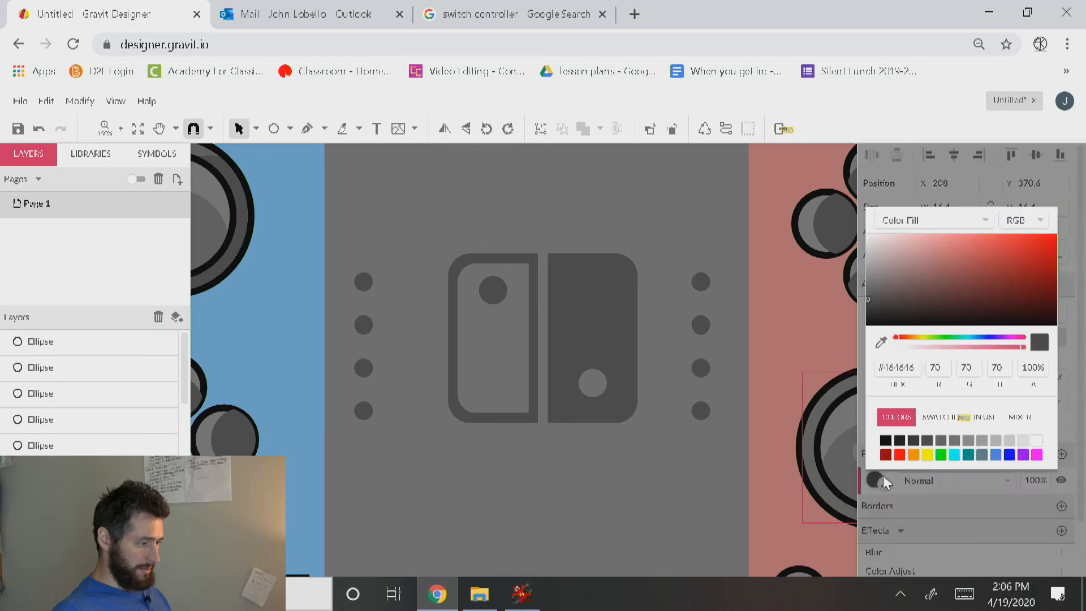
{"action": "left_click", "coordinate": [941, 455]}
{"action": "left_click_drag", "start_coordinate": [916, 253], "coordinate": [963, 250]}
Delete the reference image to the left of the controller
{"action": "scroll", "coordinate": [484, 342], "scroll_direction": "down", "scroll_amount": 5}
{"action": "scroll", "coordinate": [484, 342], "scroll_direction": "down", "scroll_amount": 2}
{"action": "scroll", "coordinate": [481, 346], "scroll_direction": "up", "scroll_amount": 3}
{"action": "scroll", "coordinate": [474, 353], "scroll_direction": "down", "scroll_amount": 2}
{"action": "left_click_drag", "start_coordinate": [372, 513], "coordinate": [245, 313]}
{"action": "key", "text": "Delete"}
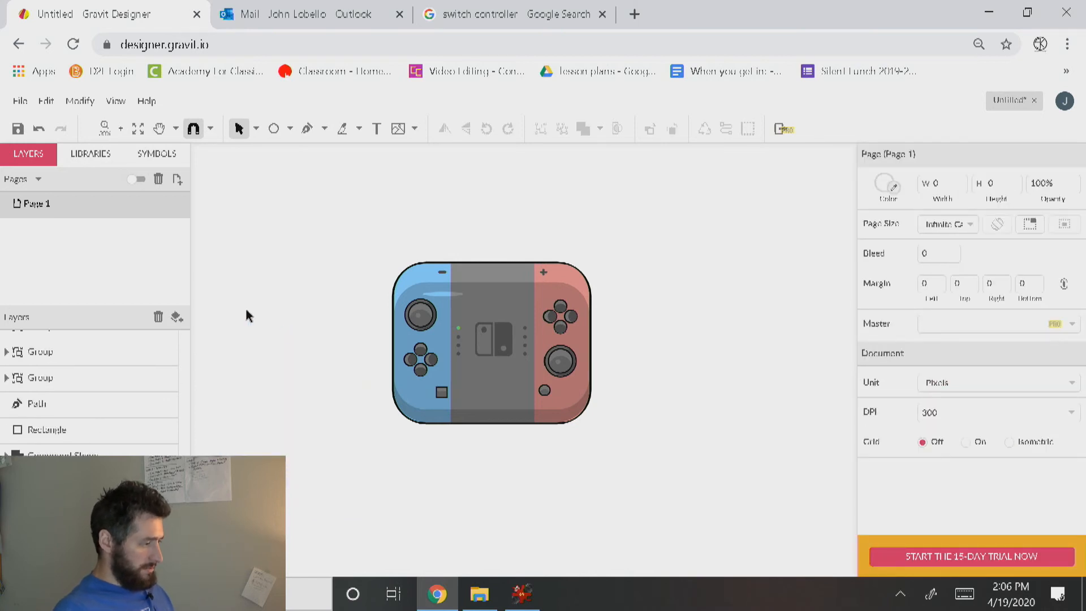
{"action": "scroll", "coordinate": [441, 350], "scroll_direction": "up", "scroll_amount": 4}
{"action": "scroll", "coordinate": [443, 351], "scroll_direction": "down", "scroll_amount": 1}
{"action": "scroll", "coordinate": [442, 351], "scroll_direction": "up", "scroll_amount": 1}
{"action": "scroll", "coordinate": [443, 351], "scroll_direction": "down", "scroll_amount": 2}
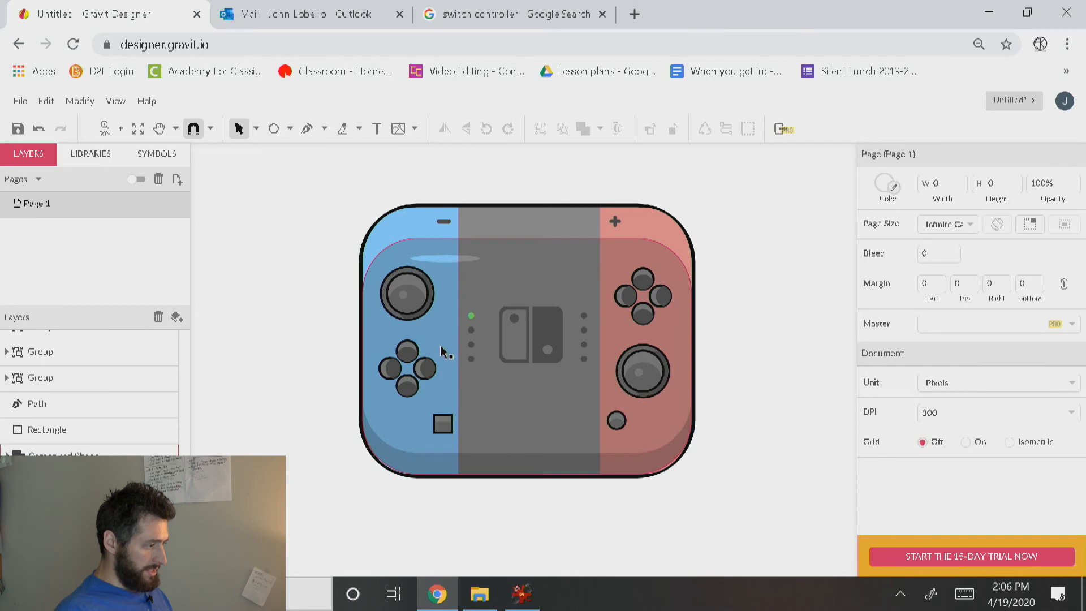
Draw a tall ellipse about 572 by 1215 px left of the controller and fill it with medium grey
{"action": "scroll", "coordinate": [444, 352], "scroll_direction": "down", "scroll_amount": 3}
{"action": "scroll", "coordinate": [432, 345], "scroll_direction": "up", "scroll_amount": 1}
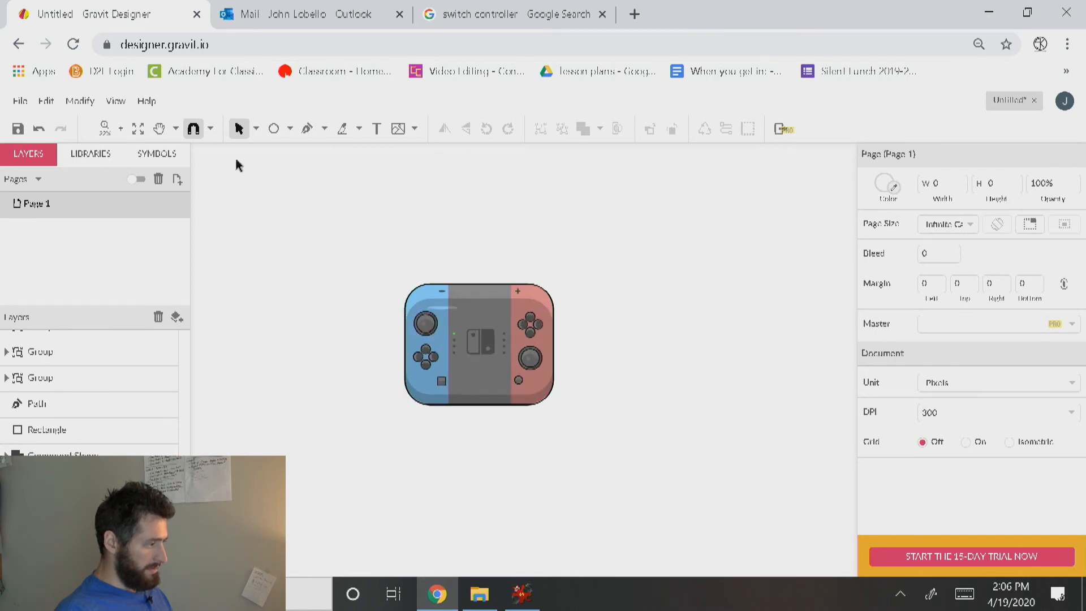
{"action": "left_click", "coordinate": [274, 129]}
{"action": "left_click_drag", "start_coordinate": [235, 250], "coordinate": [330, 456]}
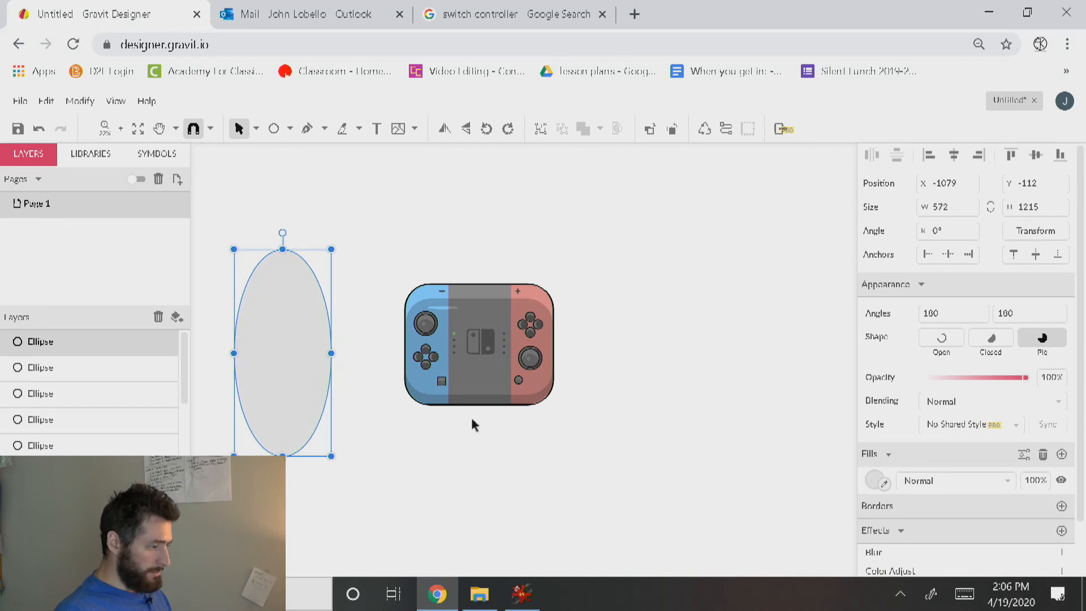
{"action": "left_click", "coordinate": [883, 481]}
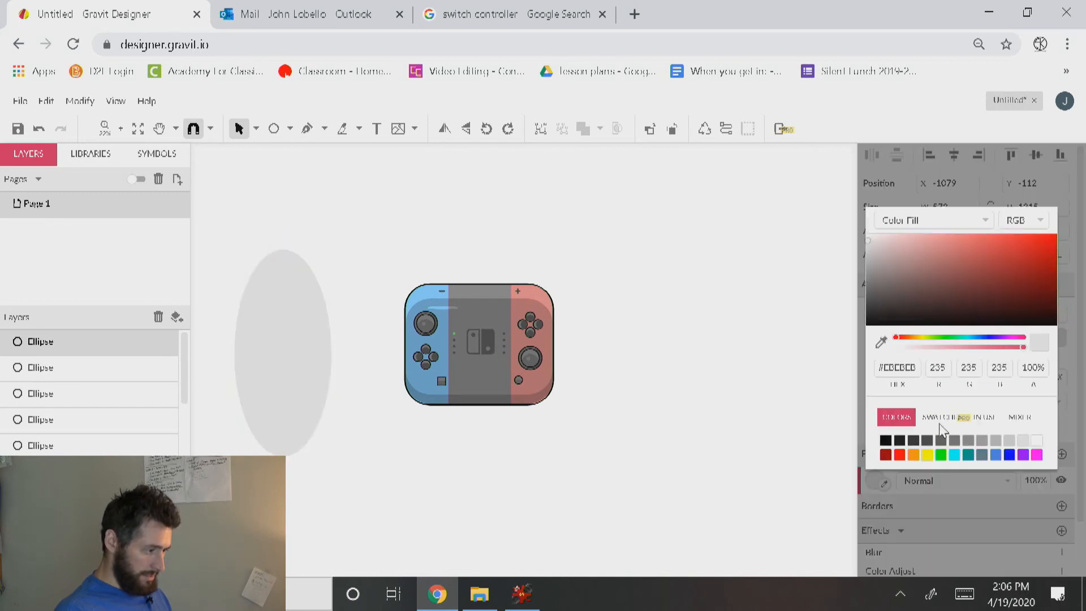
{"action": "left_click", "coordinate": [968, 440]}
{"action": "left_click", "coordinate": [407, 461]}
Duplicate the grey ellipse twice toward the controller at equal offsets so that the three ellipses overlap
{"action": "left_click_drag", "start_coordinate": [300, 368], "coordinate": [327, 365]}
{"action": "key", "text": "ctrl+d"}
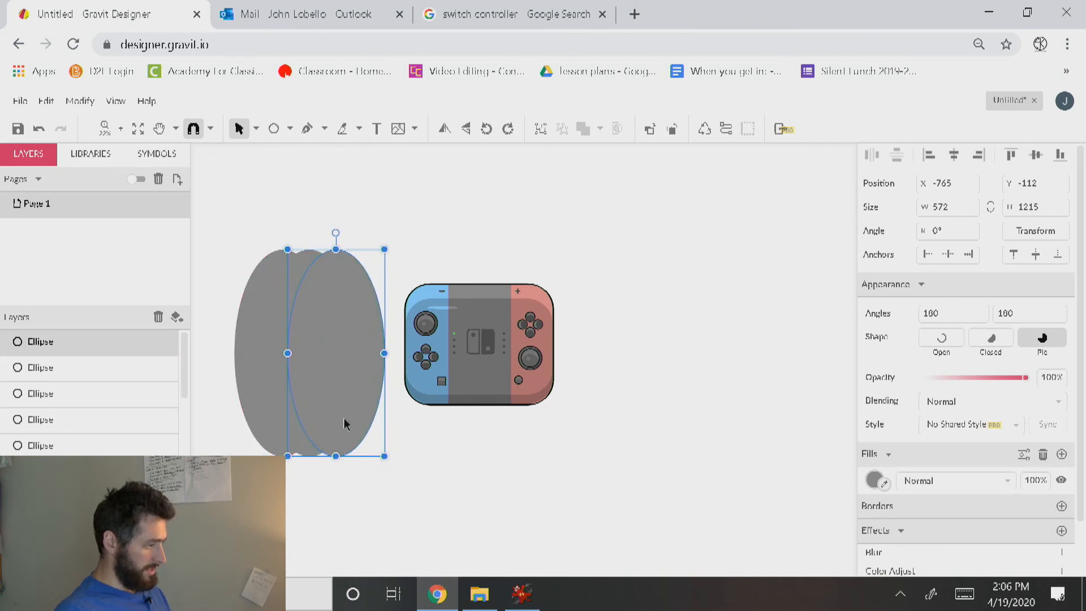
{"action": "left_click", "coordinate": [281, 360]}
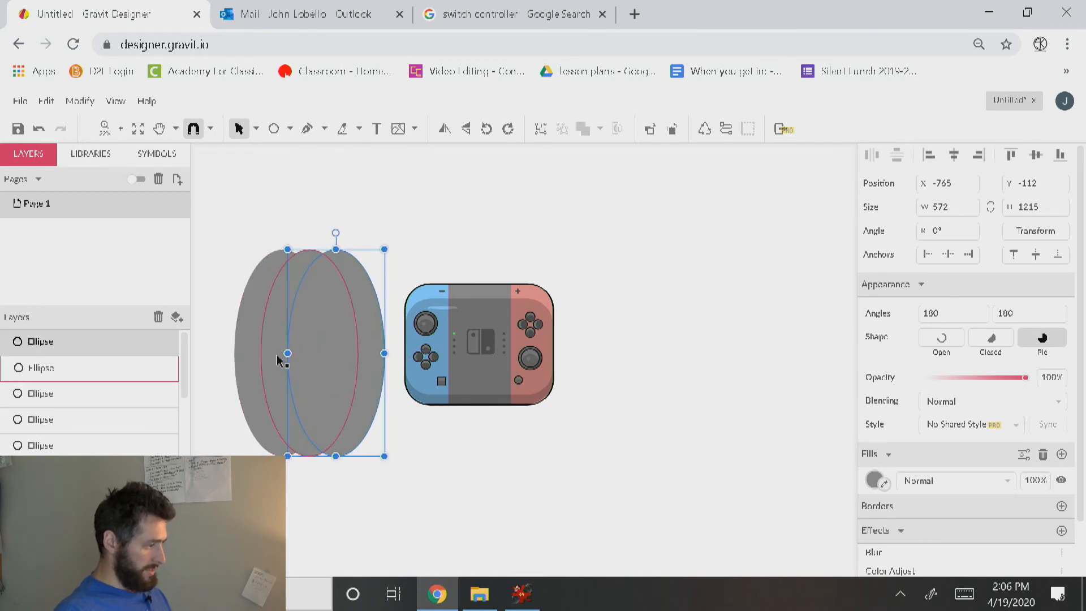
Fill the middle ellipse with grey #747474 and the ellipse nearest the controller with darker grey #5D5D5D
{"action": "left_click", "coordinate": [873, 480]}
{"action": "left_click", "coordinate": [941, 440]}
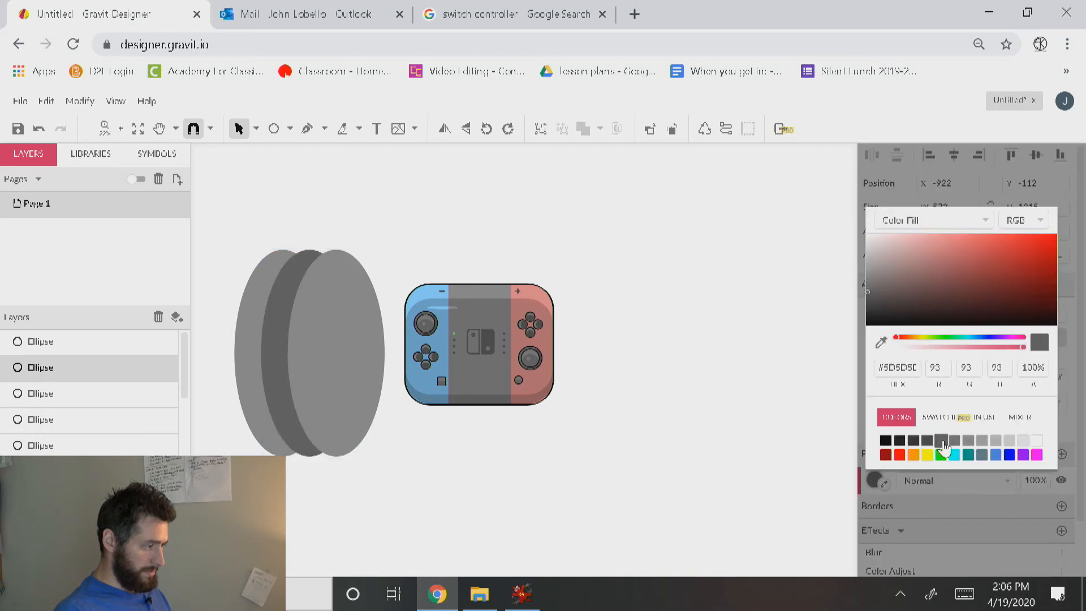
{"action": "left_click", "coordinate": [954, 439]}
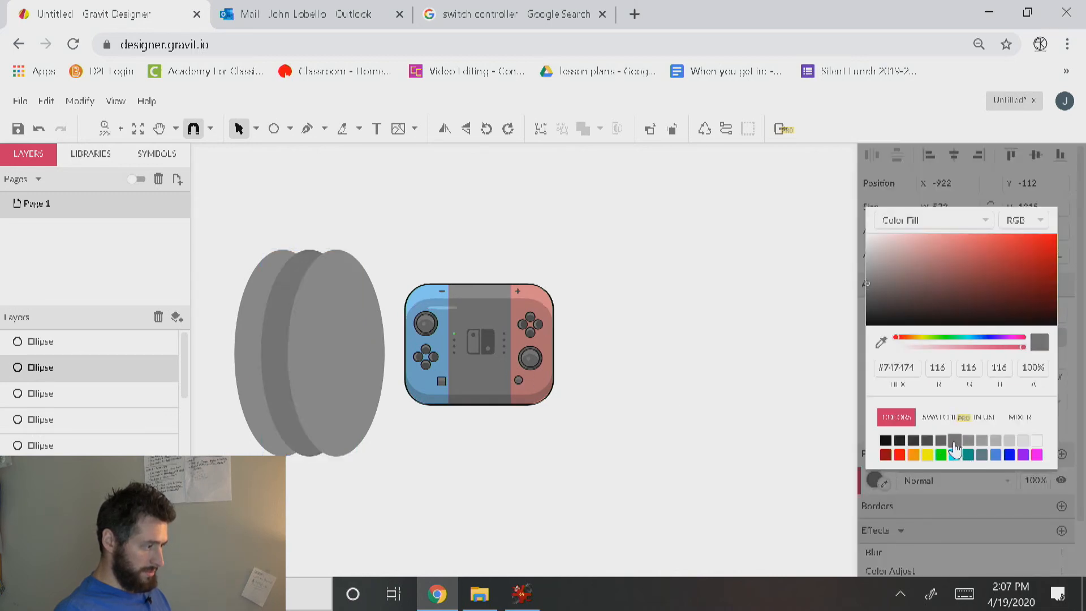
{"action": "left_click", "coordinate": [349, 355]}
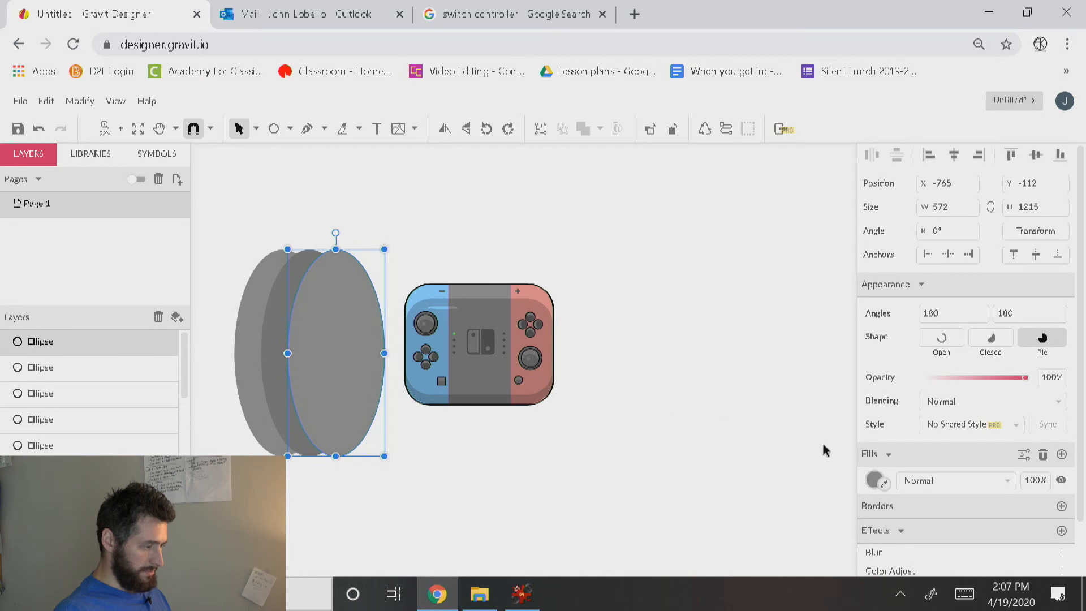
{"action": "left_click", "coordinate": [873, 480]}
{"action": "left_click", "coordinate": [938, 442]}
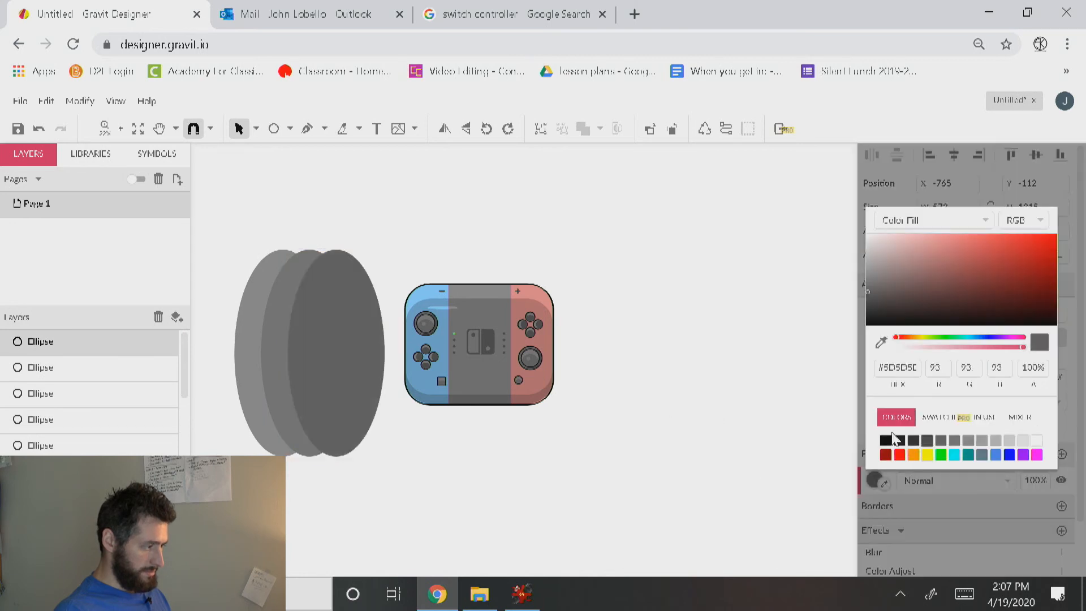
{"action": "left_click", "coordinate": [441, 474]}
Duplicate the outermost ellipse in front and intersect the copy with the dark ellipse nearest the controller
{"action": "left_click", "coordinate": [242, 342]}
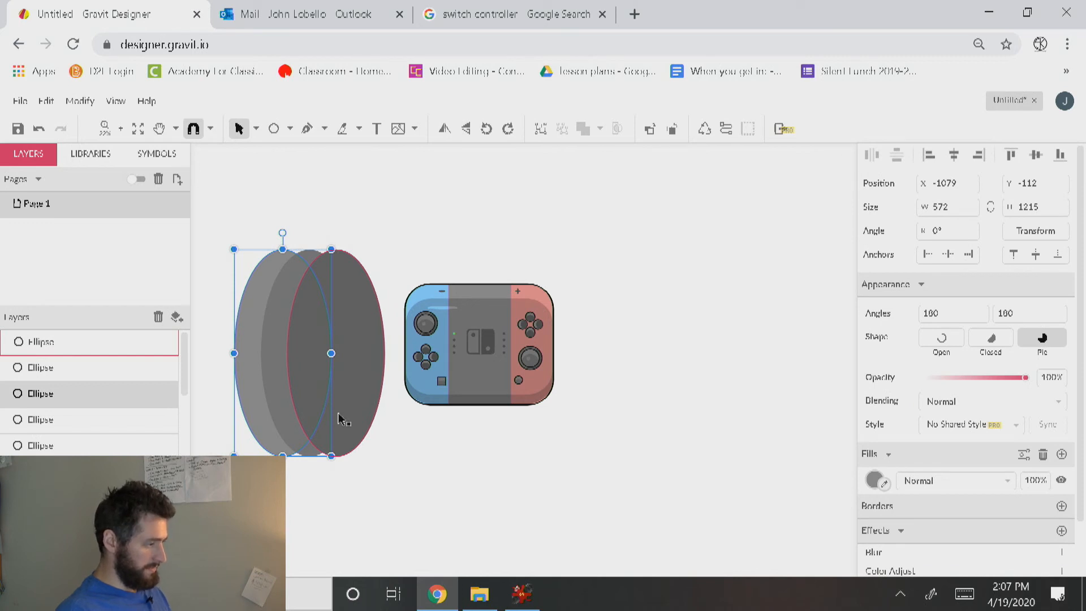
{"action": "key", "text": "ctrl+shift+Up"}
{"action": "left_click", "coordinate": [374, 383], "text": "shift"}
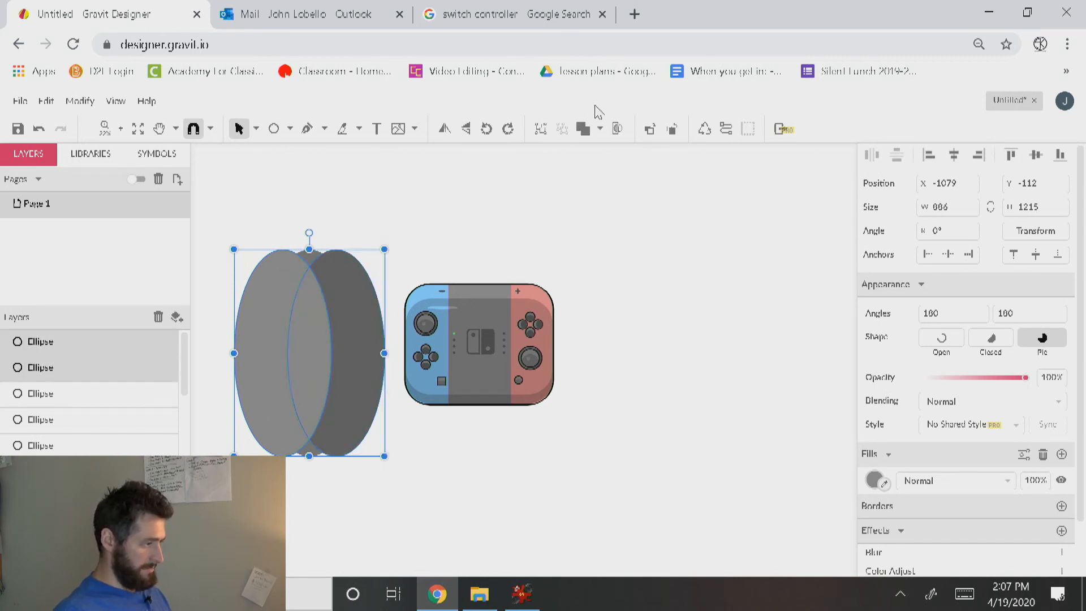
{"action": "left_click", "coordinate": [599, 129]}
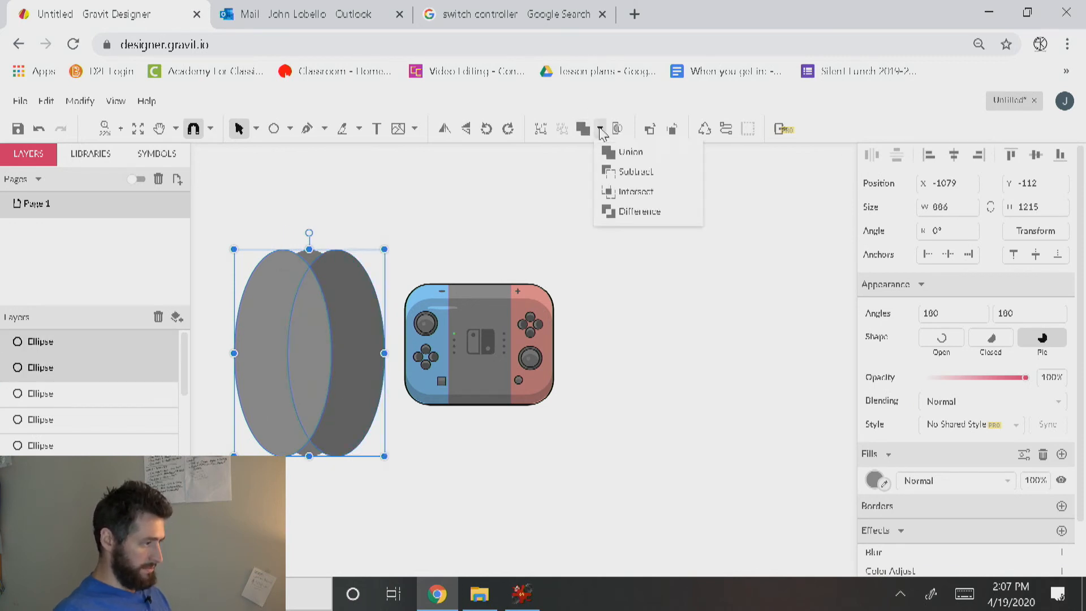
{"action": "left_click", "coordinate": [625, 190]}
Intersect another front copy of the outermost ellipse with the middle ellipse and place the result behind the darkest shading shape
{"action": "double_click", "coordinate": [253, 363]}
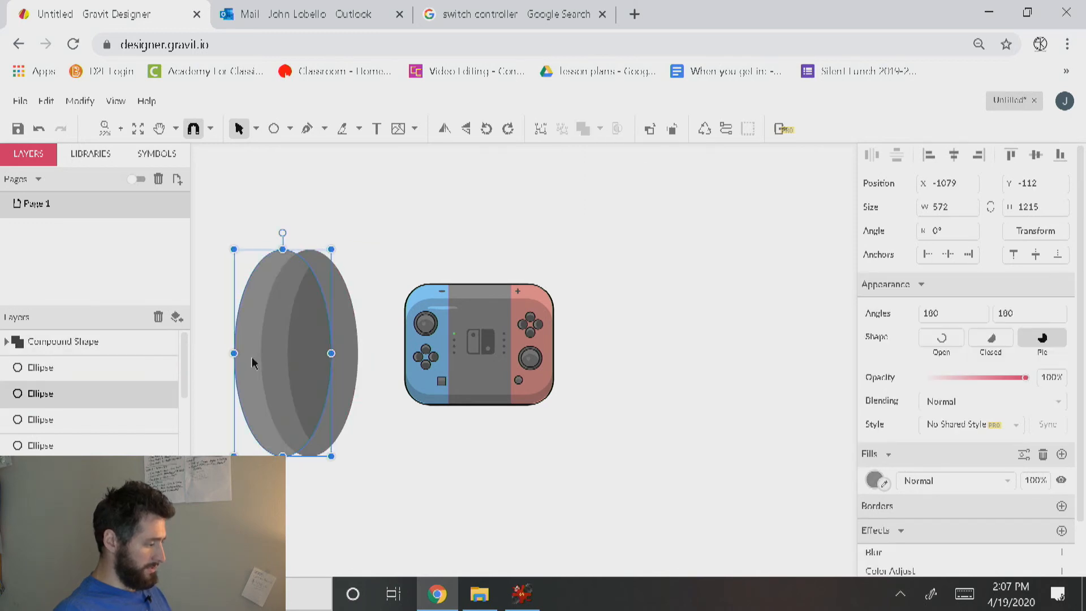
{"action": "key", "text": "ctrl+shift+Up"}
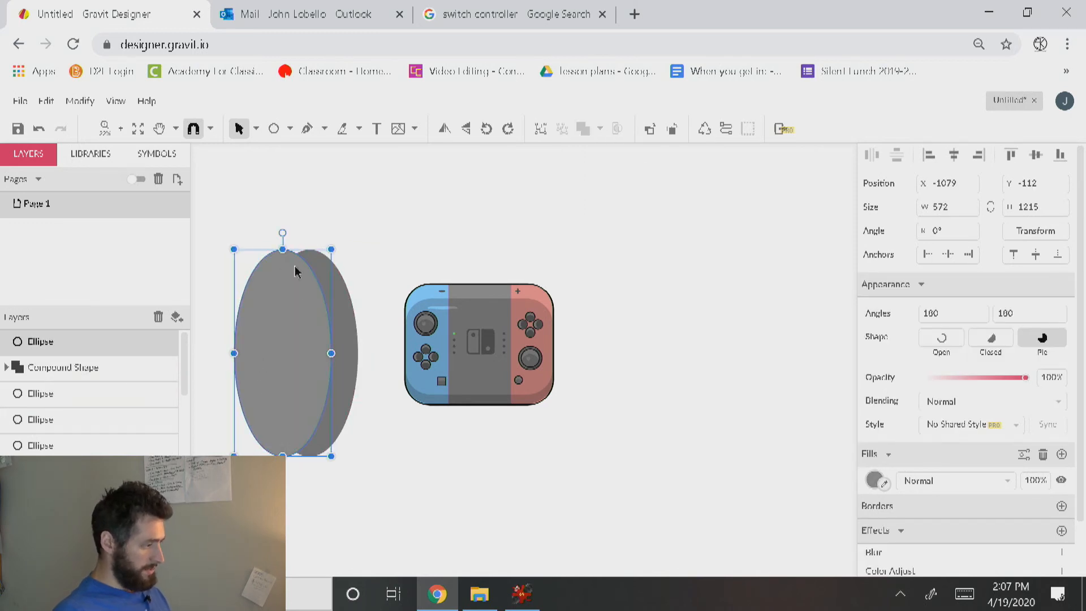
{"action": "left_click", "coordinate": [356, 316], "text": "shift"}
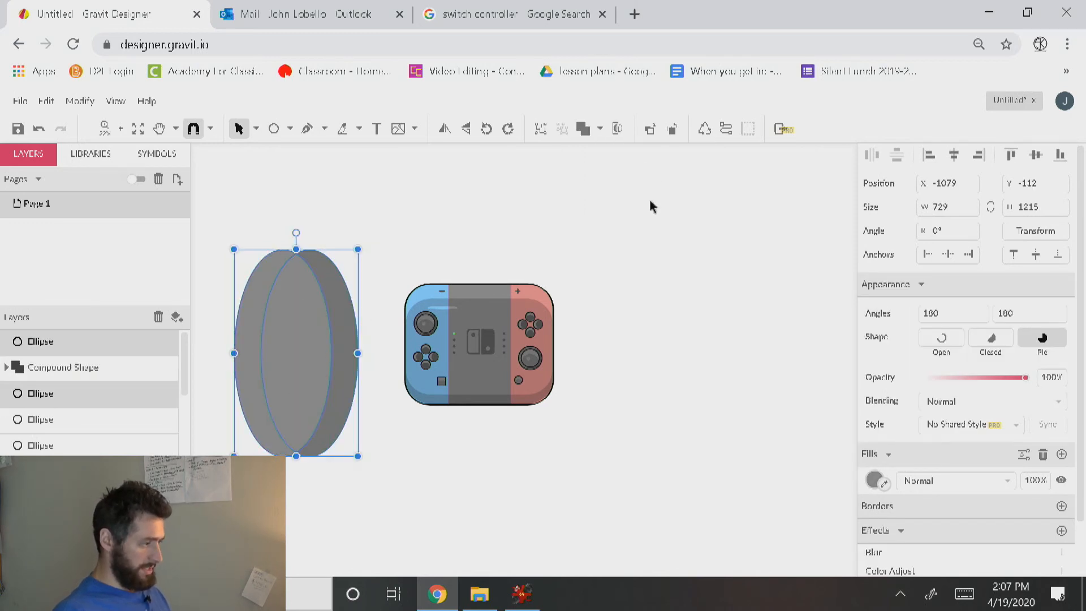
{"action": "left_click", "coordinate": [599, 129]}
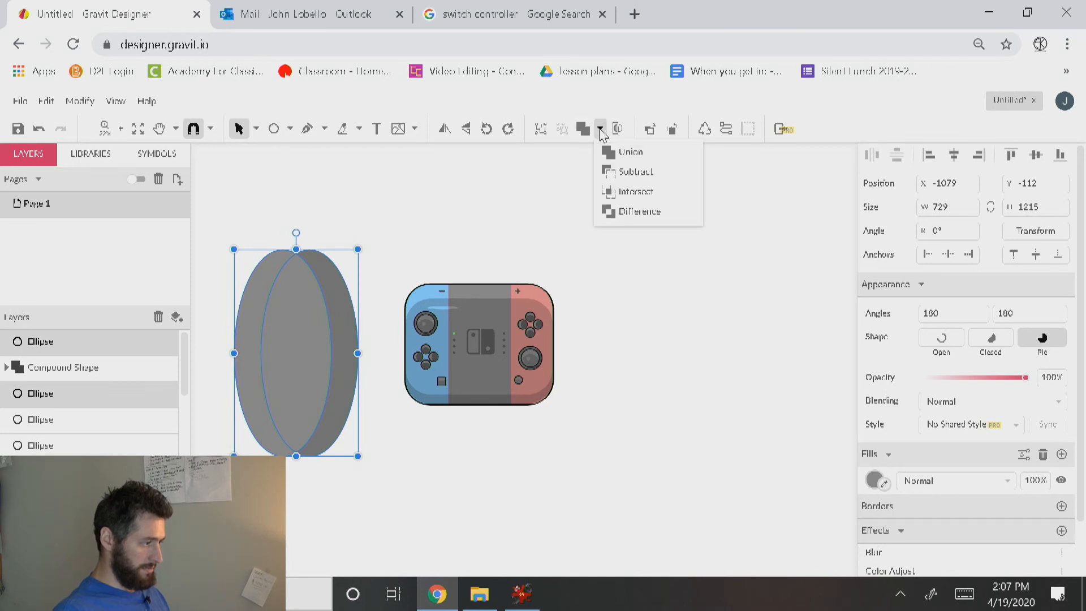
{"action": "left_click", "coordinate": [638, 192]}
{"action": "left_click", "coordinate": [356, 436]}
{"action": "left_click", "coordinate": [310, 384]}
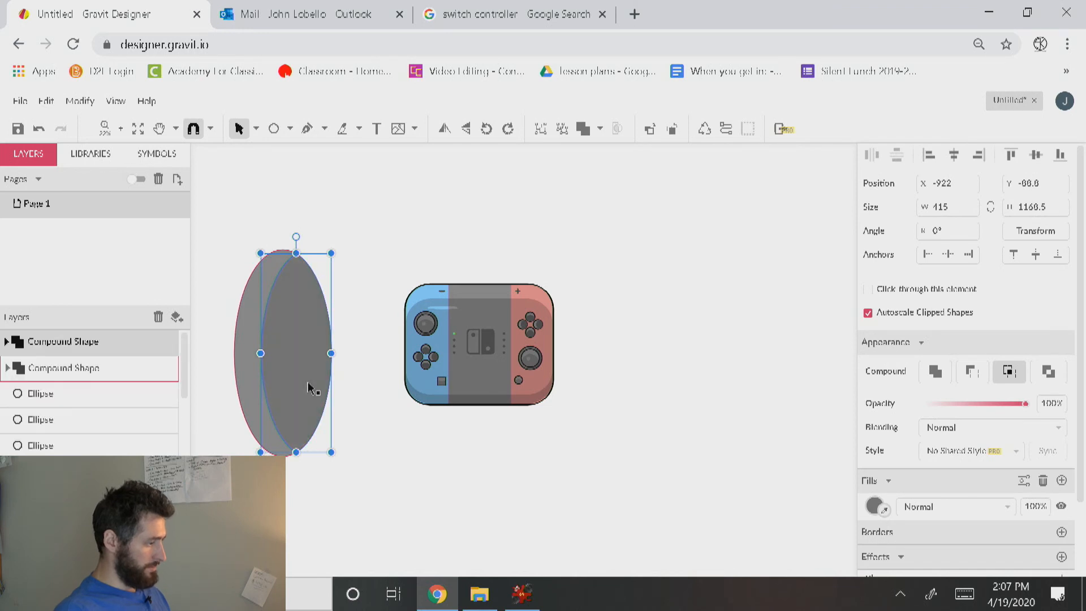
{"action": "left_click", "coordinate": [362, 508]}
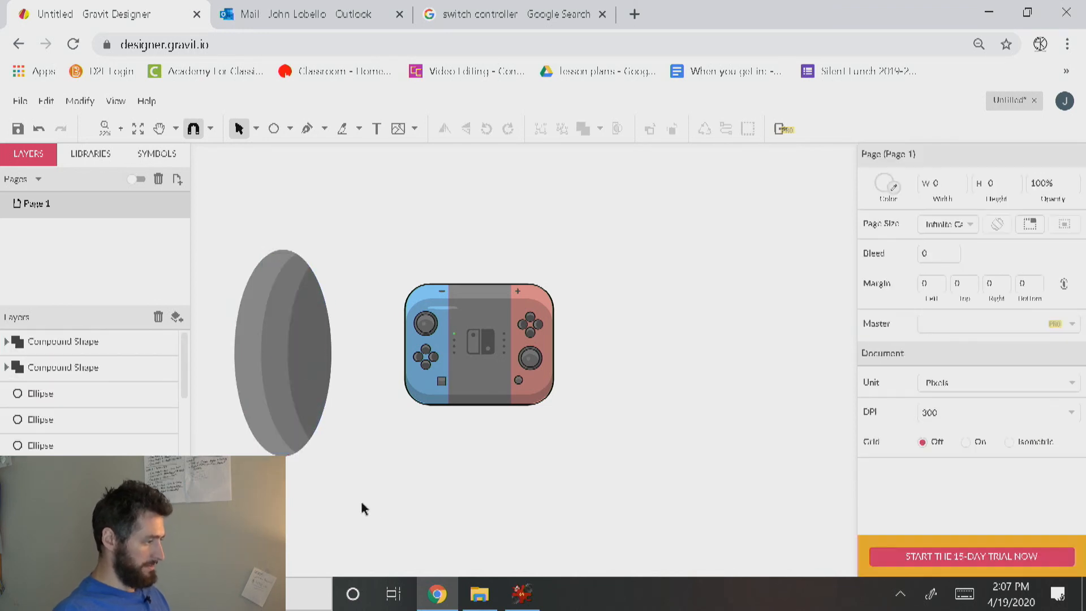
Add a black border of width 10 to the base ellipse, positioned outside its edge
{"action": "left_click", "coordinate": [247, 433]}
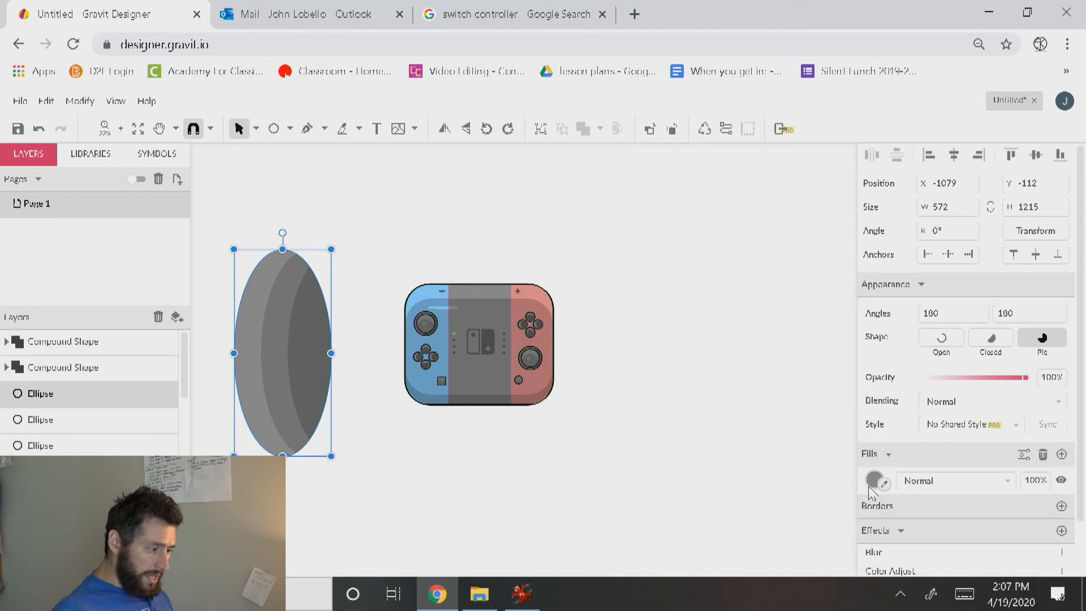
{"action": "scroll", "coordinate": [1006, 484], "scroll_direction": "down", "scroll_amount": 1}
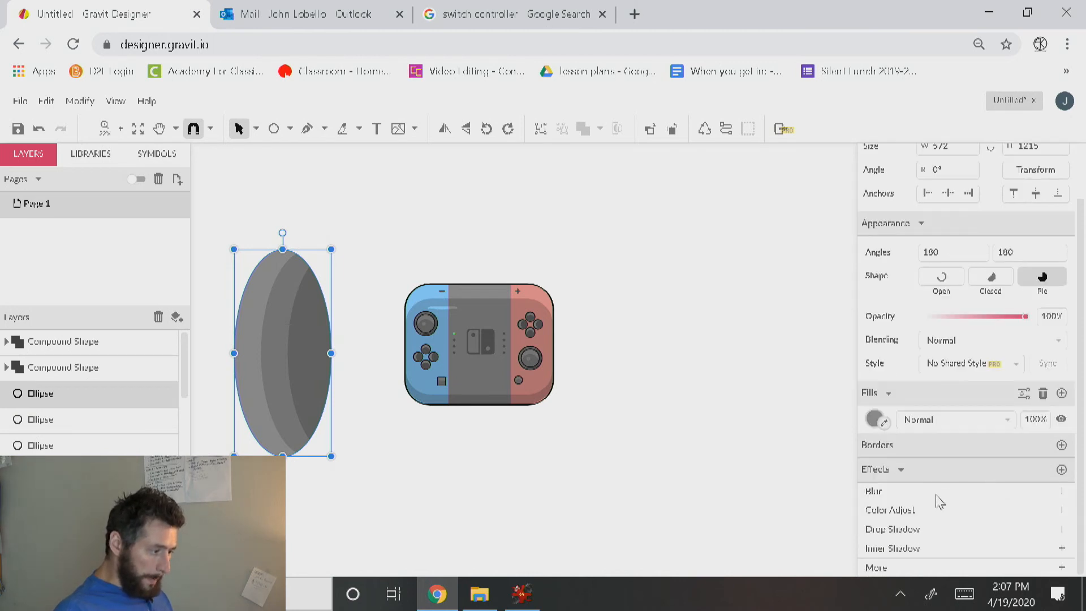
{"action": "left_click", "coordinate": [1061, 445]}
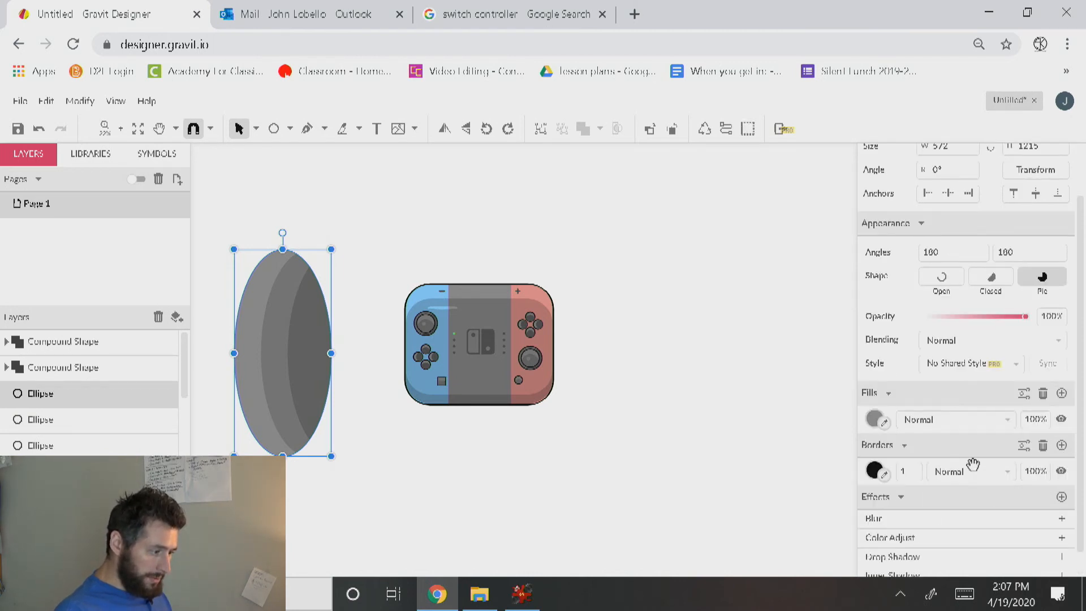
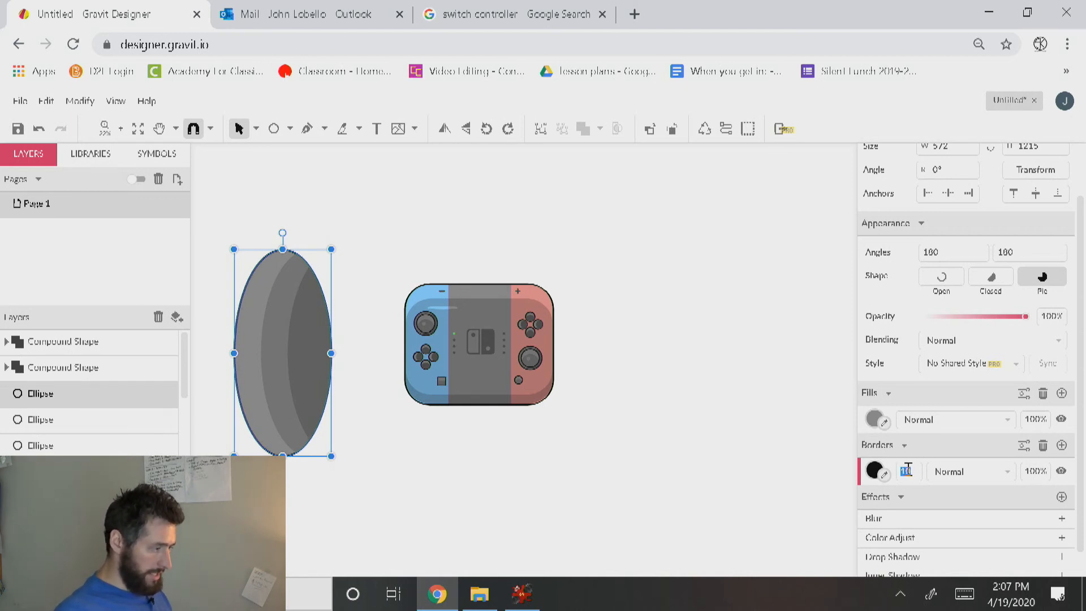
{"action": "left_click", "coordinate": [1024, 447]}
{"action": "left_click", "coordinate": [1018, 214]}
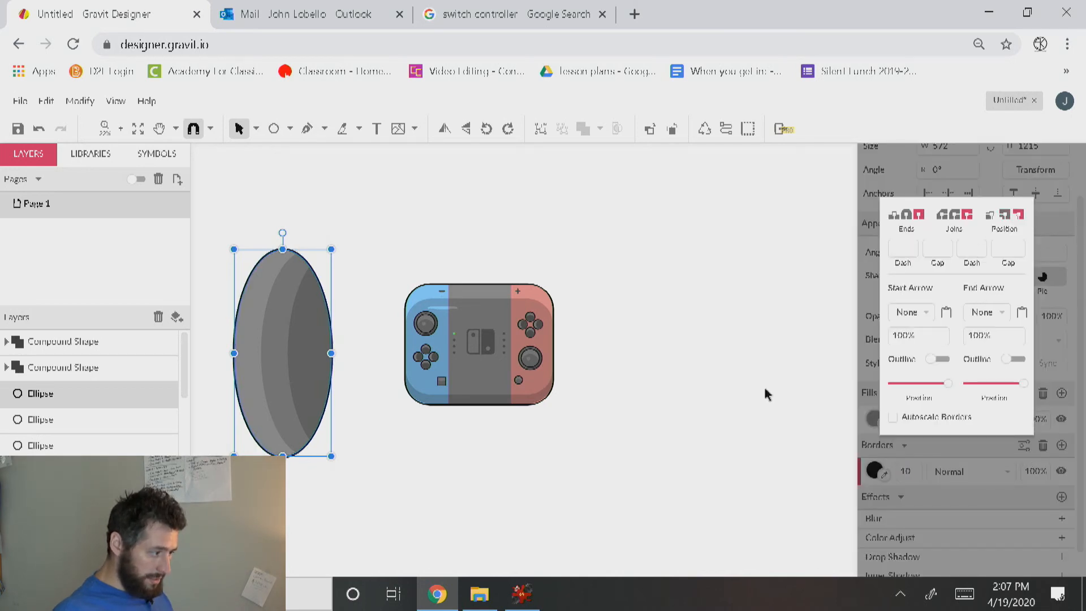
{"action": "left_click", "coordinate": [439, 465]}
Group the base ellipse with its two shading shapes
{"action": "left_click_drag", "start_coordinate": [365, 498], "coordinate": [225, 190]}
{"action": "left_click", "coordinate": [80, 100]}
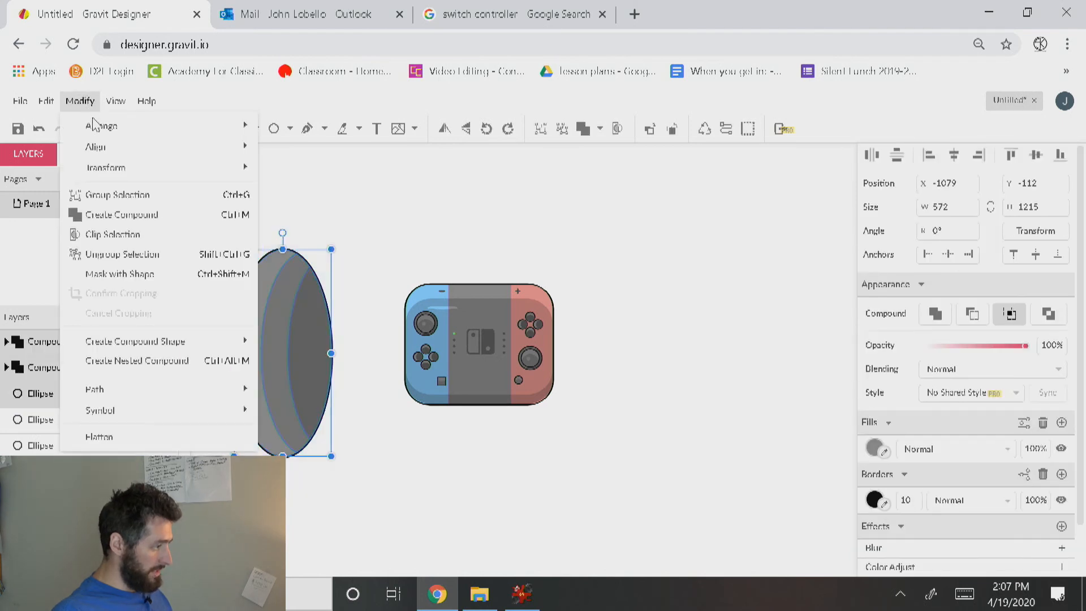
{"action": "left_click", "coordinate": [131, 194]}
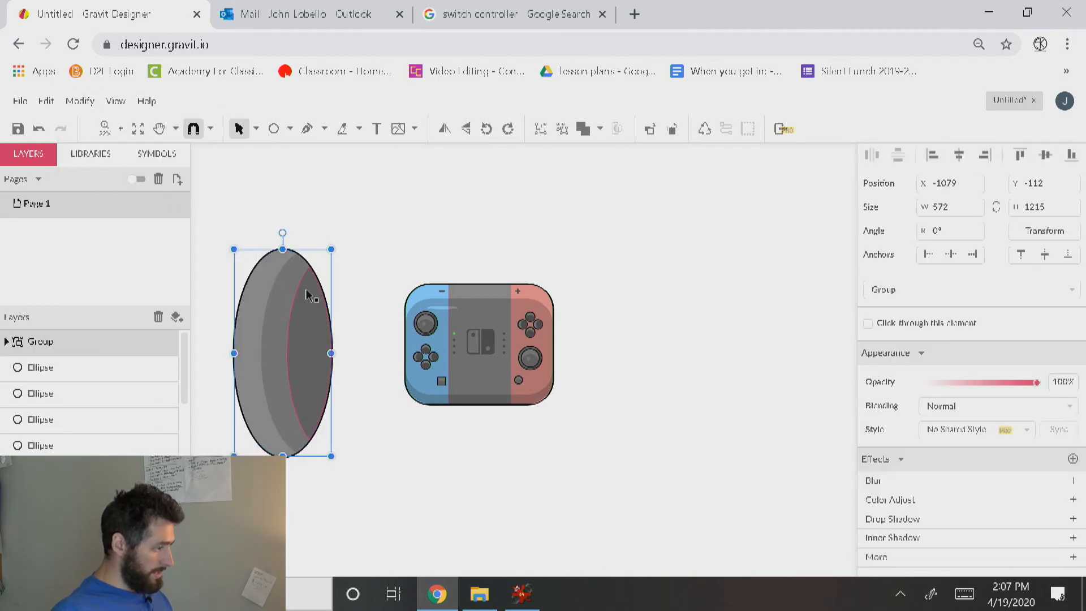
Place the grip group behind the controller's blue side, scaled to about 428 by 751 px and tilted to about -18.4°
{"action": "left_click_drag", "start_coordinate": [332, 249], "coordinate": [354, 318]}
{"action": "left_click_drag", "start_coordinate": [300, 375], "coordinate": [448, 355]}
{"action": "key", "text": "ctrl+shift+Down"}
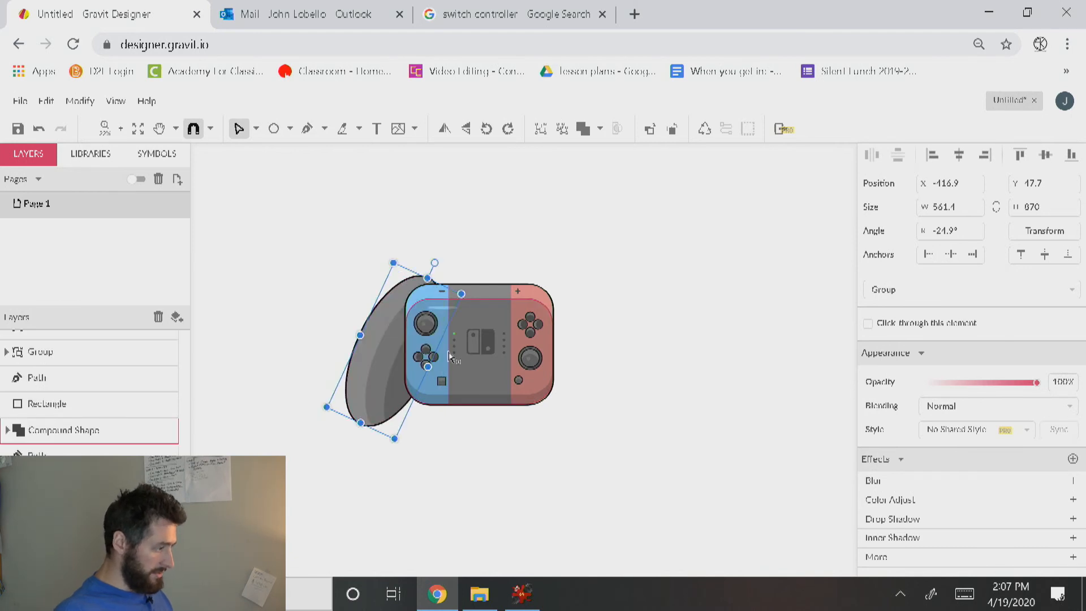
{"action": "left_click_drag", "start_coordinate": [395, 443], "coordinate": [394, 409]}
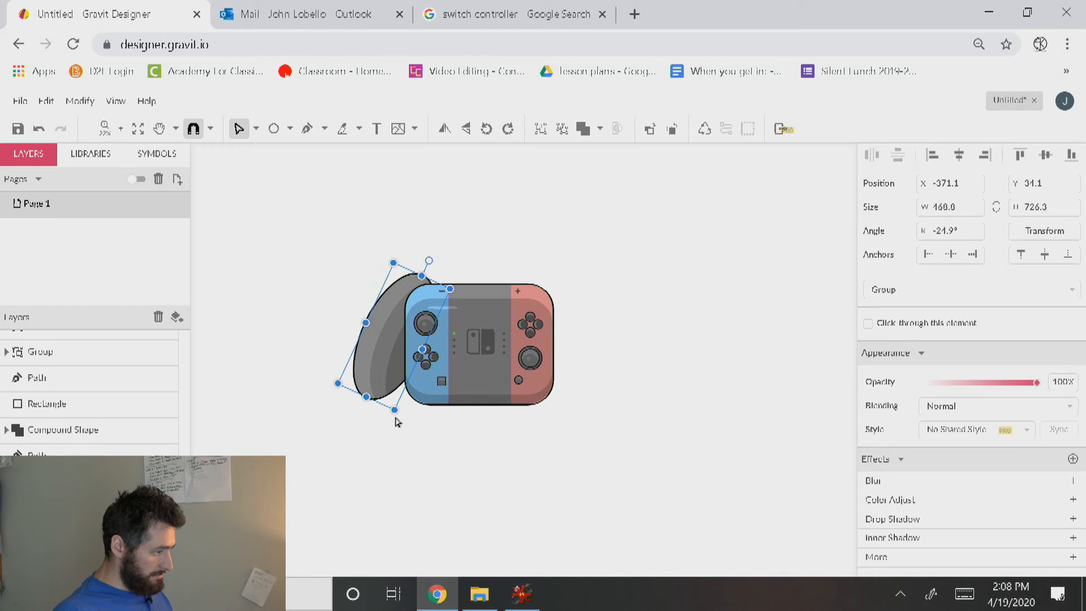
{"action": "left_click_drag", "start_coordinate": [404, 417], "coordinate": [405, 416]}
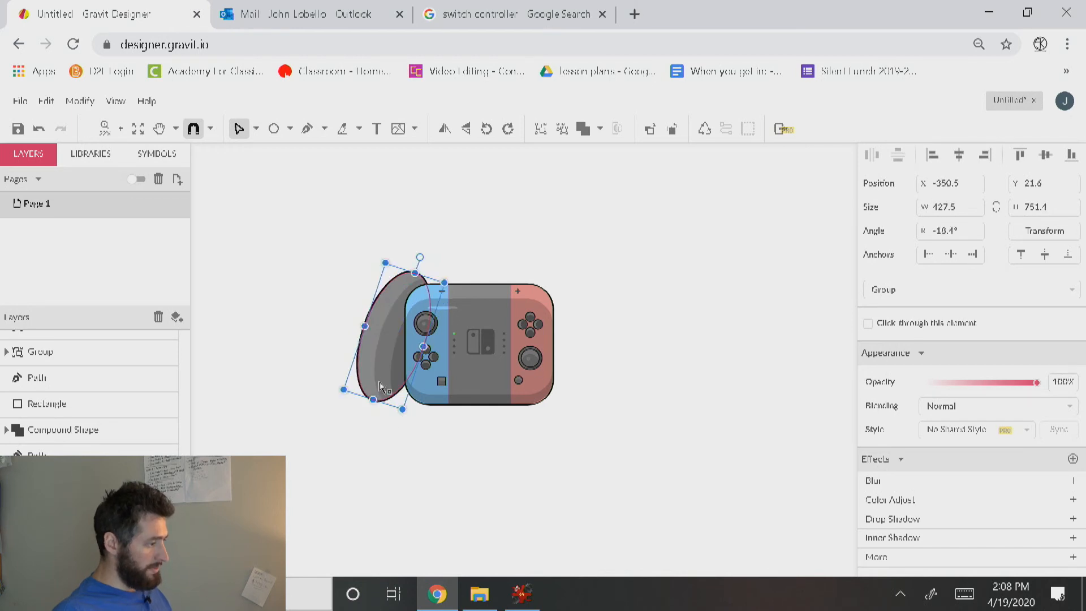
Try to move the grip lower along the controller's blue side with the Subselect tool
{"action": "double_click", "coordinate": [380, 398]}
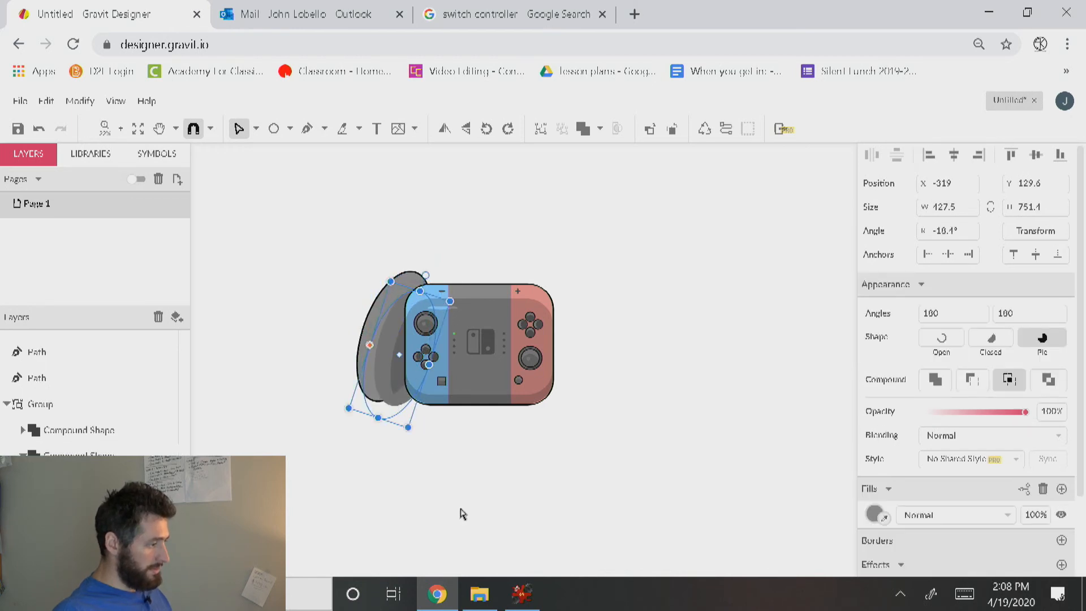
{"action": "left_click", "coordinate": [448, 481]}
{"action": "key", "text": "ctrl+z"}
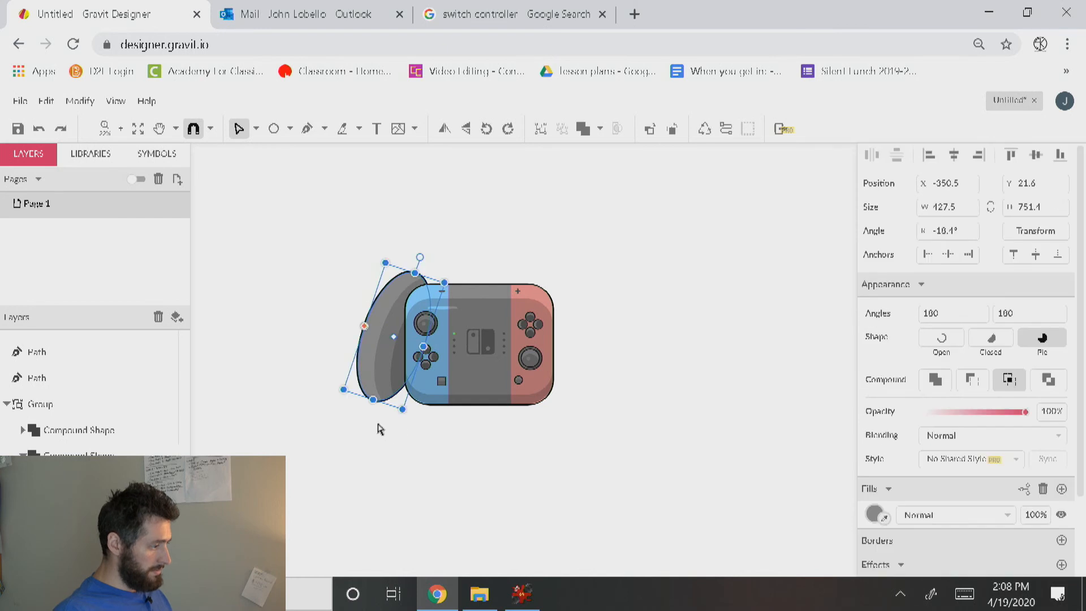
{"action": "left_click", "coordinate": [356, 362]}
{"action": "left_click", "coordinate": [363, 364]}
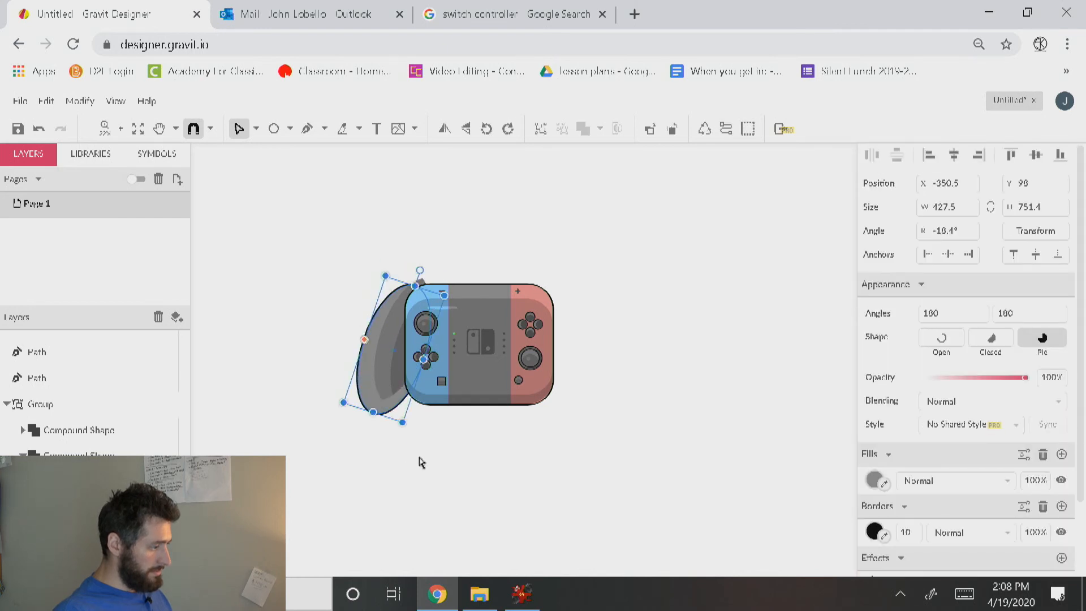
{"action": "mouse_move", "coordinate": [388, 391]}
{"action": "left_mouse_down"}
{"action": "mouse_move", "coordinate": [394, 408]}
{"action": "mouse_move", "coordinate": [340, 391]}
{"action": "left_mouse_up"}
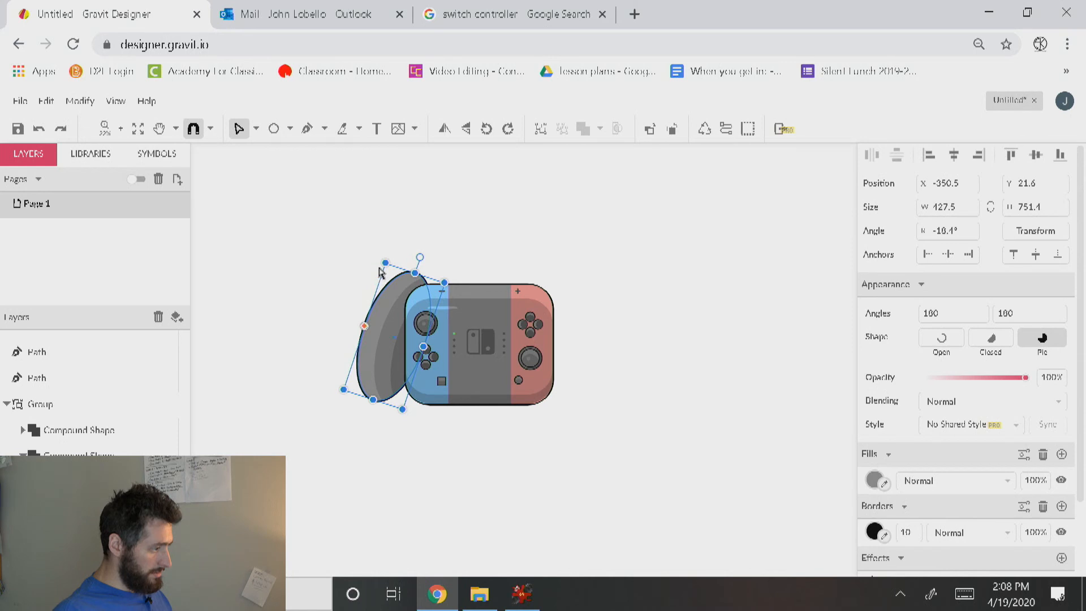
{"action": "left_click_drag", "start_coordinate": [324, 331], "coordinate": [396, 414]}
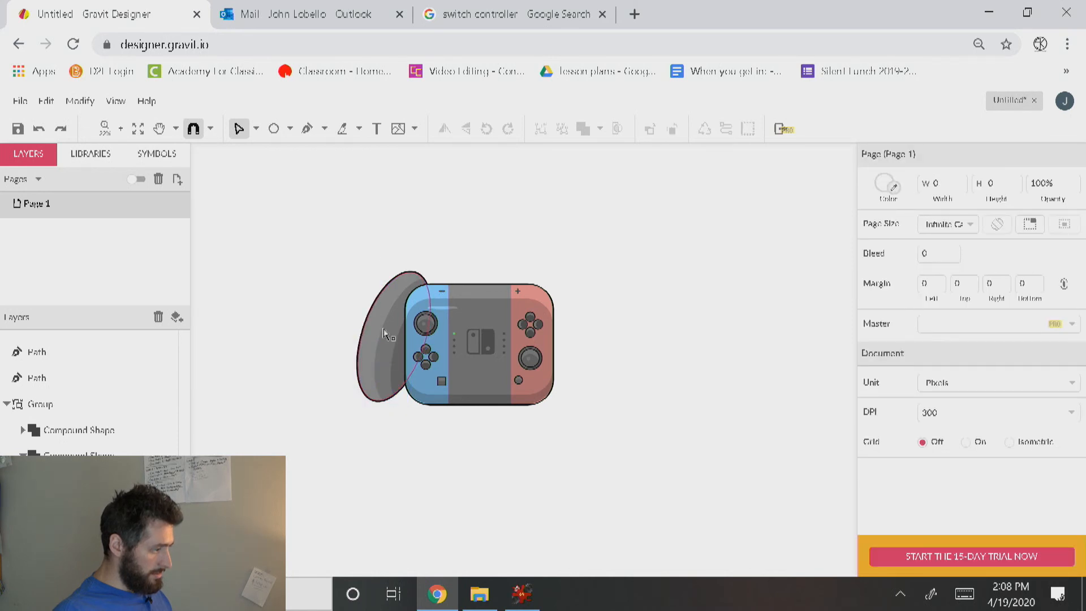
{"action": "left_click_drag", "start_coordinate": [395, 375], "coordinate": [329, 394]}
{"action": "left_click_drag", "start_coordinate": [386, 435], "coordinate": [342, 320]}
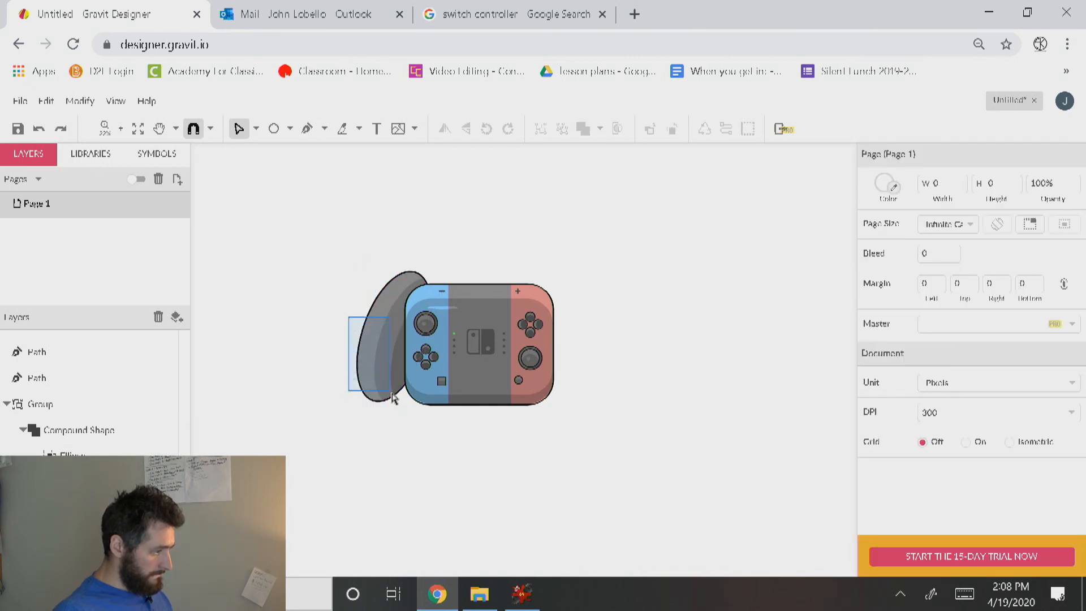
{"action": "left_click_drag", "start_coordinate": [400, 400], "coordinate": [402, 402]}
With the Pointer tool, shrink the grip group to about 400 by 704 px and lower it to Y 150
{"action": "left_click", "coordinate": [256, 129]}
{"action": "left_click", "coordinate": [273, 150]}
{"action": "left_click_drag", "start_coordinate": [332, 318], "coordinate": [394, 402]}
{"action": "left_click_drag", "start_coordinate": [382, 262], "coordinate": [384, 378]}
Duplicate the grip group, flip the copy horizontally and place it at the same height on the controller's red side
{"action": "right_click", "coordinate": [385, 379]}
{"action": "mouse_move", "coordinate": [461, 222]}
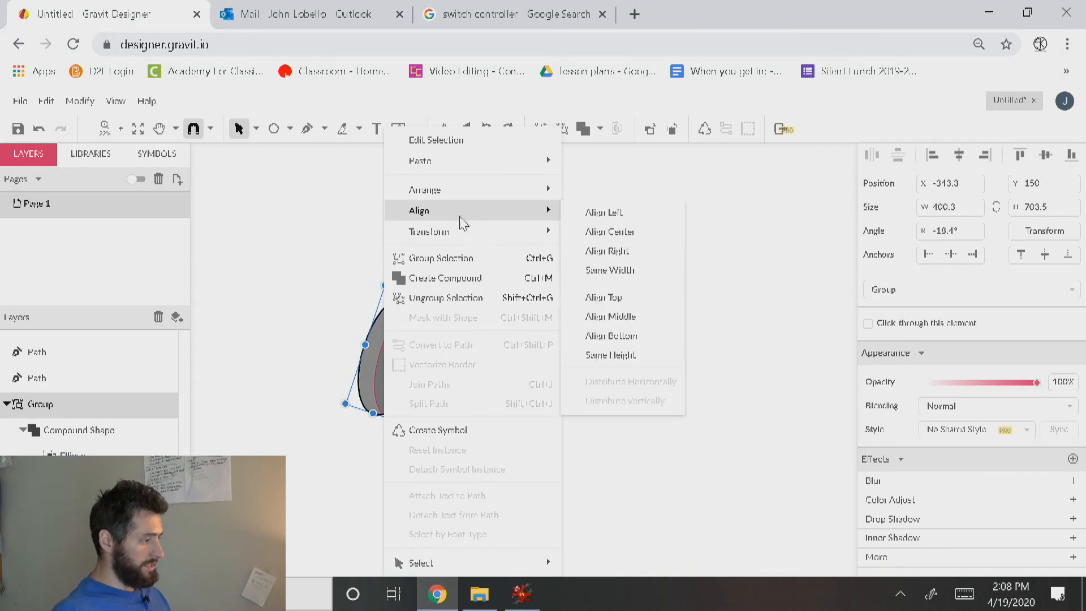
{"action": "left_click", "coordinate": [277, 274]}
{"action": "left_click", "coordinate": [378, 396]}
{"action": "right_click", "coordinate": [377, 383]}
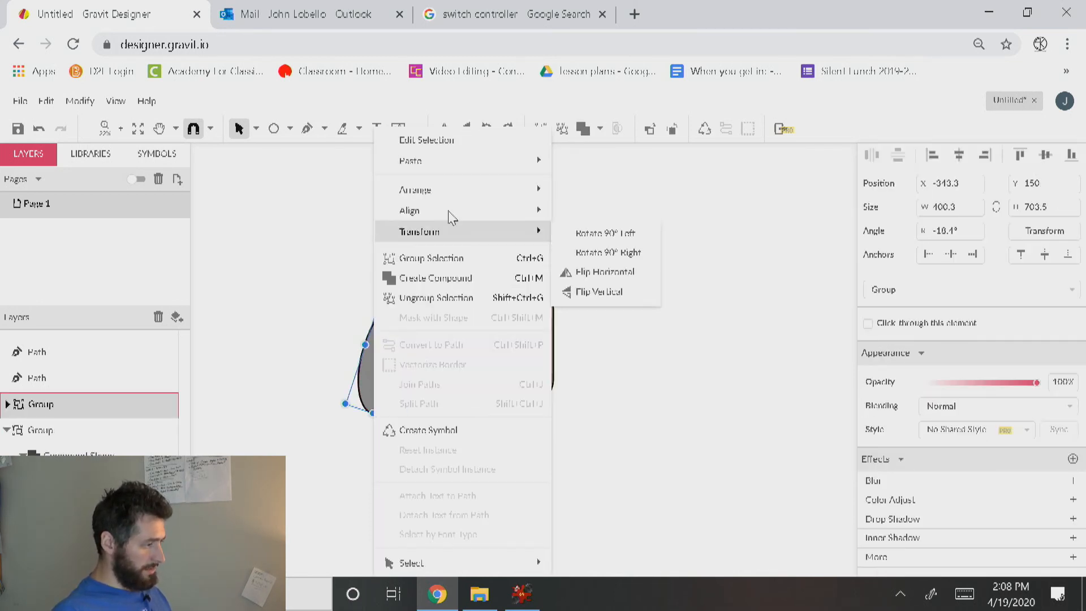
{"action": "mouse_move", "coordinate": [518, 235]}
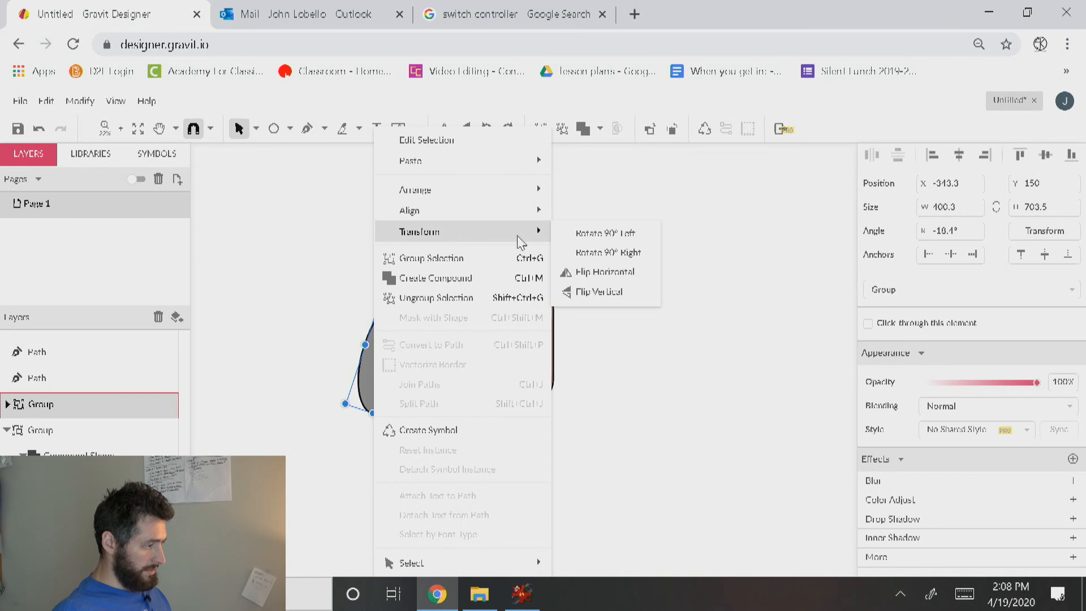
{"action": "left_click", "coordinate": [609, 277]}
{"action": "left_click_drag", "start_coordinate": [368, 361], "coordinate": [540, 366]}
{"action": "left_click", "coordinate": [513, 467]}
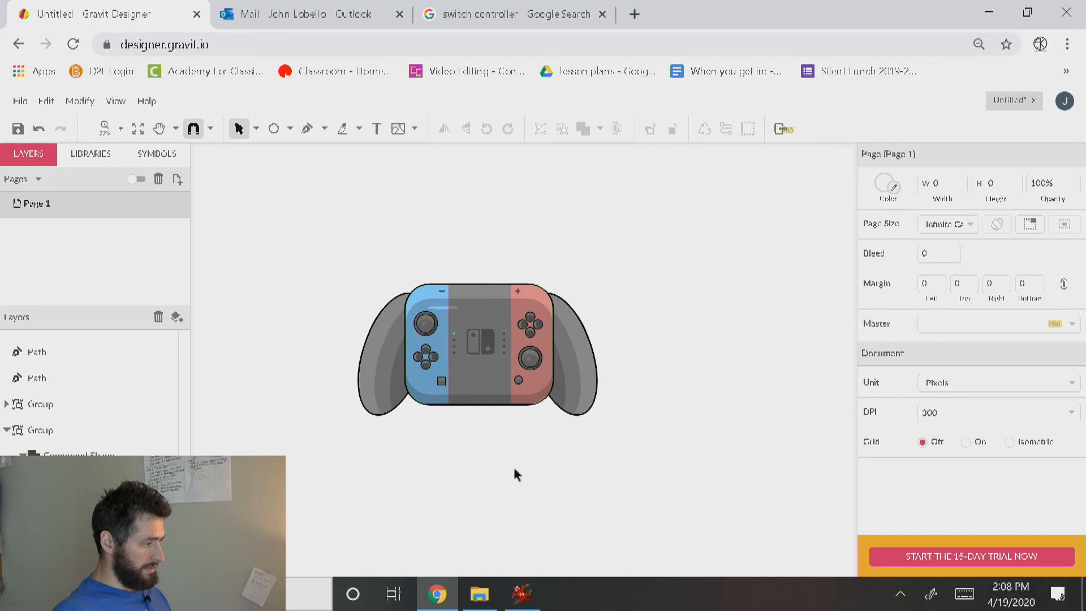
Group the two grips and shift the pair slightly so they sit evenly behind both sides of the controller
{"action": "left_click", "coordinate": [585, 380]}
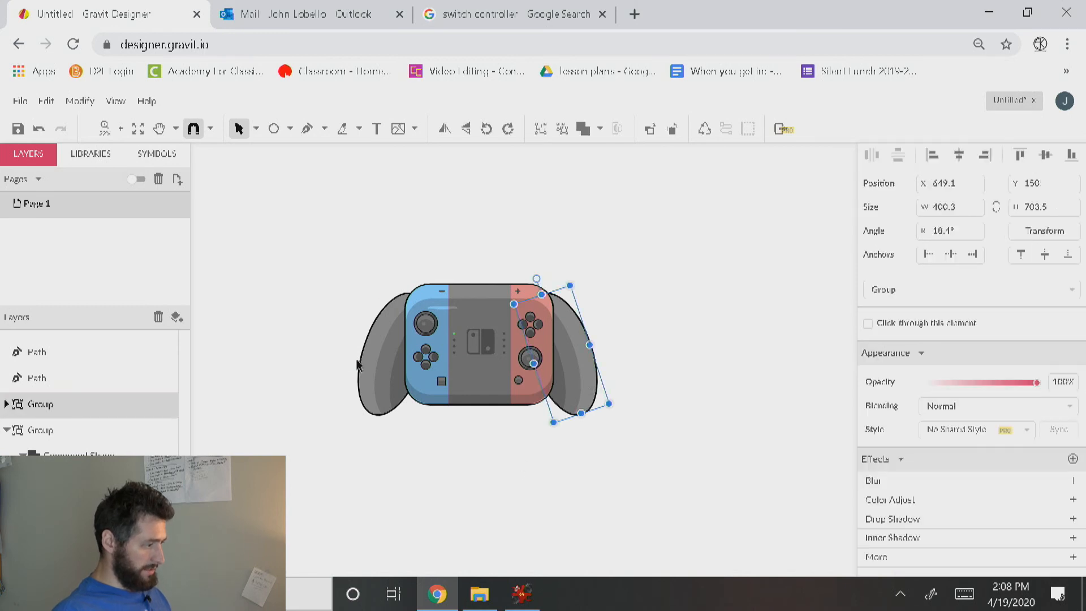
{"action": "left_click", "coordinate": [366, 360], "text": "shift"}
{"action": "left_click", "coordinate": [78, 101]}
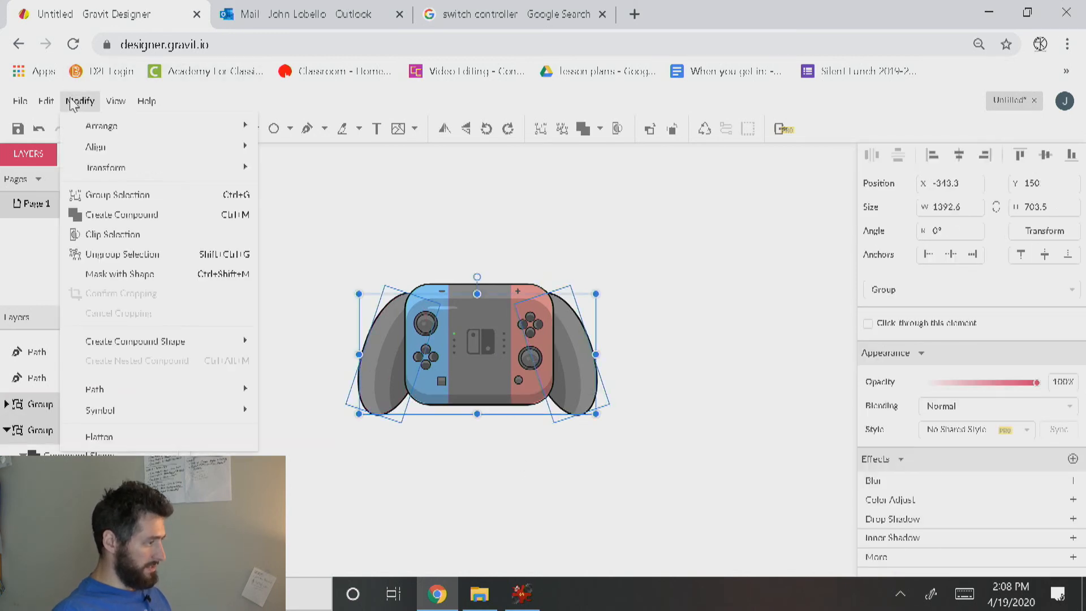
{"action": "left_click", "coordinate": [134, 214]}
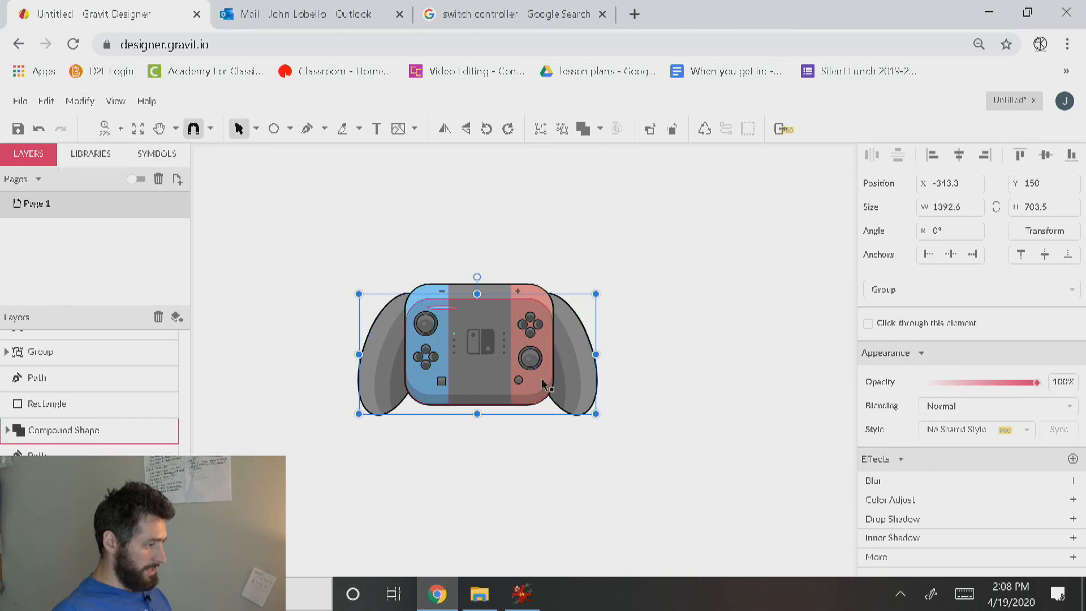
{"action": "left_click_drag", "start_coordinate": [585, 378], "coordinate": [589, 377]}
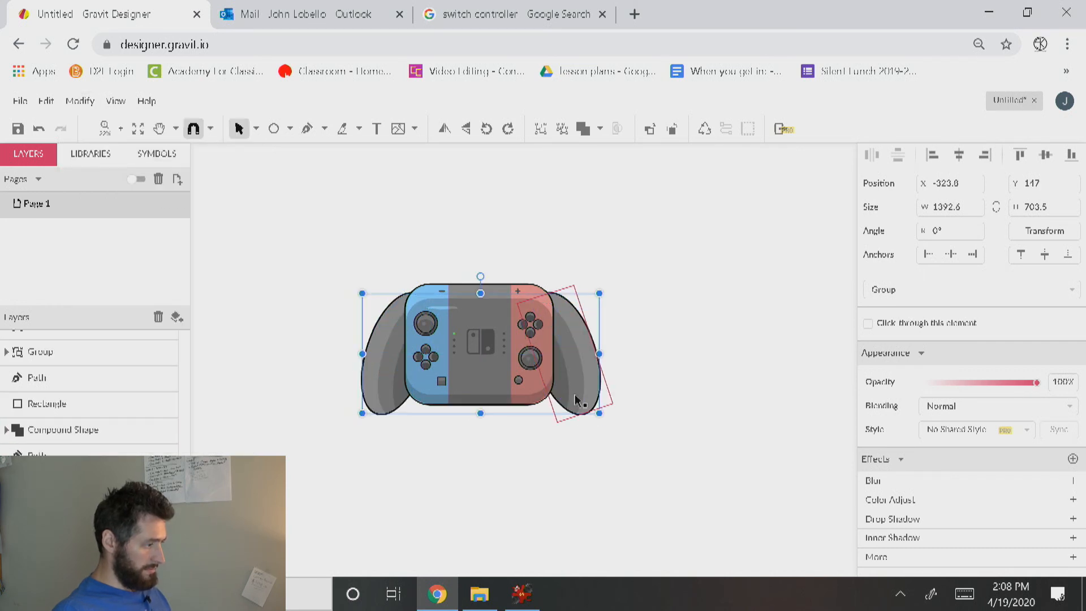
{"action": "key", "text": "Escape"}
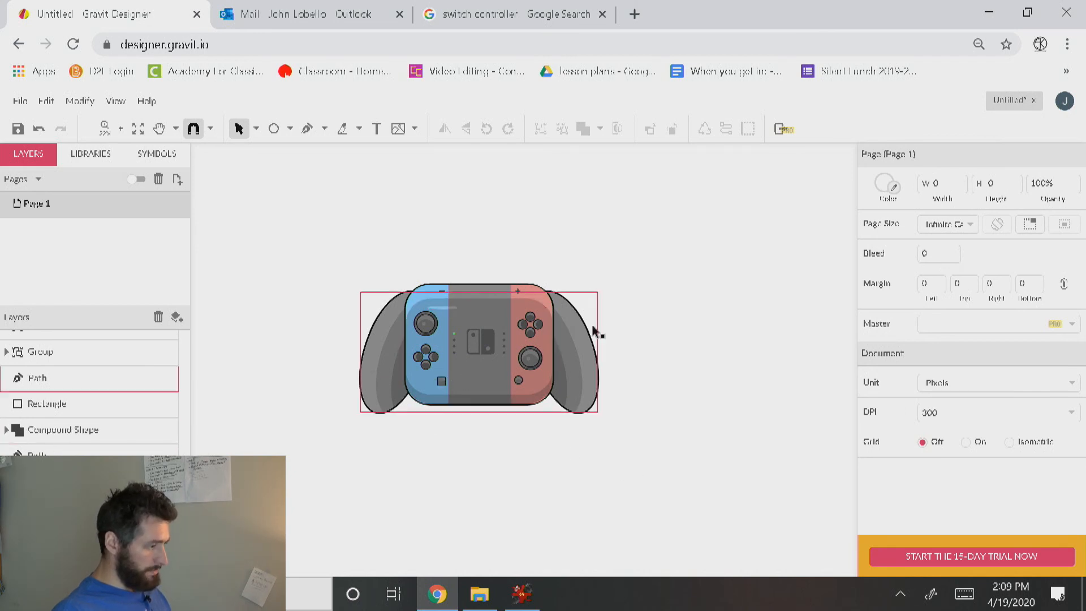
Draw a circle about 151 px across over the blue side's joystick, offset slightly down and to the right
{"action": "left_click", "coordinate": [273, 128]}
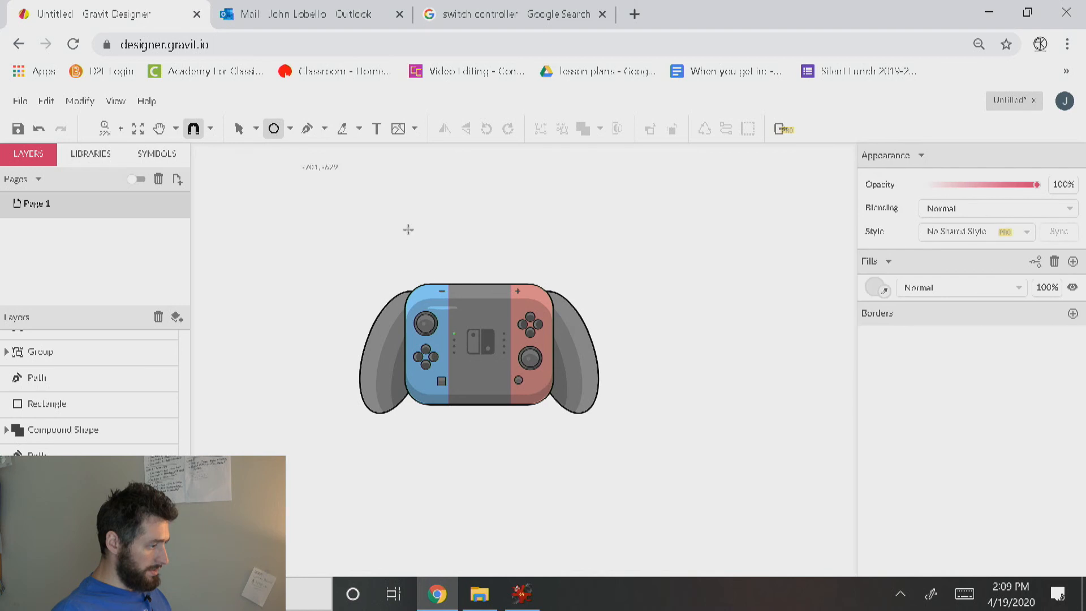
{"action": "scroll", "coordinate": [443, 351], "scroll_direction": "up", "scroll_amount": 3}
{"action": "scroll", "coordinate": [443, 351], "scroll_direction": "down", "scroll_amount": 3}
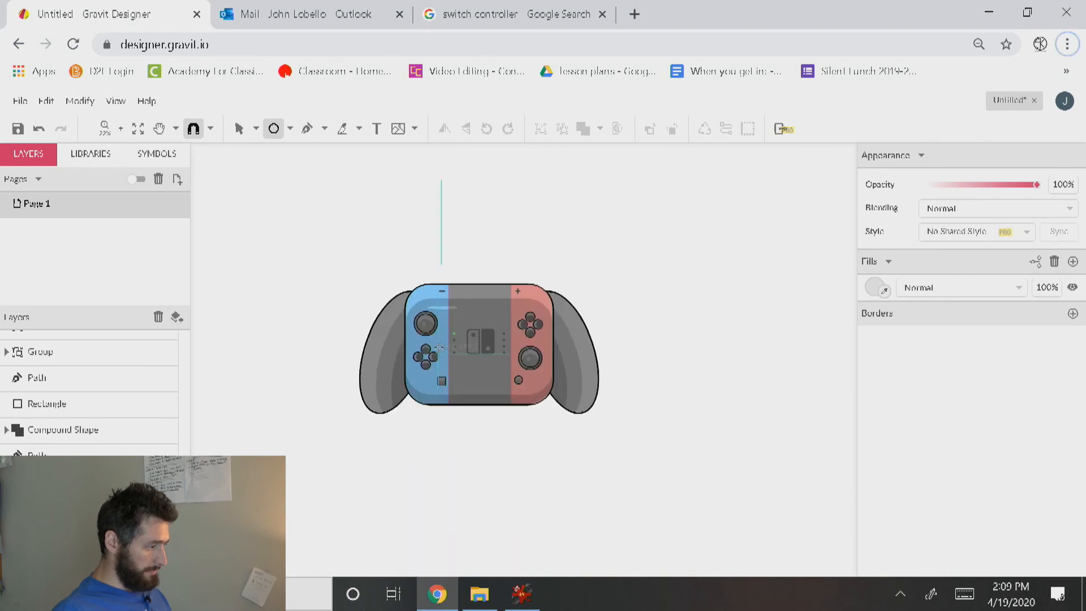
{"action": "scroll", "coordinate": [433, 329], "scroll_direction": "up", "scroll_amount": 6}
{"action": "scroll", "coordinate": [433, 330], "scroll_direction": "up", "scroll_amount": 3}
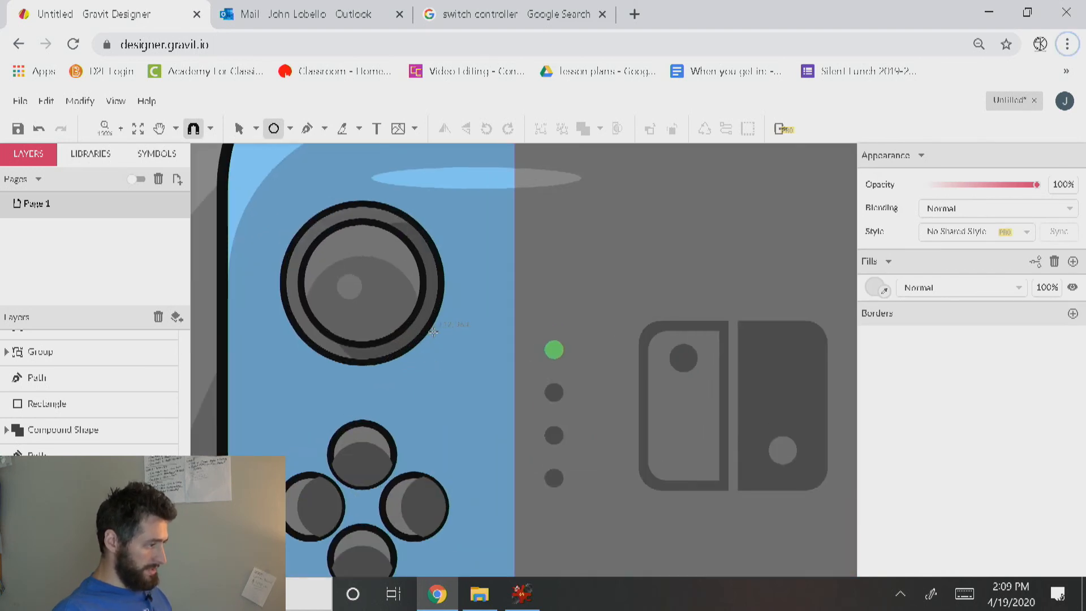
{"action": "scroll", "coordinate": [433, 330], "scroll_direction": "down", "scroll_amount": 2}
{"action": "key", "text": "v"}
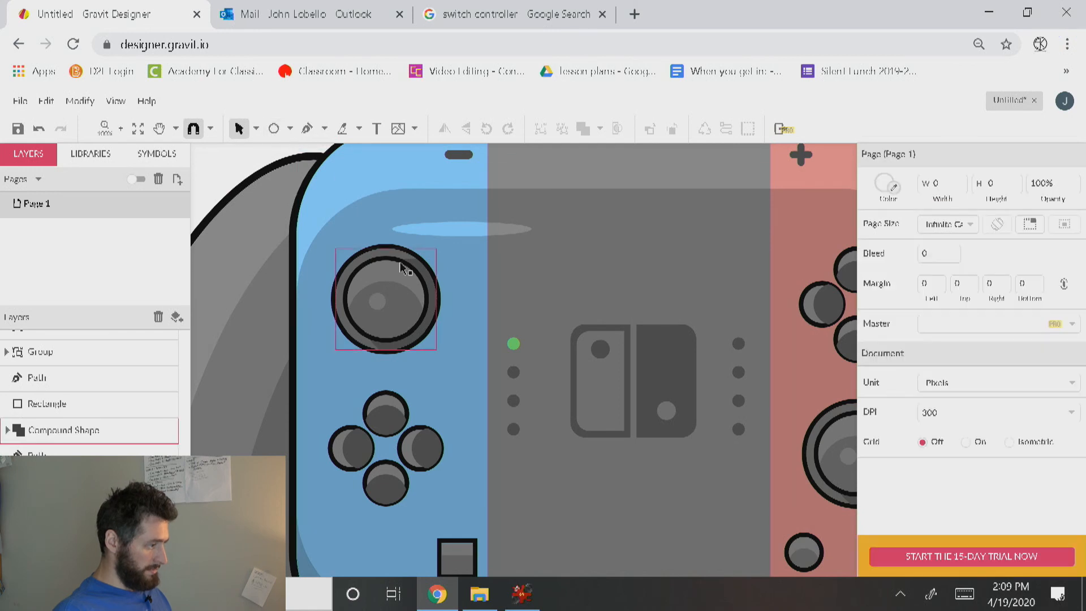
{"action": "left_click", "coordinate": [390, 291]}
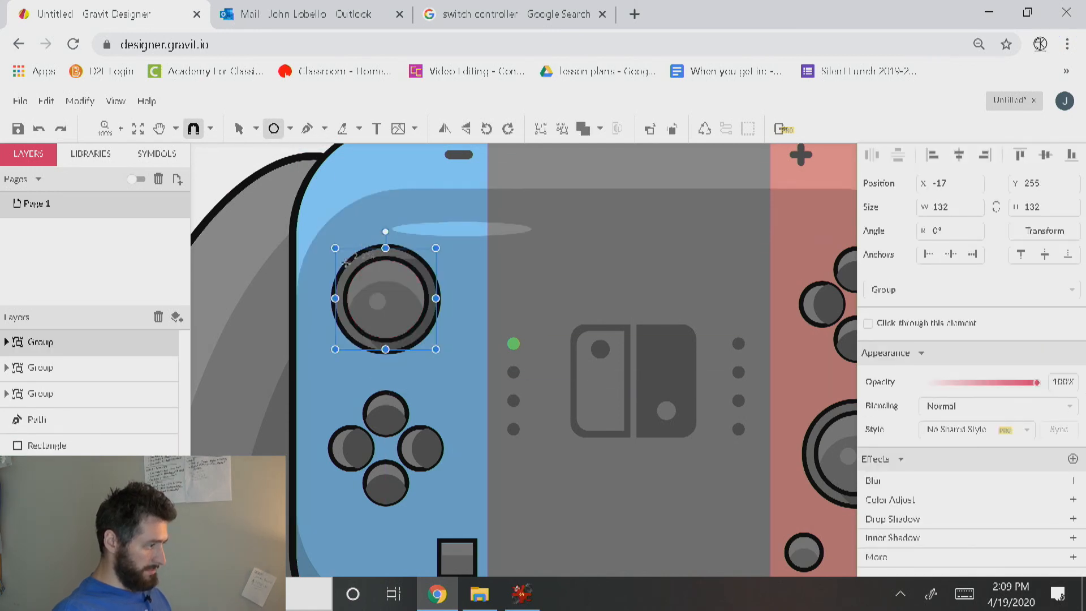
{"action": "left_click_drag", "start_coordinate": [343, 253], "coordinate": [457, 366]}
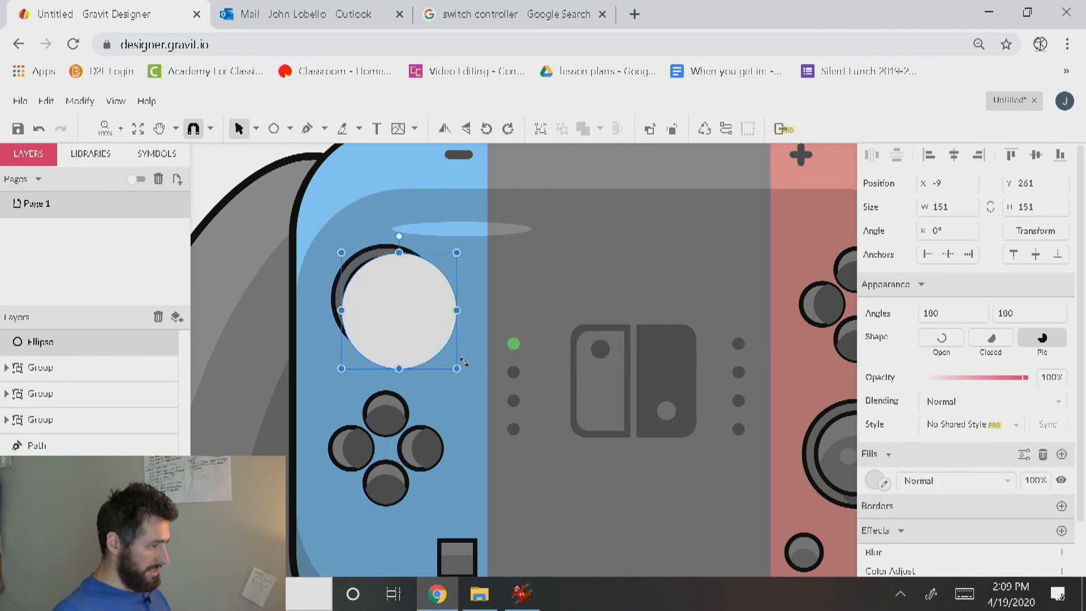
Fill the new circle over the blue side's joystick with black and set the fill opacity to 20%
{"action": "left_click", "coordinate": [877, 480]}
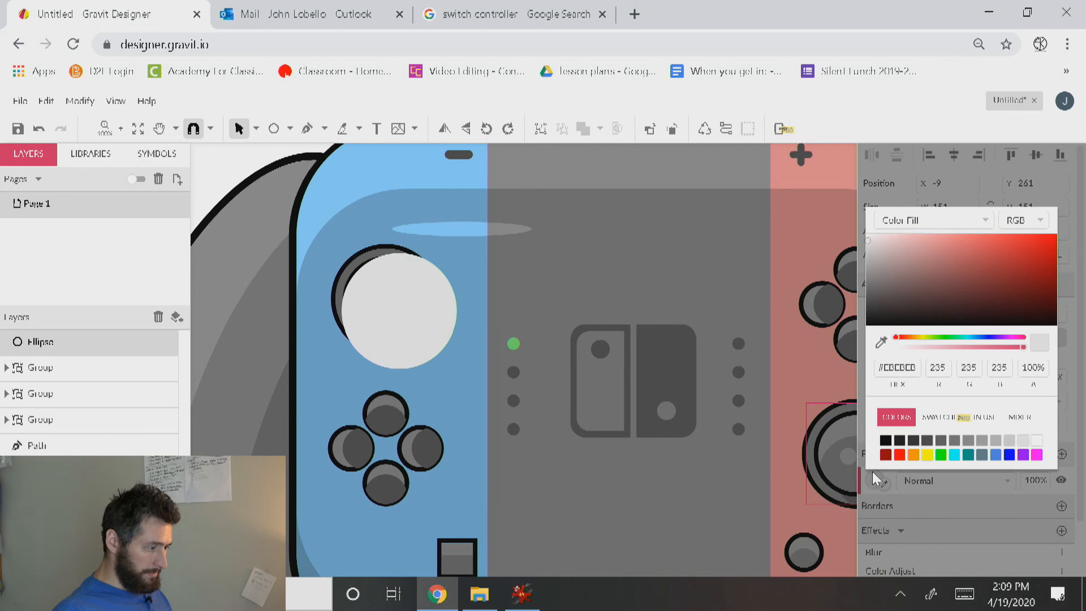
{"action": "left_click", "coordinate": [885, 442]}
{"action": "left_click", "coordinate": [1028, 499]}
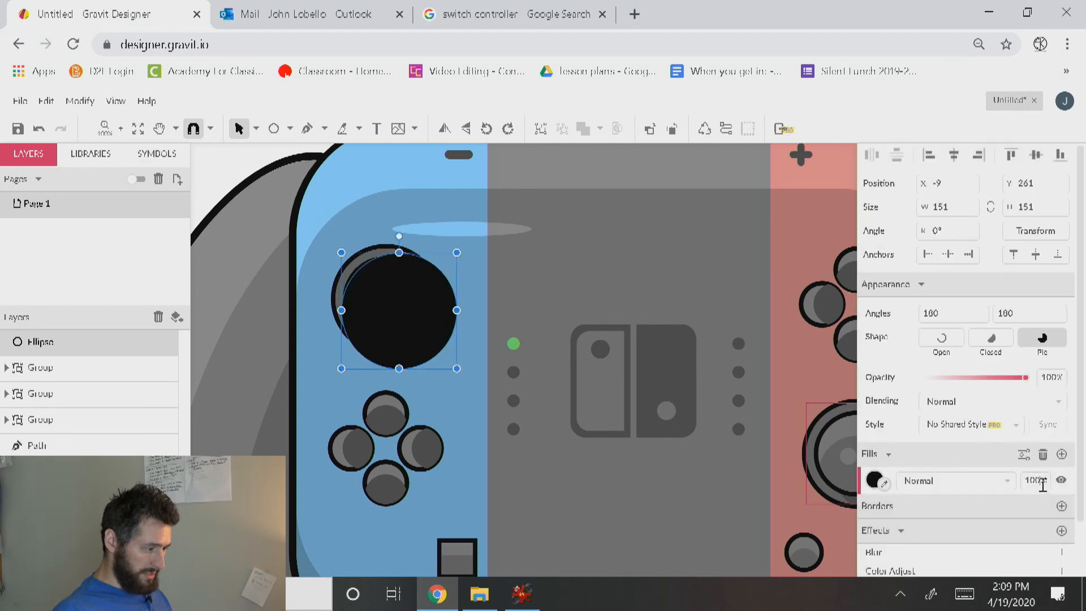
{"action": "type", "text": "20"}
{"action": "key", "text": "Return"}
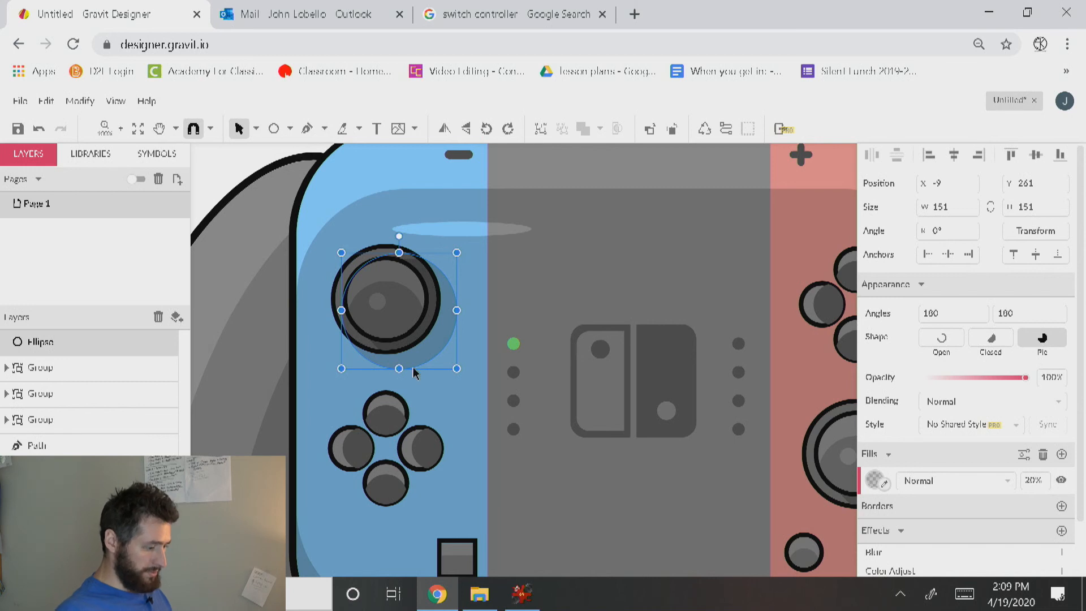
Send the translucent circle backward in the layer order so it sits behind the joystick as its shadow
{"action": "key", "text": "ctrl+bracketleft"}
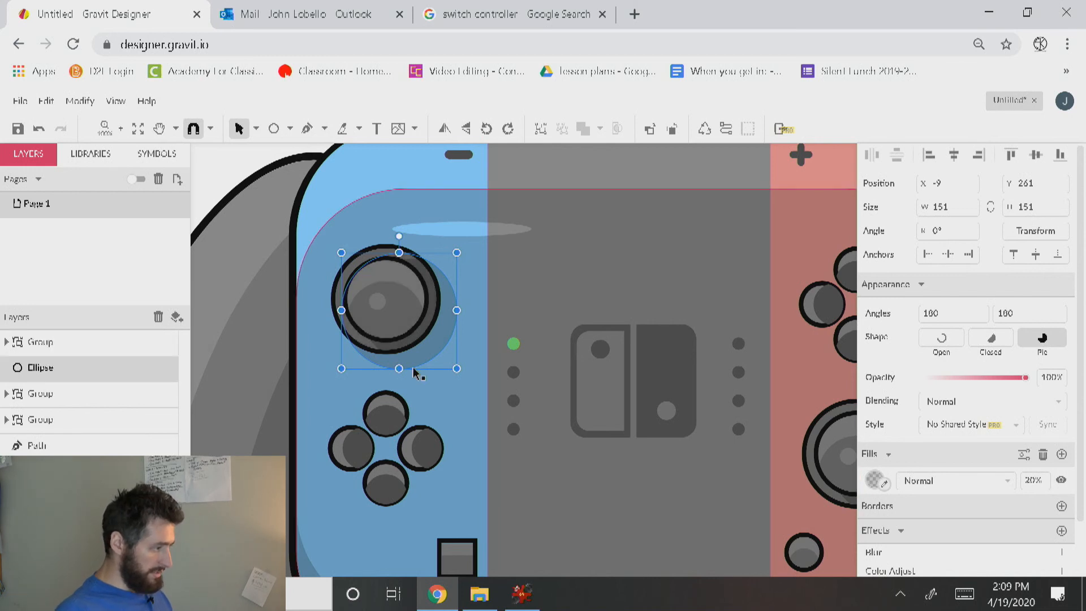
{"action": "key", "text": "ctrl+bracketleft"}
{"action": "key", "text": "ctrl+bracketleft"}
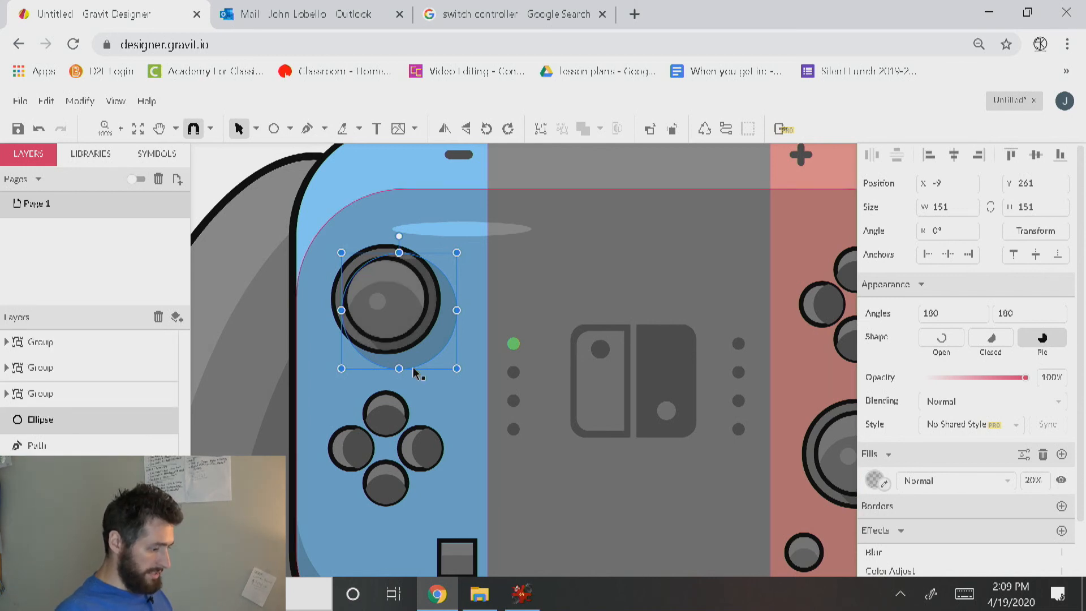
{"action": "key", "text": "ctrl+bracketleft"}
{"action": "key", "text": "ctrl+bracketleft"}
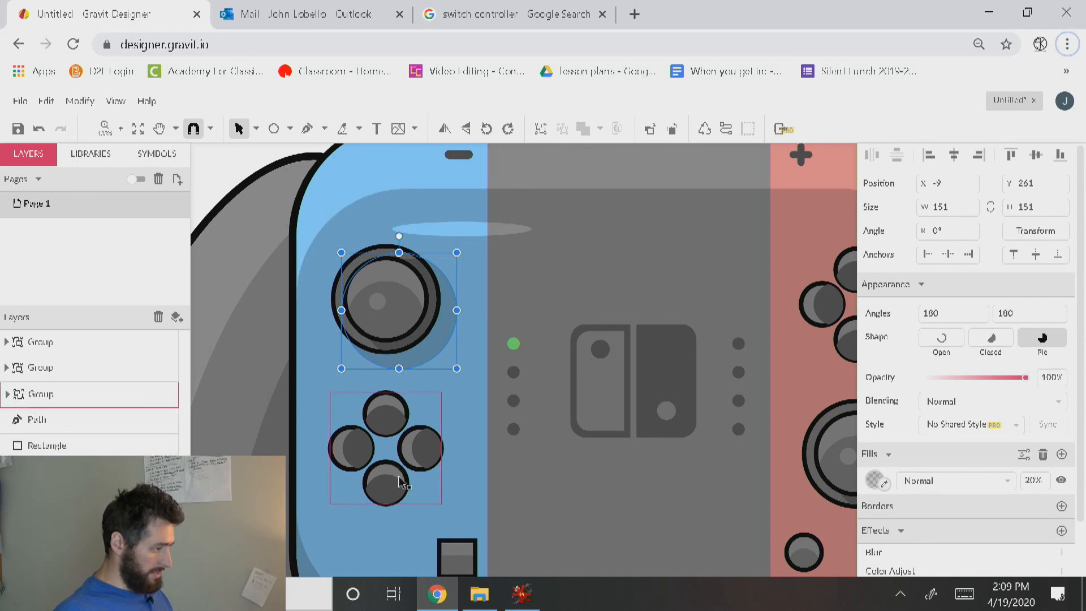
Add black shadow circles of 59.9 px at 20% fill opacity behind the blue side's four round buttons, offset down and right
{"action": "scroll", "coordinate": [398, 482], "scroll_direction": "down", "scroll_amount": 3}
{"action": "scroll", "coordinate": [400, 479], "scroll_direction": "up", "scroll_amount": 5}
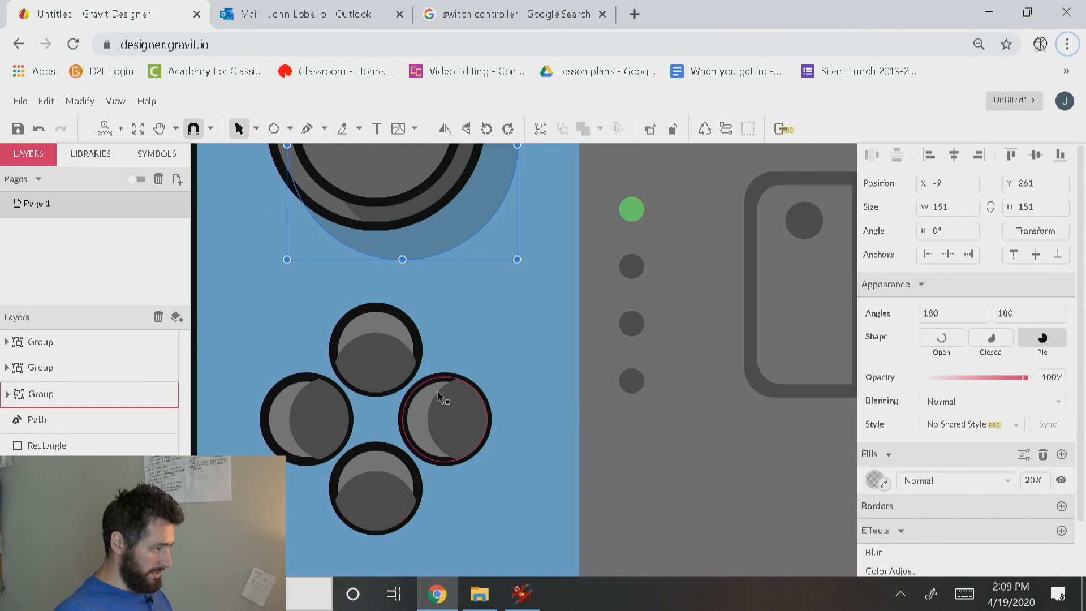
{"action": "left_click", "coordinate": [417, 352]}
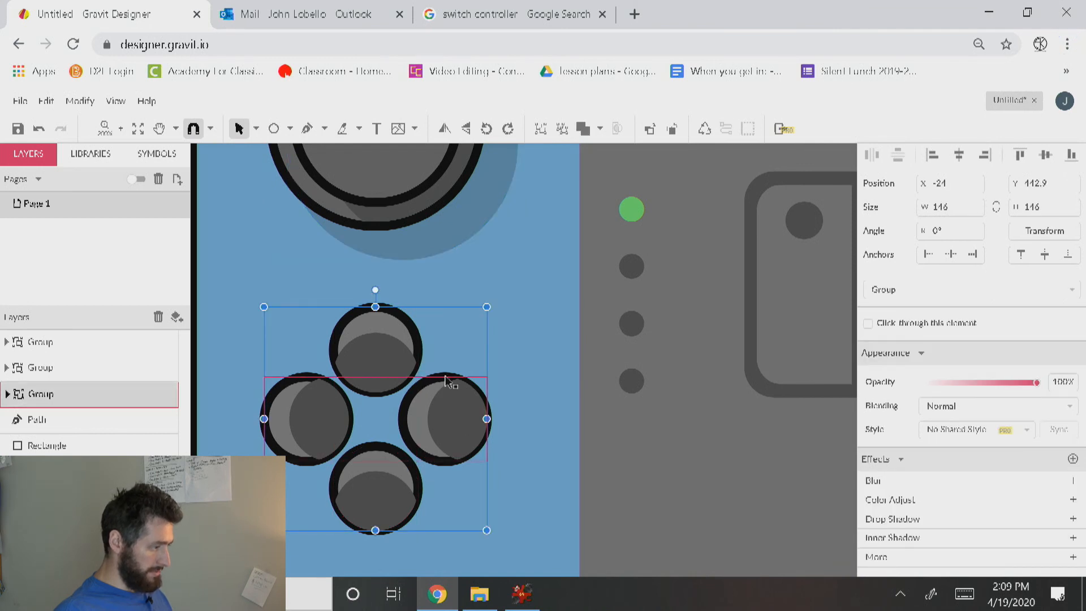
{"action": "left_click_drag", "start_coordinate": [425, 243], "coordinate": [403, 544]}
{"action": "left_click_drag", "start_coordinate": [488, 321], "coordinate": [408, 392]}
{"action": "key", "text": "ctrl+z"}
{"action": "left_click_drag", "start_coordinate": [362, 441], "coordinate": [425, 512]}
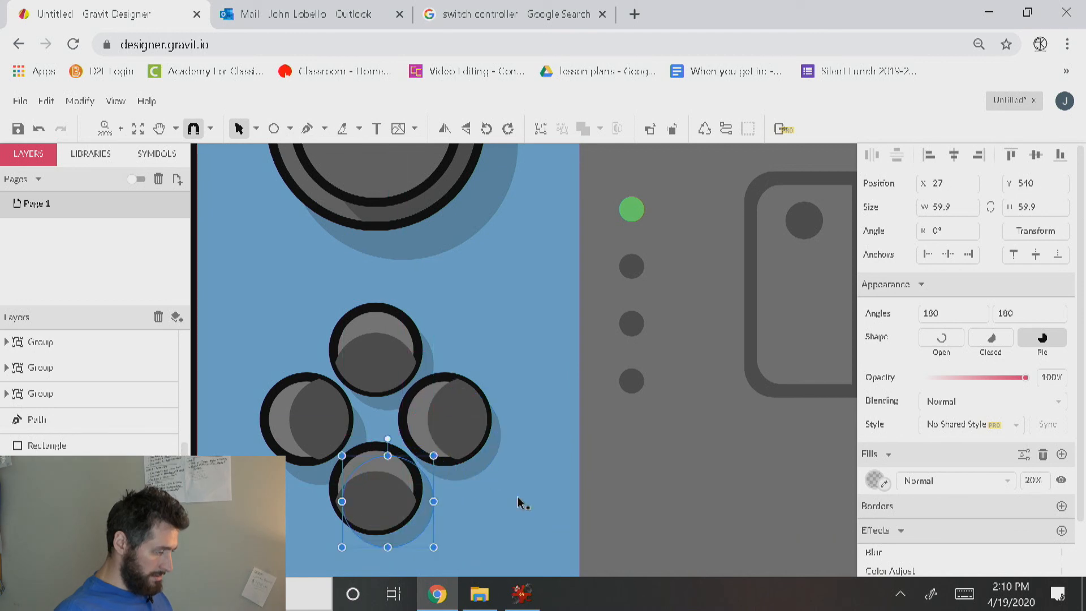
Copy a button shadow to the small round button on the red side and resize it to 55 px
{"action": "left_click", "coordinate": [358, 477]}
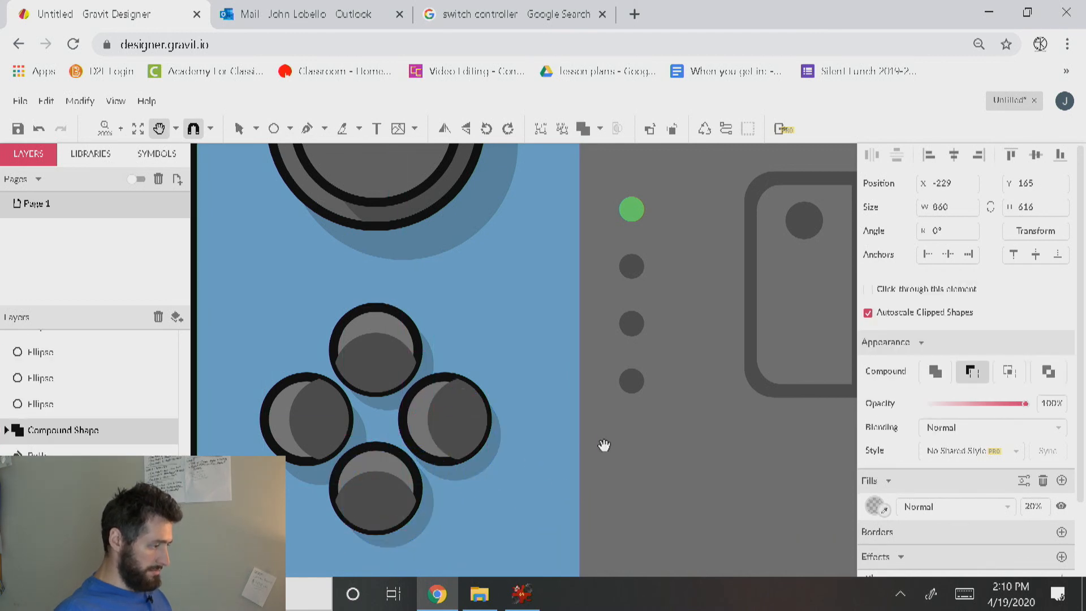
{"action": "left_click", "coordinate": [497, 459]}
{"action": "key", "text": "space"}
{"action": "left_click_drag", "start_coordinate": [555, 456], "coordinate": [189, 362]}
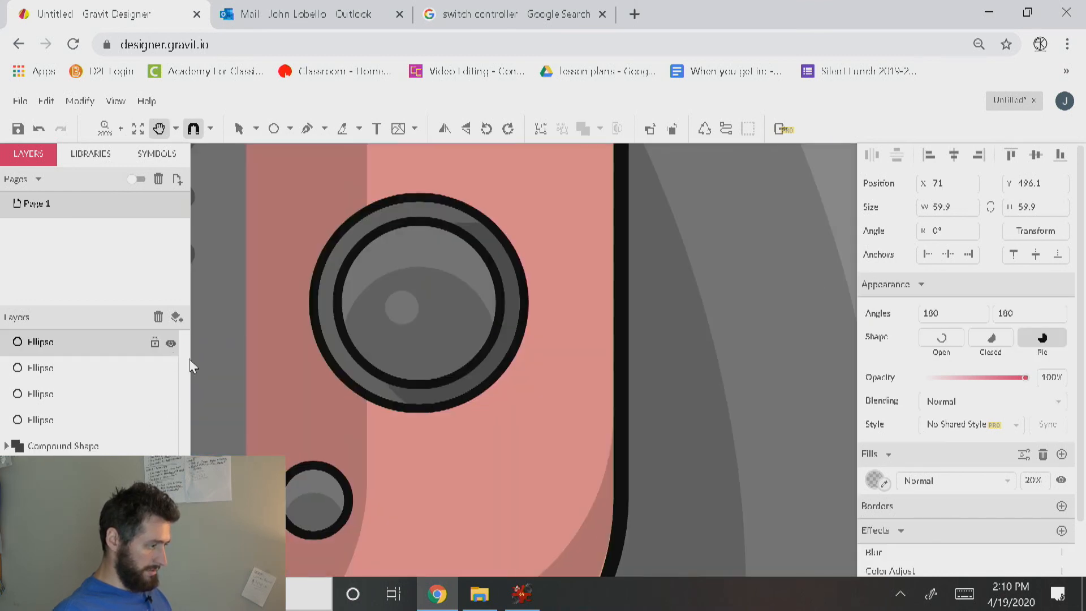
{"action": "left_click_drag", "start_coordinate": [347, 422], "coordinate": [373, 340]}
{"action": "key", "text": "ctrl+v"}
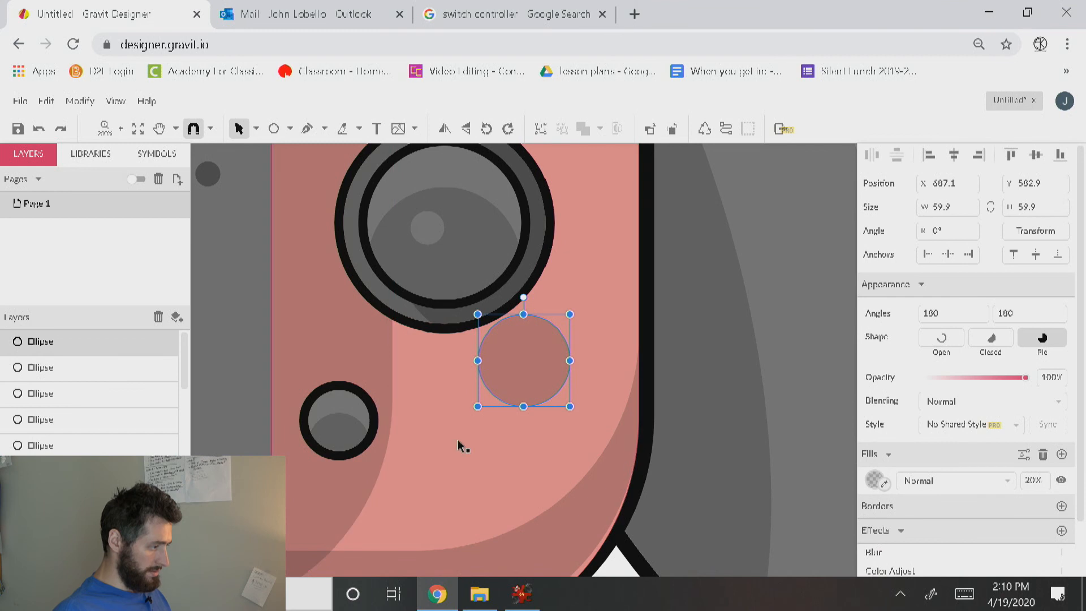
{"action": "left_click_drag", "start_coordinate": [529, 381], "coordinate": [381, 464]}
{"action": "mouse_move", "coordinate": [394, 350]}
{"action": "left_mouse_down"}
{"action": "mouse_move", "coordinate": [405, 416]}
{"action": "mouse_move", "coordinate": [405, 355]}
{"action": "left_mouse_up"}
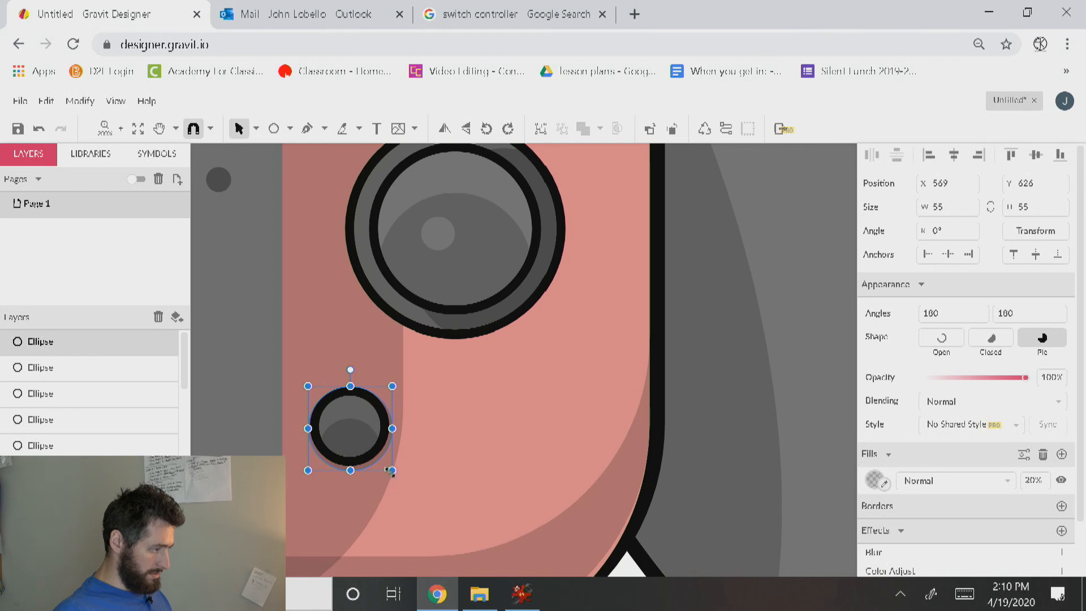
Place another shadow copy behind the red side's joystick, enlarged to about 136 by 130 px at X 607, Y 473
{"action": "left_click_drag", "start_coordinate": [393, 476], "coordinate": [555, 335]}
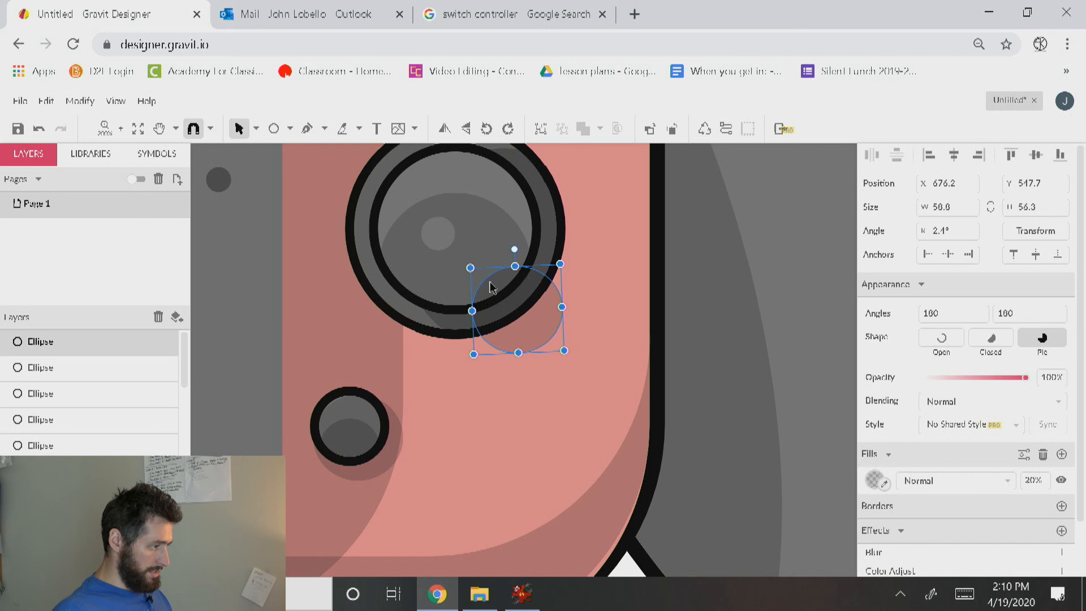
{"action": "left_click_drag", "start_coordinate": [470, 267], "coordinate": [354, 153]}
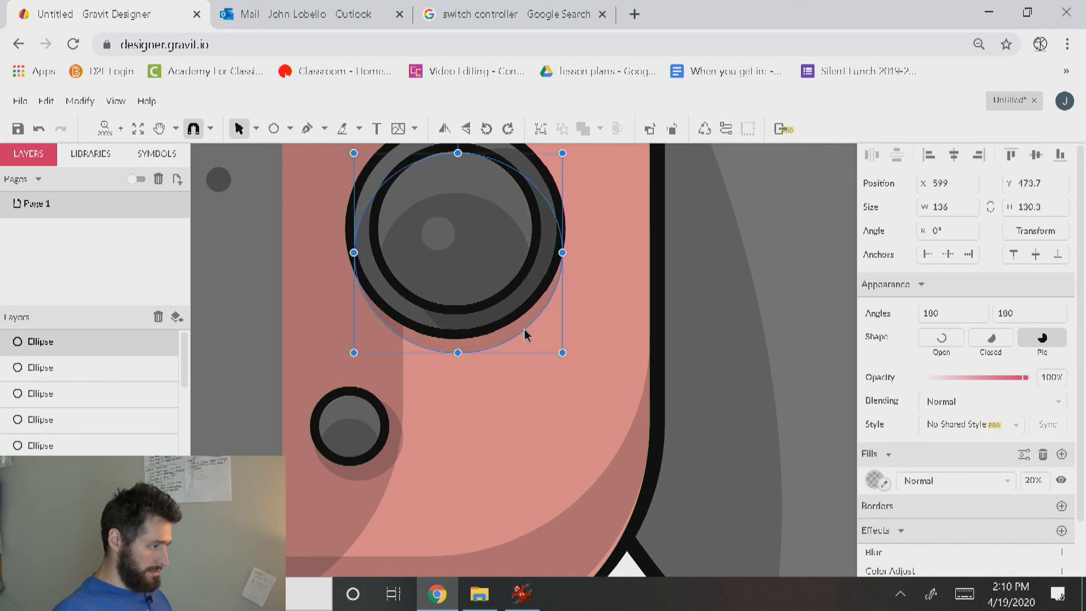
{"action": "left_click_drag", "start_coordinate": [518, 339], "coordinate": [494, 558]}
{"action": "key", "text": "space"}
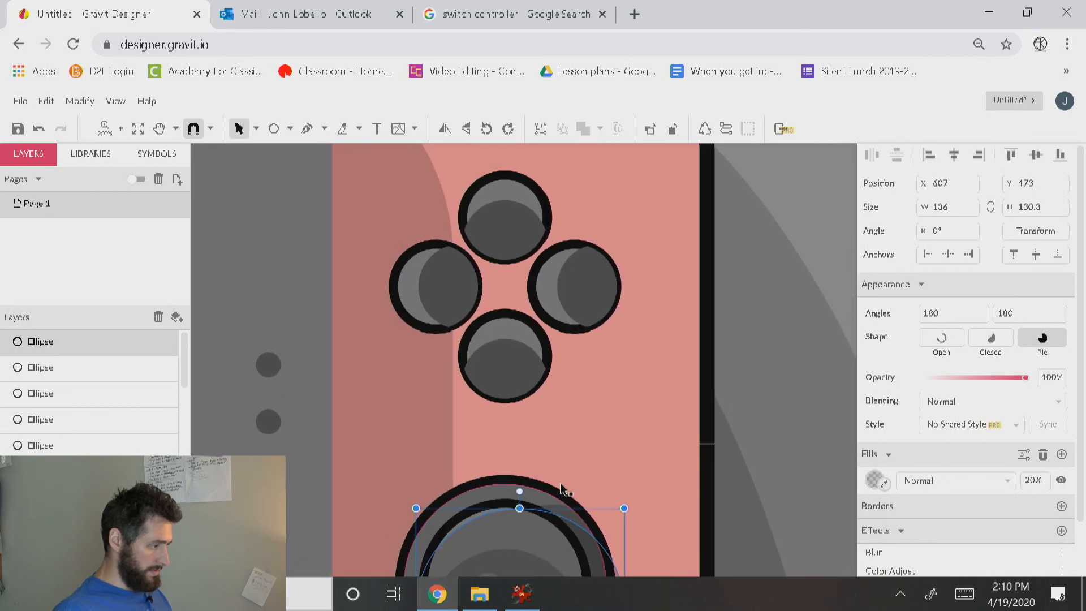
Place shadow circle copies of about 60 to 66 px behind the red side's four round buttons
{"action": "left_click", "coordinate": [544, 412]}
{"action": "left_click_drag", "start_coordinate": [555, 389], "coordinate": [542, 394]}
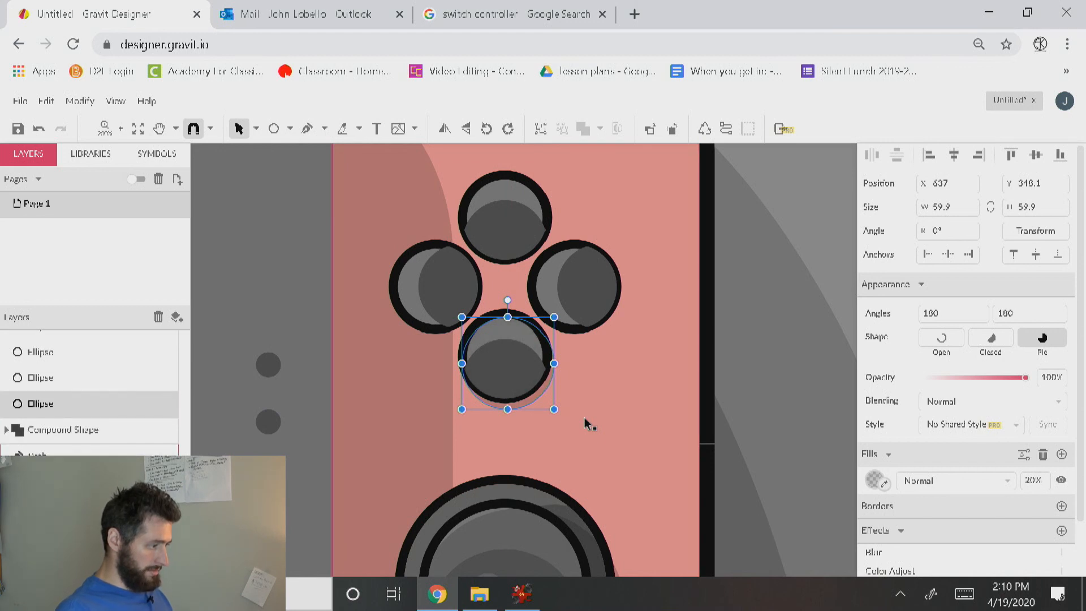
{"action": "left_click_drag", "start_coordinate": [553, 409], "coordinate": [537, 271]}
{"action": "left_click", "coordinate": [537, 272]}
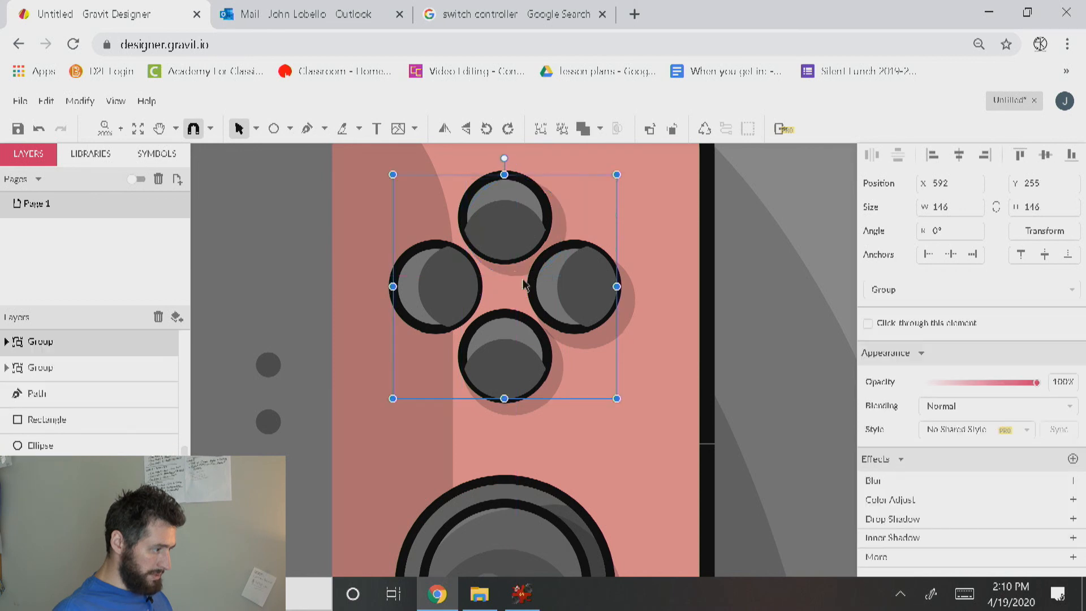
{"action": "double_click", "coordinate": [557, 225]}
{"action": "left_click_drag", "start_coordinate": [557, 225], "coordinate": [490, 298]}
{"action": "scroll", "coordinate": [482, 306], "scroll_direction": "down", "scroll_amount": 5}
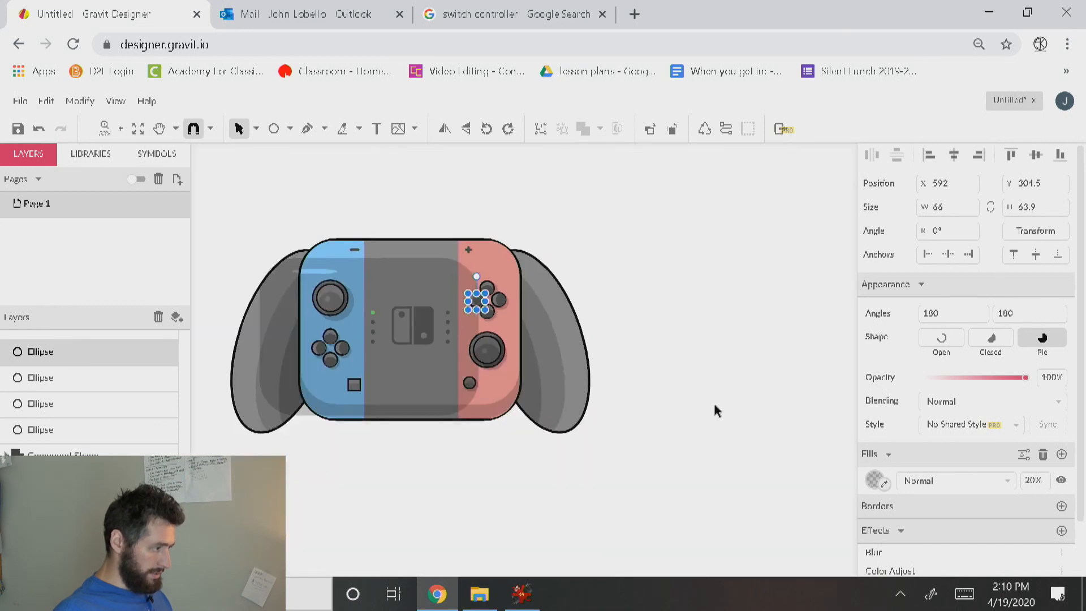
{"action": "left_click", "coordinate": [715, 410]}
Move the displaced dark shading shape back over the controller body so it lines up with both coloured sides
{"action": "left_click_drag", "start_coordinate": [501, 455], "coordinate": [545, 478]}
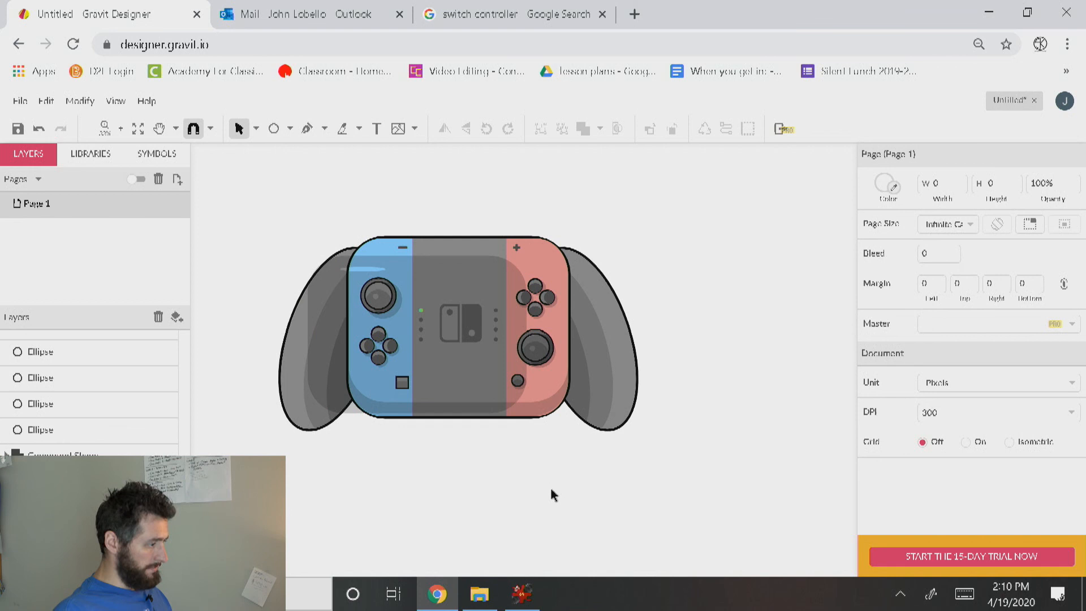
{"action": "left_click", "coordinate": [321, 306]}
{"action": "left_click_drag", "start_coordinate": [480, 294], "coordinate": [521, 299]}
{"action": "left_click", "coordinate": [528, 452]}
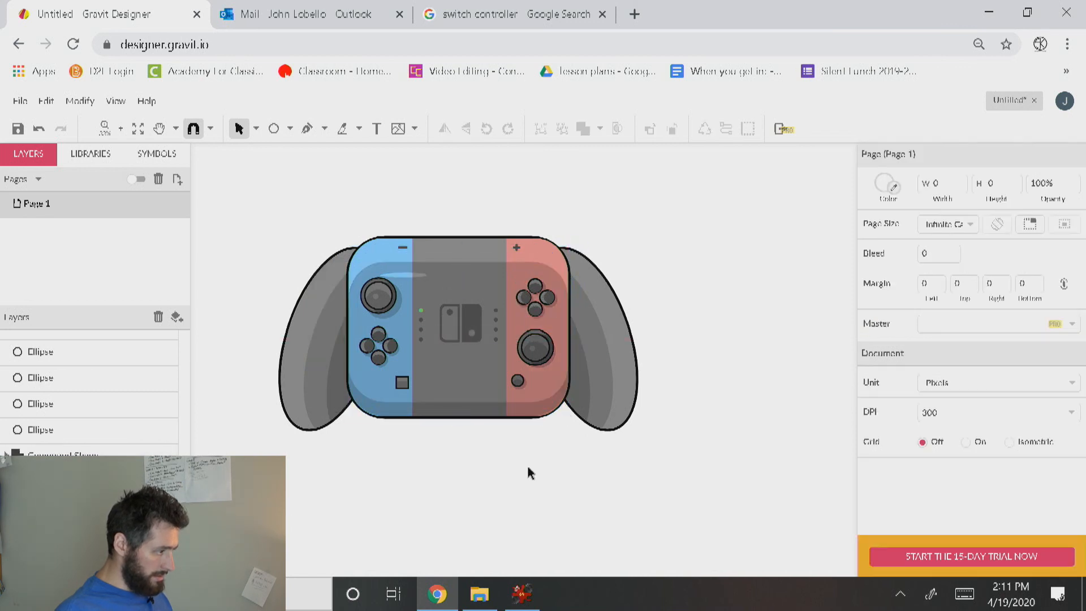
{"action": "left_click", "coordinate": [475, 285]}
{"action": "left_click", "coordinate": [484, 484]}
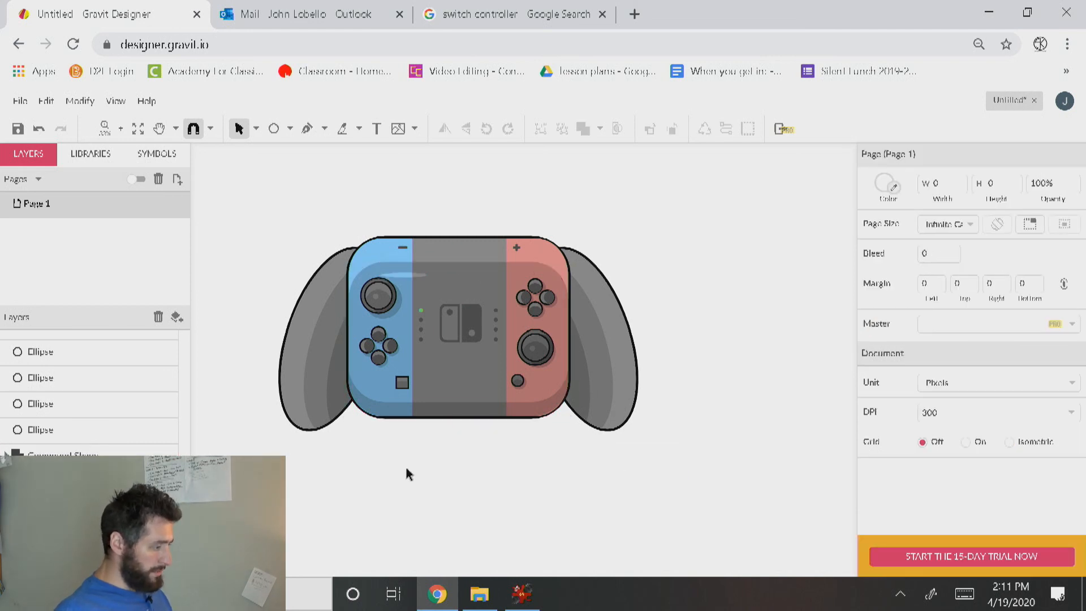
Draw a background rectangle of about 2525 by 1608 px covering the whole controller
{"action": "scroll", "coordinate": [406, 467], "scroll_direction": "down", "scroll_amount": 3}
{"action": "scroll", "coordinate": [405, 467], "scroll_direction": "up", "scroll_amount": 4}
{"action": "scroll", "coordinate": [405, 467], "scroll_direction": "down", "scroll_amount": 3}
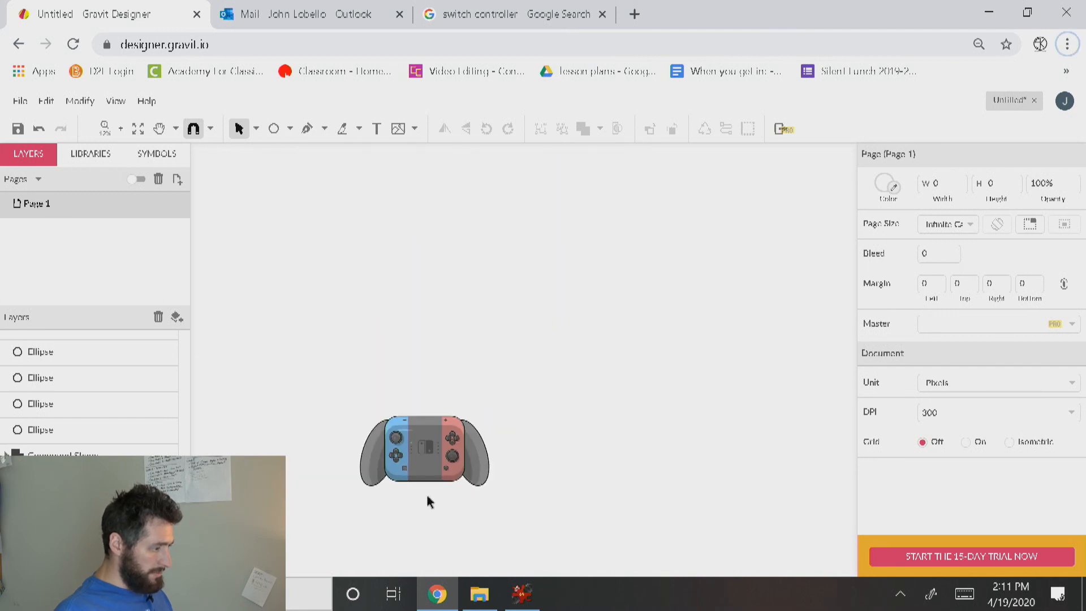
{"action": "left_click", "coordinate": [436, 479]}
{"action": "left_click", "coordinate": [511, 537]}
{"action": "key", "text": "h"}
{"action": "left_click_drag", "start_coordinate": [452, 540], "coordinate": [502, 488]}
{"action": "key", "text": "v"}
{"action": "left_click", "coordinate": [289, 129]}
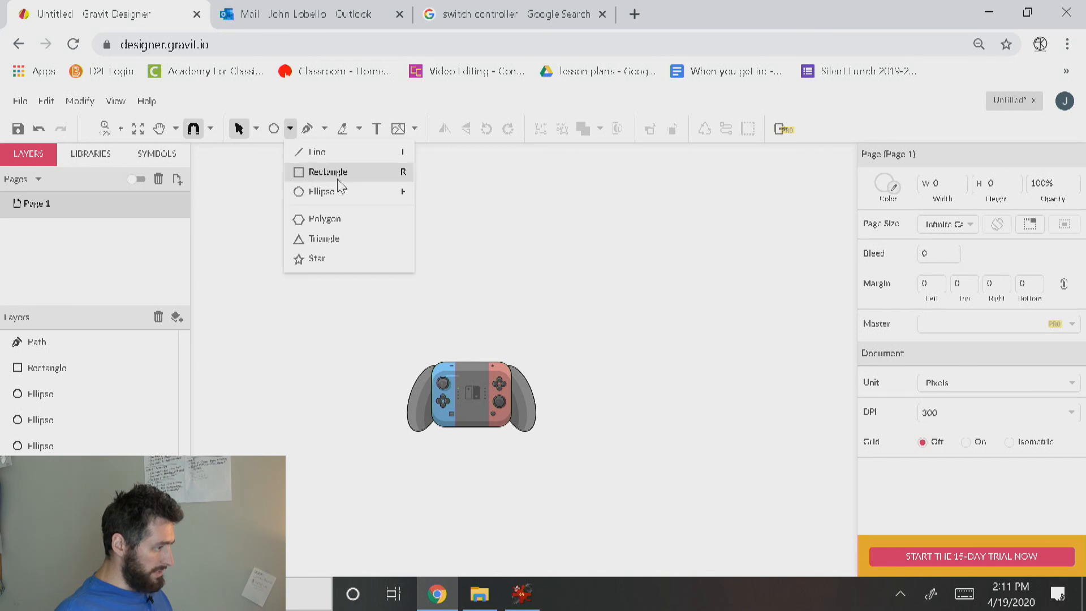
{"action": "left_click", "coordinate": [333, 171]}
{"action": "left_click", "coordinate": [353, 324]}
{"action": "left_click_drag", "start_coordinate": [601, 455], "coordinate": [584, 471]}
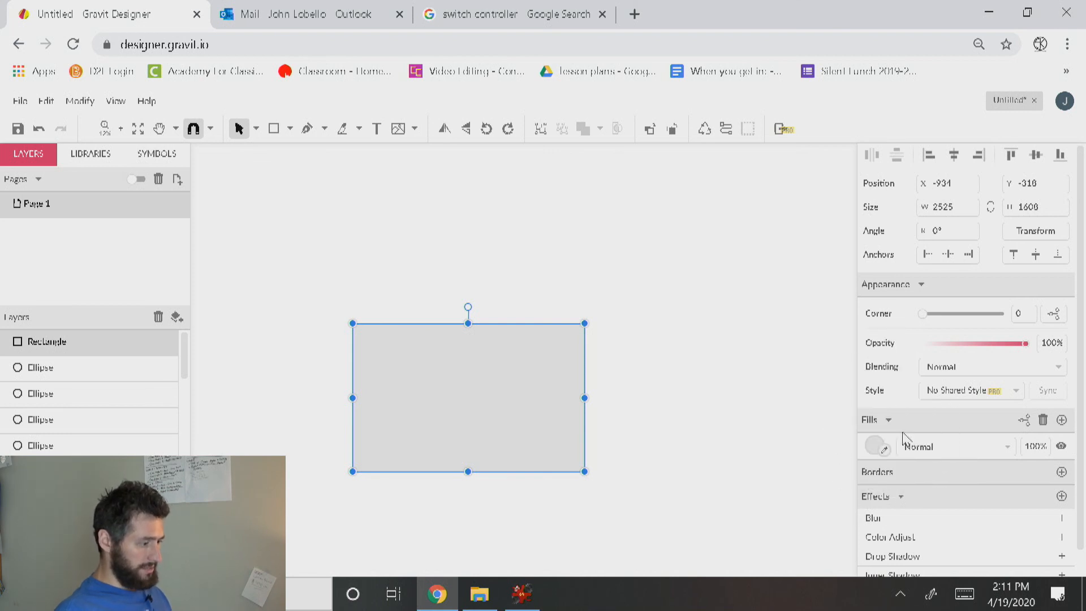
Give the rectangle a radial gradient fill with its centre colour set to orange, RGB 204, 137, 61
{"action": "left_click", "coordinate": [876, 446]}
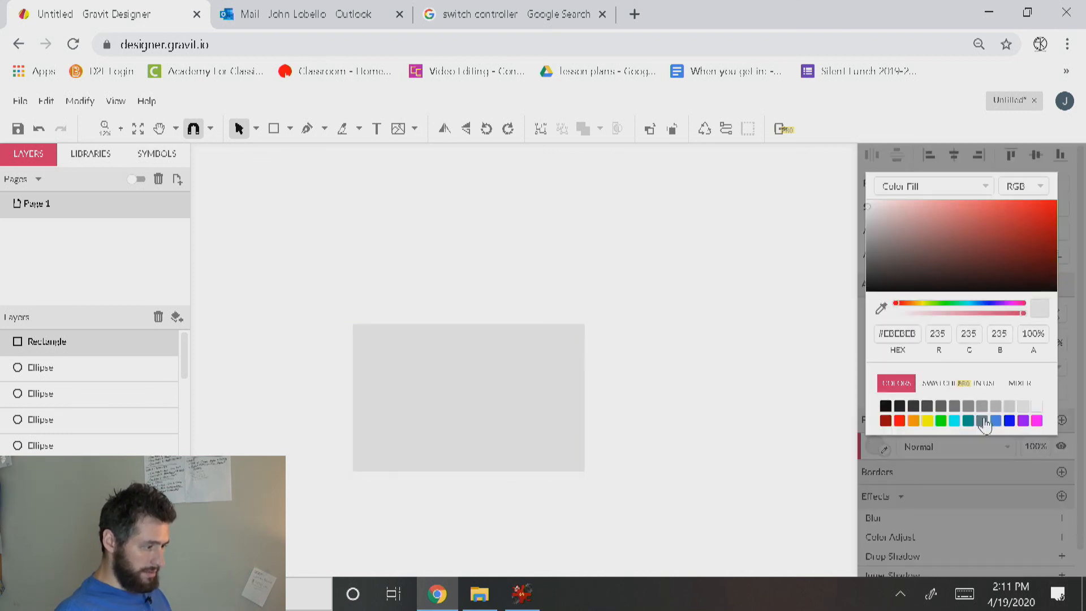
{"action": "left_click", "coordinate": [919, 186]}
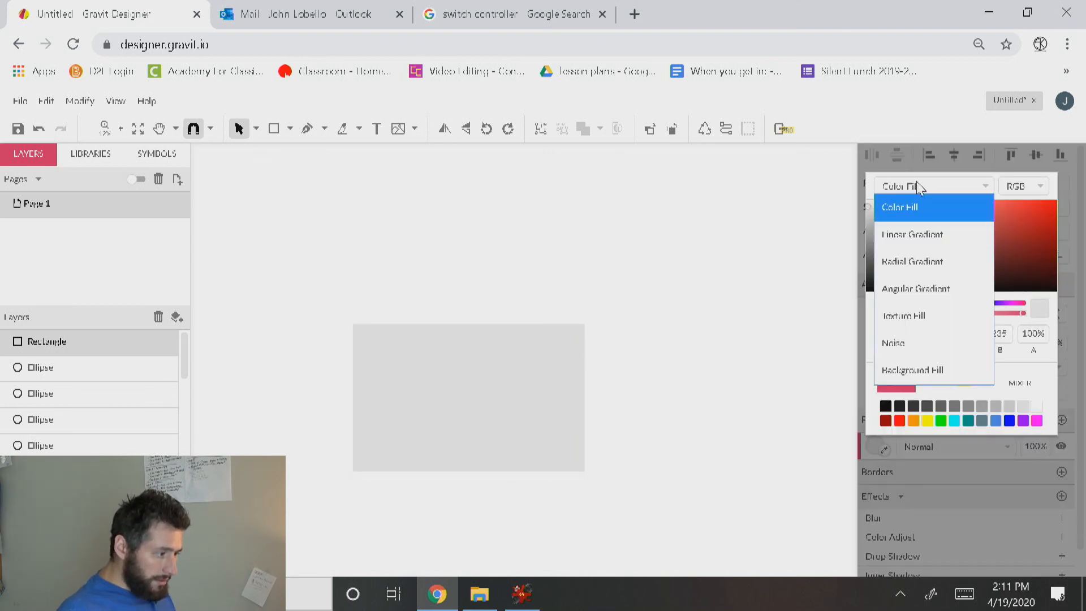
{"action": "left_click", "coordinate": [936, 268]}
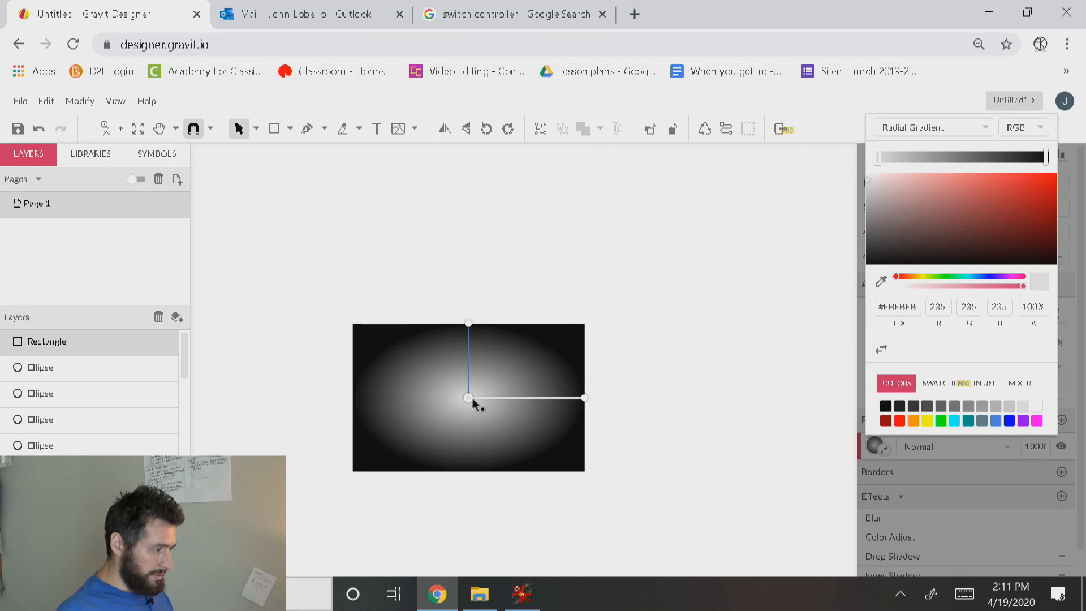
{"action": "left_click_drag", "start_coordinate": [948, 224], "coordinate": [925, 197]}
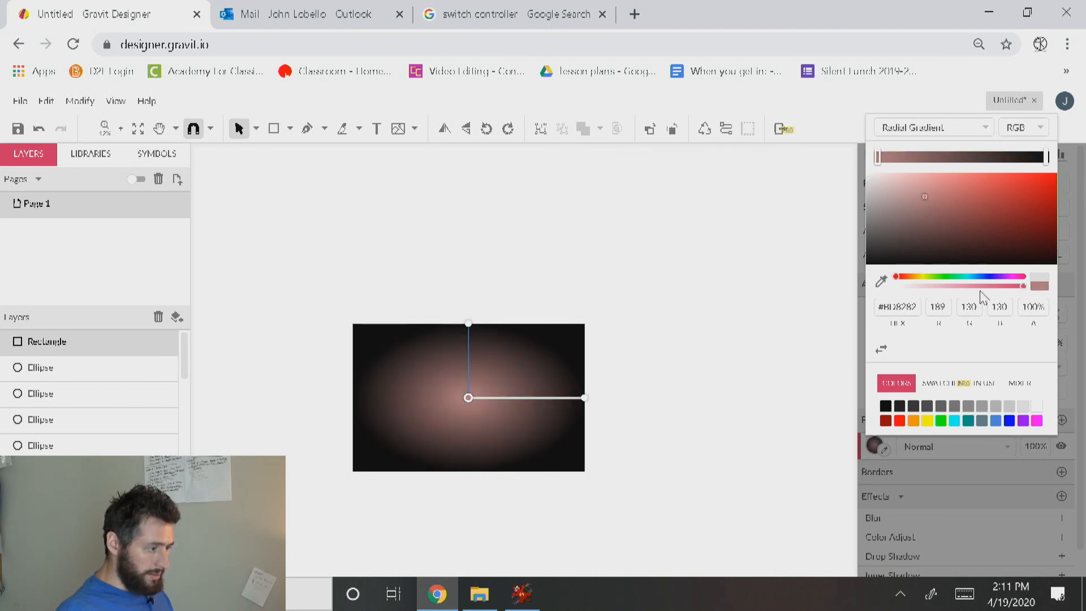
{"action": "left_click", "coordinate": [962, 277]}
{"action": "left_click_drag", "start_coordinate": [969, 285], "coordinate": [915, 283]}
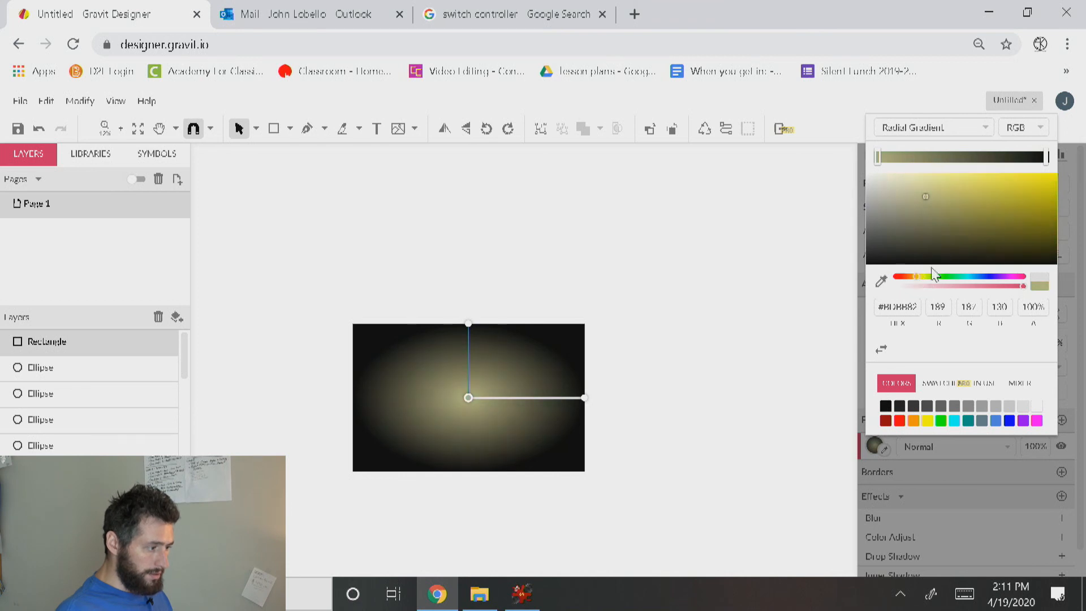
{"action": "left_click", "coordinate": [952, 217]}
{"action": "left_click", "coordinate": [906, 277]}
{"action": "left_click", "coordinate": [992, 202]}
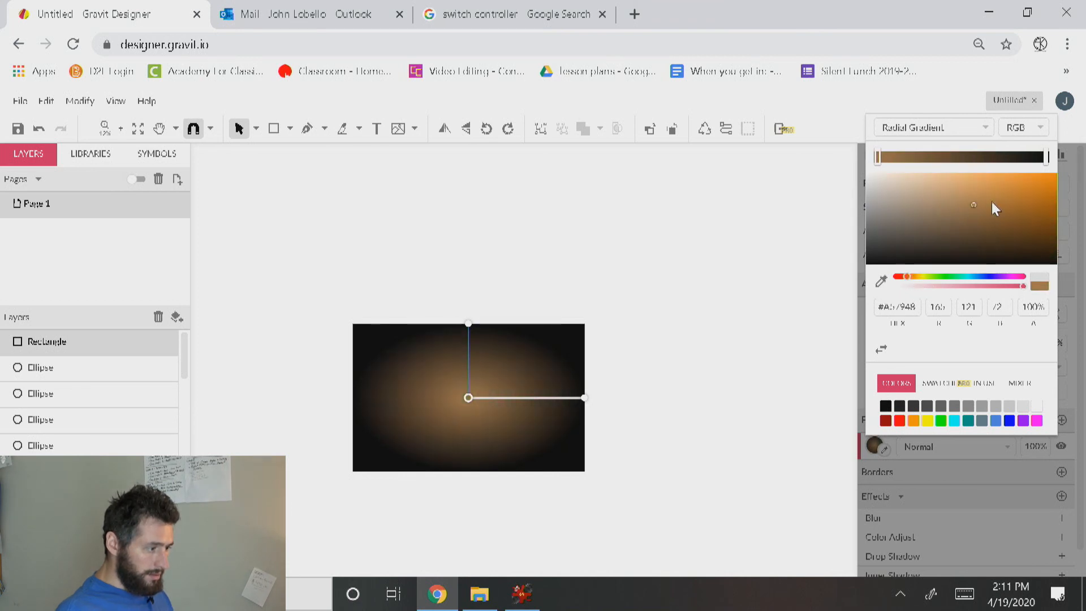
{"action": "left_click", "coordinate": [969, 186]}
{"action": "left_click_drag", "start_coordinate": [979, 193], "coordinate": [999, 191]}
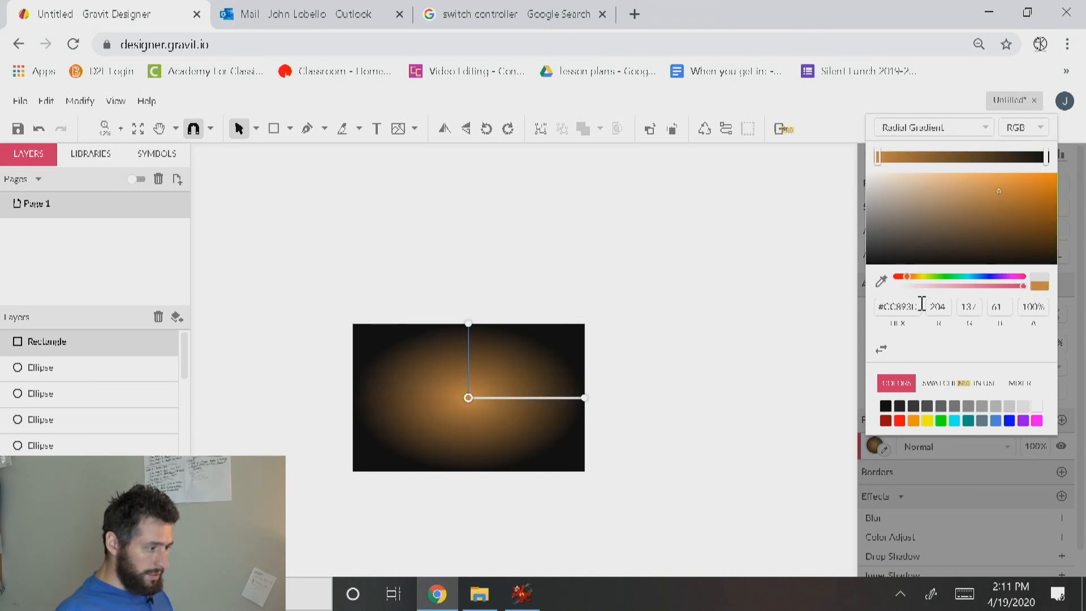
Change the gradient's outer colour from black to a dark golden brown
{"action": "left_click", "coordinate": [469, 324]}
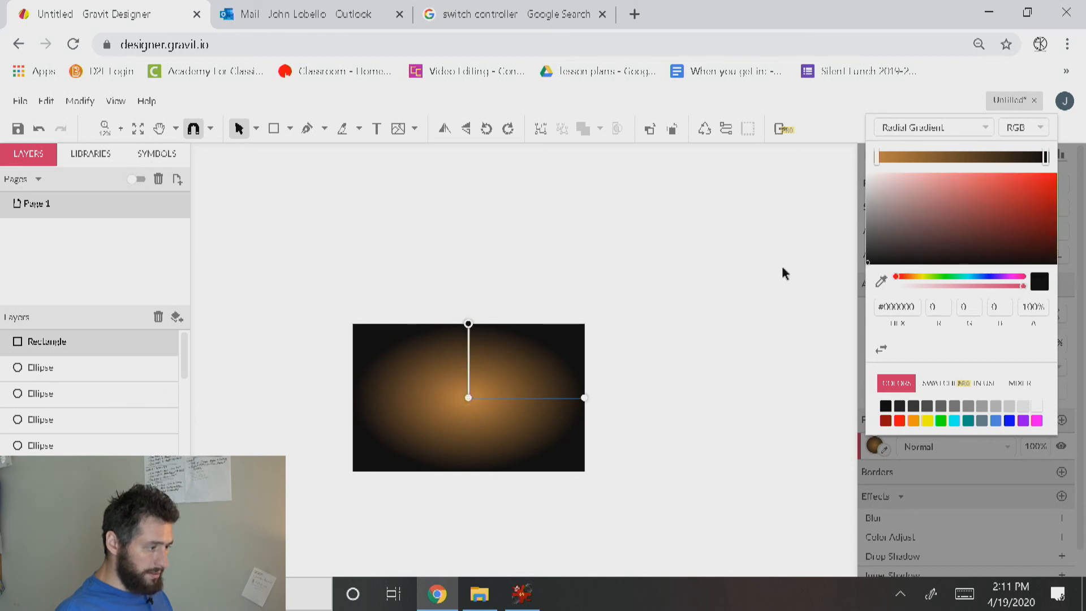
{"action": "left_click", "coordinate": [914, 277]}
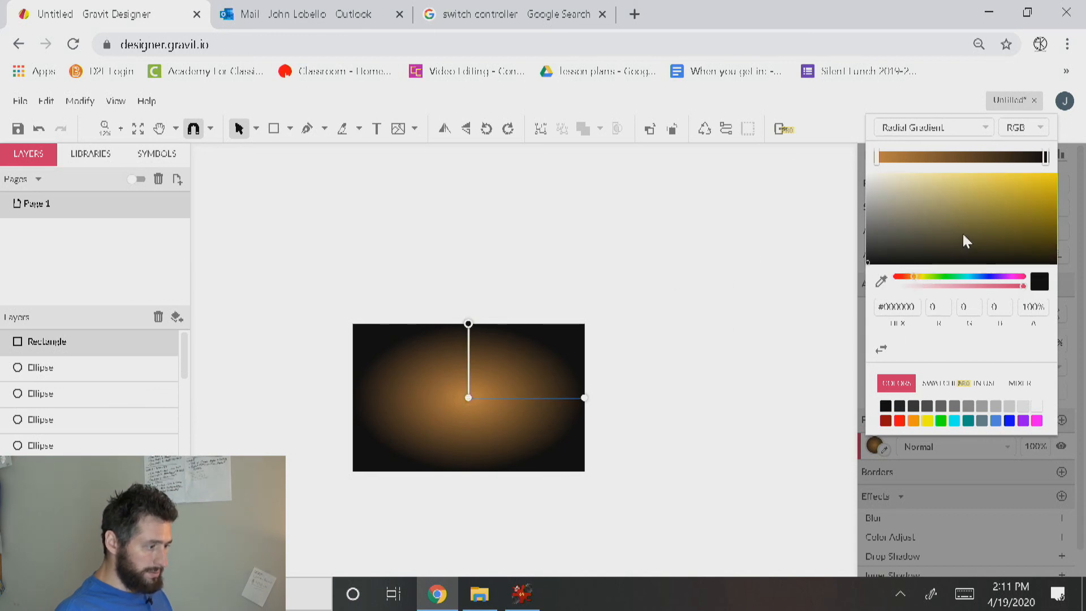
{"action": "left_click_drag", "start_coordinate": [972, 214], "coordinate": [1039, 209]}
{"action": "left_click", "coordinate": [728, 409]}
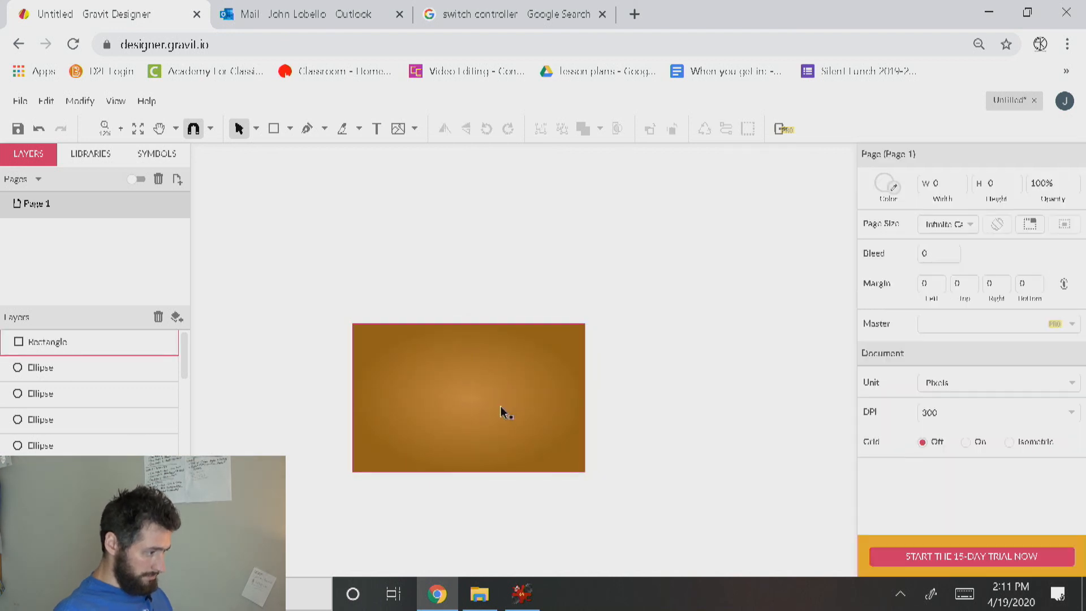
Send the gradient rectangle behind the controller and shrink it to about 2091 by 1550 px
{"action": "left_click", "coordinate": [500, 407]}
{"action": "key", "text": "ctrl+v"}
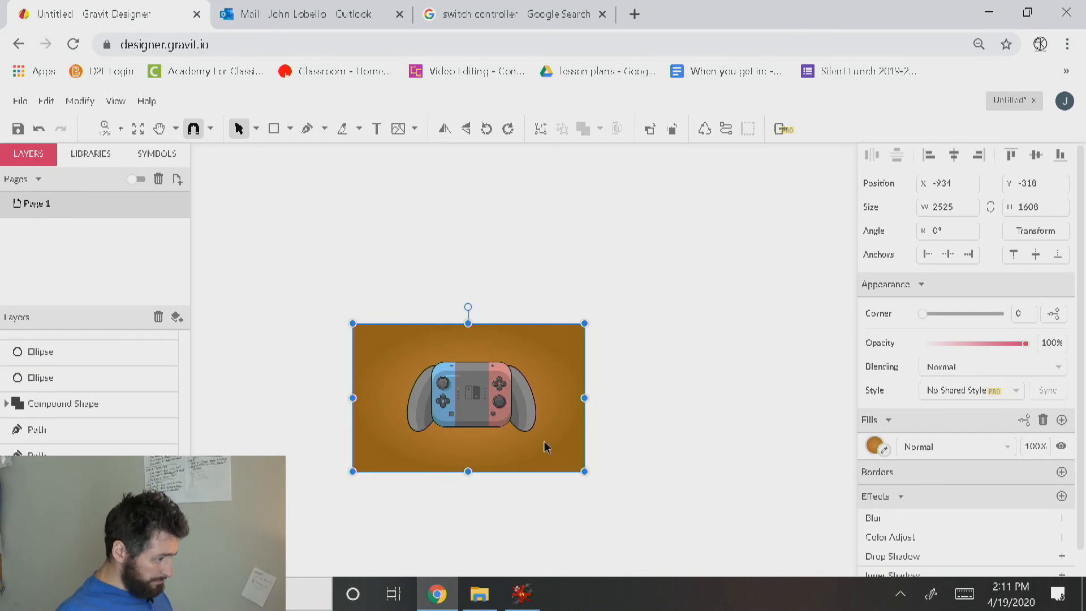
{"action": "left_click_drag", "start_coordinate": [351, 398], "coordinate": [382, 398]}
{"action": "left_click_drag", "start_coordinate": [584, 397], "coordinate": [574, 398]}
{"action": "left_click_drag", "start_coordinate": [474, 324], "coordinate": [476, 329]}
{"action": "left_click", "coordinate": [503, 506]}
Narrow the background rectangle further and shift it slightly so the controller sits centred on it
{"action": "left_click", "coordinate": [527, 461]}
{"action": "scroll", "coordinate": [538, 410], "scroll_direction": "down", "scroll_amount": 5}
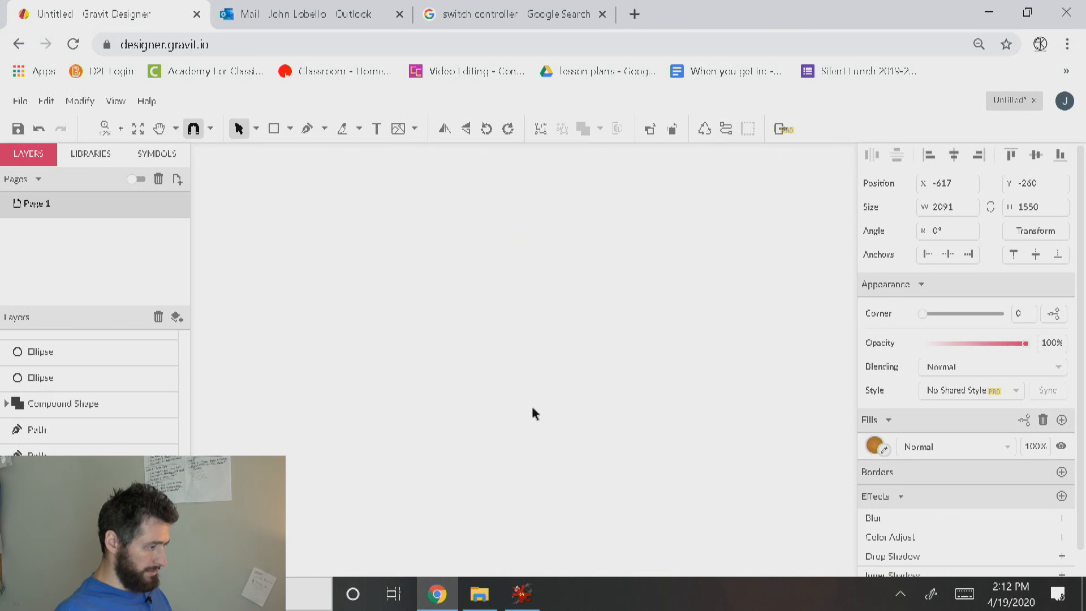
{"action": "scroll", "coordinate": [531, 414], "scroll_direction": "up", "scroll_amount": 5}
{"action": "scroll", "coordinate": [531, 413], "scroll_direction": "down", "scroll_amount": 1}
{"action": "scroll", "coordinate": [531, 414], "scroll_direction": "up", "scroll_amount": 4}
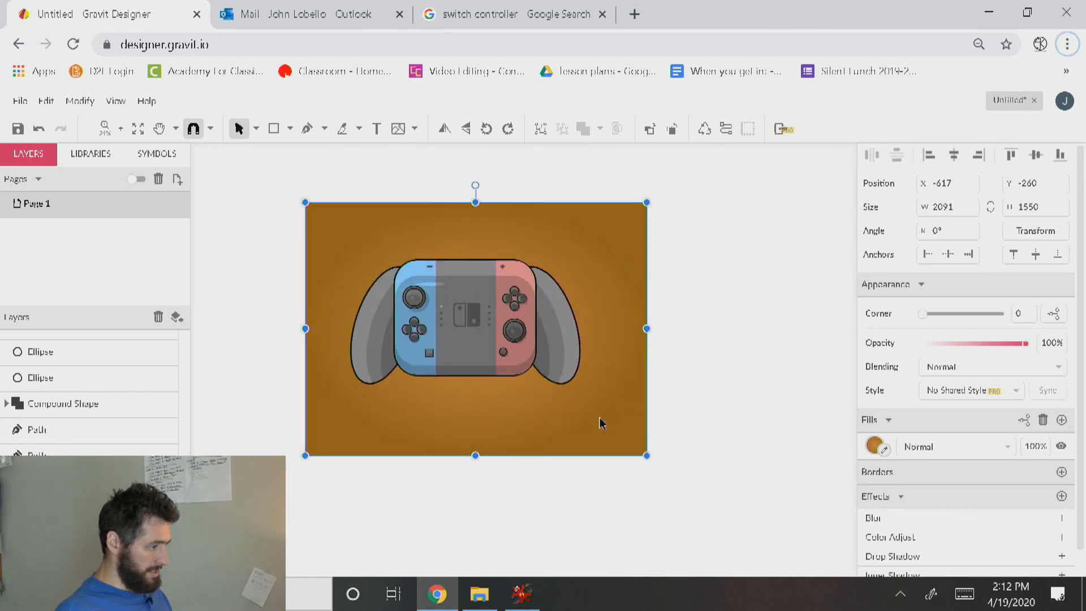
{"action": "left_click_drag", "start_coordinate": [647, 329], "coordinate": [619, 329]}
{"action": "left_click_drag", "start_coordinate": [491, 434], "coordinate": [496, 432]}
{"action": "left_click", "coordinate": [525, 520]}
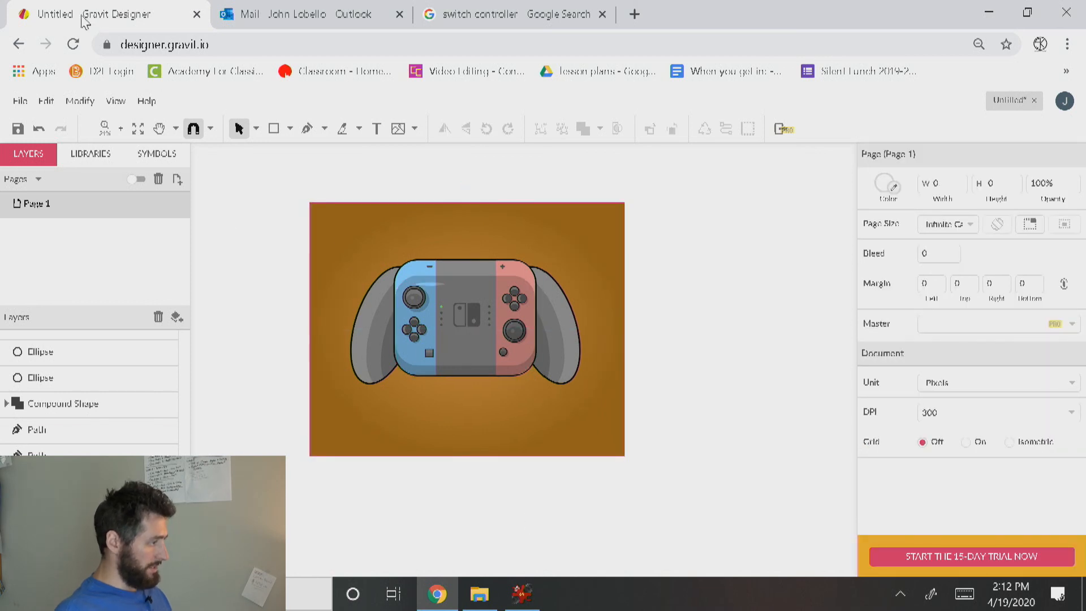
Export the artwork as a JPEG named "flat design switch" plus the author's surname, and open the exported image in IrfanView
{"action": "left_click", "coordinate": [20, 100]}
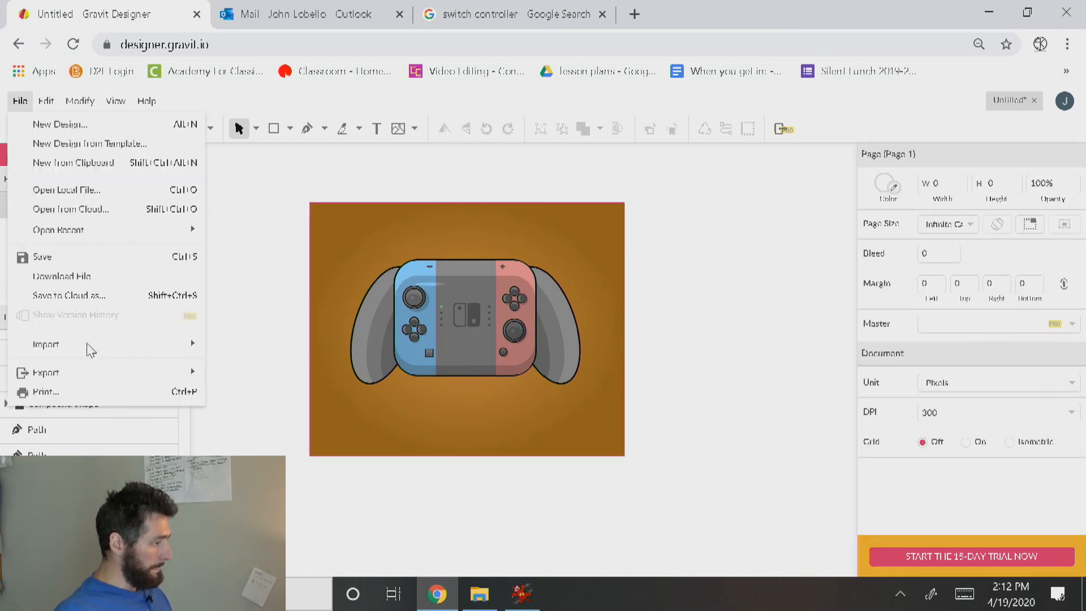
{"action": "mouse_move", "coordinate": [90, 371]}
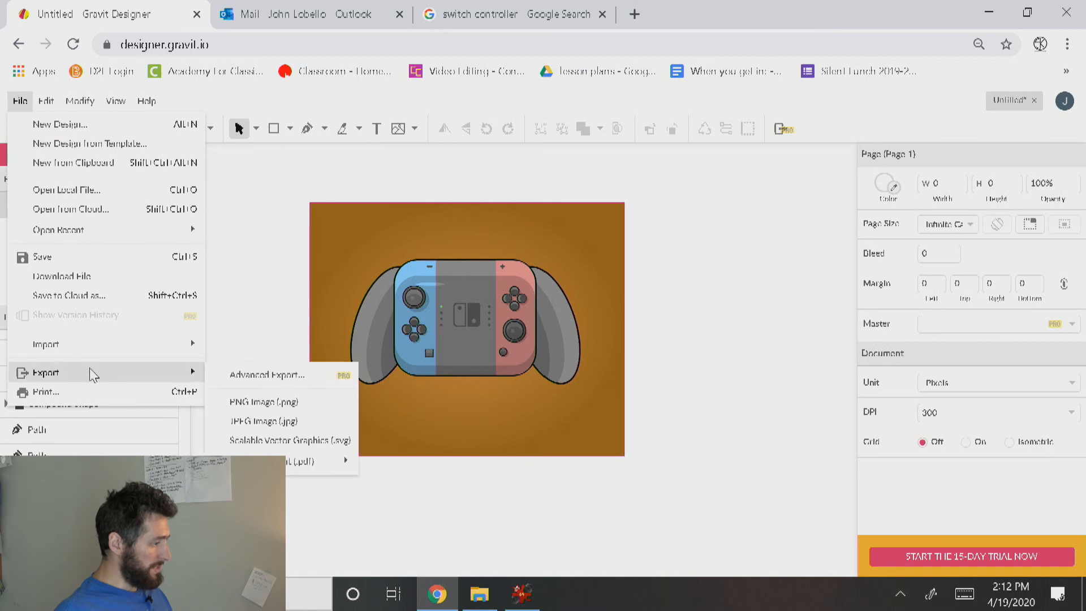
{"action": "left_click", "coordinate": [261, 422]}
{"action": "type", "text": "fi"}
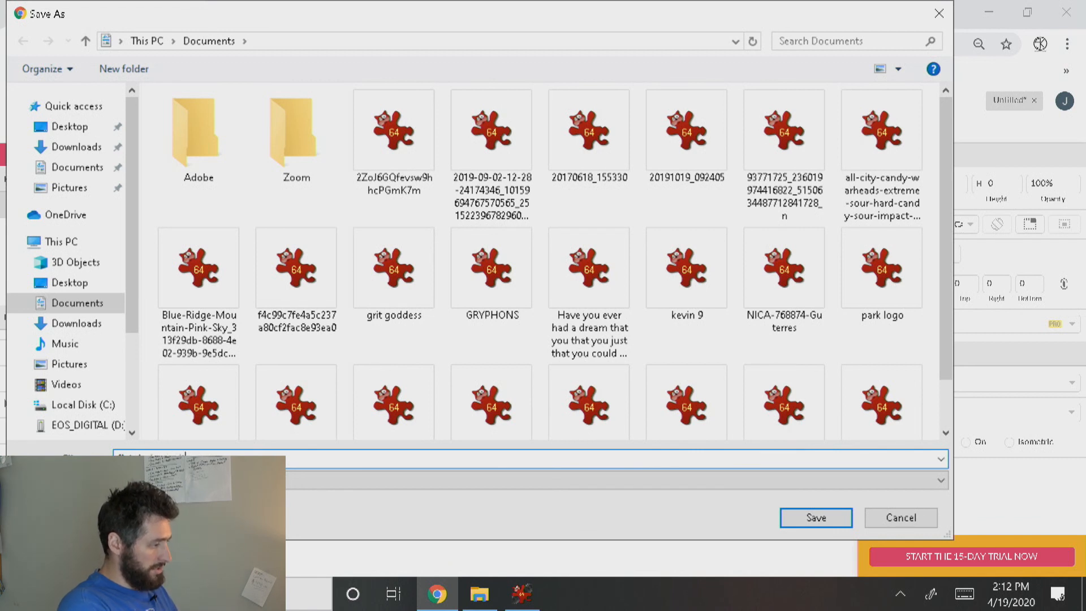
{"action": "key", "text": "Return"}
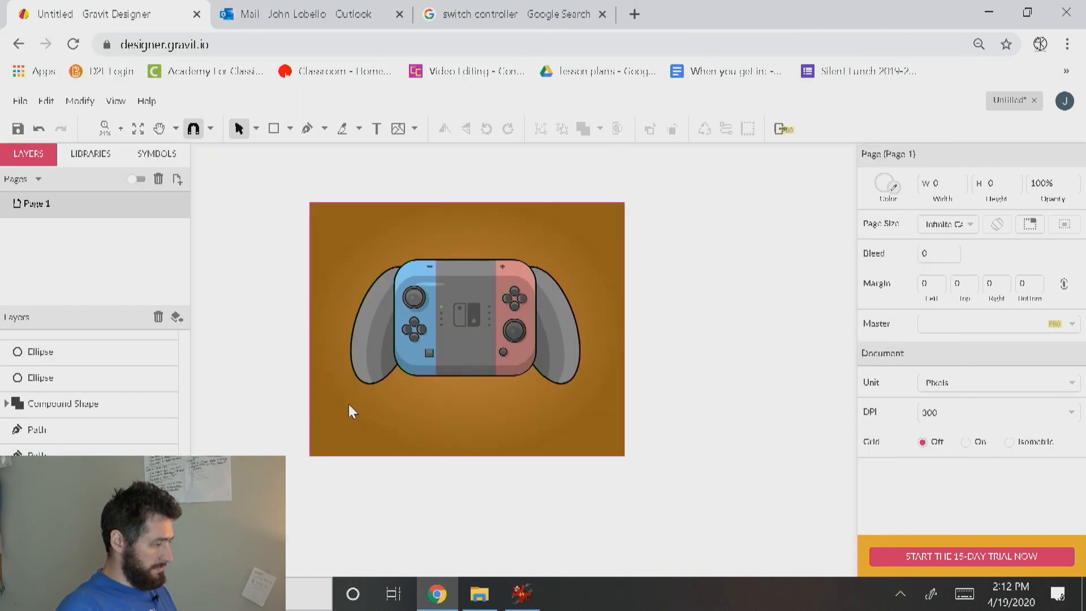
{"action": "left_click", "coordinate": [64, 556]}
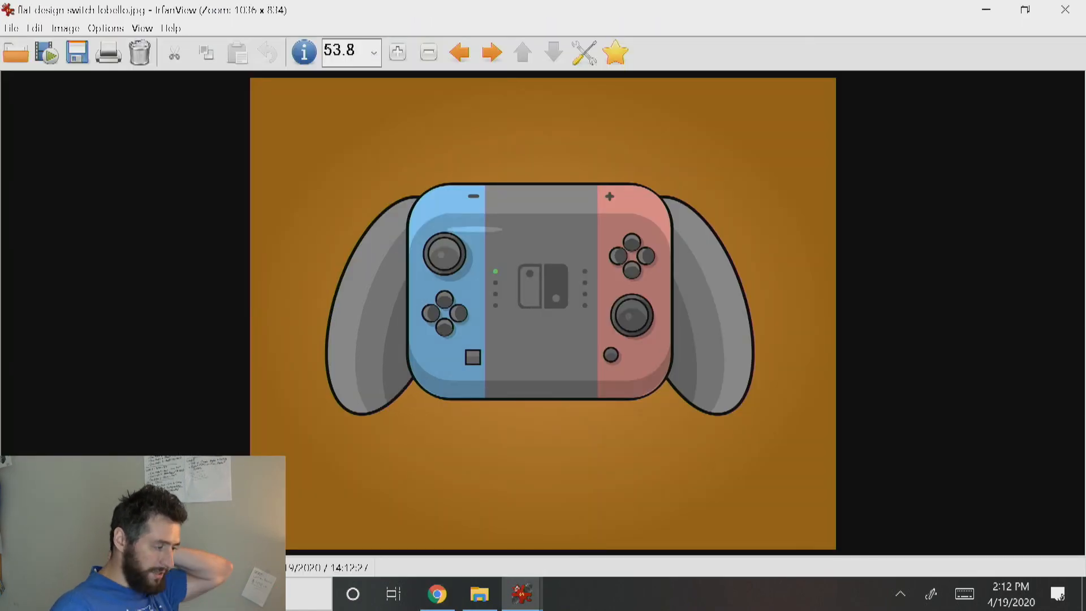
{"action": "mouse_move", "coordinate": [495, 591]}
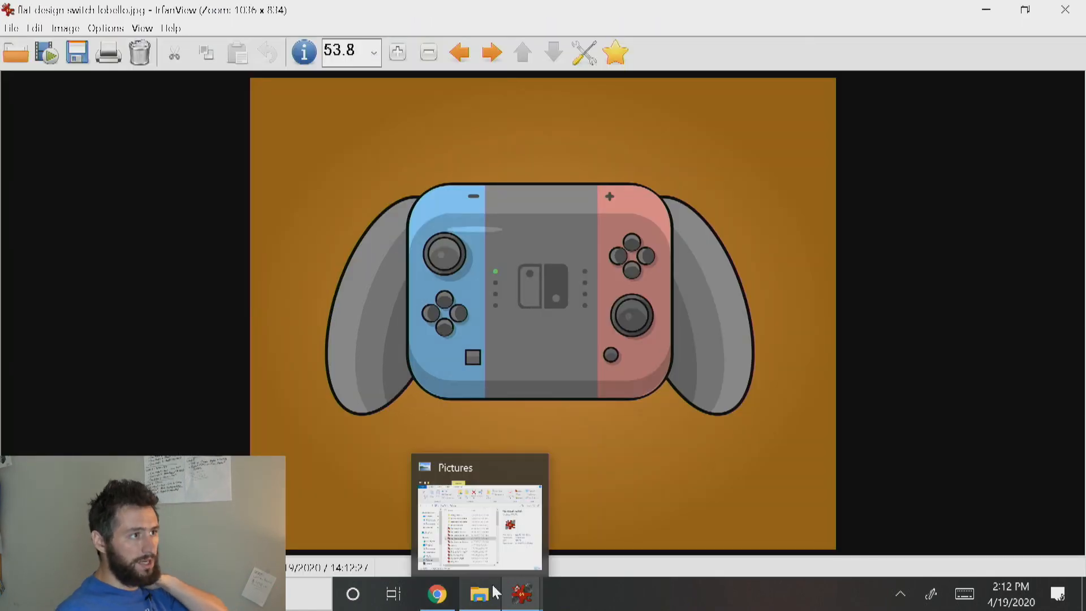